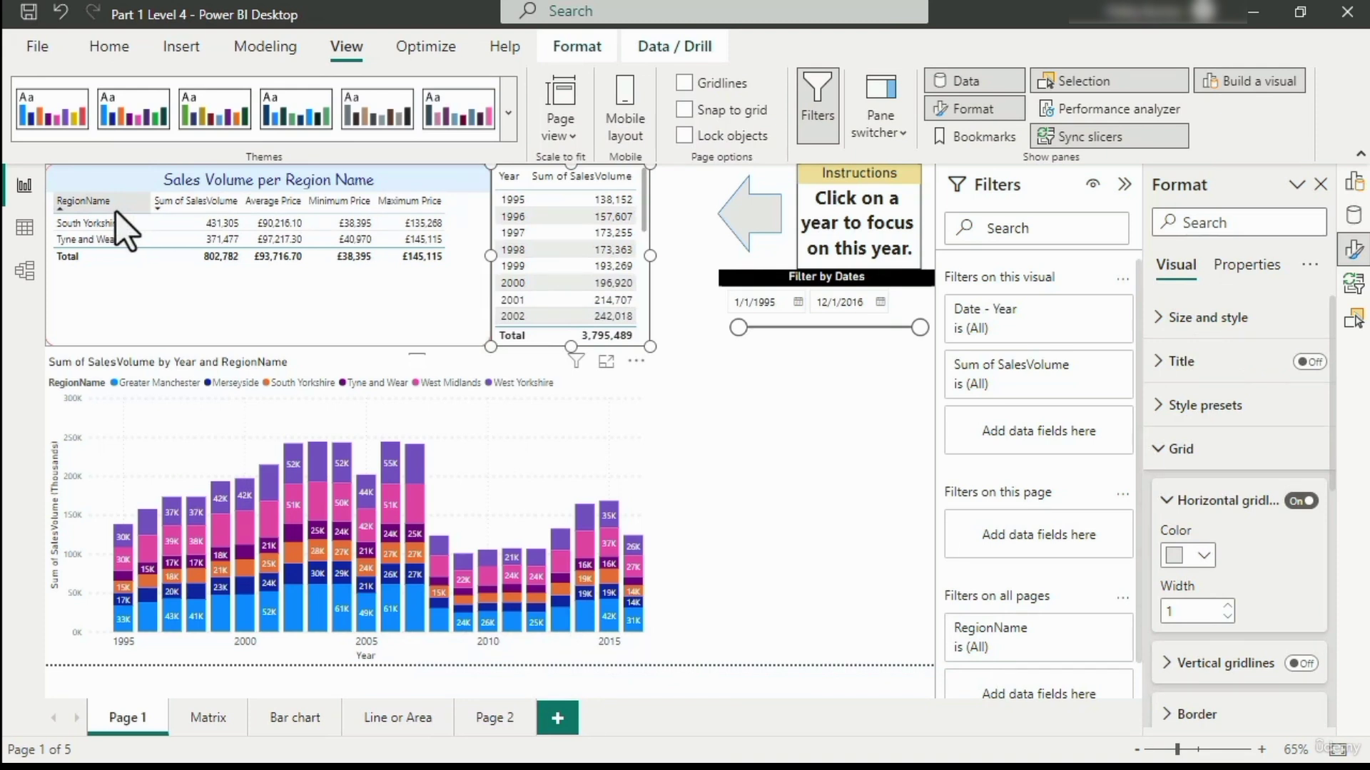
Step: Sort the region table by RegionName in descending order and shift the yearly sales table to the right, leaving a gap between them
left_click(79, 200)
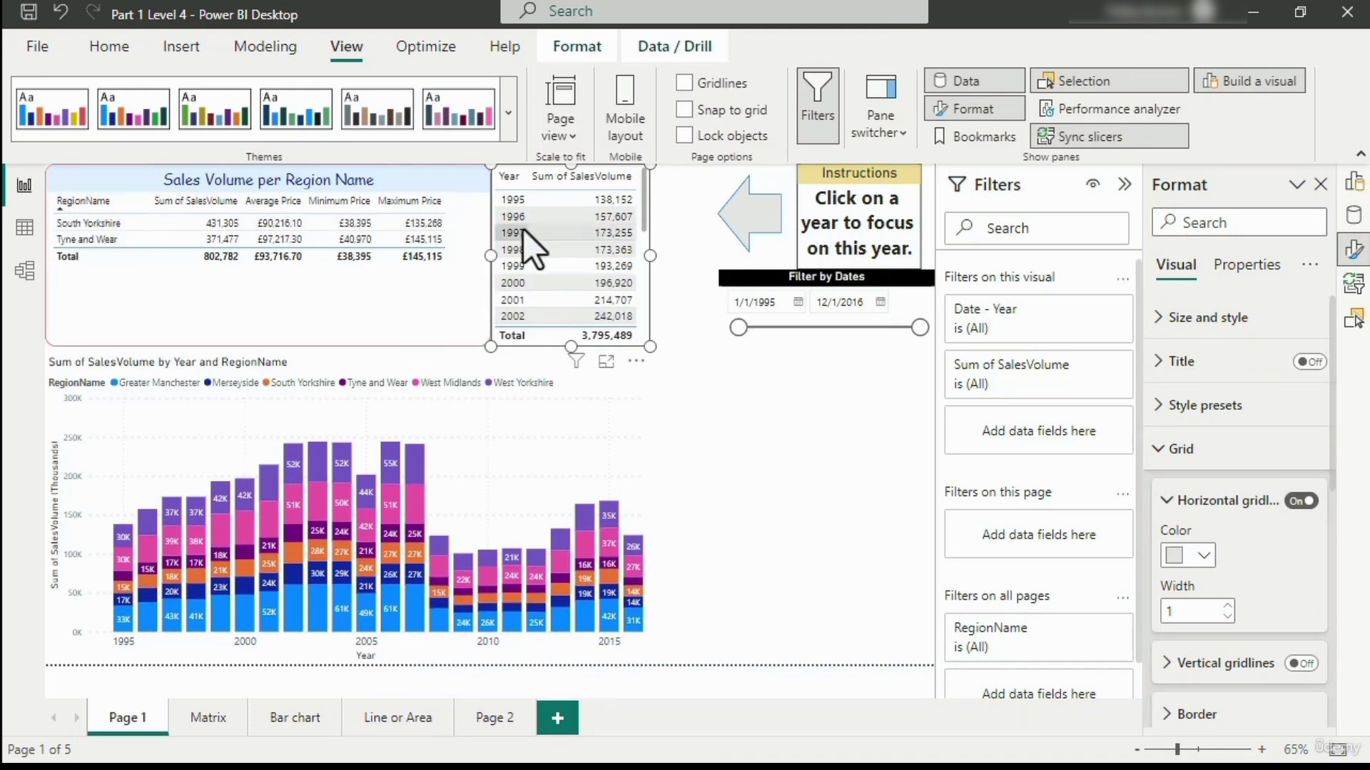
left_click_drag(650, 256, 691, 259)
left_click_drag(492, 262, 539, 260)
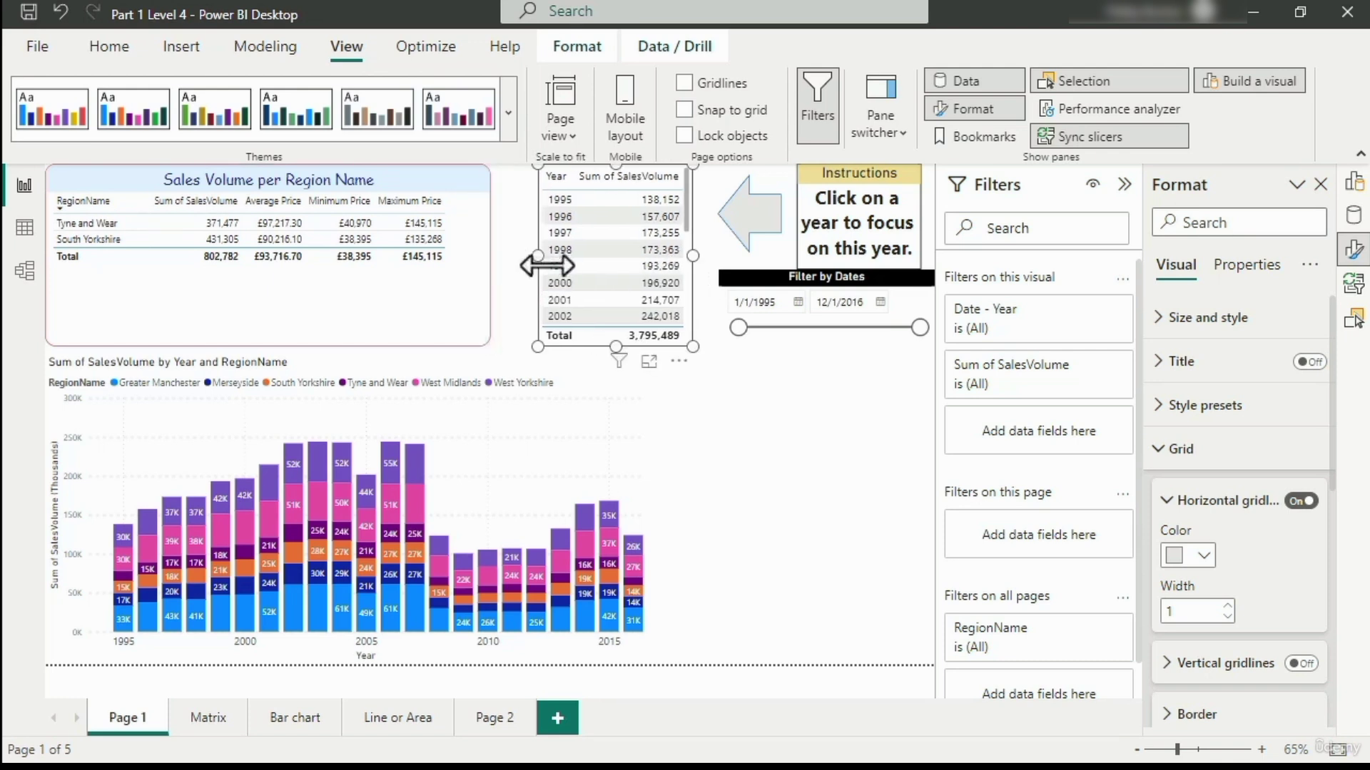
Step: Clear the RegionName bottom 2 filter from the region table and set its global font size to 11
left_click(325, 282)
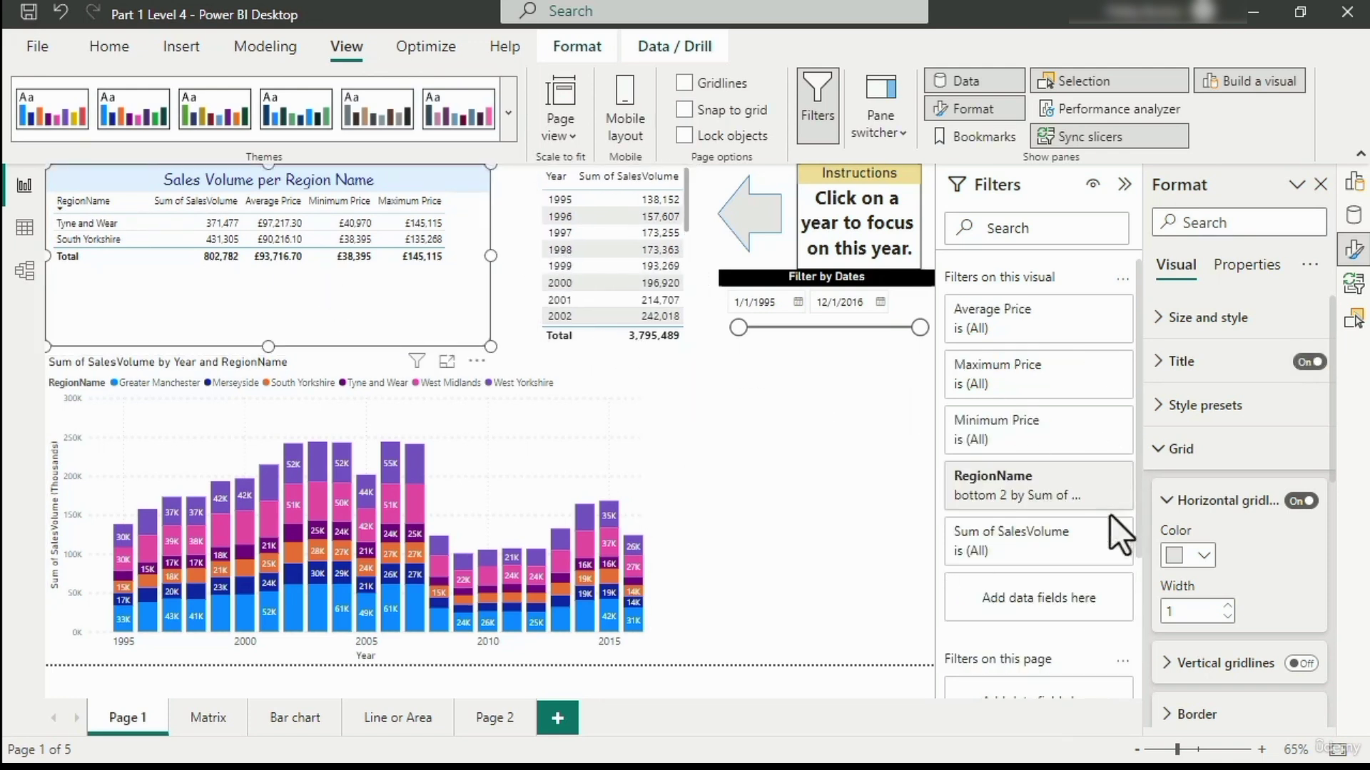
left_click(1092, 497)
scroll(1277, 607, "down", 3)
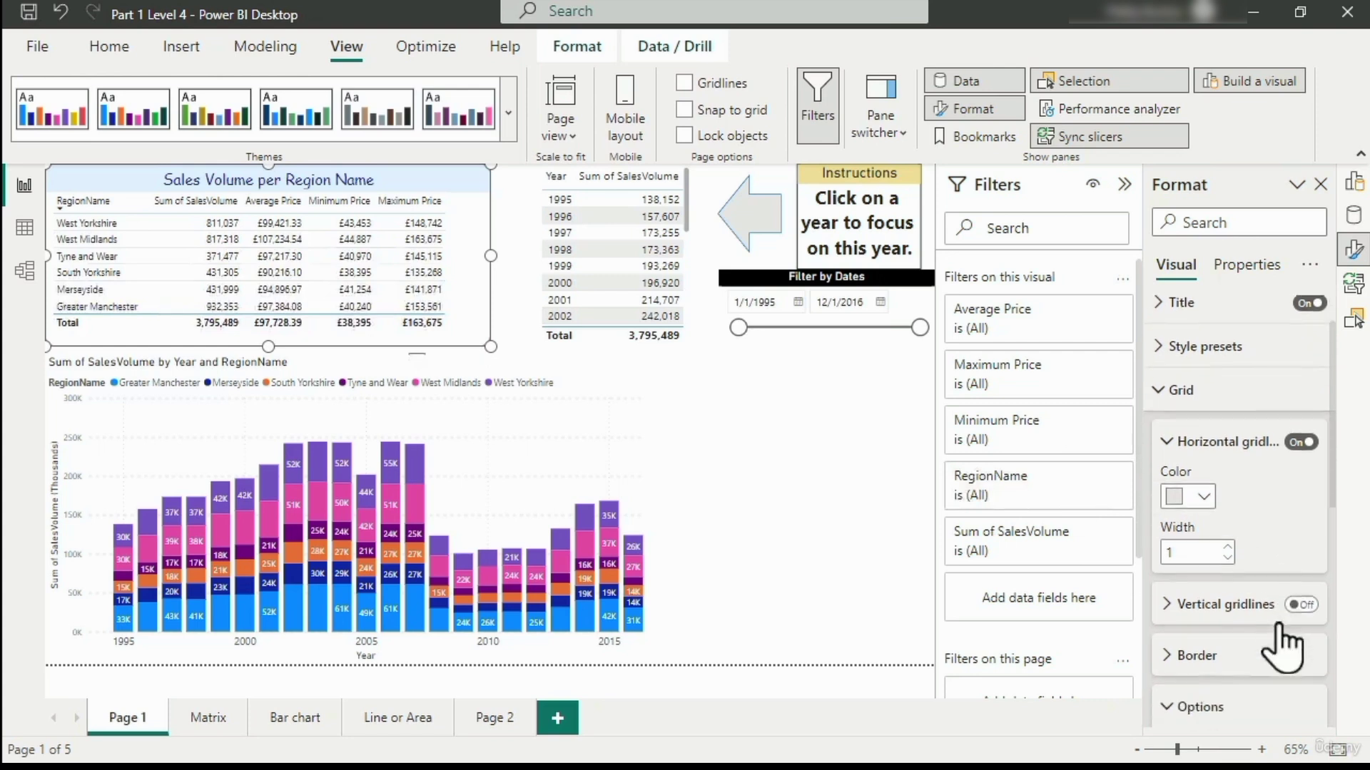
left_click(1228, 678)
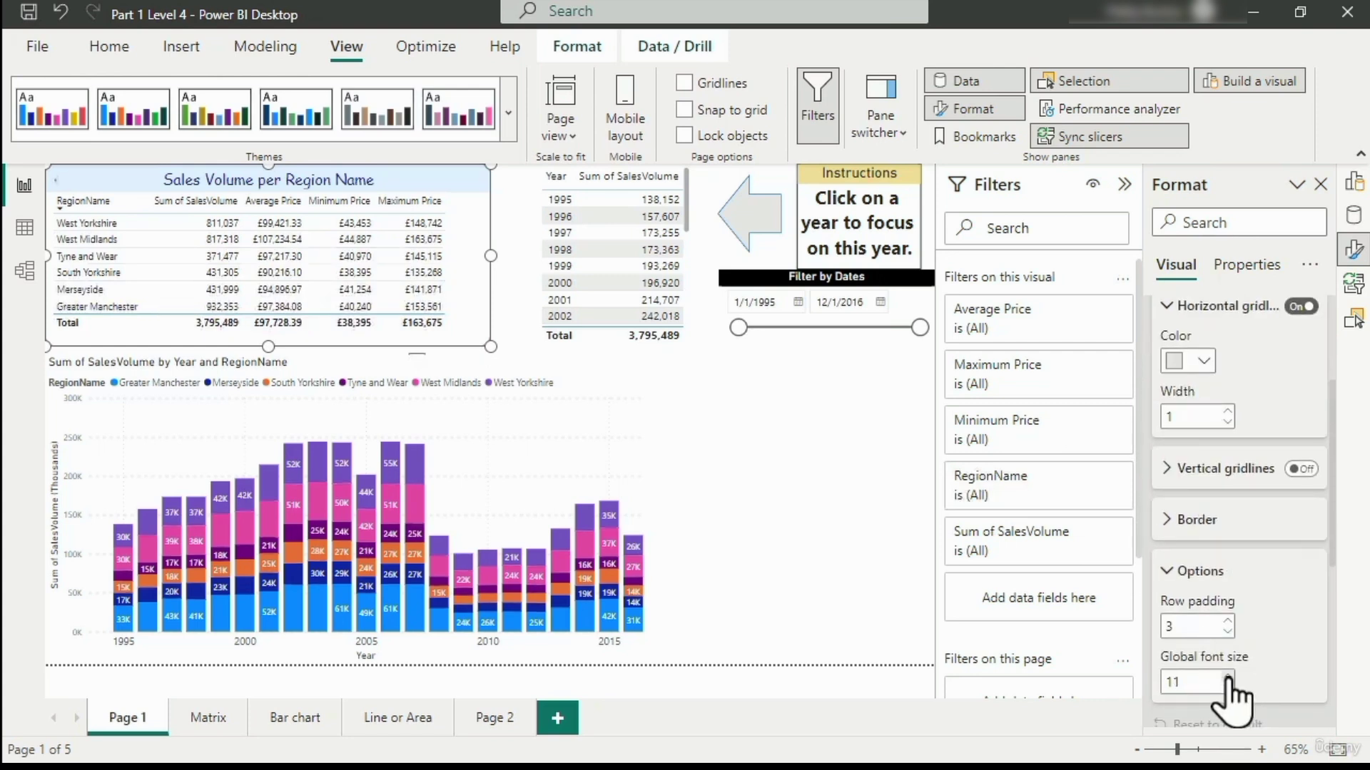
Step: Make the region table wider and taller, lowering the upper edge of the stacked column chart to make room
left_click_drag(486, 254, 522, 256)
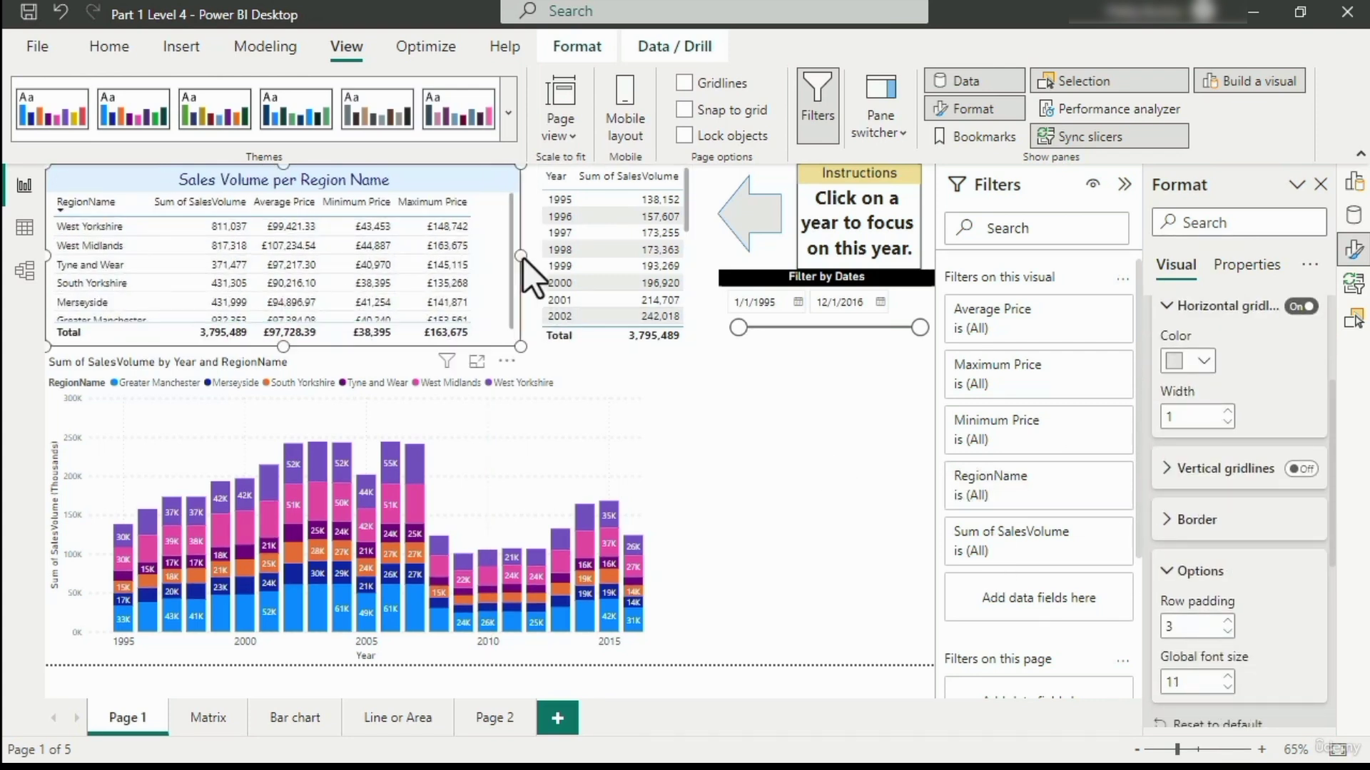
left_click(630, 373)
left_click_drag(347, 354, 344, 410)
left_click(331, 349)
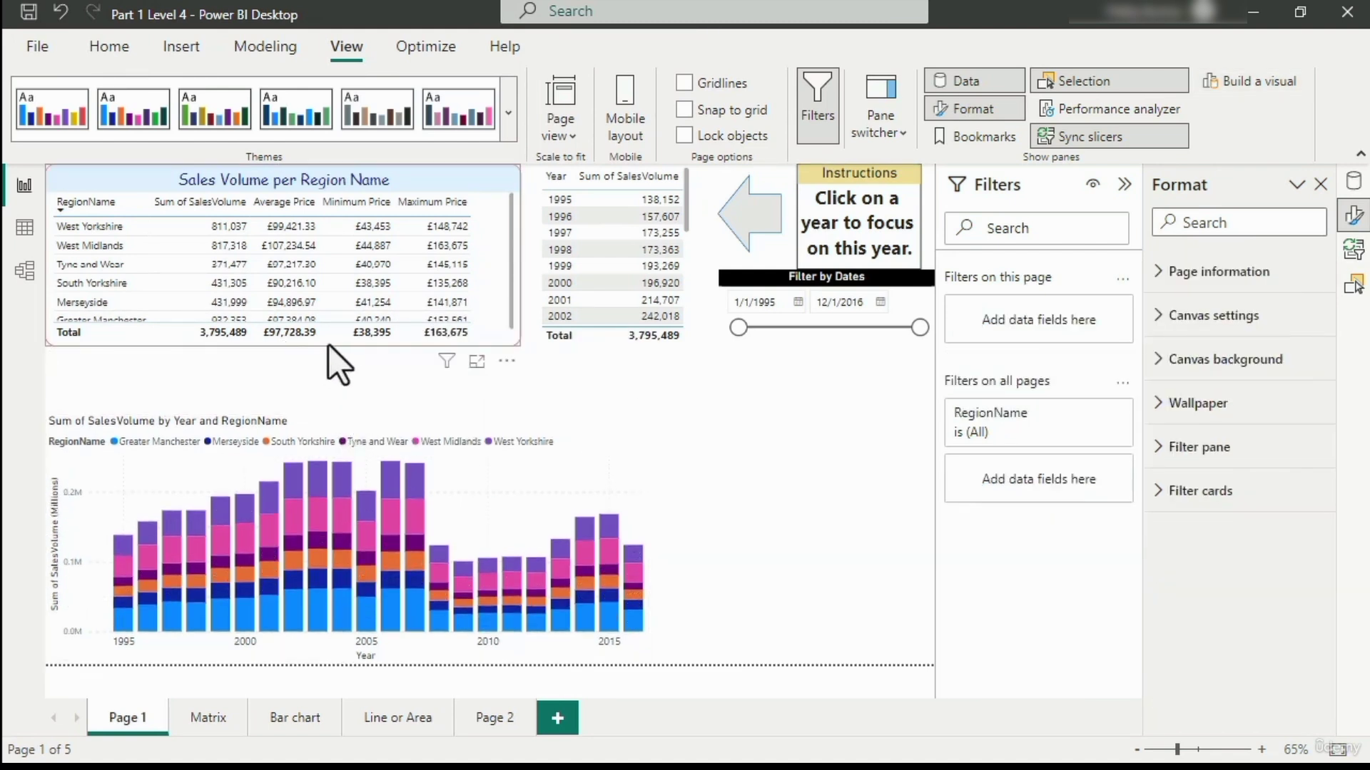
left_click(329, 344)
left_click_drag(286, 352, 282, 372)
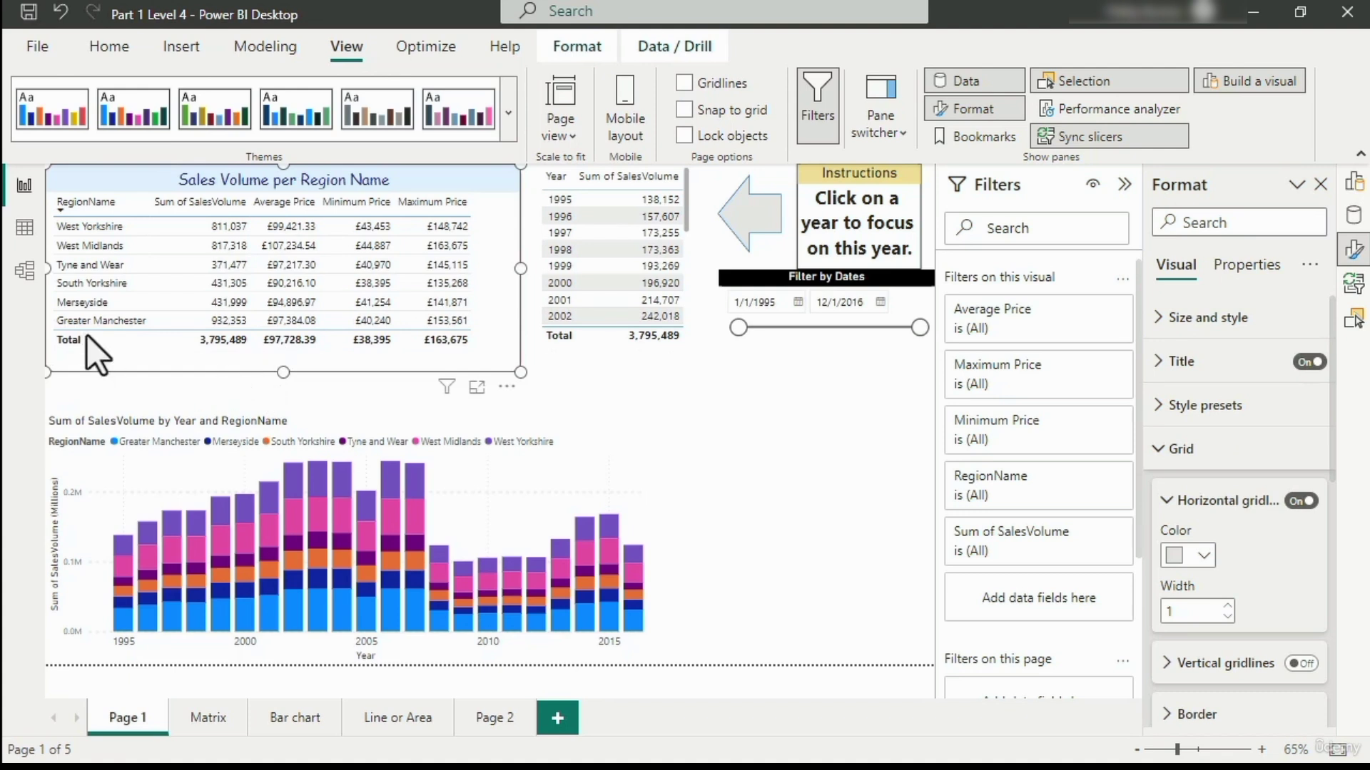
Step: Set the region table's global font size to 12 and extend the table slightly downward
scroll(1223, 674, "down", 1)
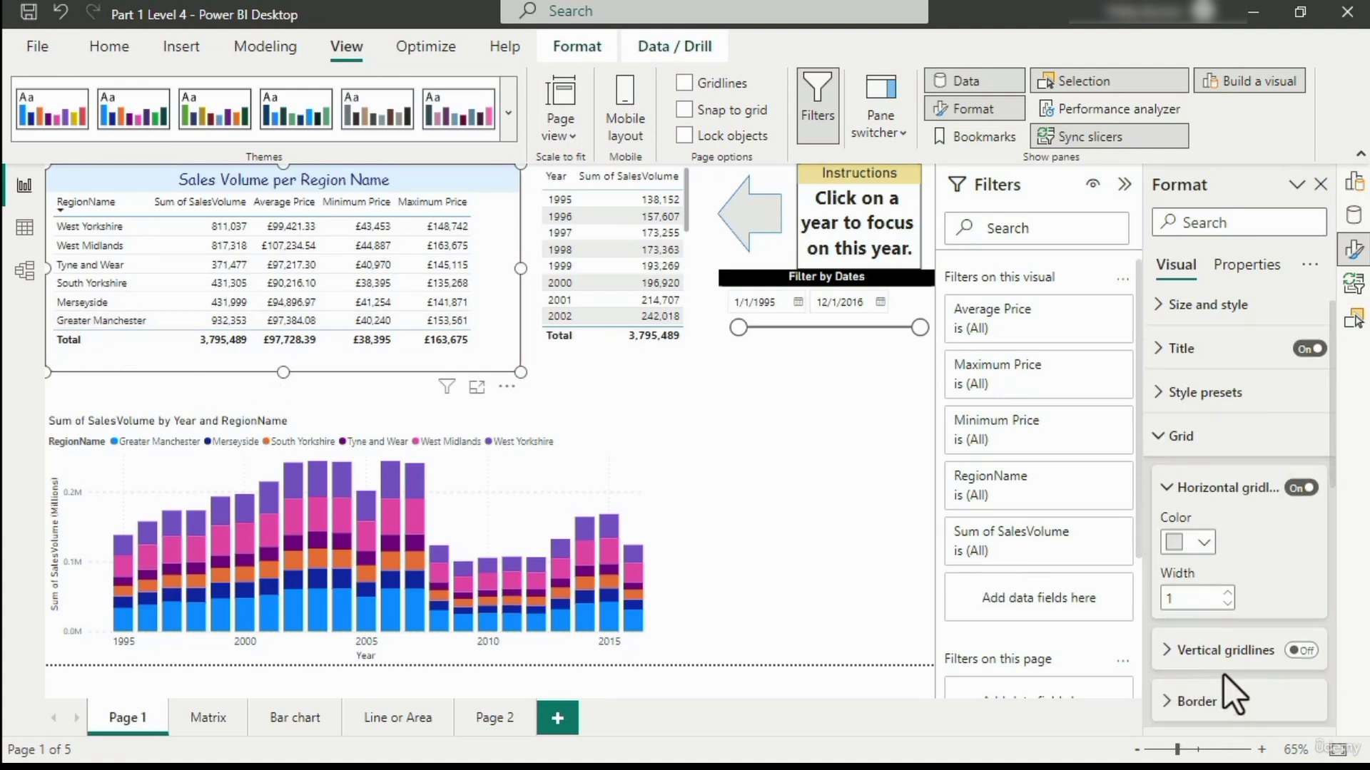
scroll(1223, 674, "down", 5)
left_click(1227, 677)
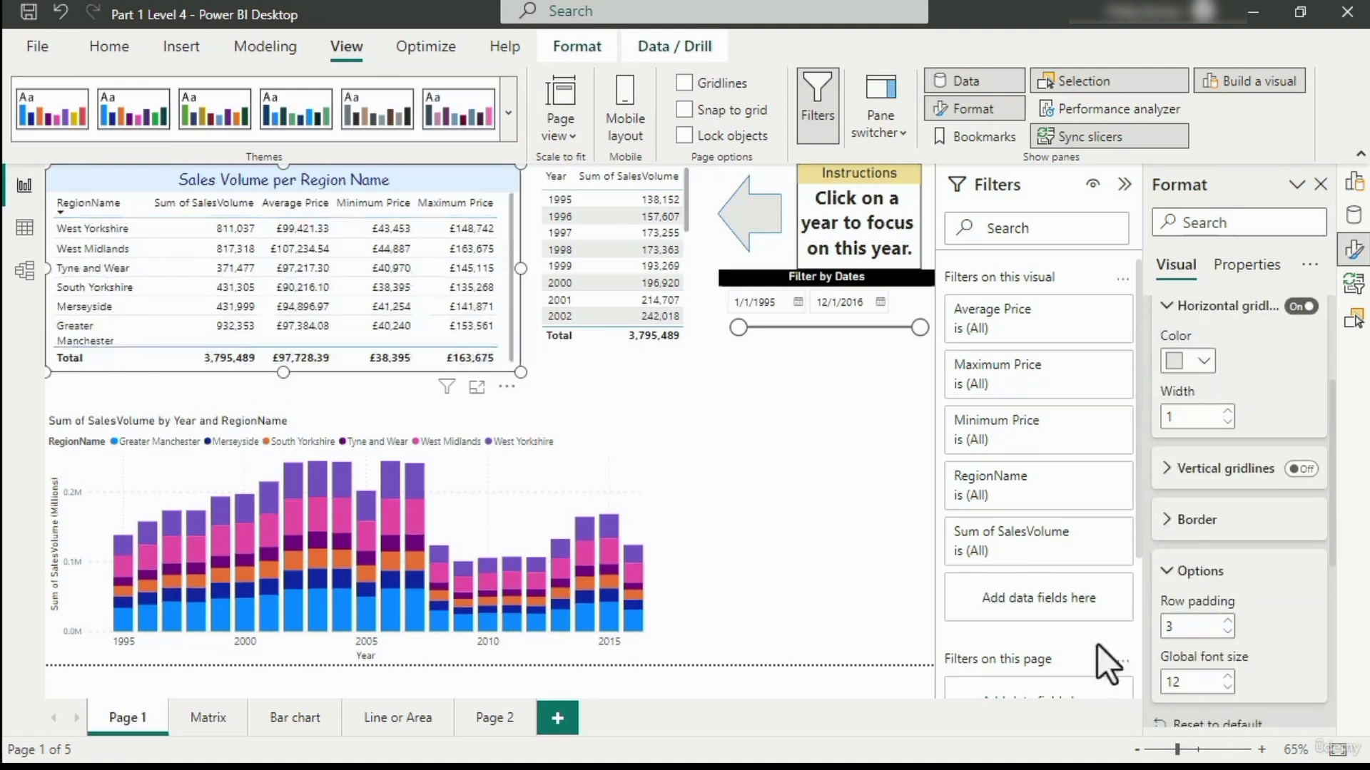
left_click_drag(284, 371, 284, 389)
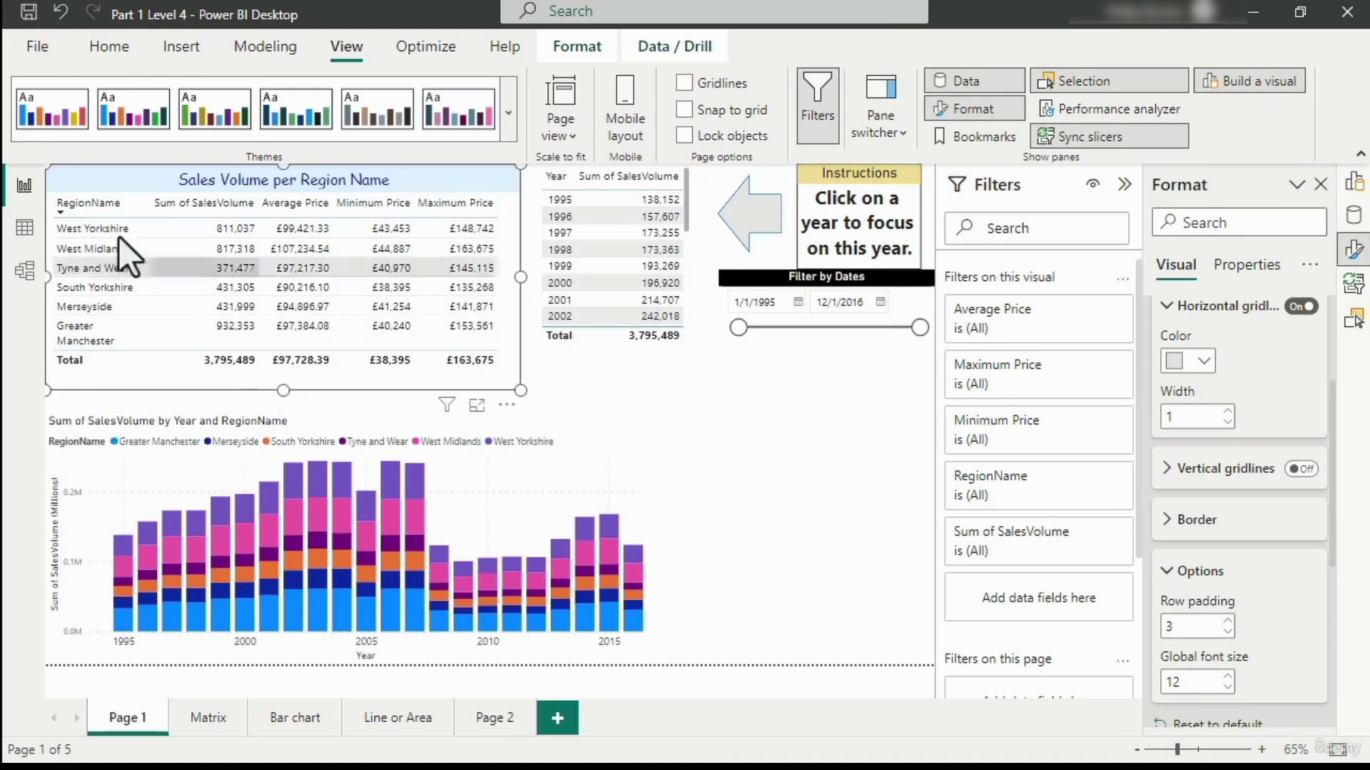
Step: Sort the region table by Sum of SalesVolume in descending order and widen the RegionName column so Greater Manchester fits on one line
left_click(60, 203)
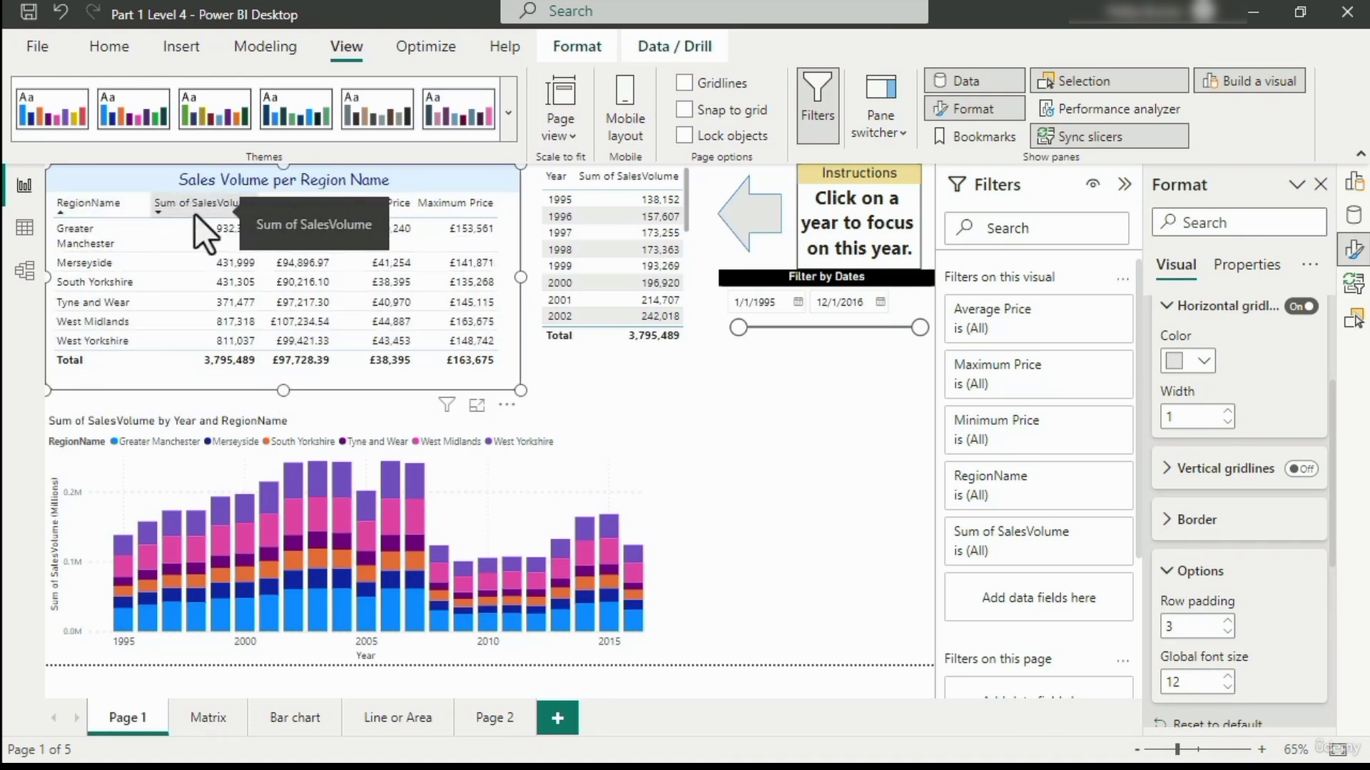
left_click(150, 207)
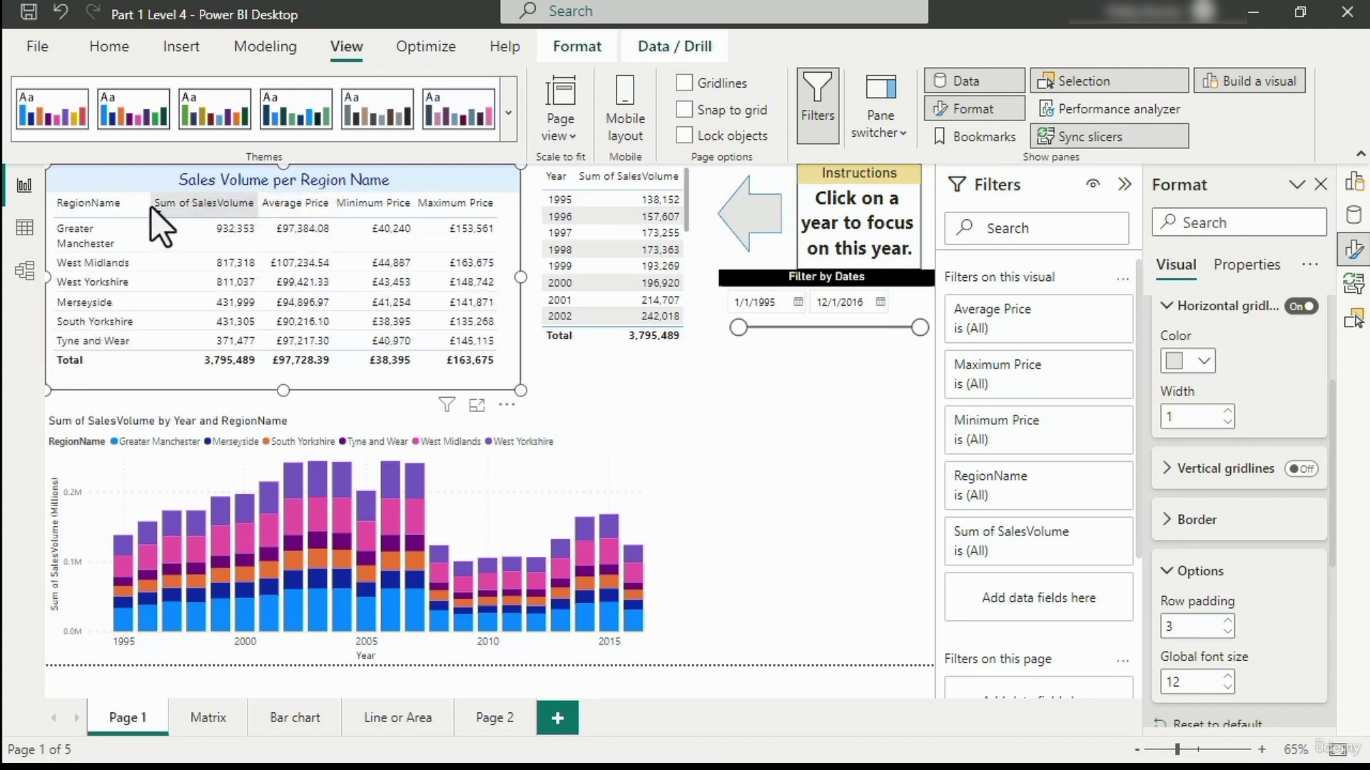
left_click_drag(151, 204, 159, 204)
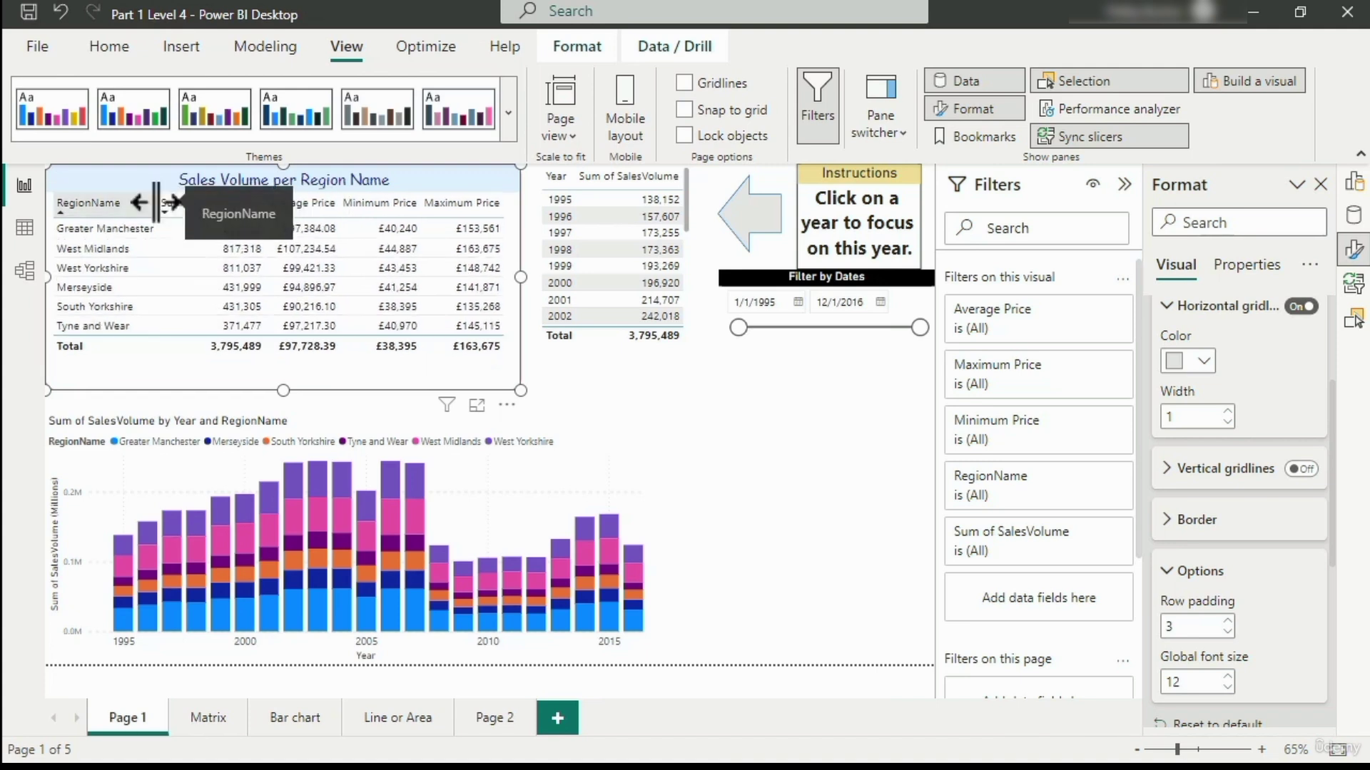
Step: Sort the region table in descending order by Average Price, by Minimum Price, and again by Average Price
left_click(300, 204)
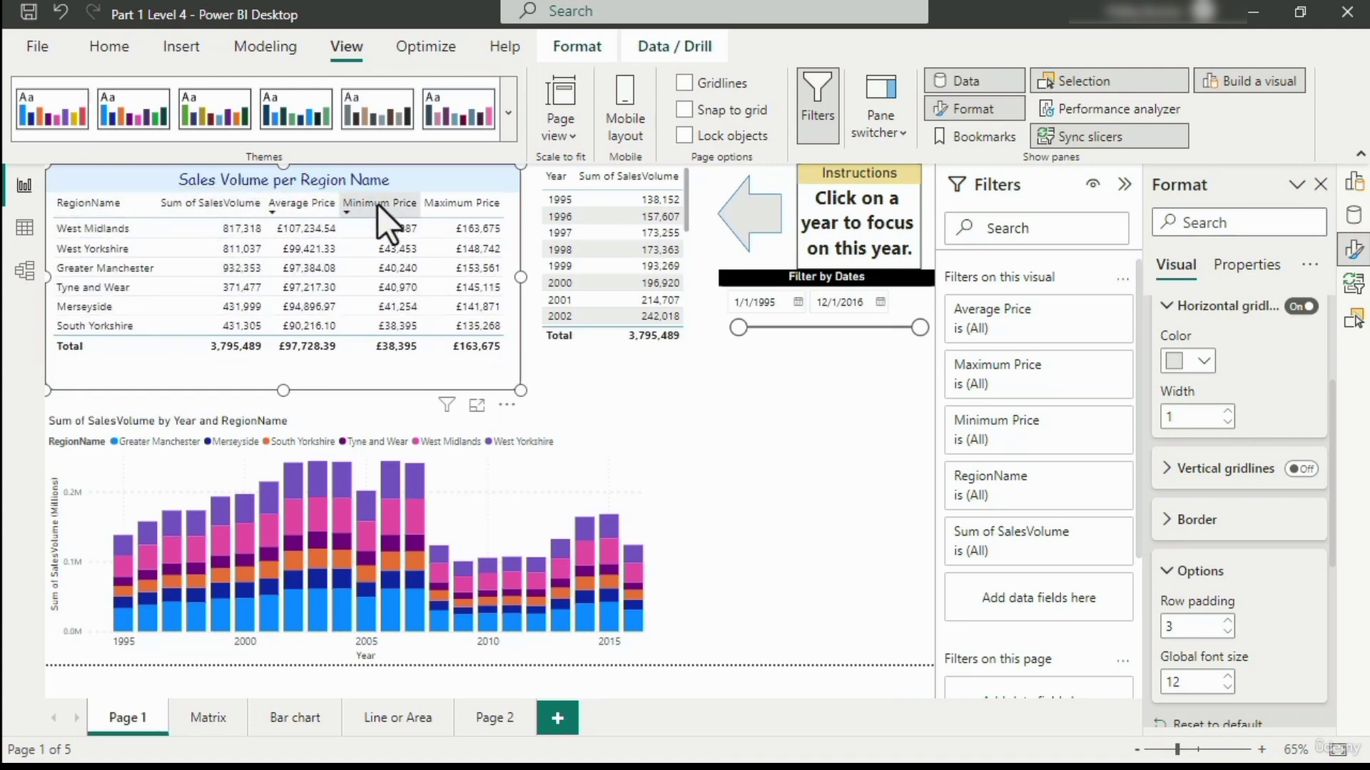
left_click(379, 204)
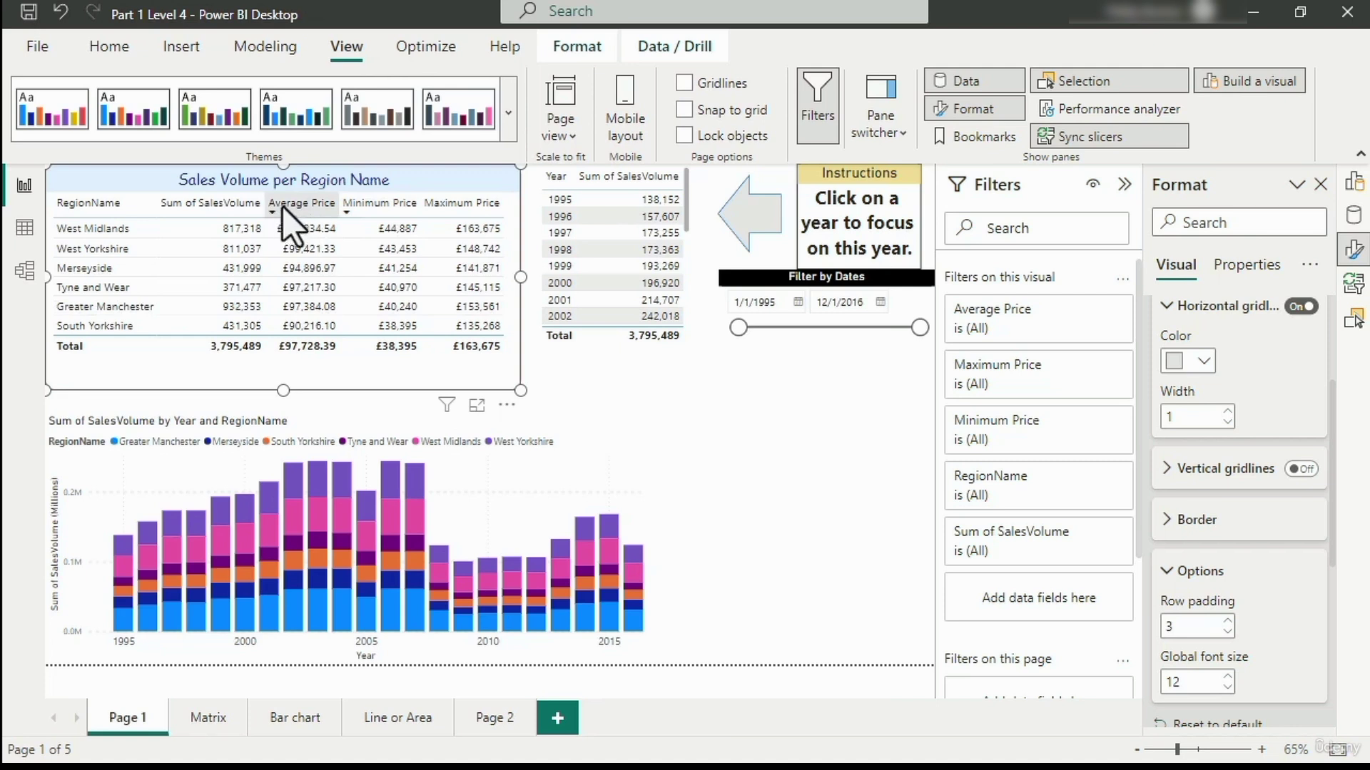
left_click(285, 207)
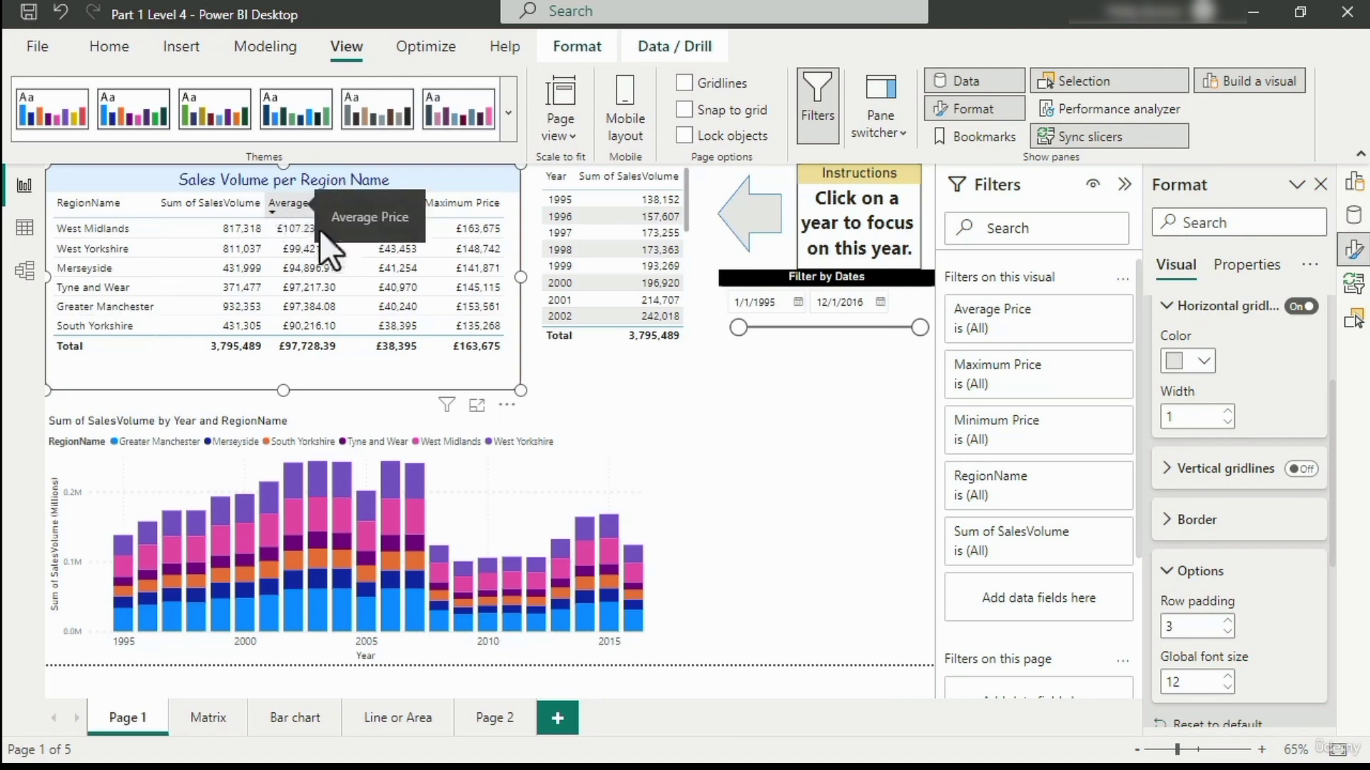
Step: Sort the region table by Sum of SalesVolume through the visual's sorting options and check which sort field is selected
left_click(506, 406)
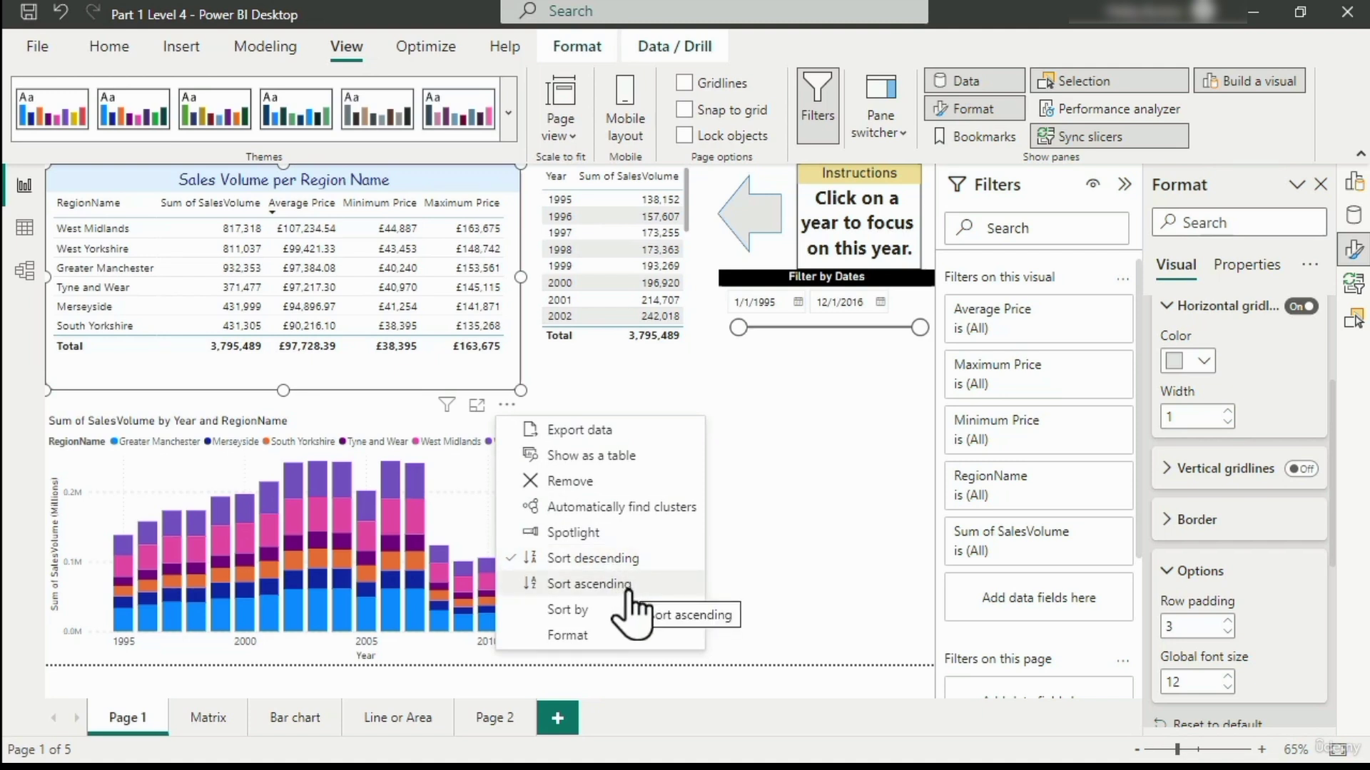
mouse_move(679, 613)
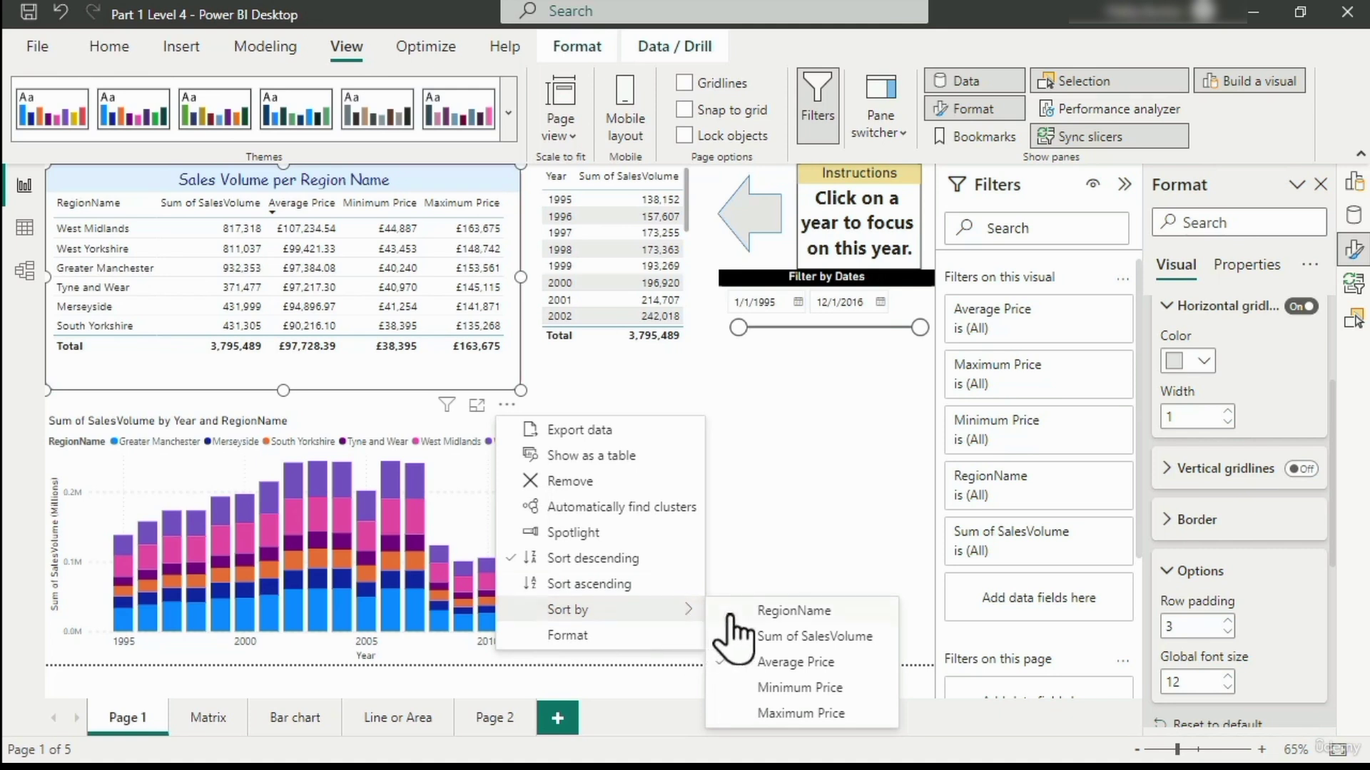
left_click(820, 639)
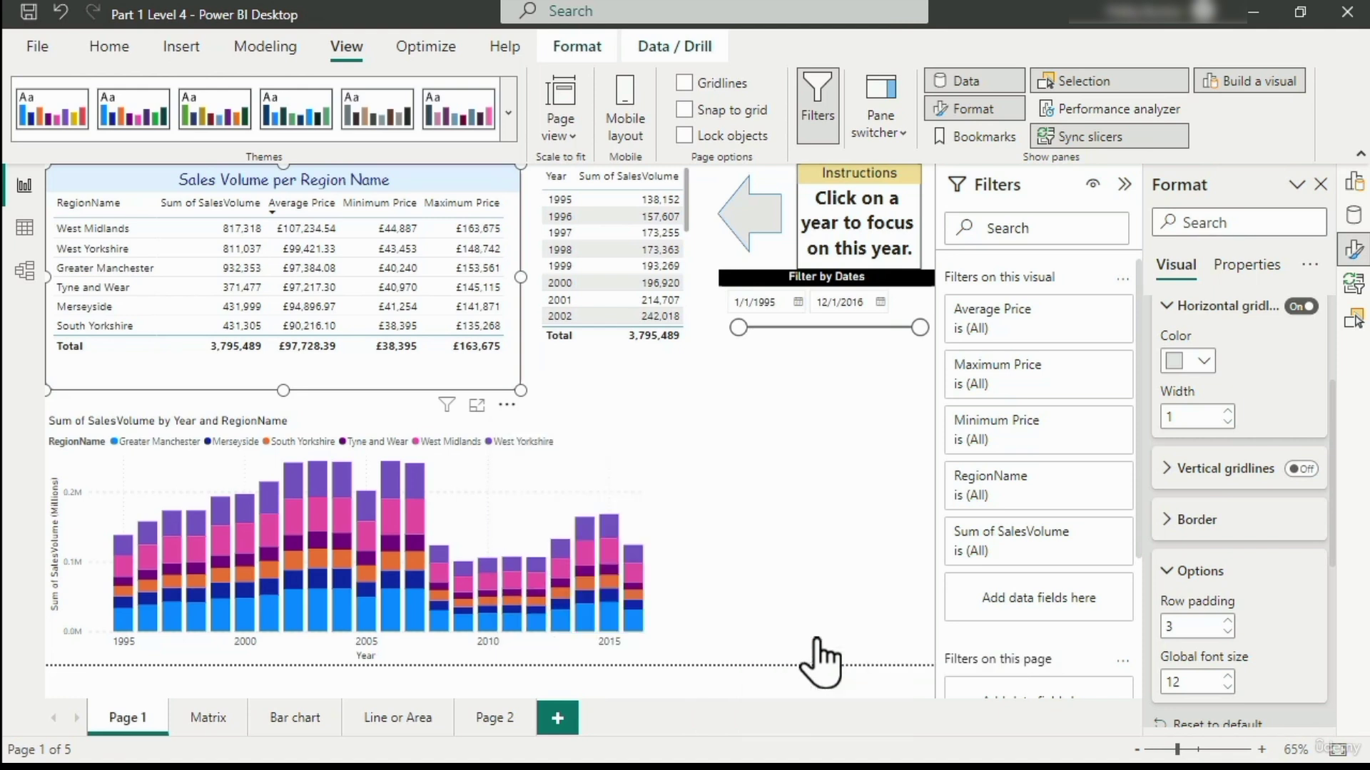
left_click(506, 405)
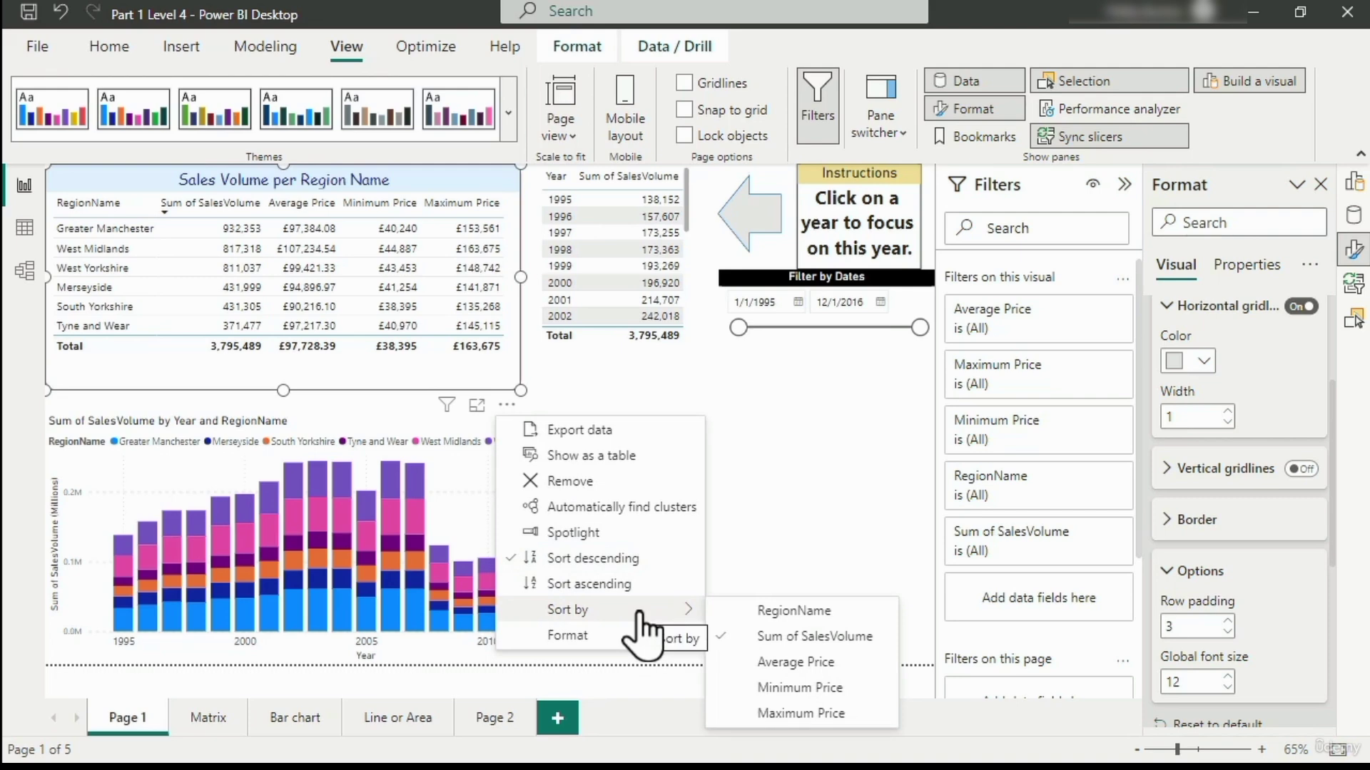
Step: Delete the Filter by Dates slicer that covers the matrix on the Matrix page
left_click(189, 723)
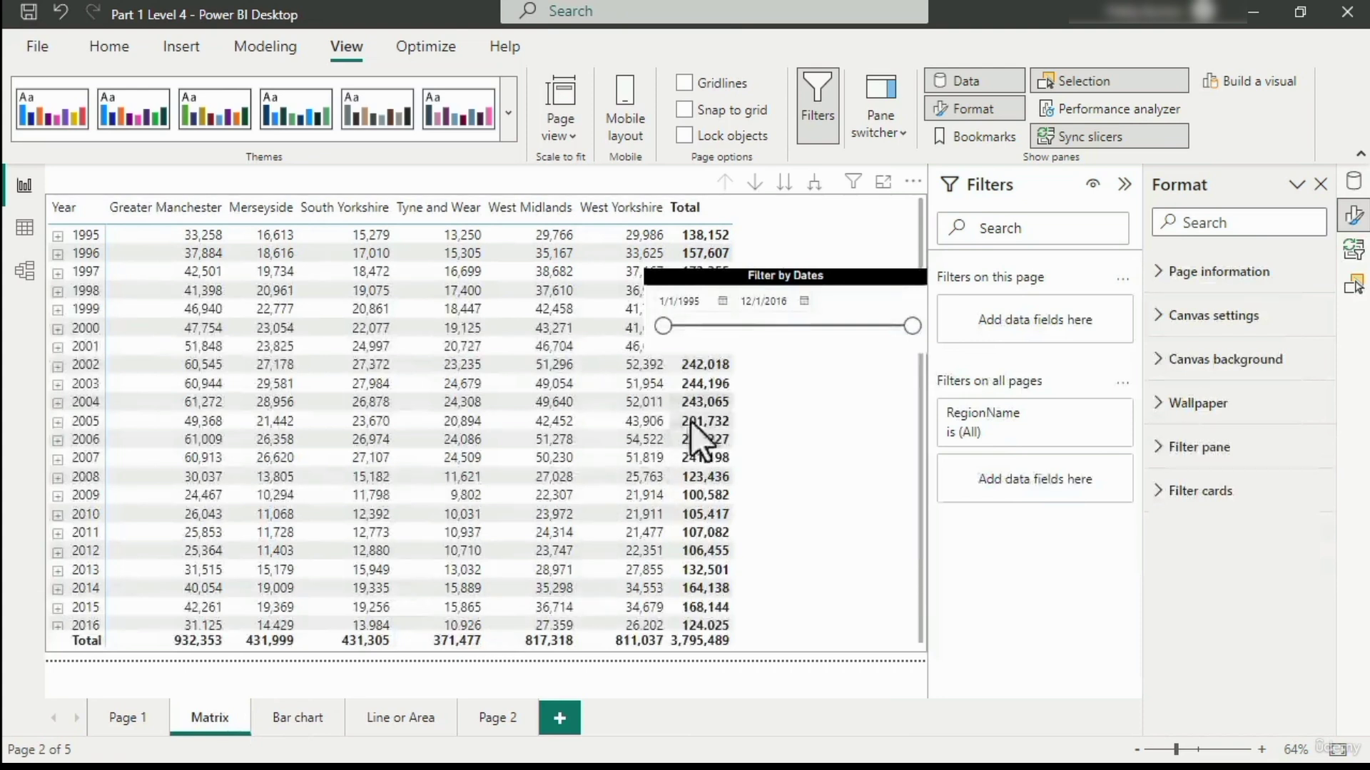
left_click(777, 345)
key("Delete")
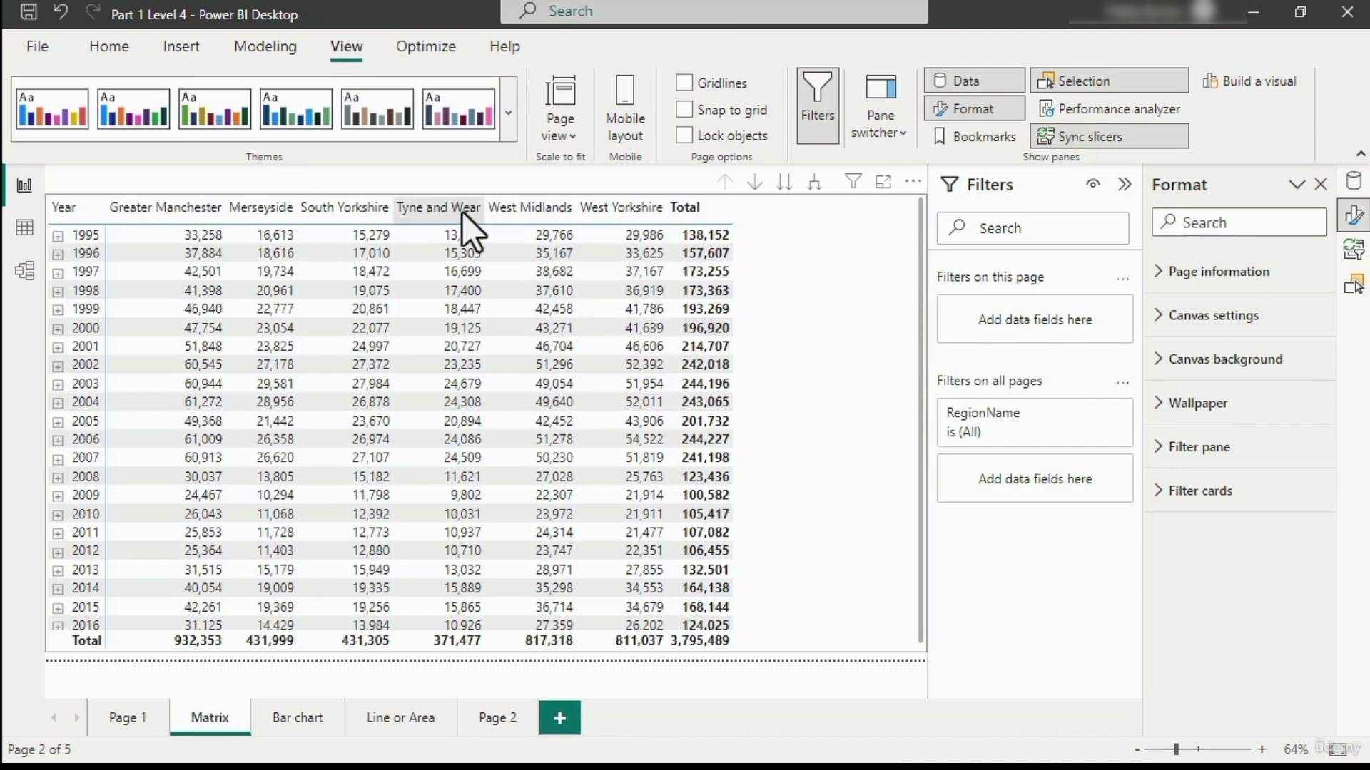
Step: Sort the matrix by Year in ascending order
left_click(501, 208)
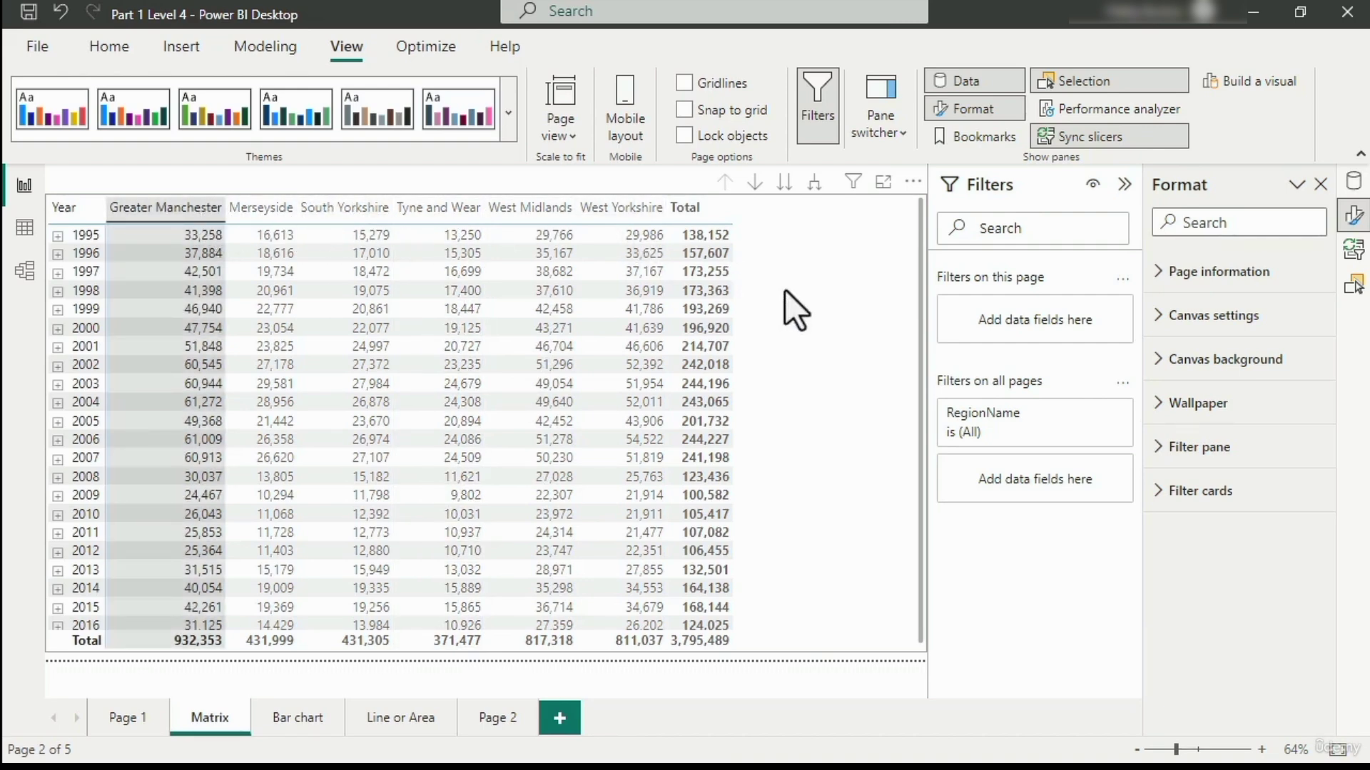
left_click(786, 290)
left_click(912, 182)
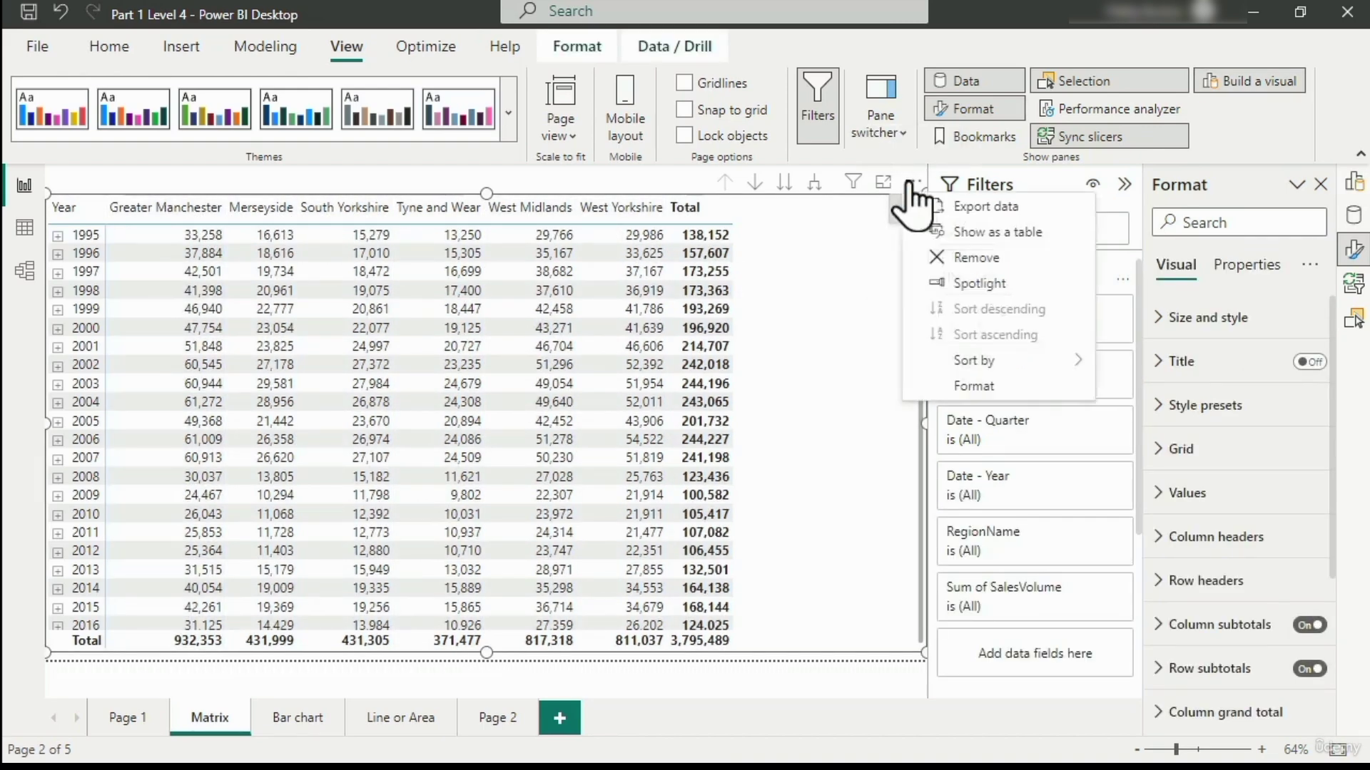
mouse_move(999, 361)
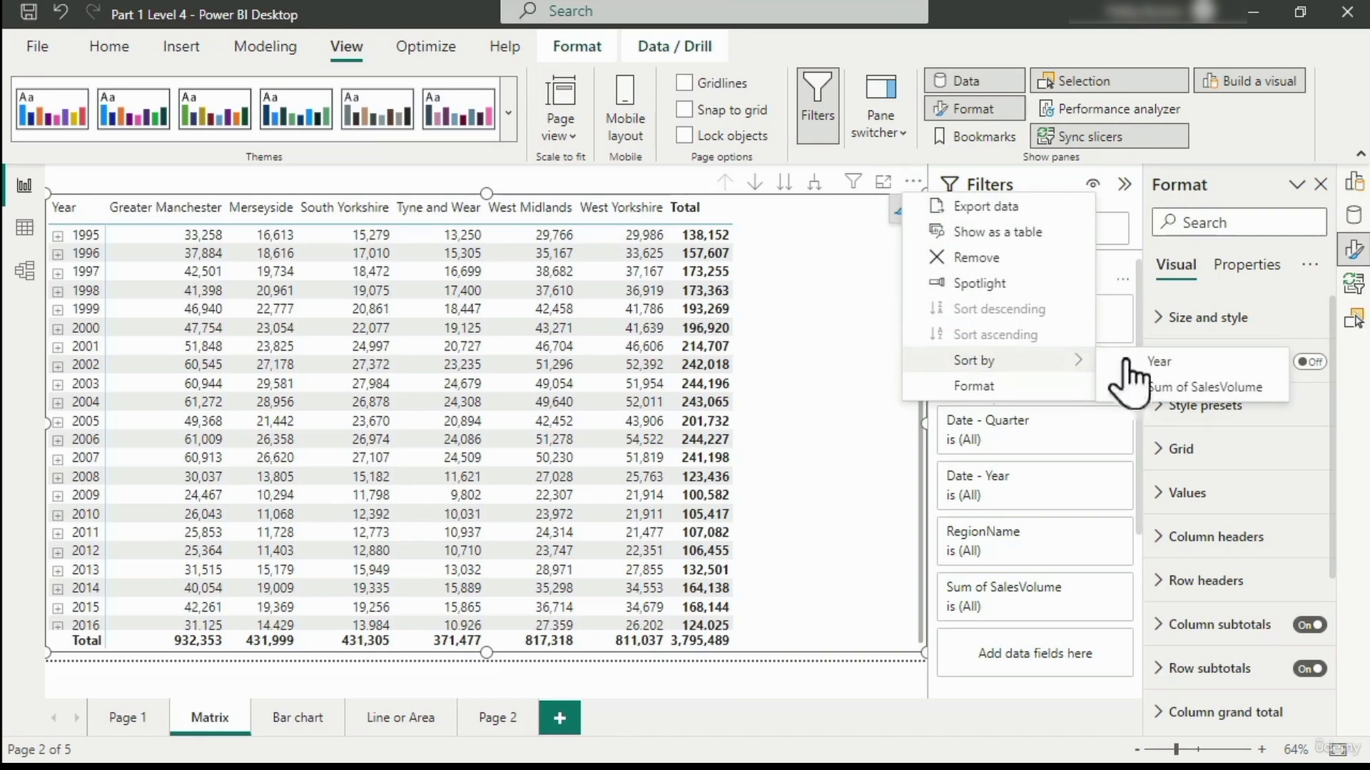
left_click(1179, 362)
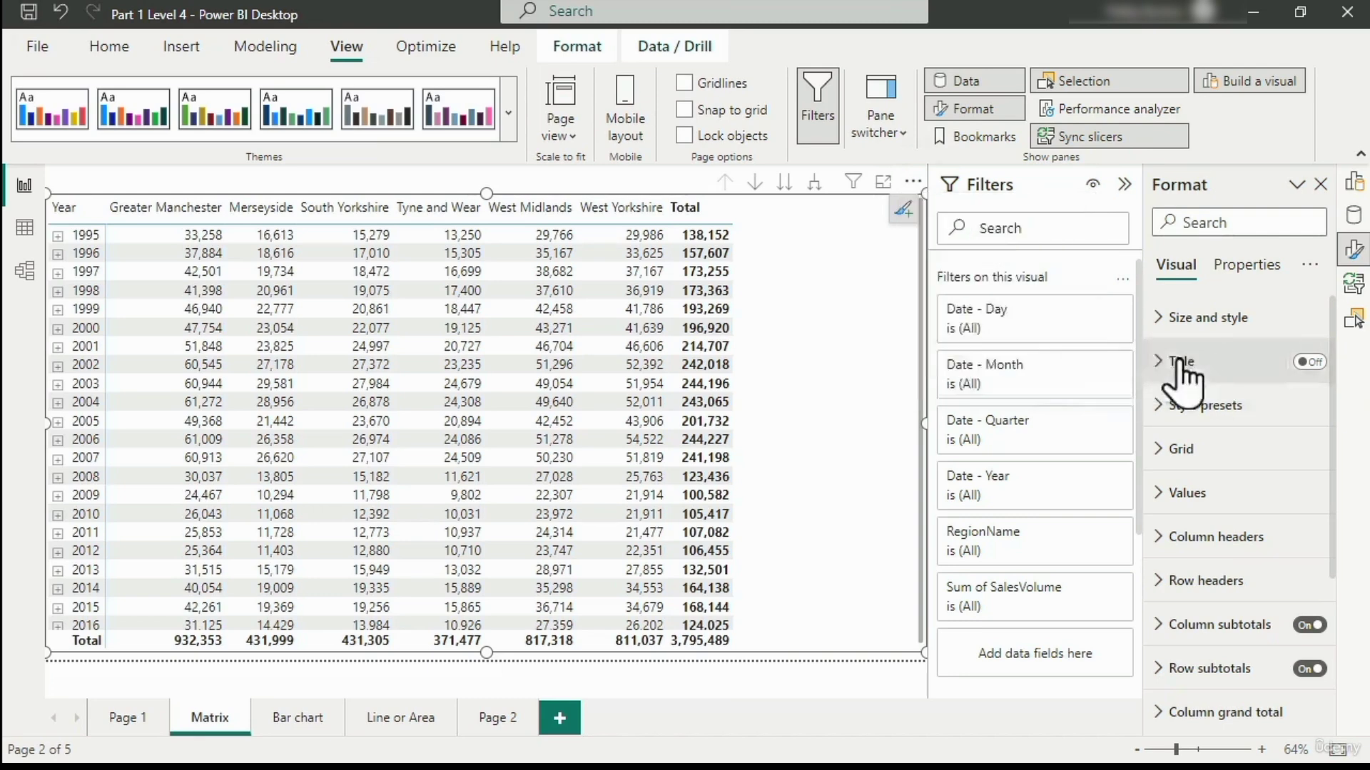
left_click(75, 216)
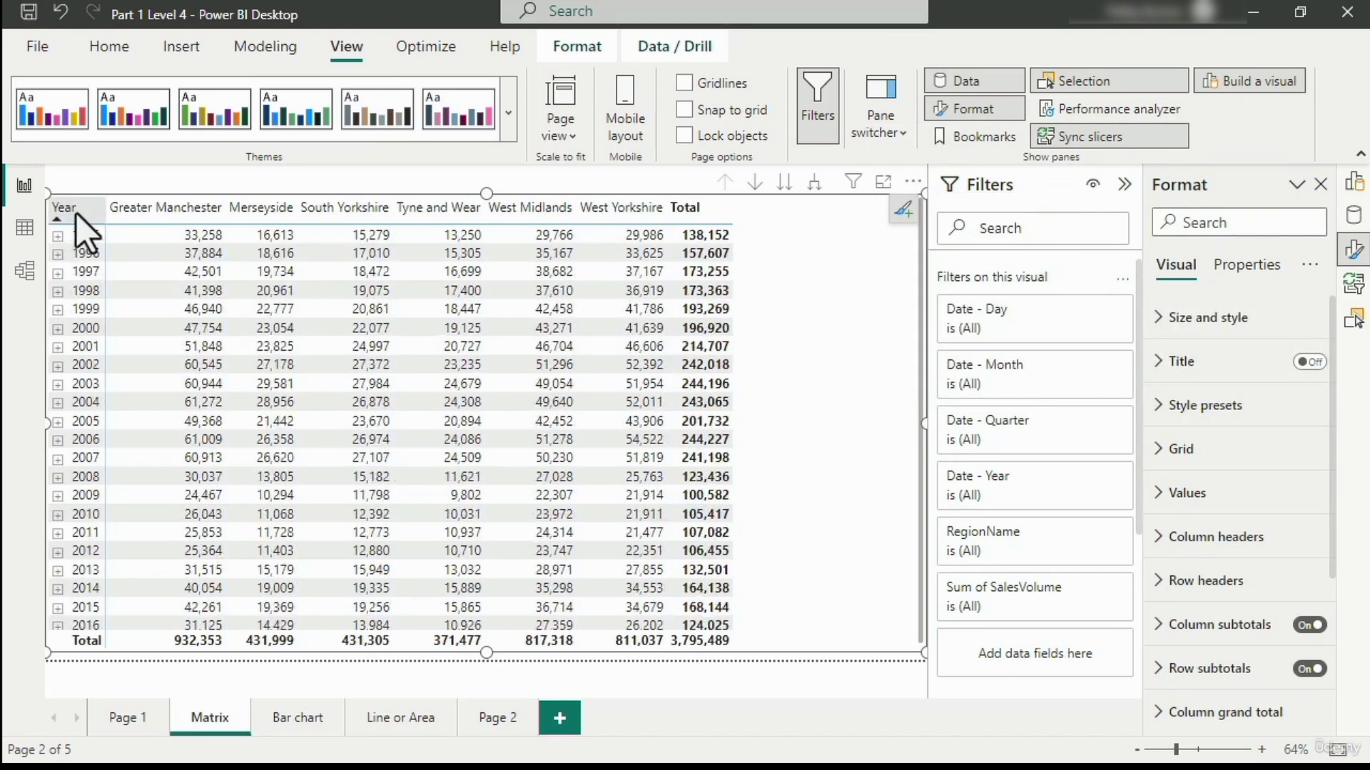
Step: Sort the matrix by its Total column in descending order and reverse it to ascending
left_click(712, 208)
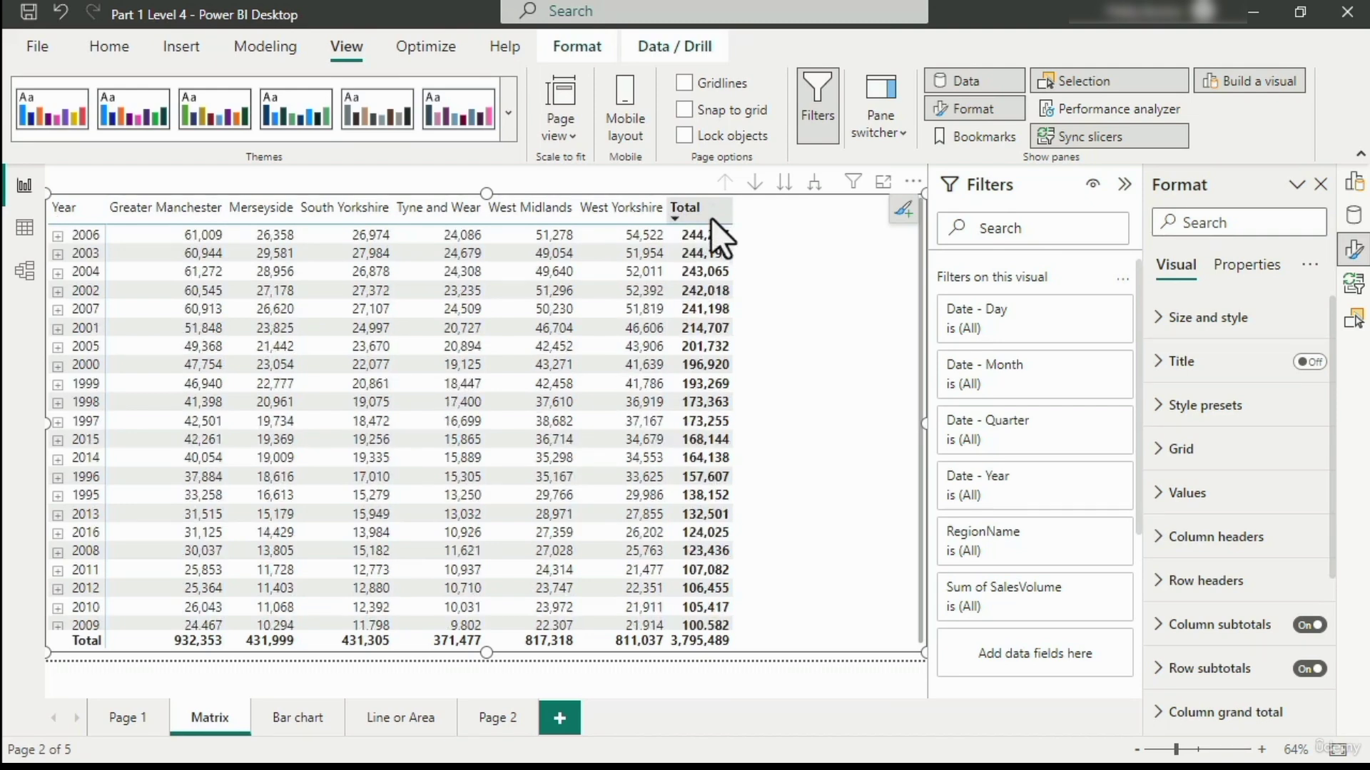
left_click(712, 217)
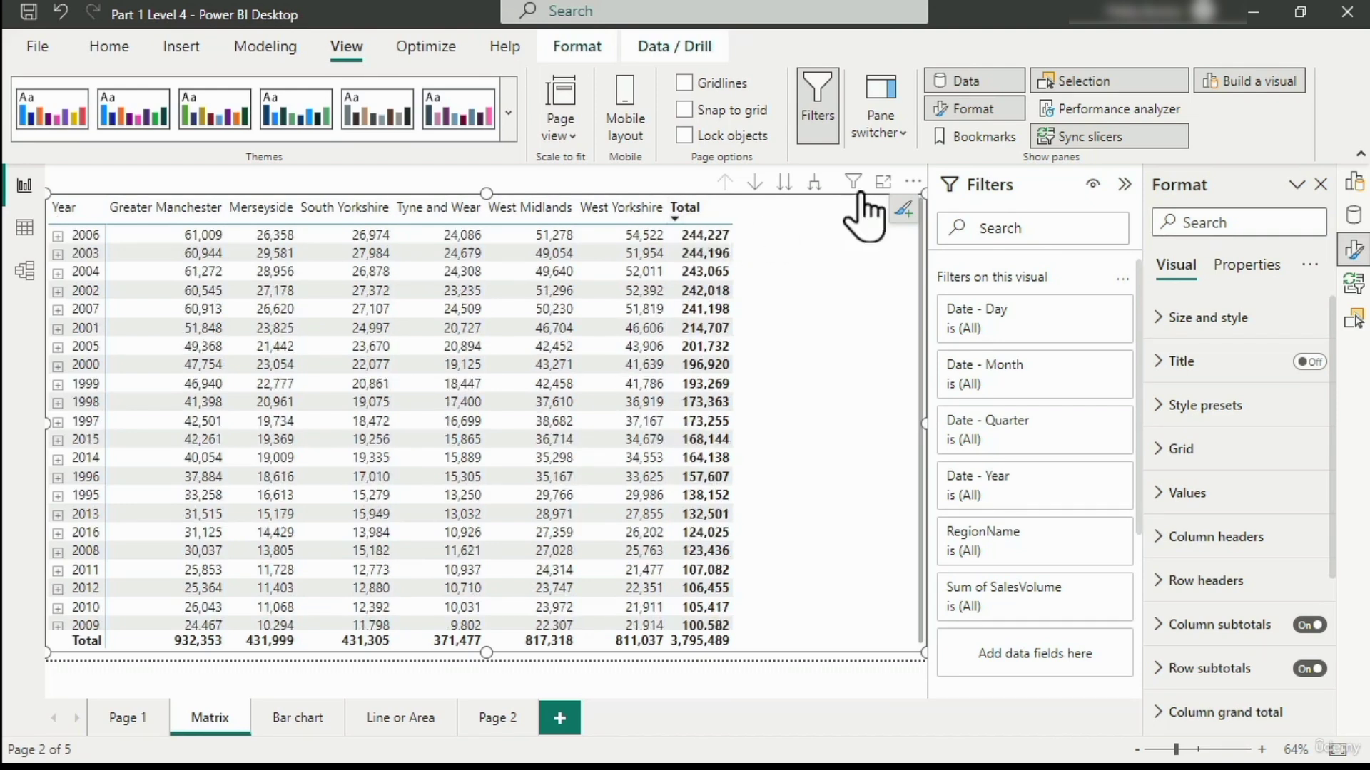
Step: Switch the matrix's sort field back to Year, keeping ascending order
left_click(923, 184)
mouse_move(978, 361)
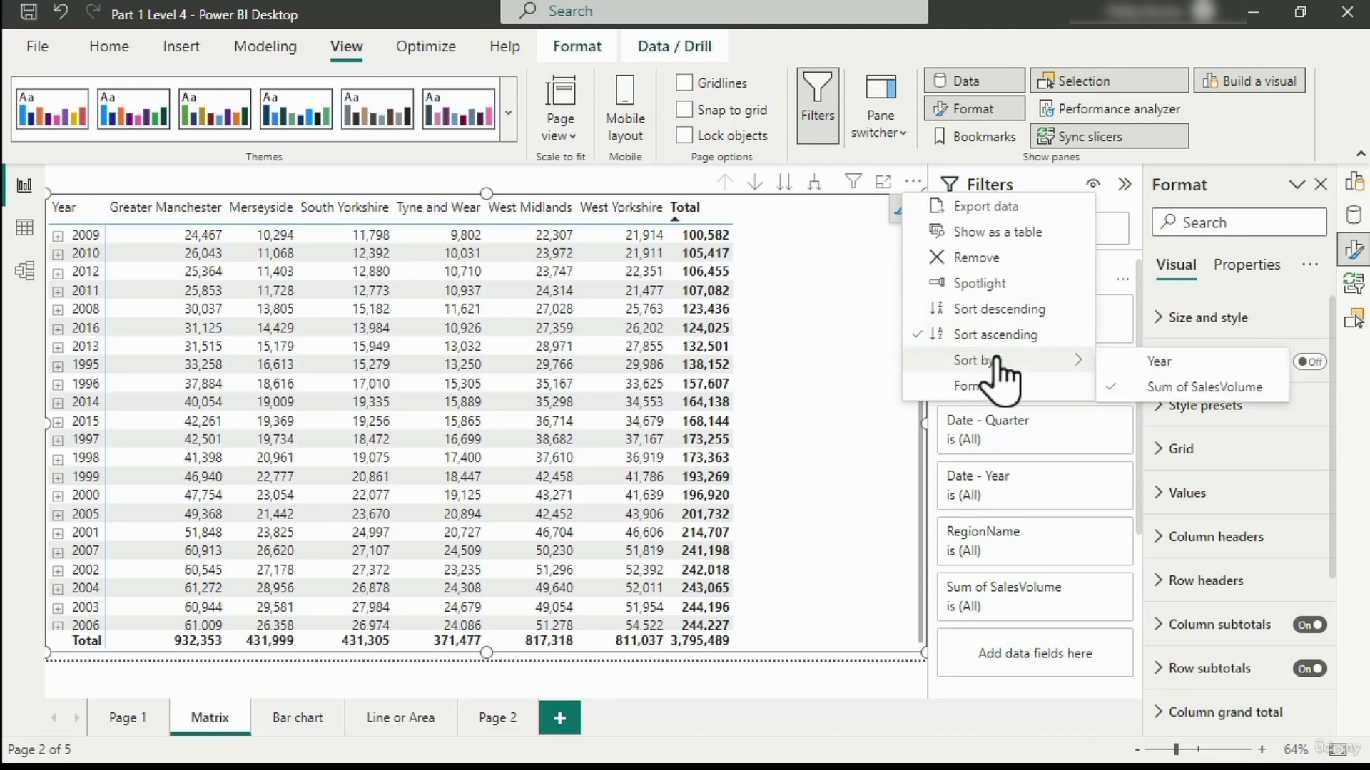
left_click(1157, 384)
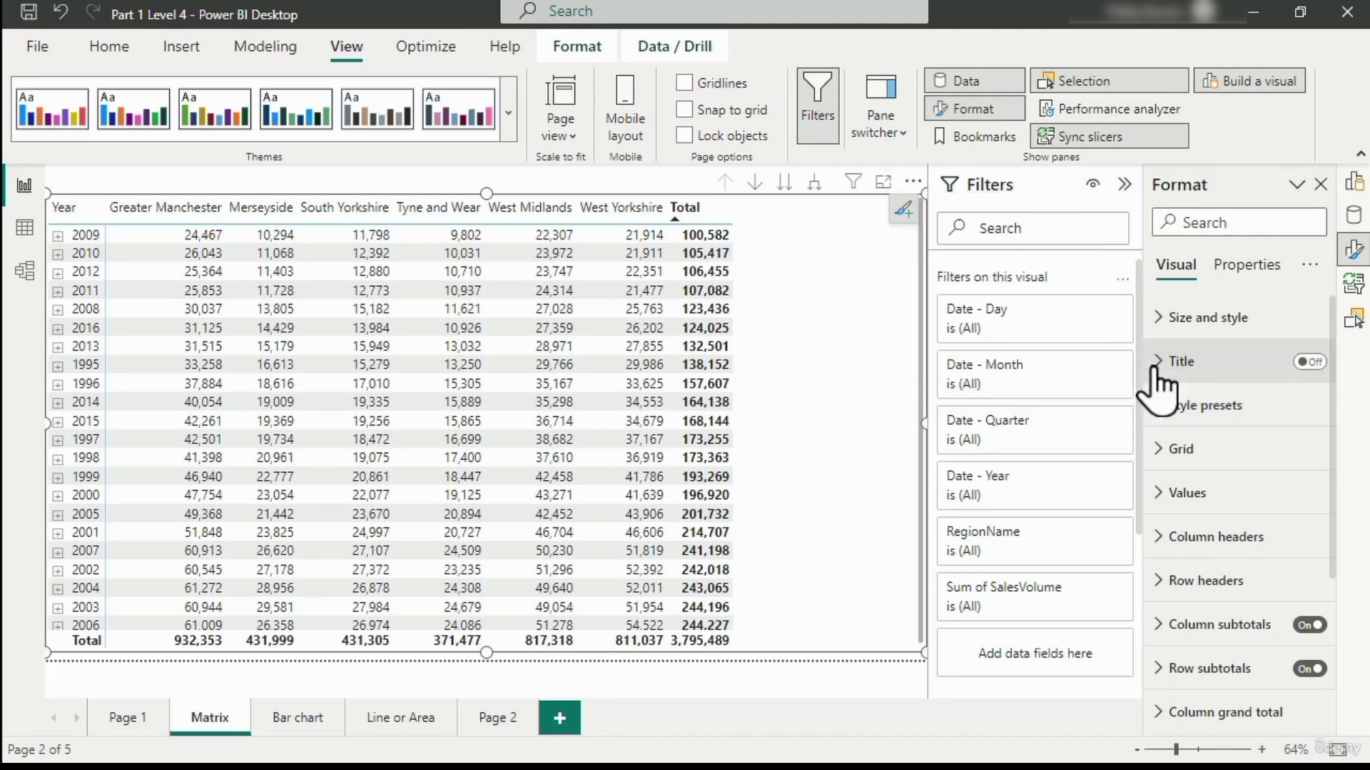
Step: Sort the matrix by Sum of SalesVolume in ascending order using the visual's sorting options
left_click(913, 181)
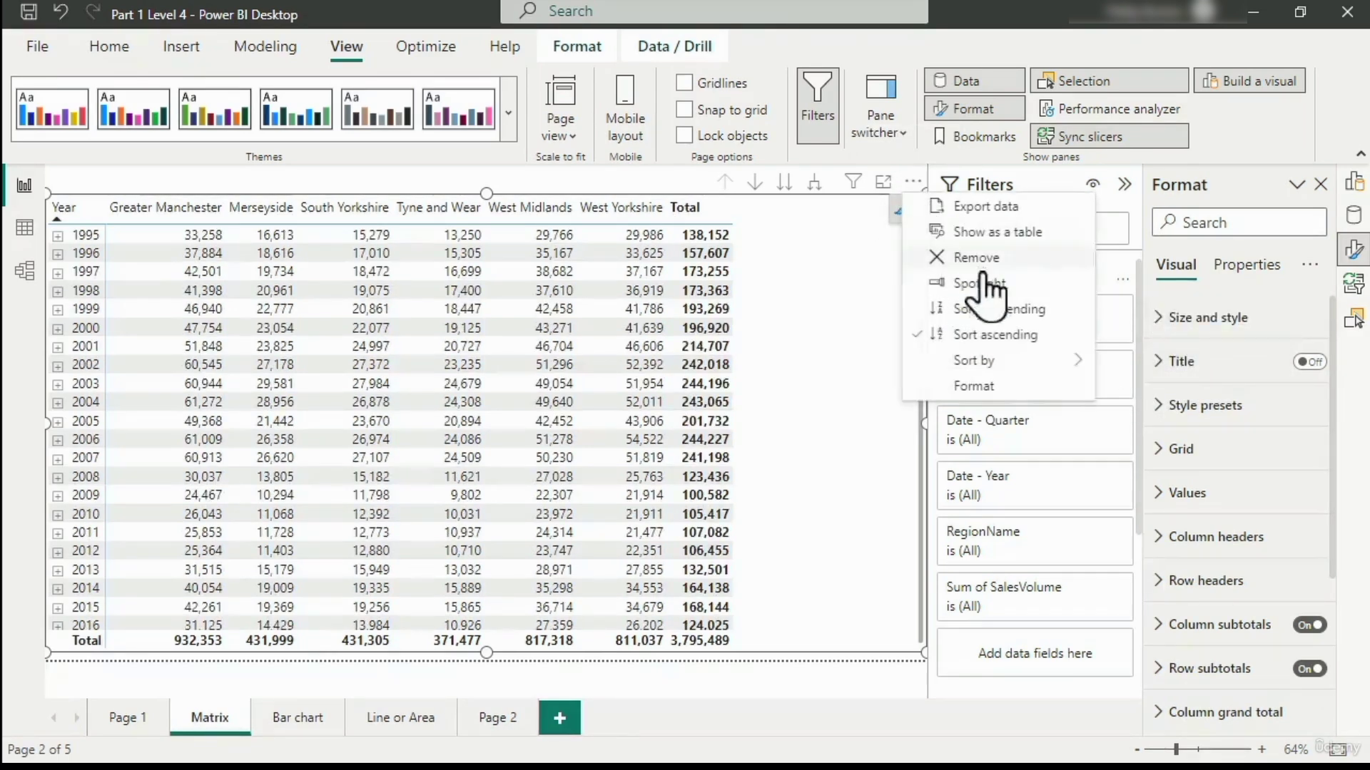
mouse_move(1027, 365)
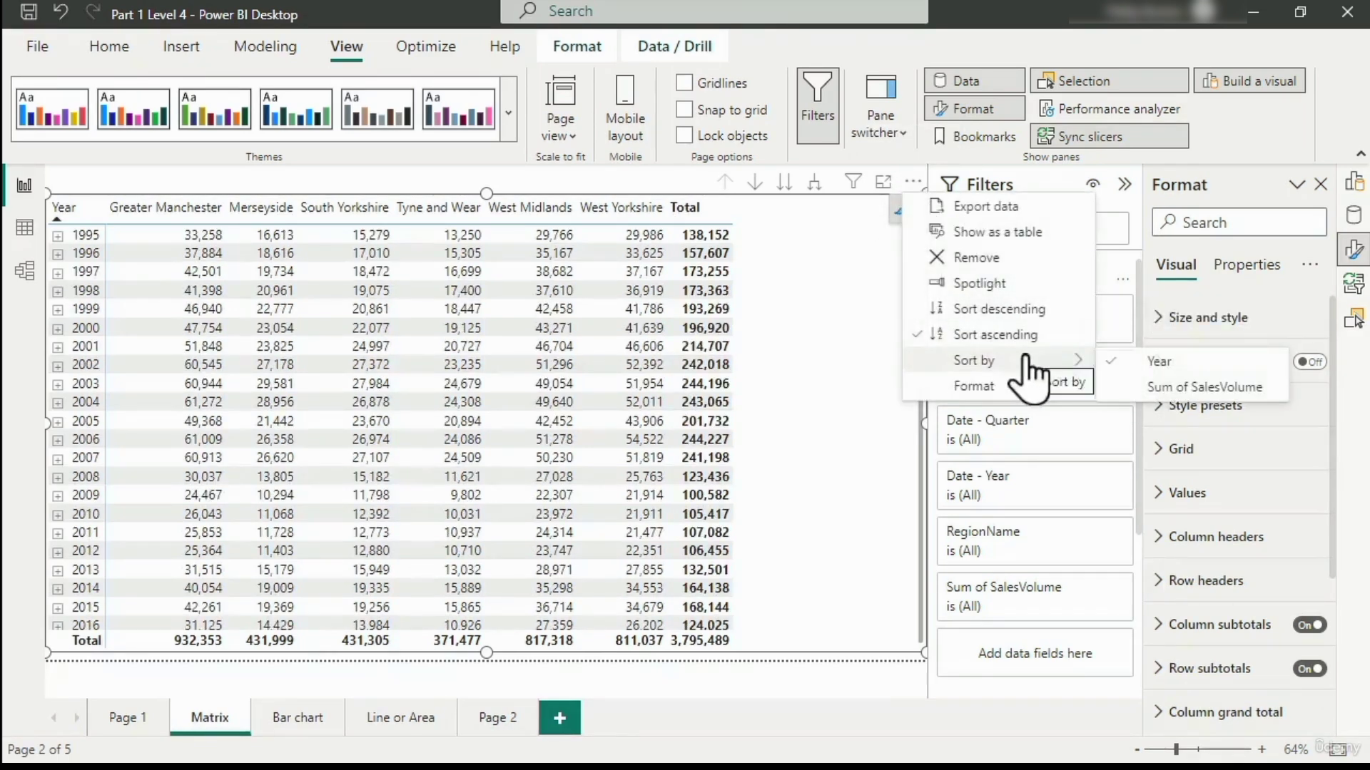
left_click(1165, 390)
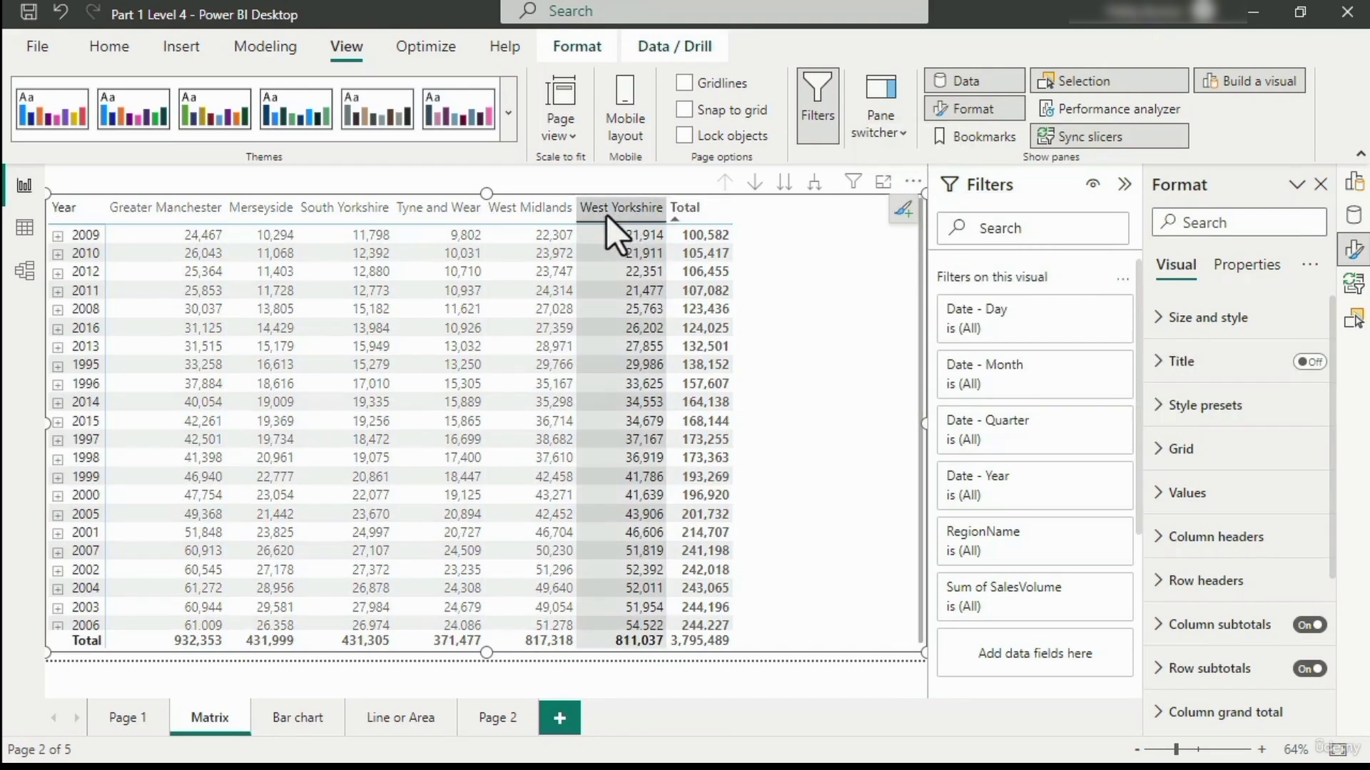
Step: Return the matrix's sort field to Year in ascending order and deselect the visual
left_click(913, 182)
mouse_move(1043, 365)
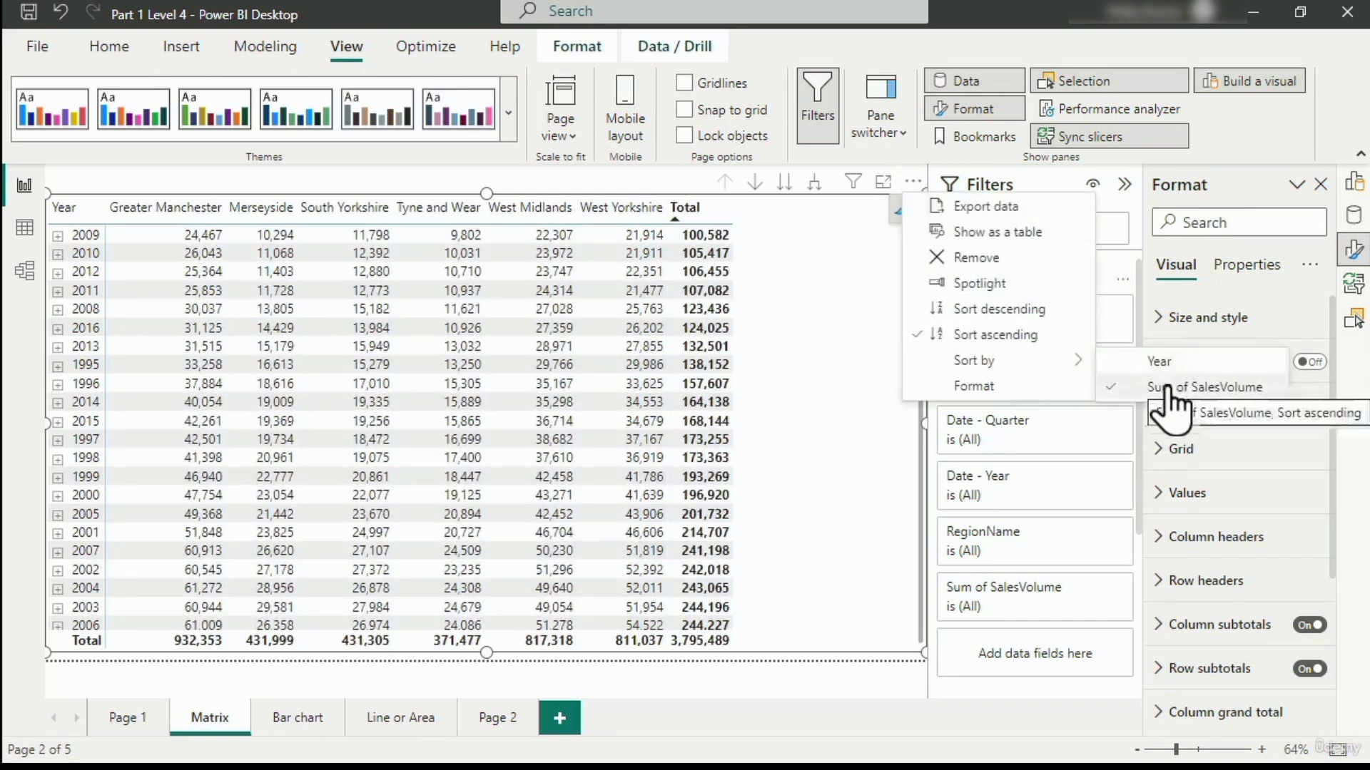
left_click(665, 205)
left_click(681, 208)
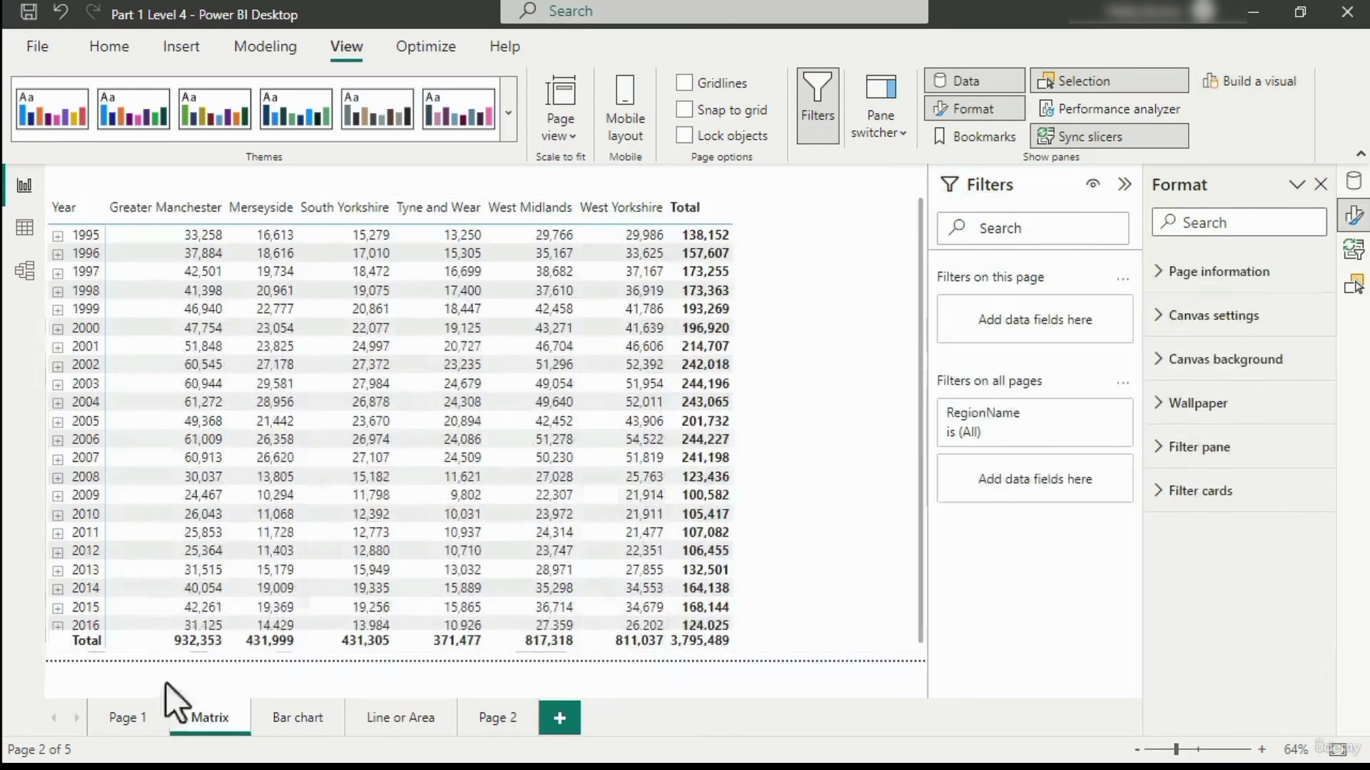
Step: Insert an empty table visual on Page 1
left_click(110, 721)
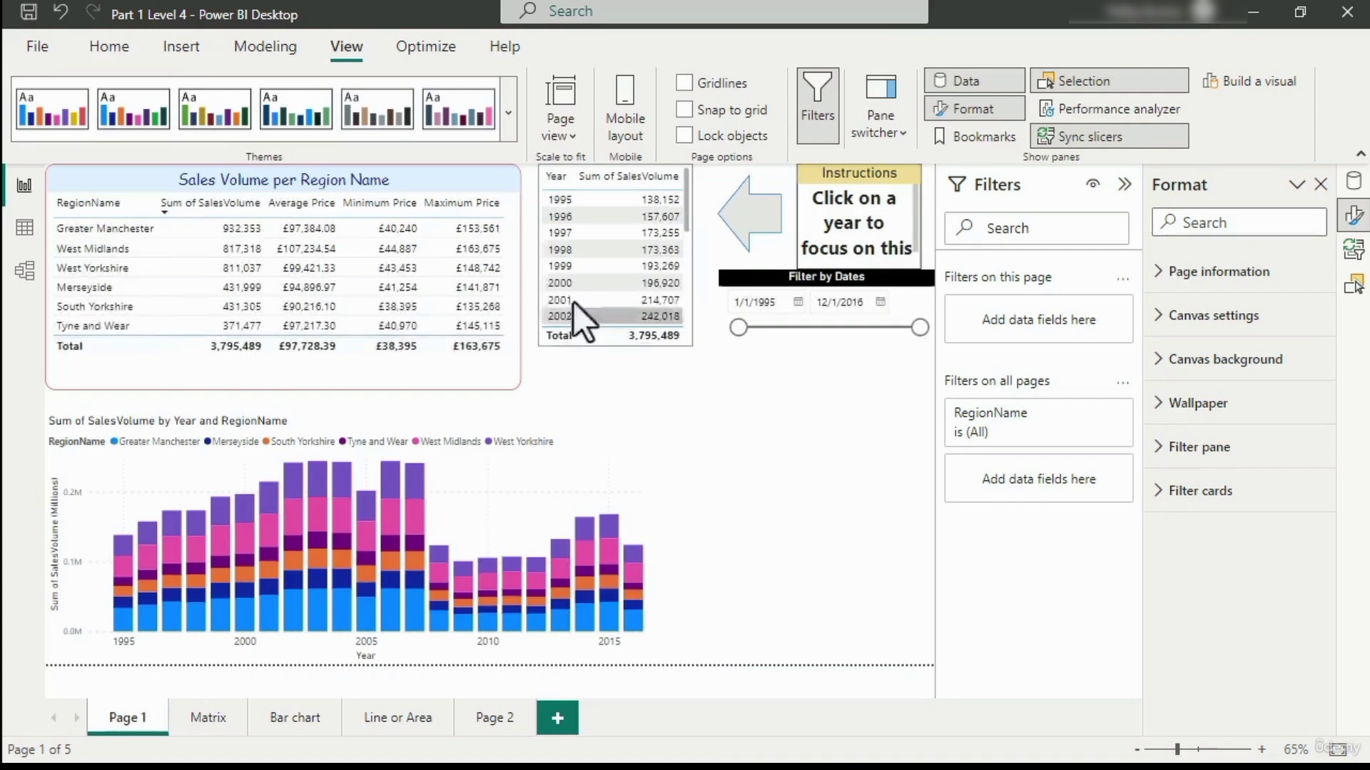
left_click(187, 53)
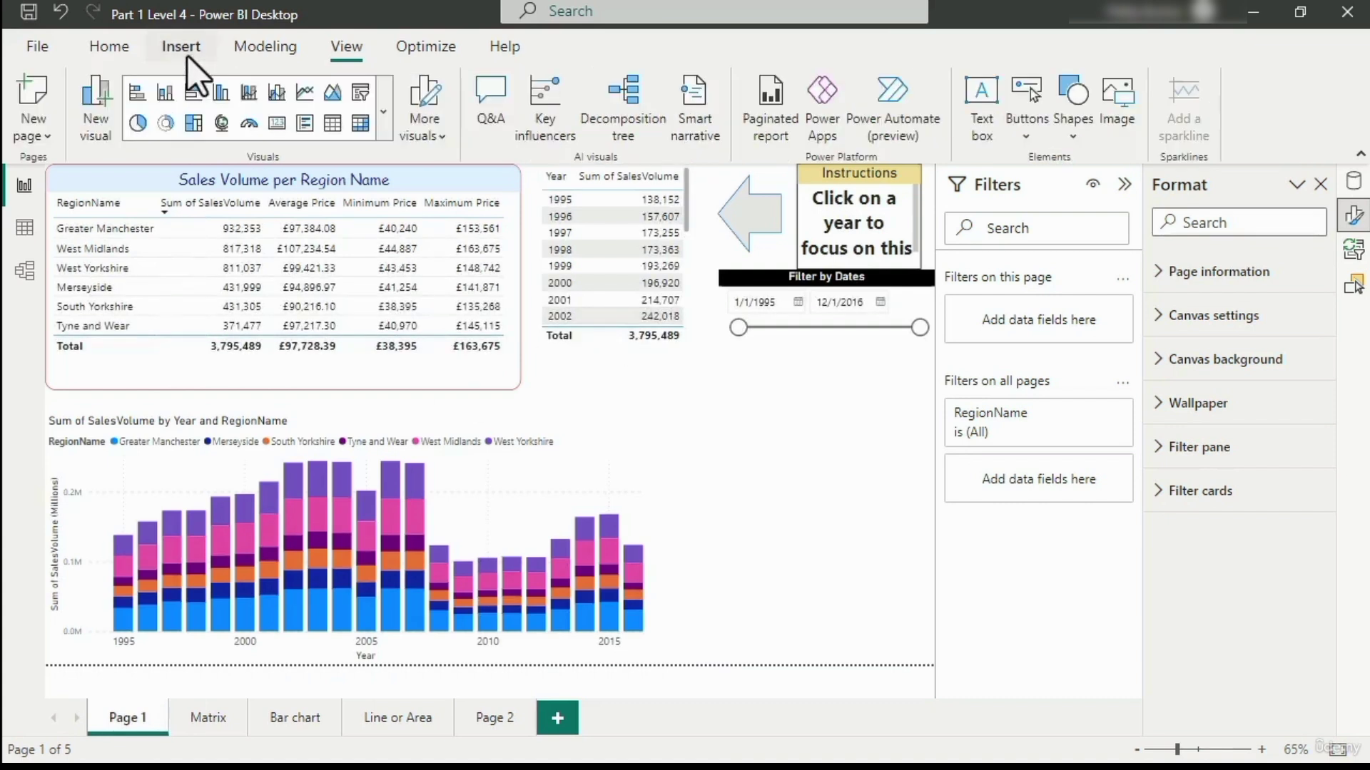
left_click(333, 125)
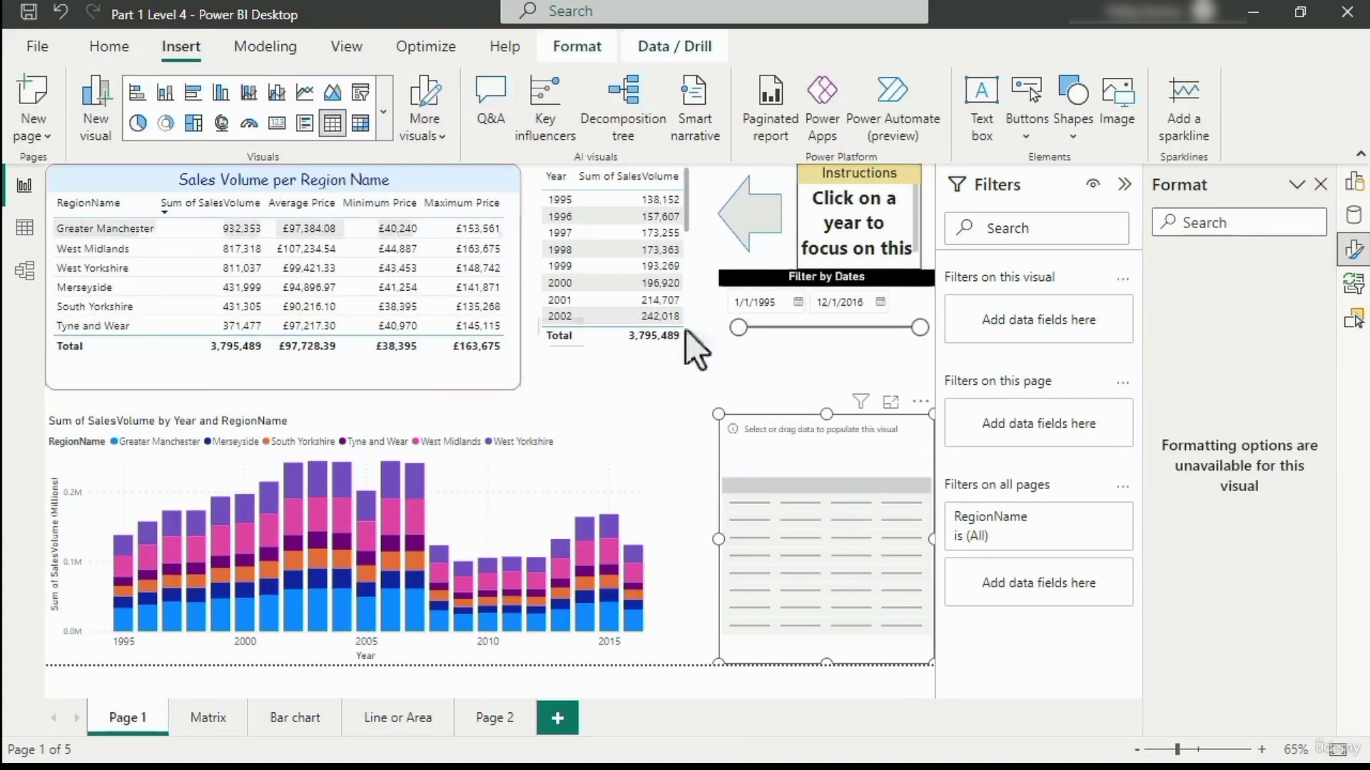
Step: Add RegionName and AreaCode from the HPIAdmins table as columns of the new table visual
left_click(1354, 183)
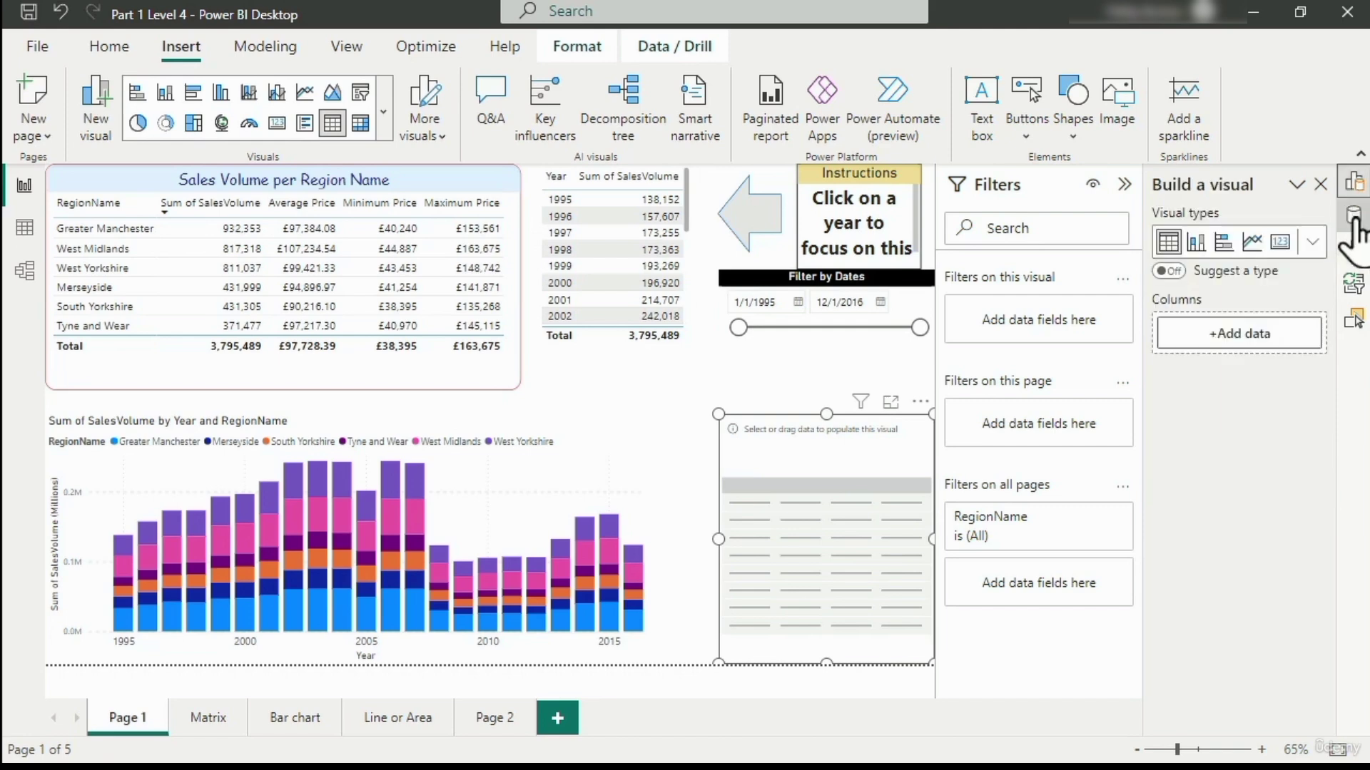
right_click(1353, 184)
left_click(1297, 256)
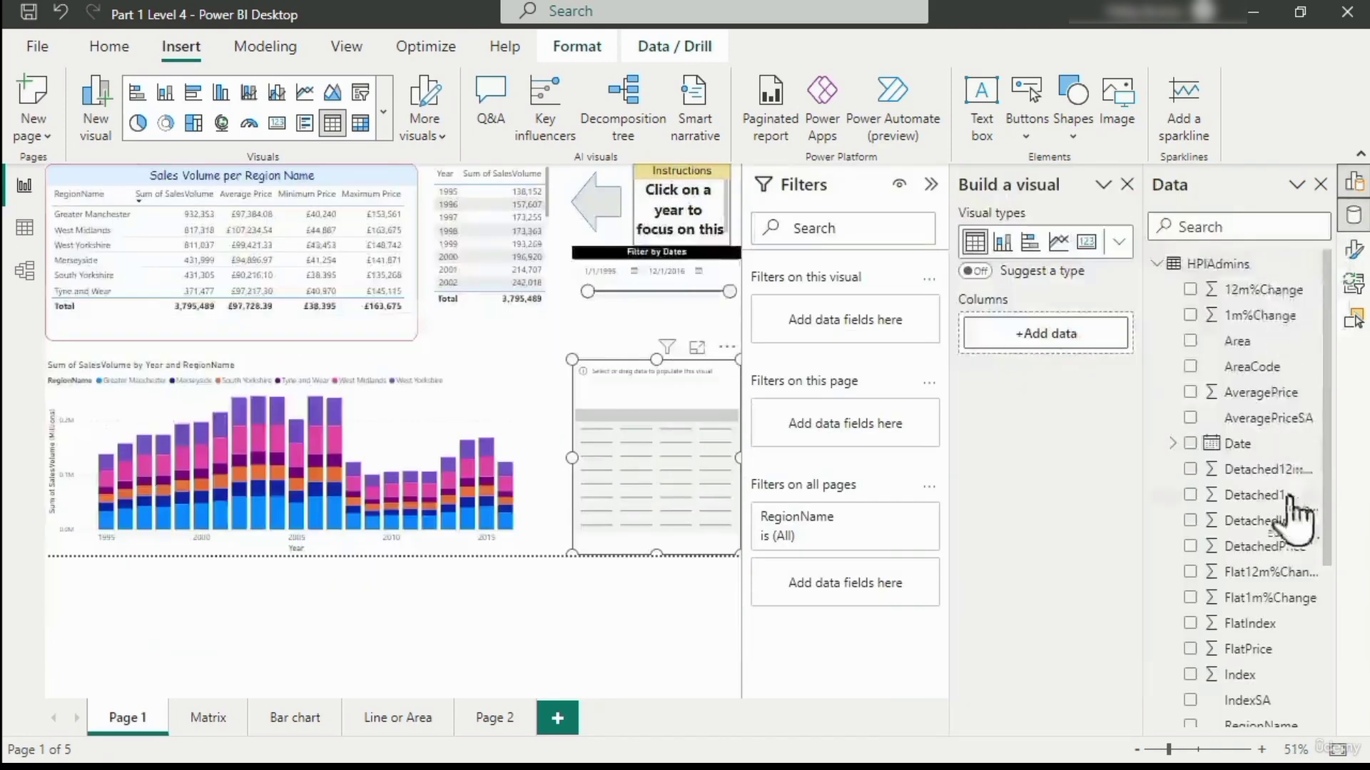
scroll(1264, 549, "down", 3)
left_click_drag(1259, 518, 1042, 334)
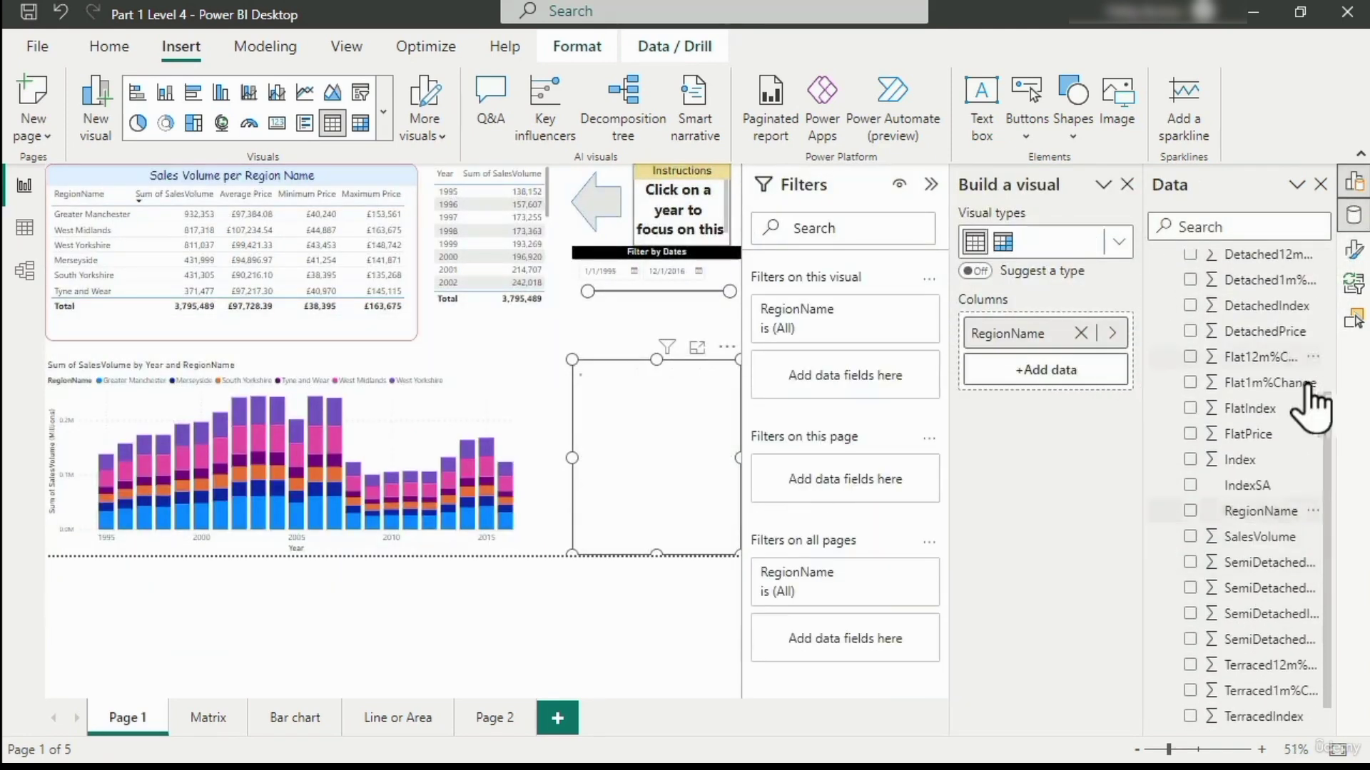
scroll(1284, 403, "up", 3)
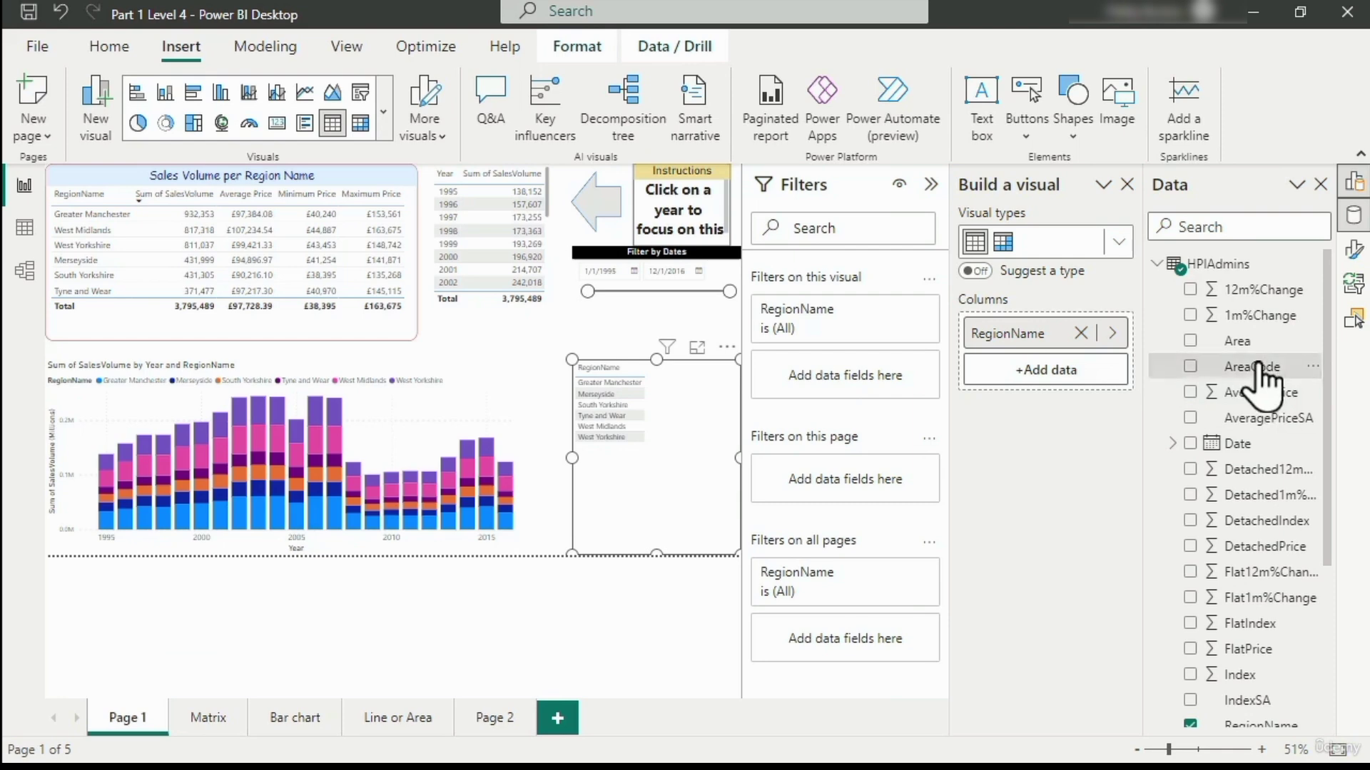
left_click_drag(1248, 367, 1079, 370)
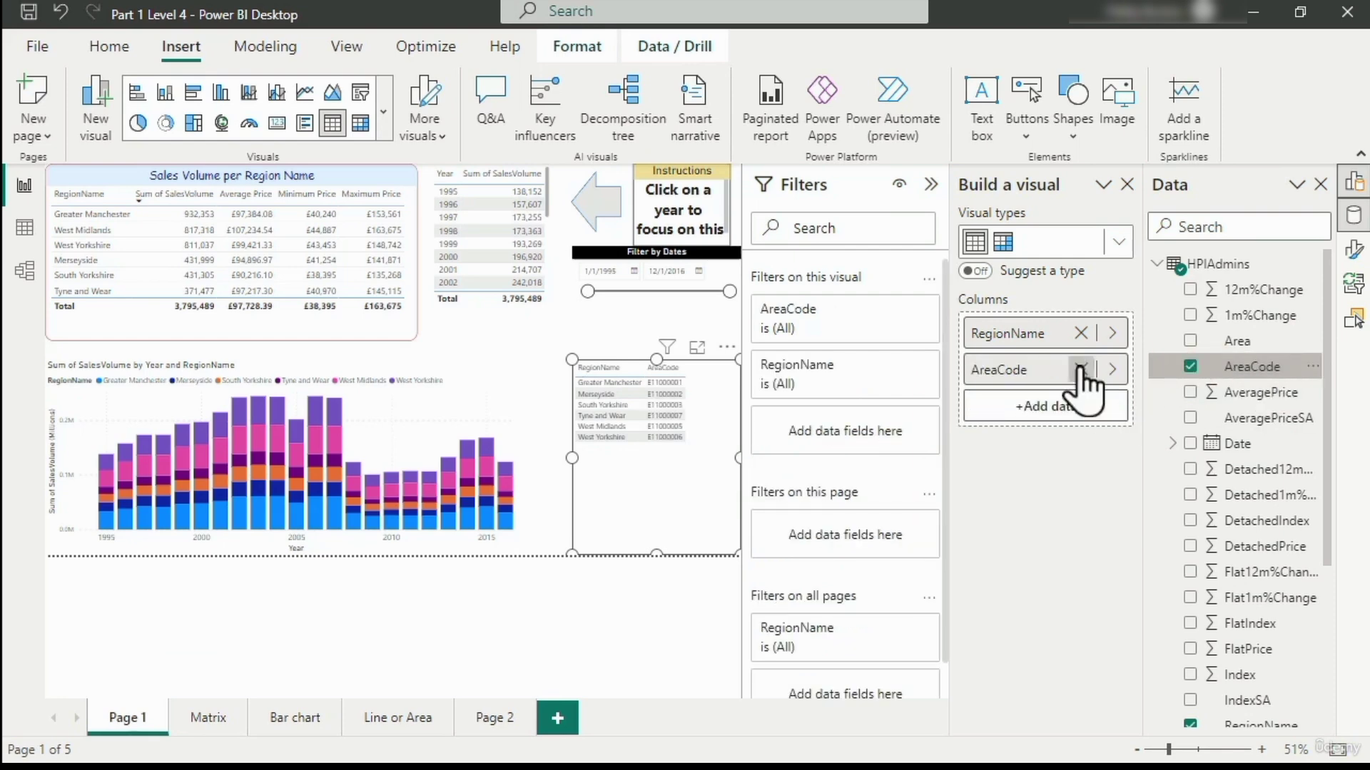
Step: Increase the new table's global font size to 13 in its grid options
left_click(1354, 250)
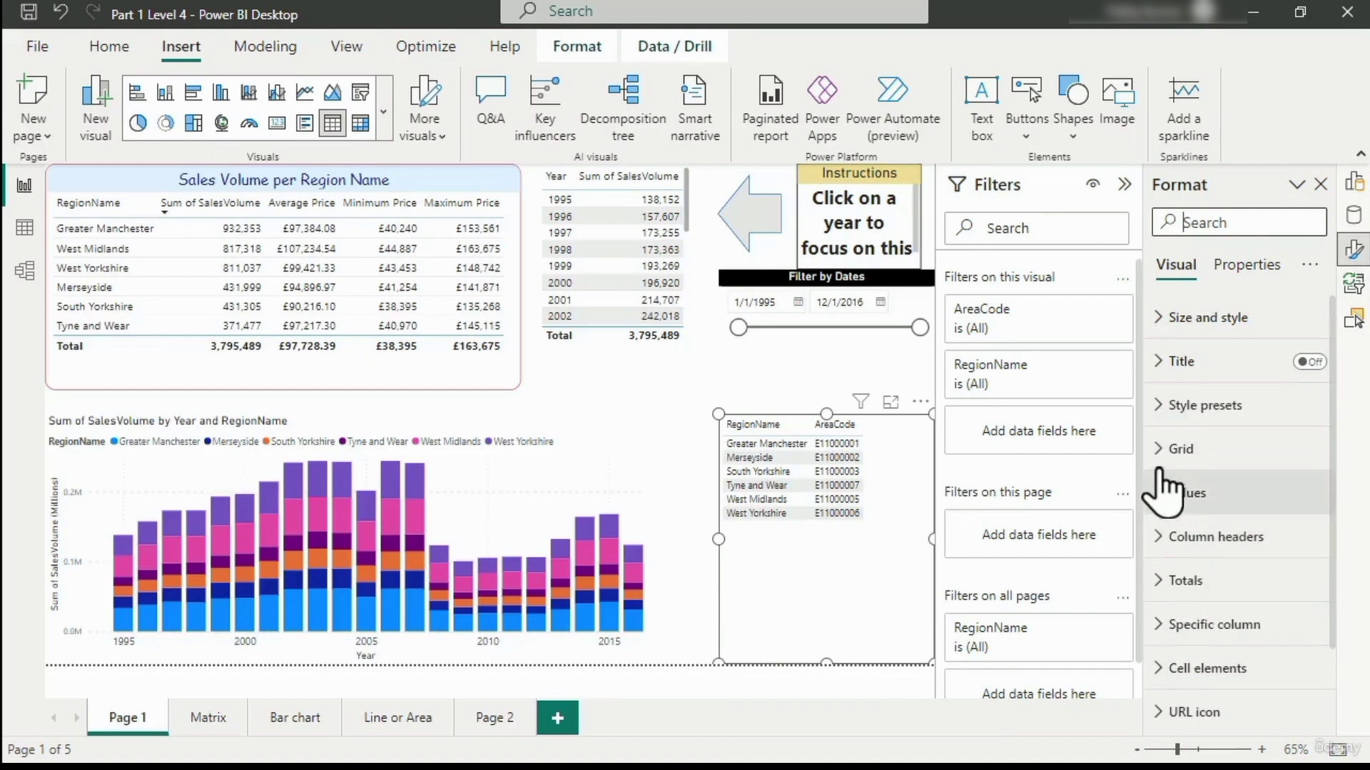
left_click(1181, 449)
scroll(1244, 494, "down", 1)
scroll(1212, 510, "down", 3)
left_click(1184, 509)
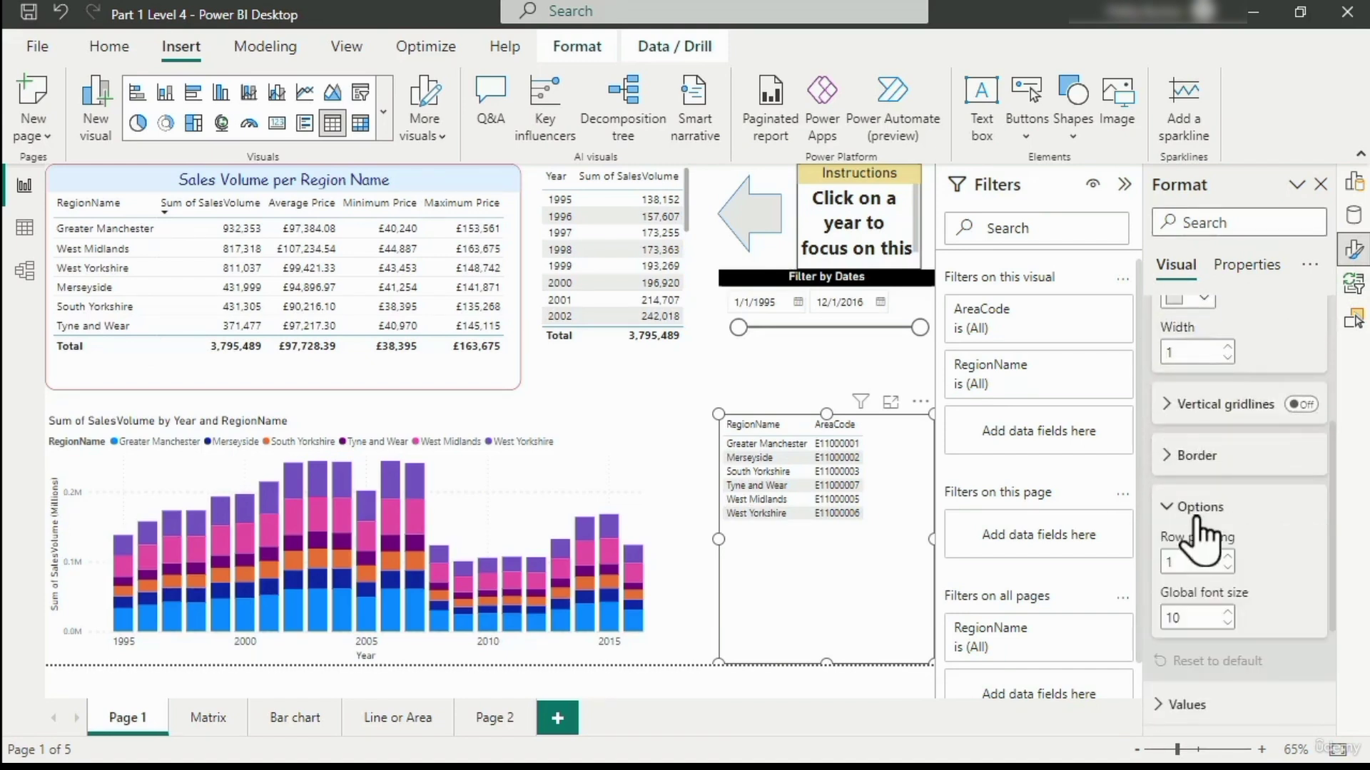
scroll(1206, 524, "down", 2)
left_click(1226, 483)
left_click(1227, 483)
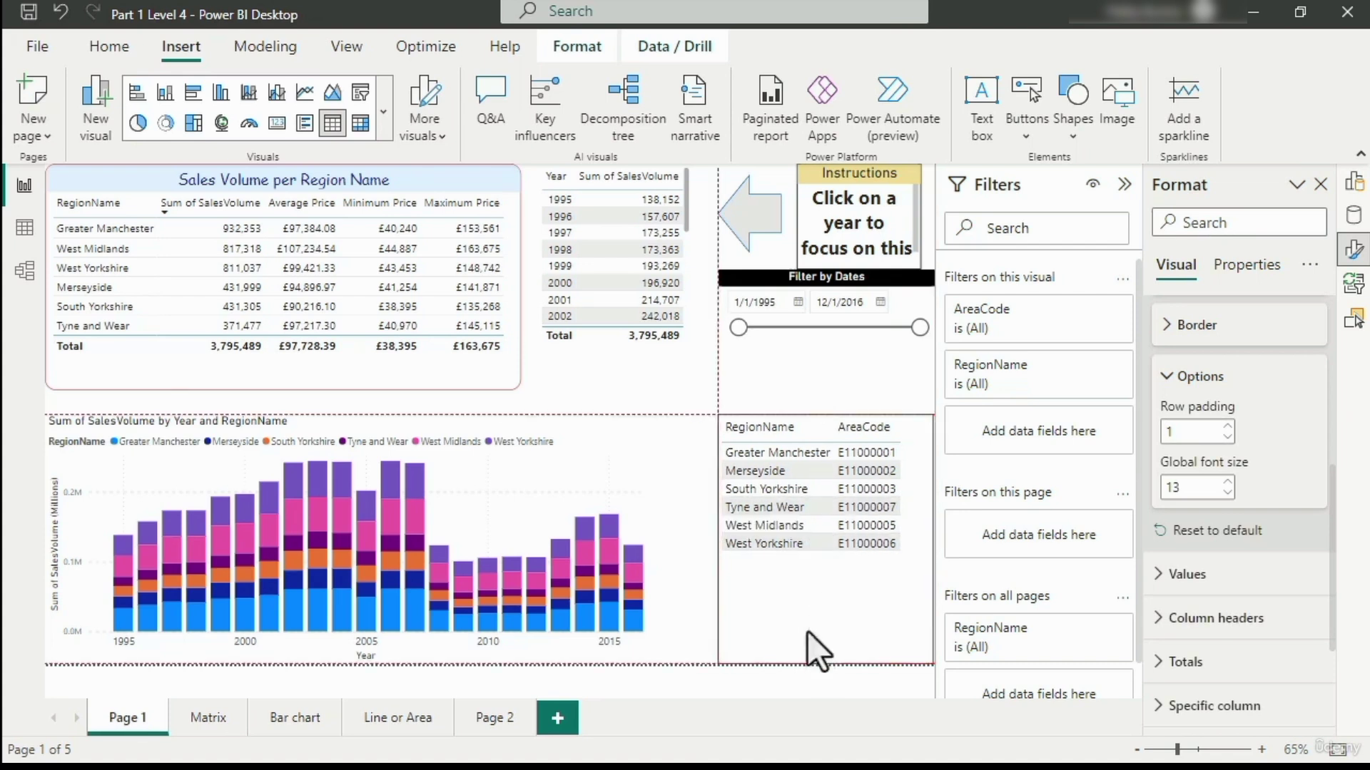
mouse_move(816, 525)
left_mouse_down()
mouse_move(827, 484)
mouse_move(839, 523)
left_mouse_up()
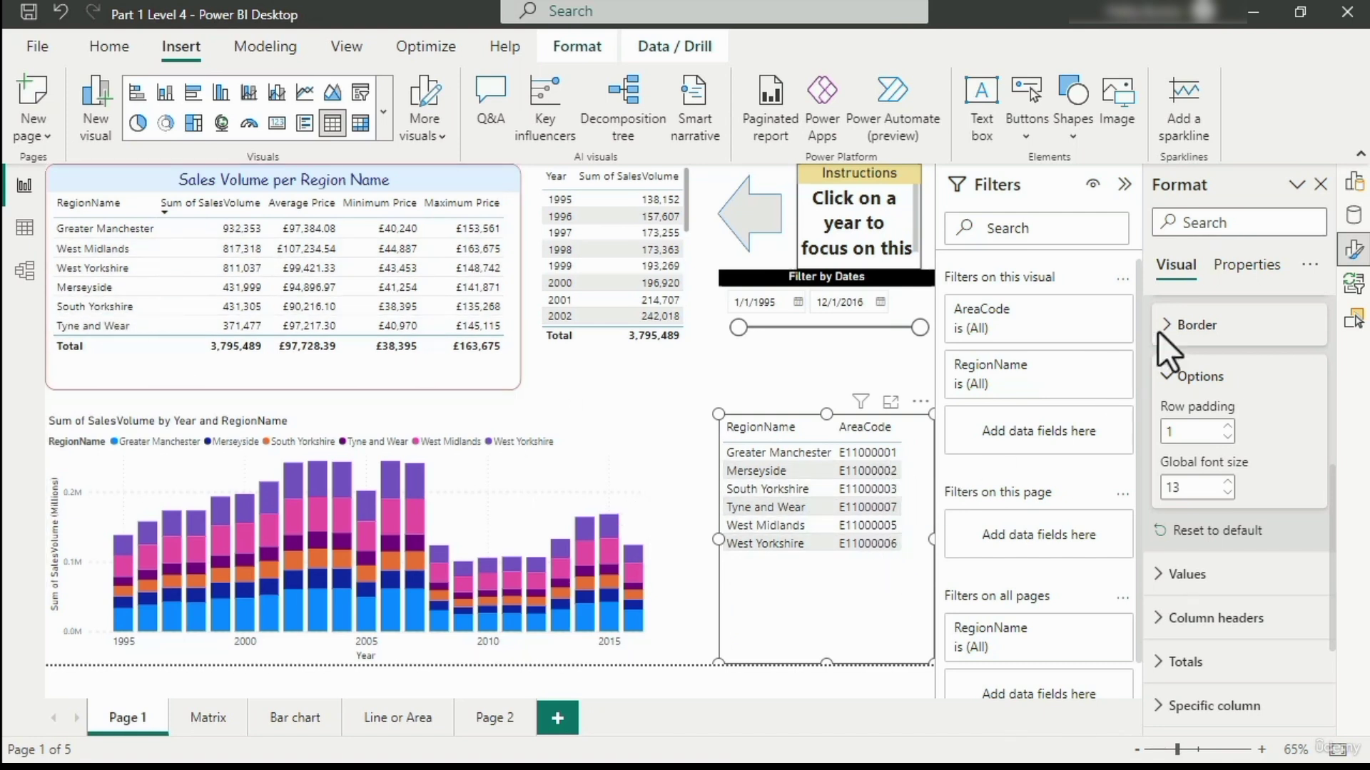
Step: Set the RegionName field to be sorted by the AreaCode column
left_click(1354, 217)
left_click(1256, 600)
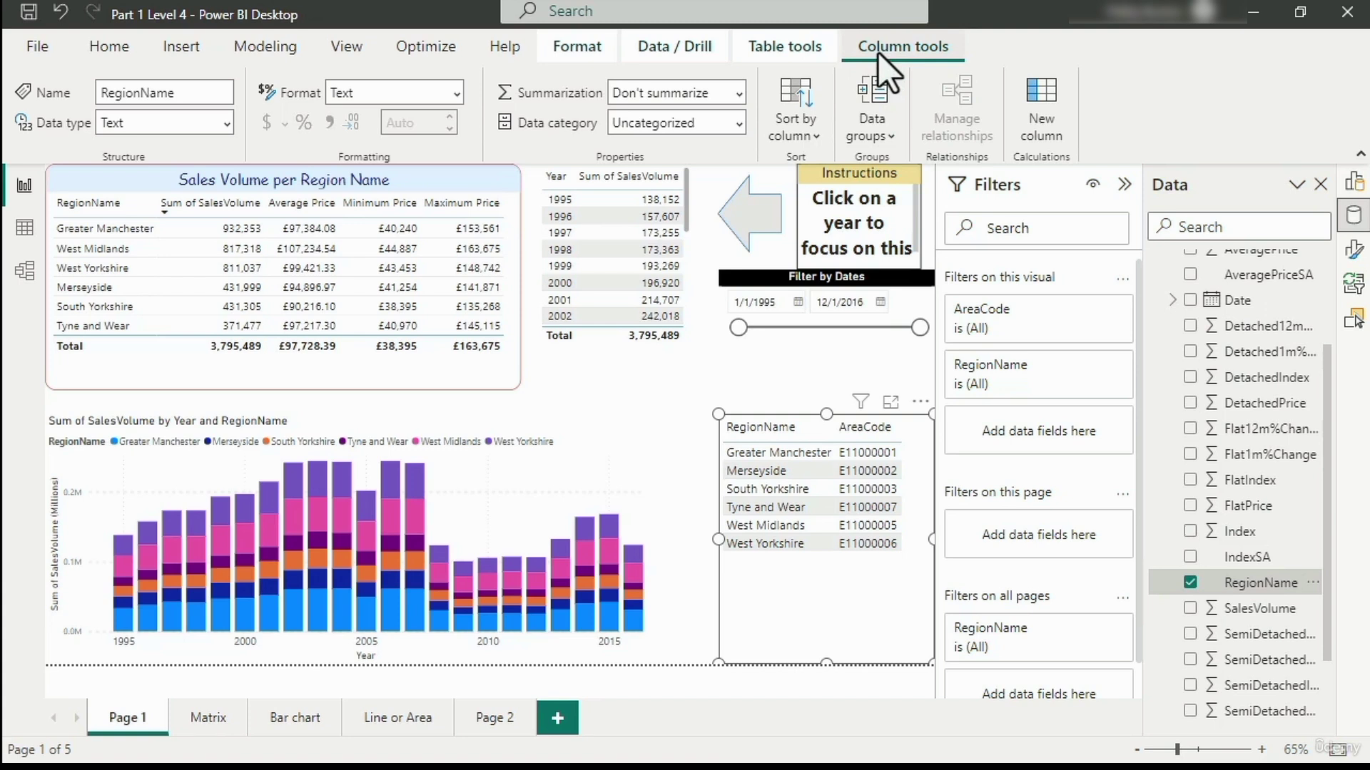
left_click(802, 127)
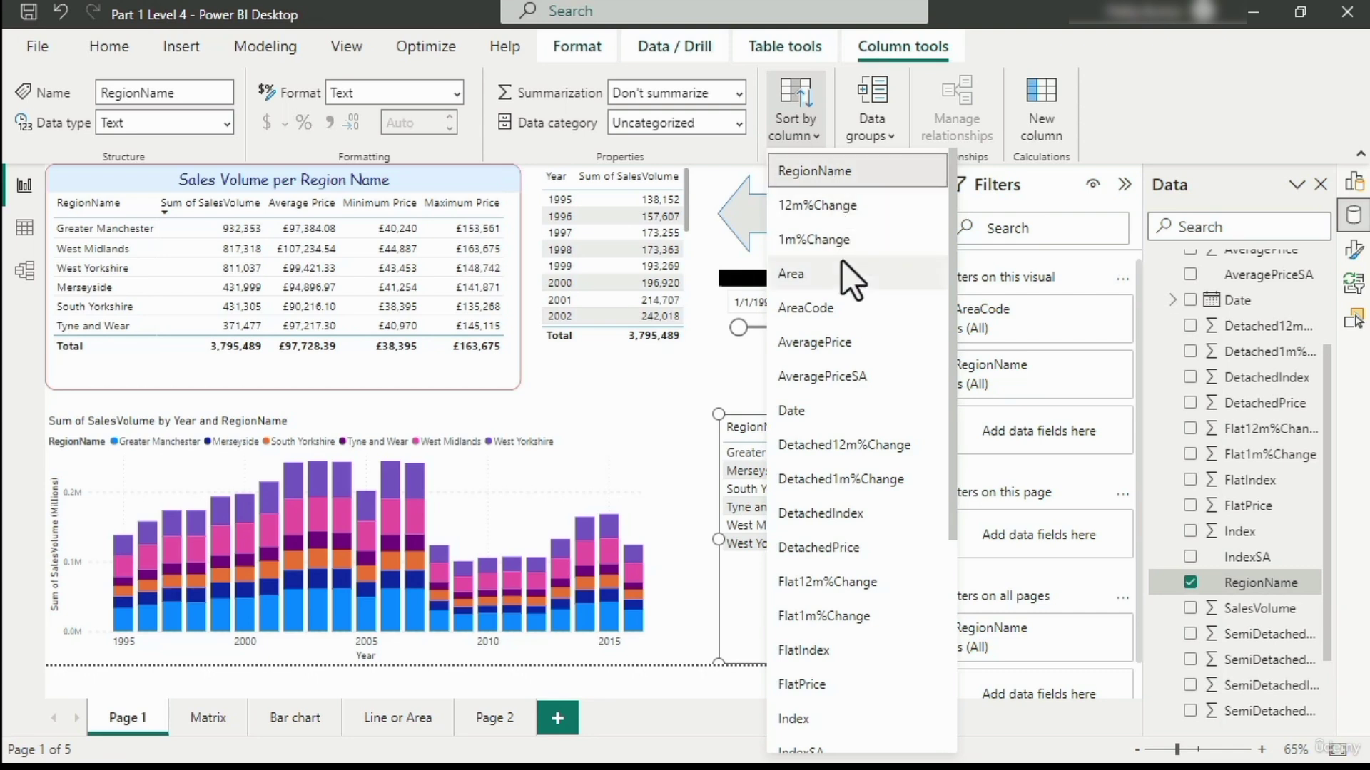
left_click(832, 315)
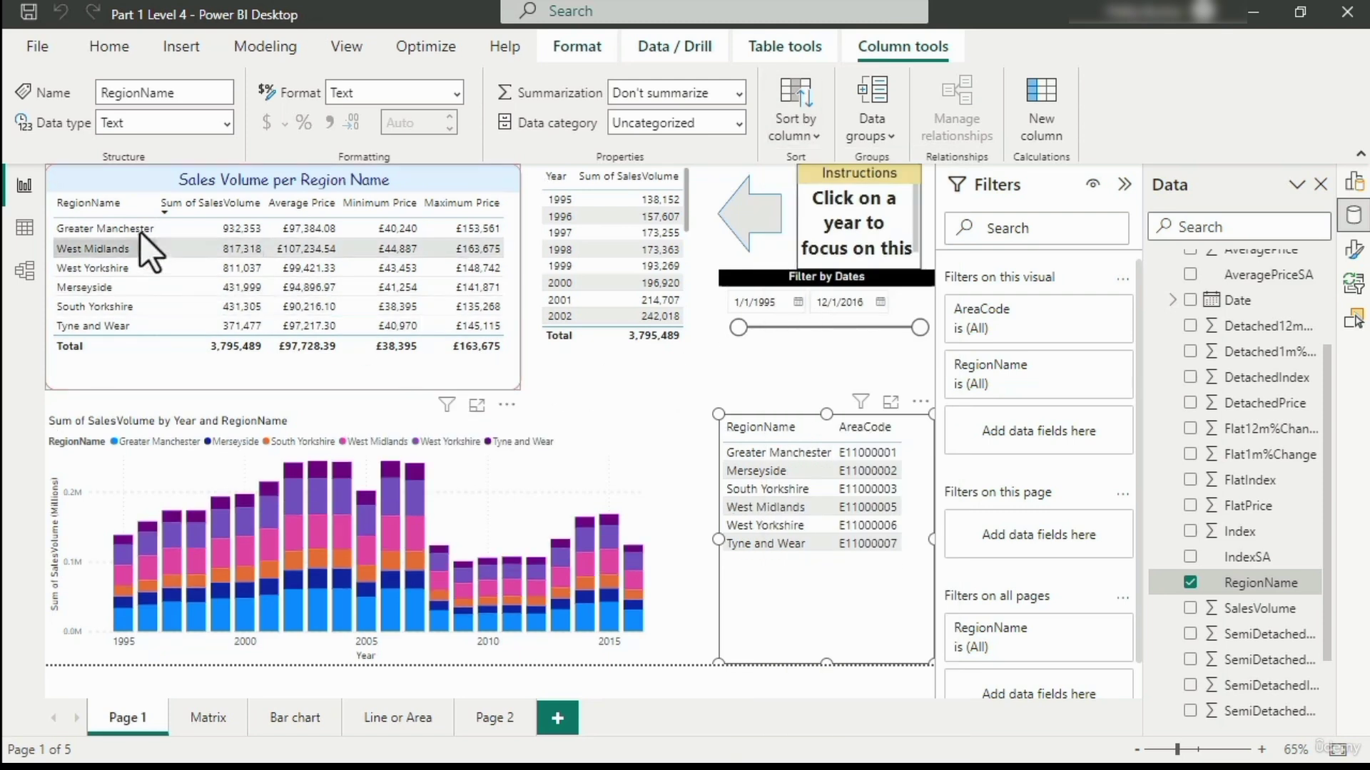
Step: Sort the Sales Volume per Region Name table by RegionName ascending and check the region column order on the Matrix page
left_click(73, 207)
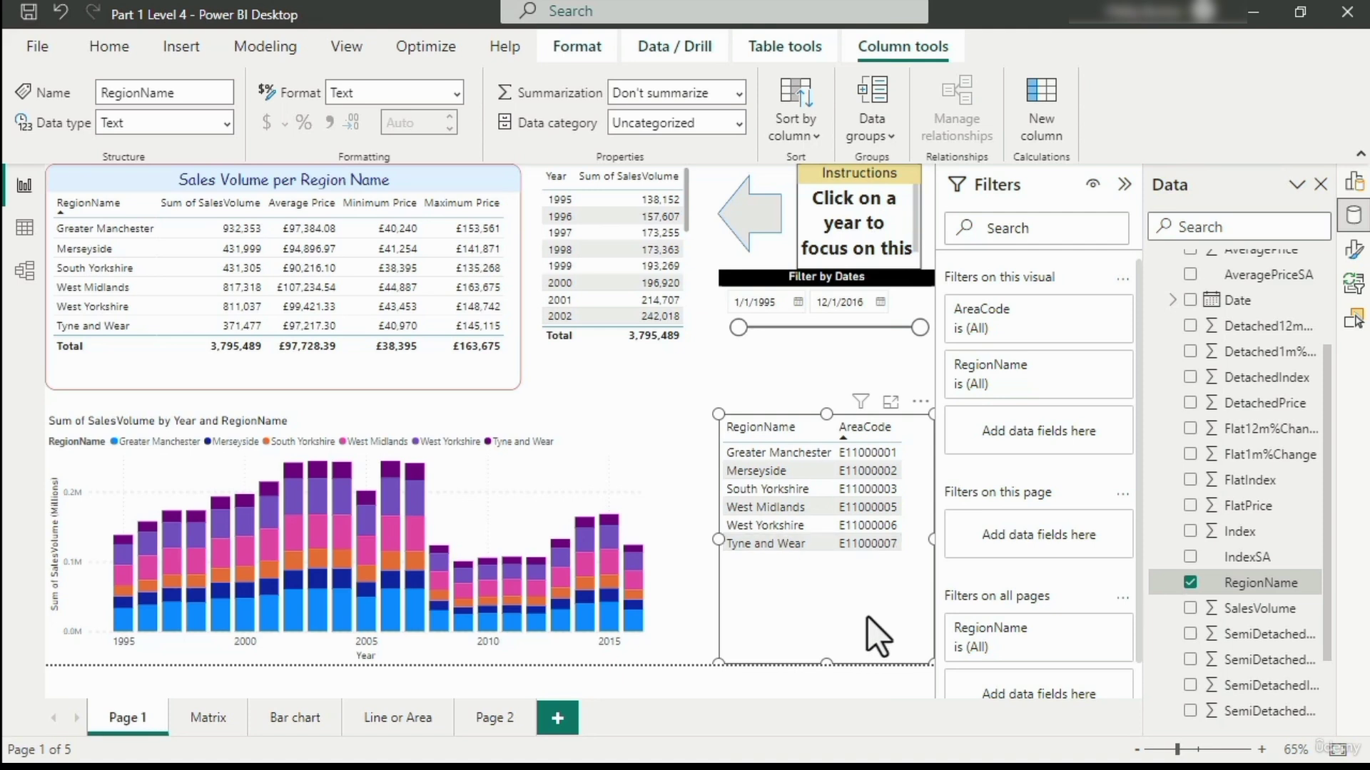
left_click(203, 718)
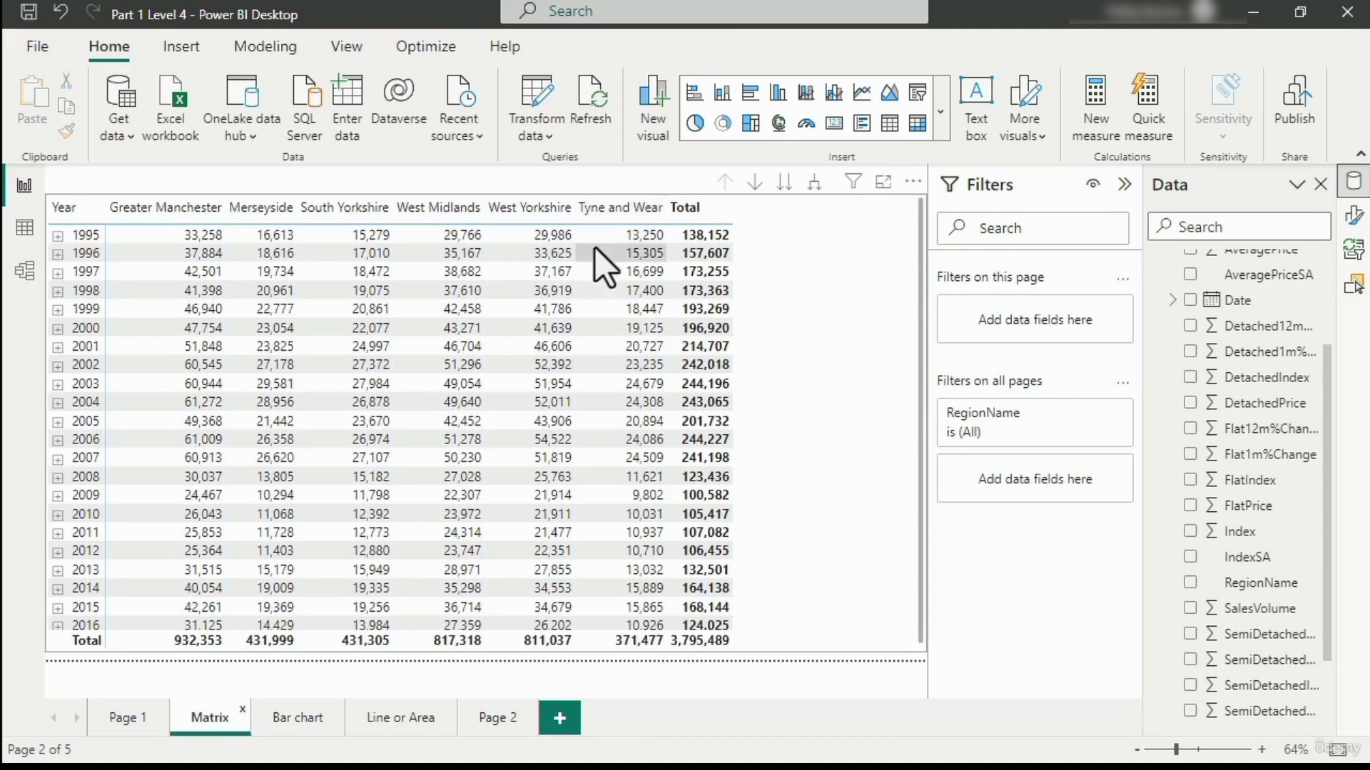
left_click(135, 714)
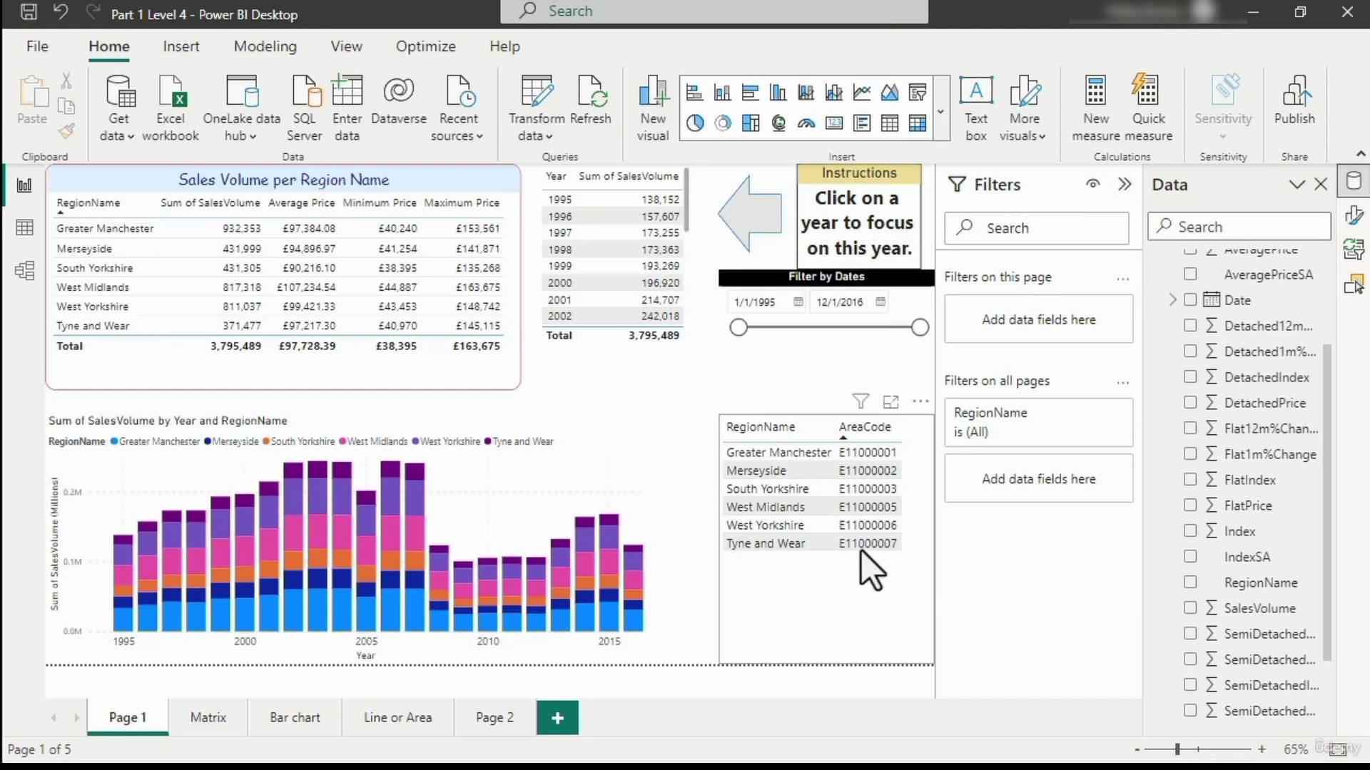
Step: Examine the legend sorting options of the sales volume by year and region chart
left_click(628, 426)
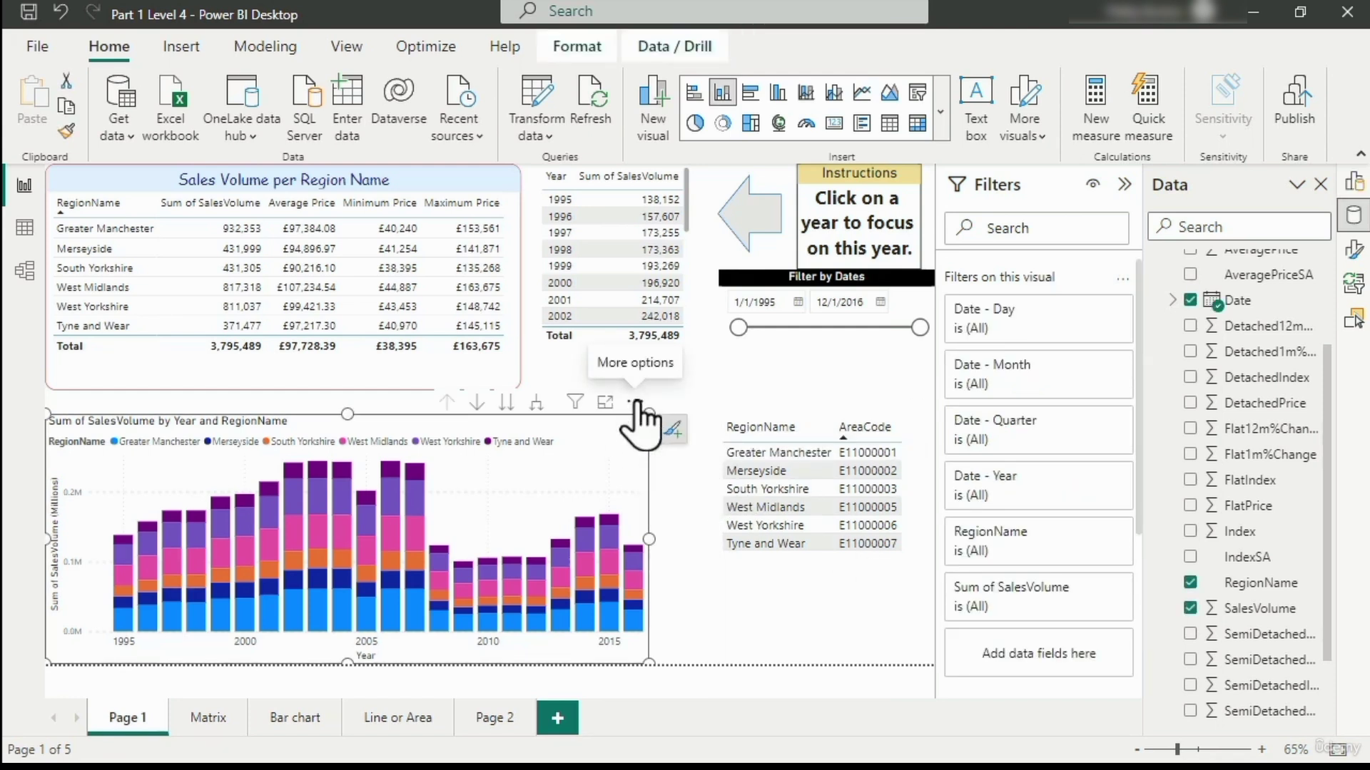
left_click(634, 403)
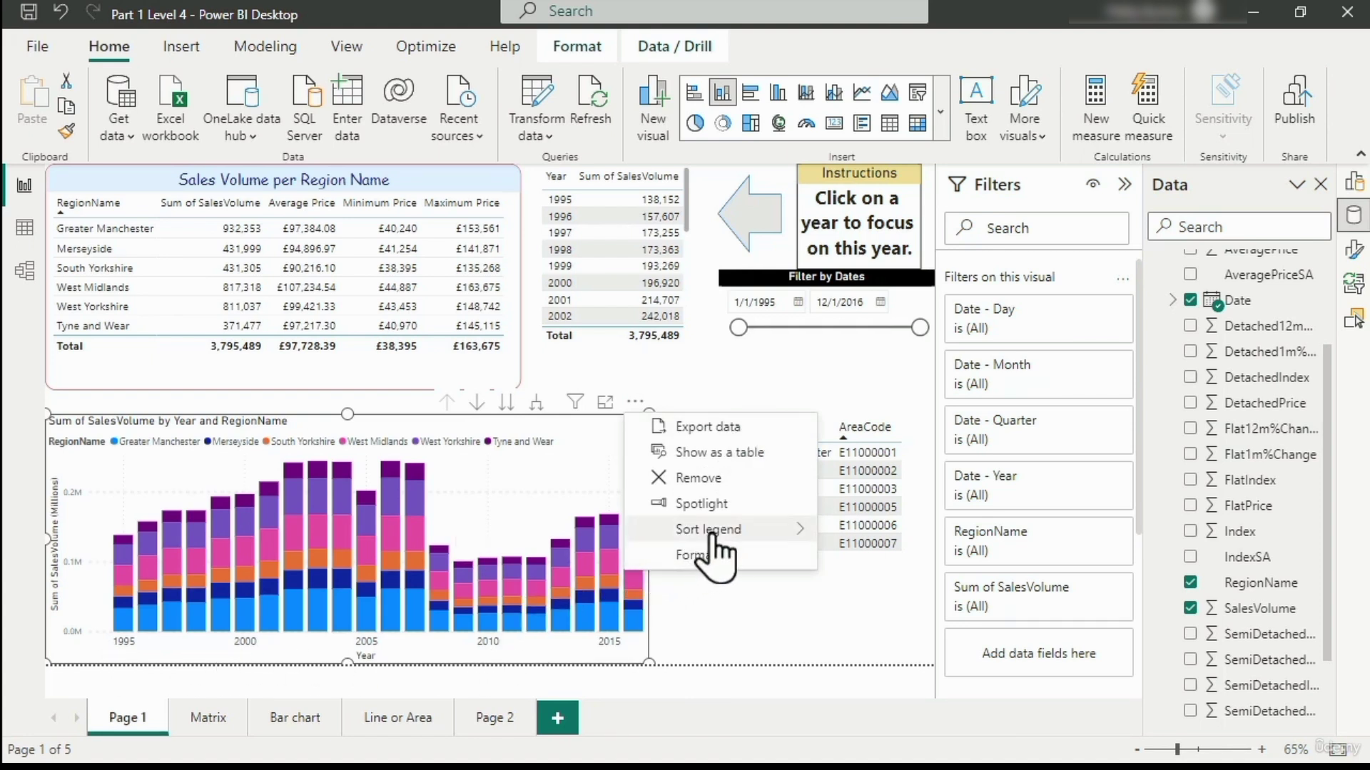
mouse_move(711, 539)
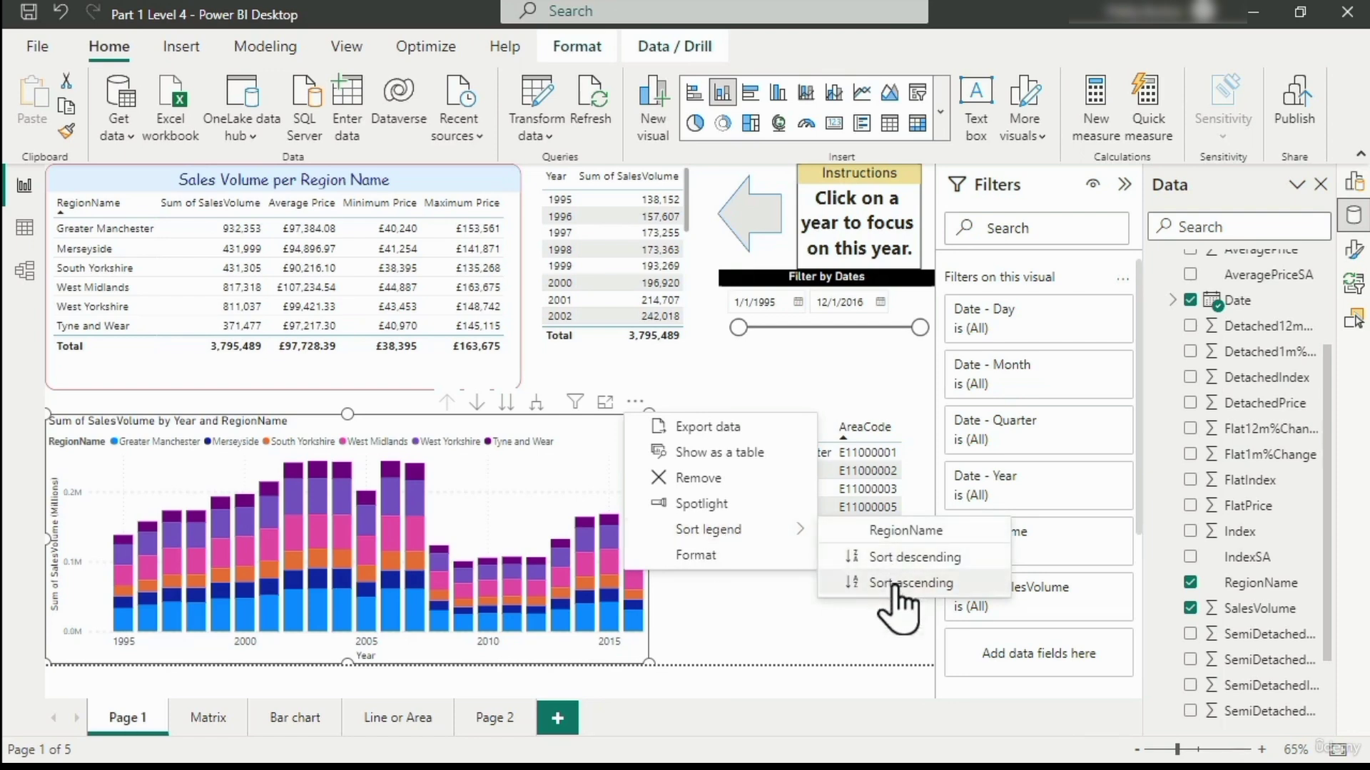
Step: Show the sales volume chart in focus mode with the filters collapsed, and set its X-axis type to Categorical
left_click(605, 404)
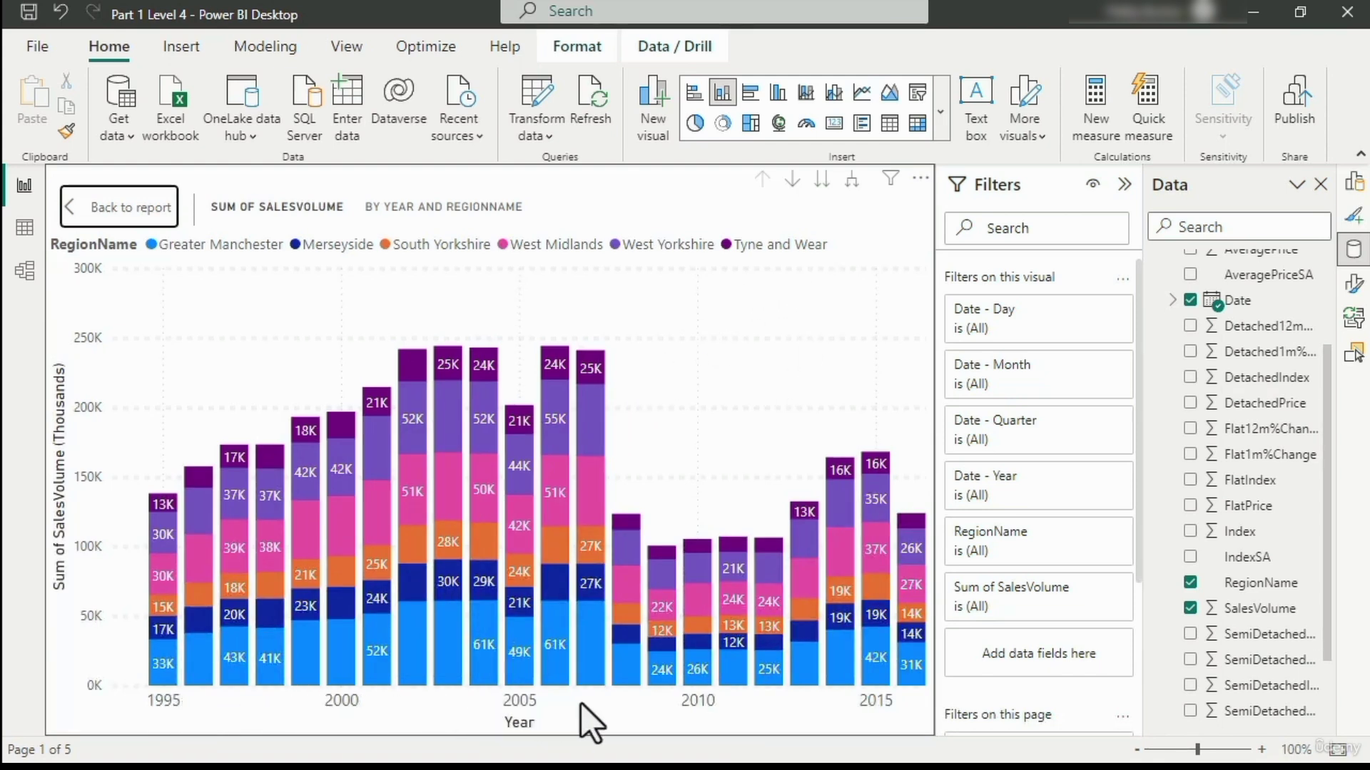
left_click(1125, 184)
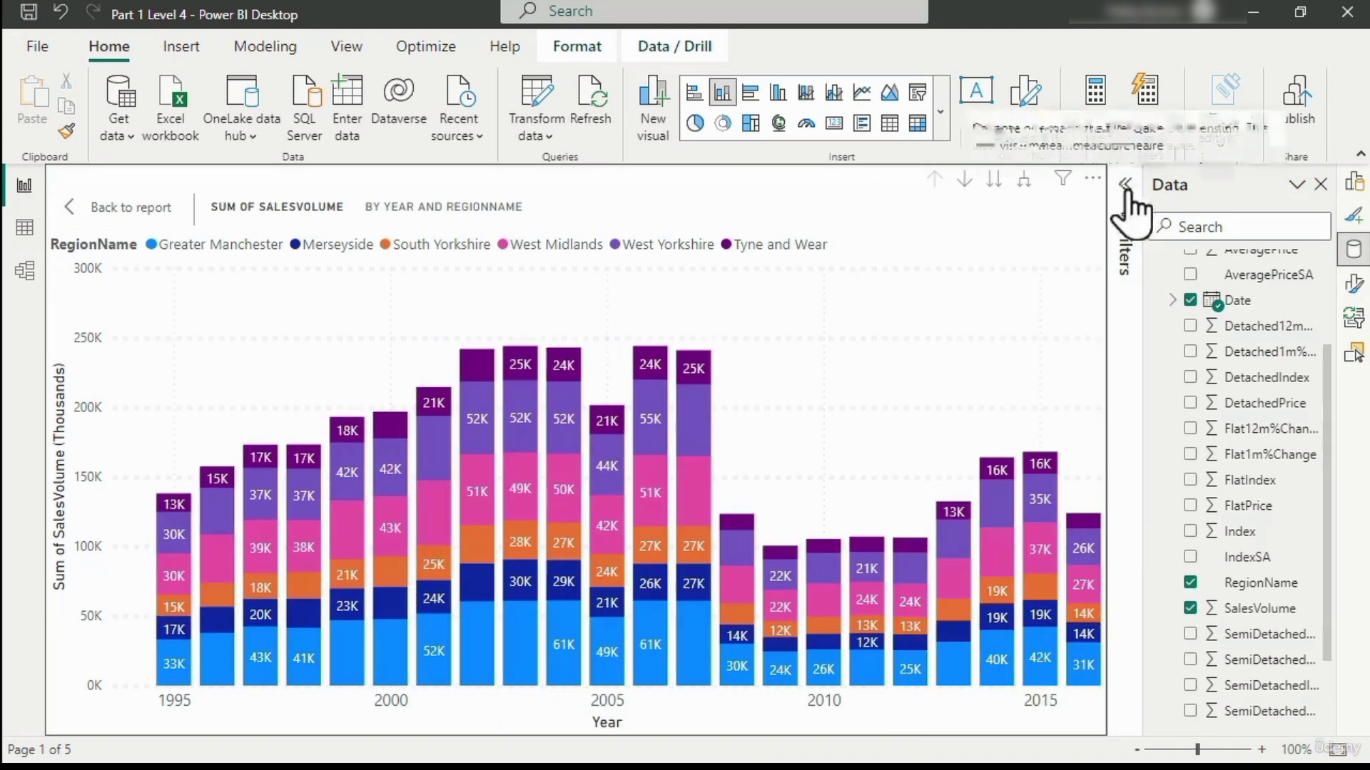
left_click(1354, 283)
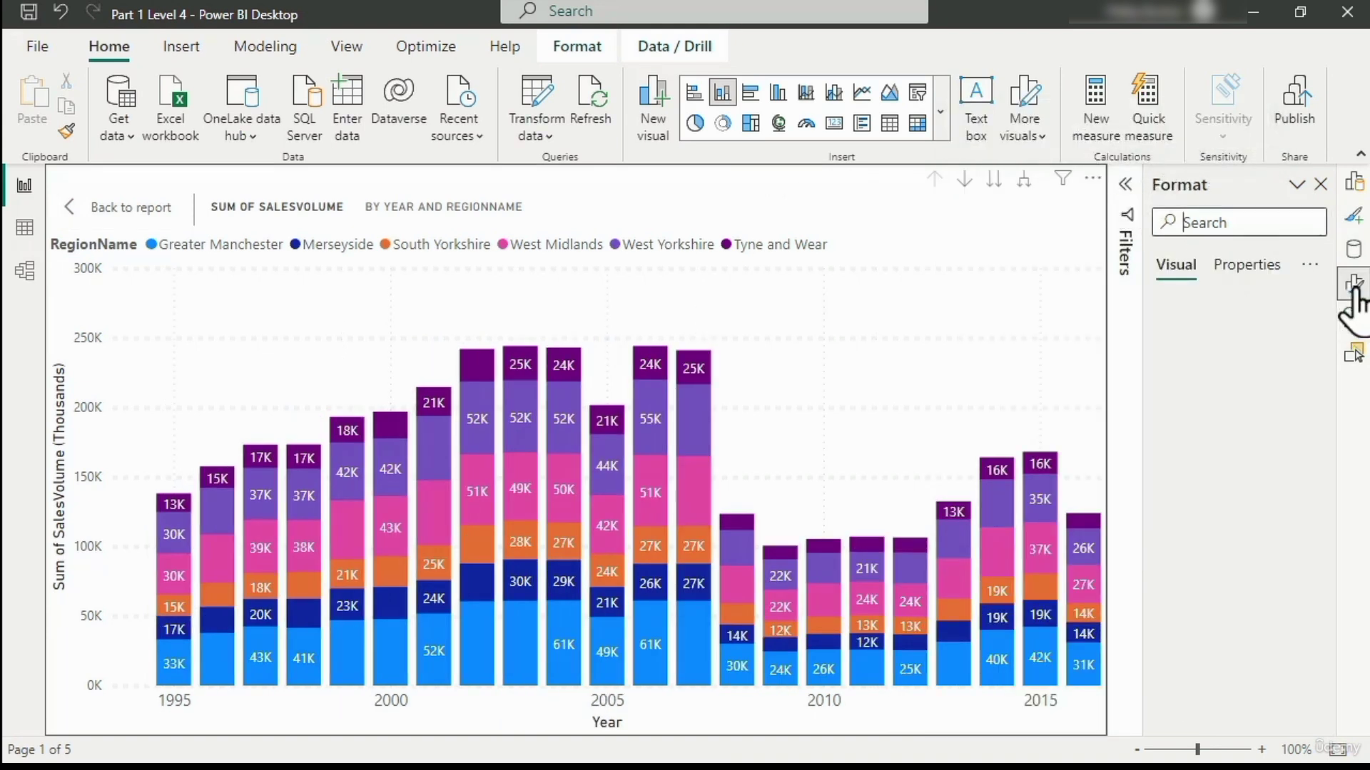
left_click(1170, 409)
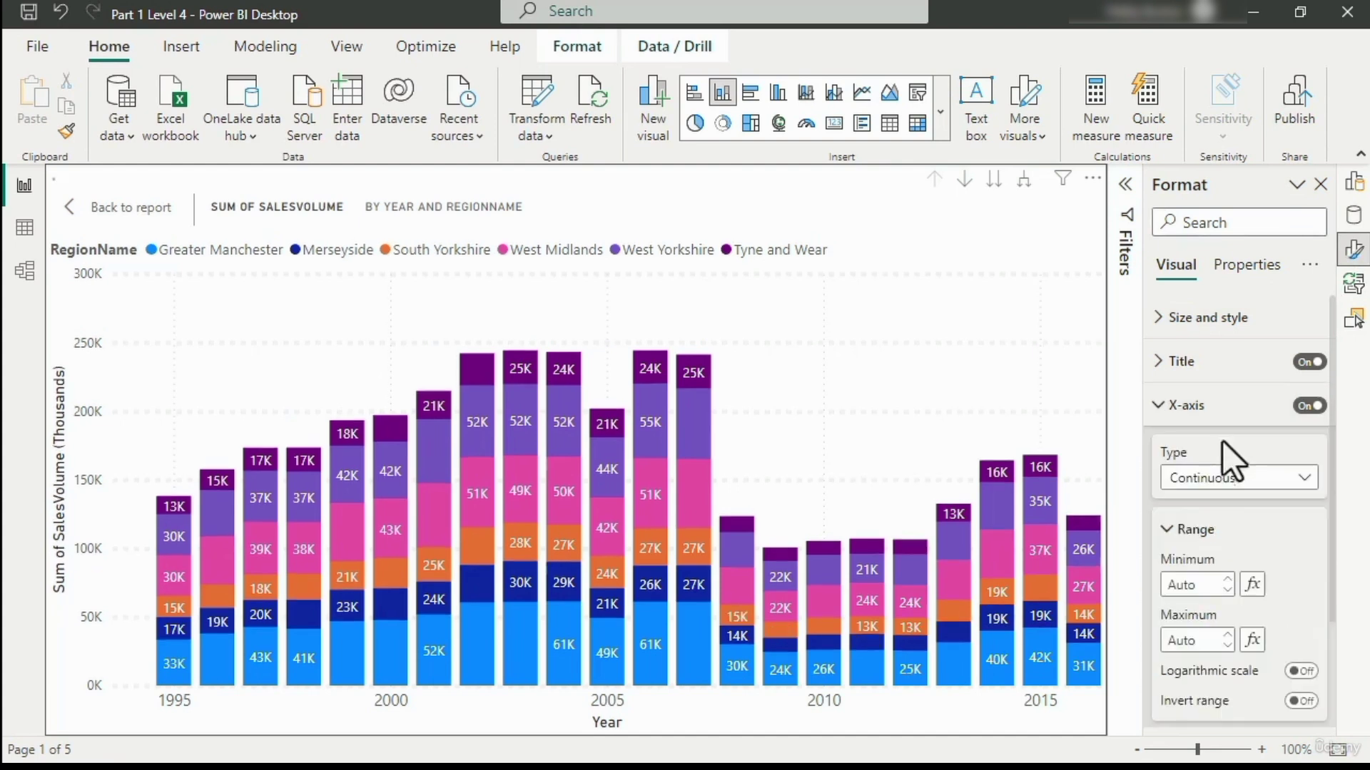
left_click(1224, 478)
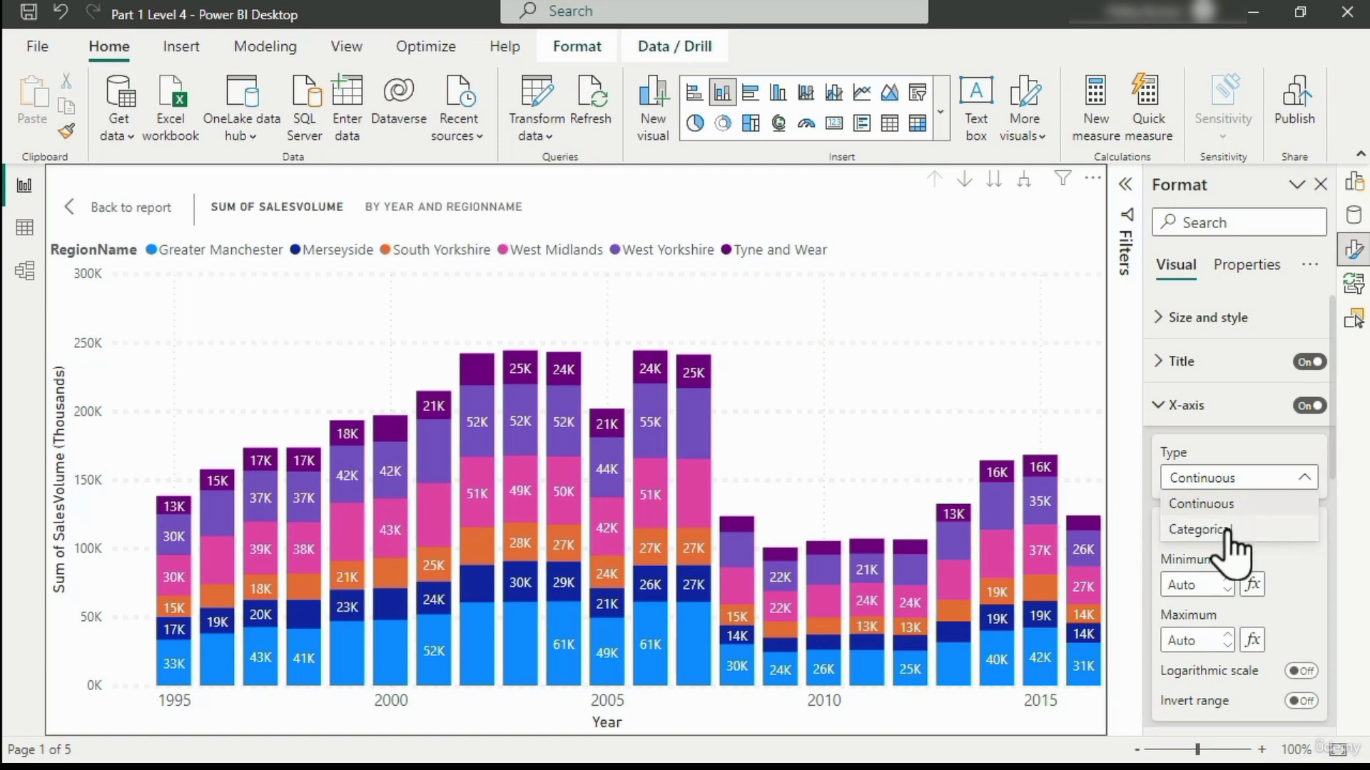
left_click(1199, 529)
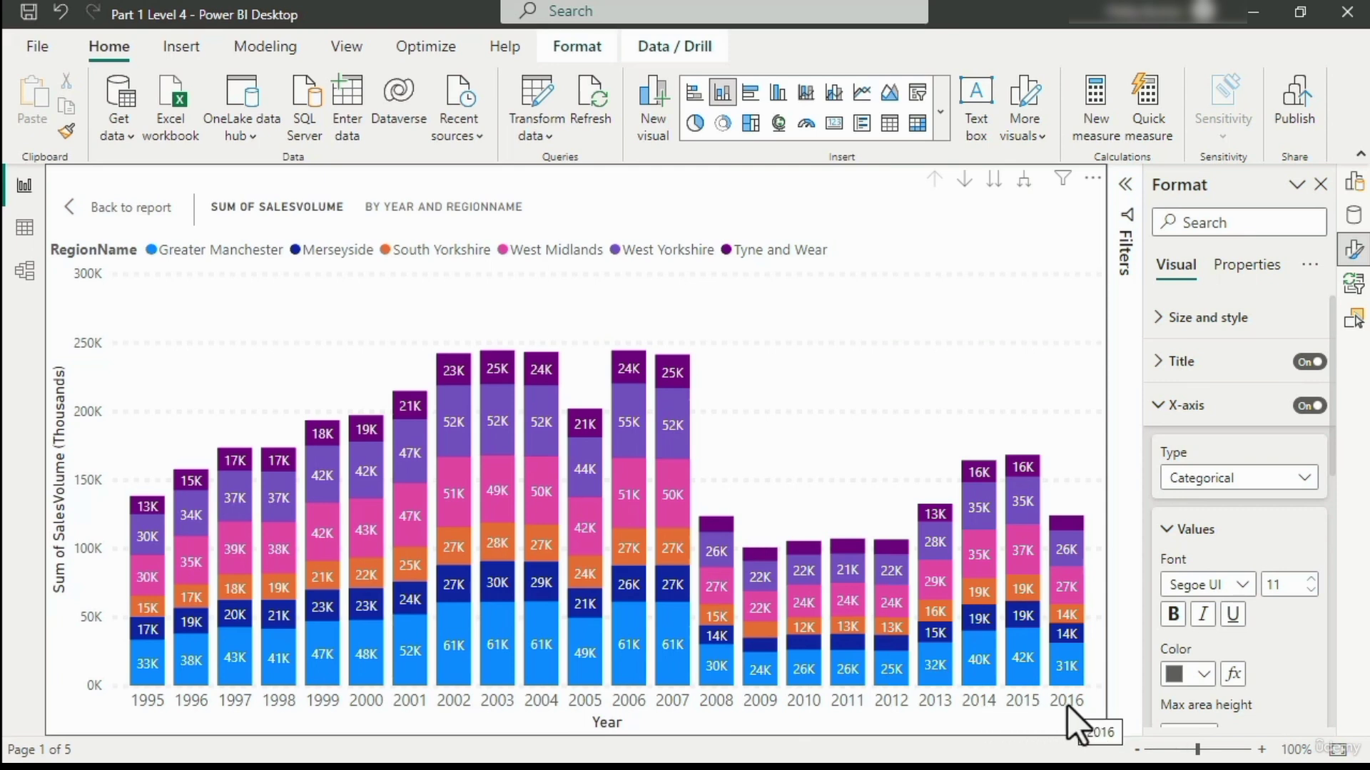
Step: Sort the chart's axis by Year in descending order
left_click(1092, 179)
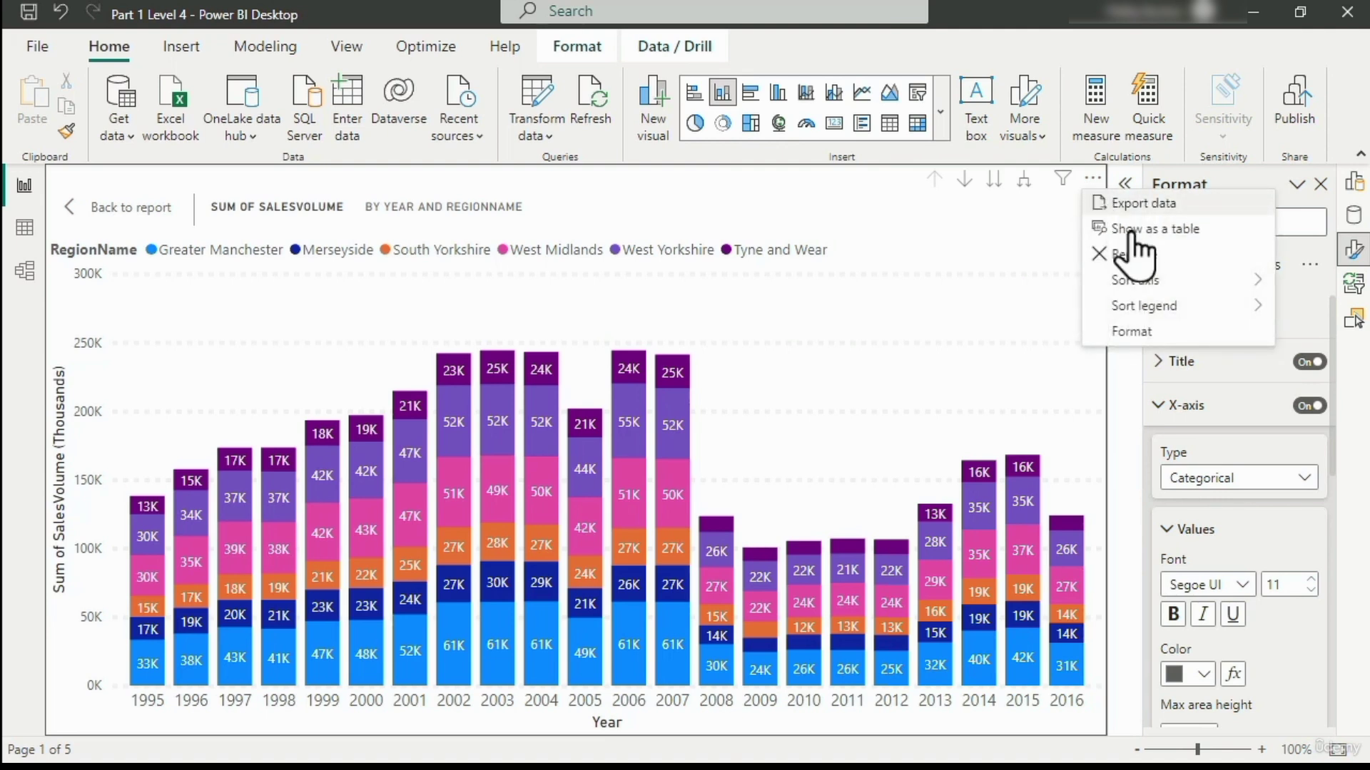
mouse_move(1164, 279)
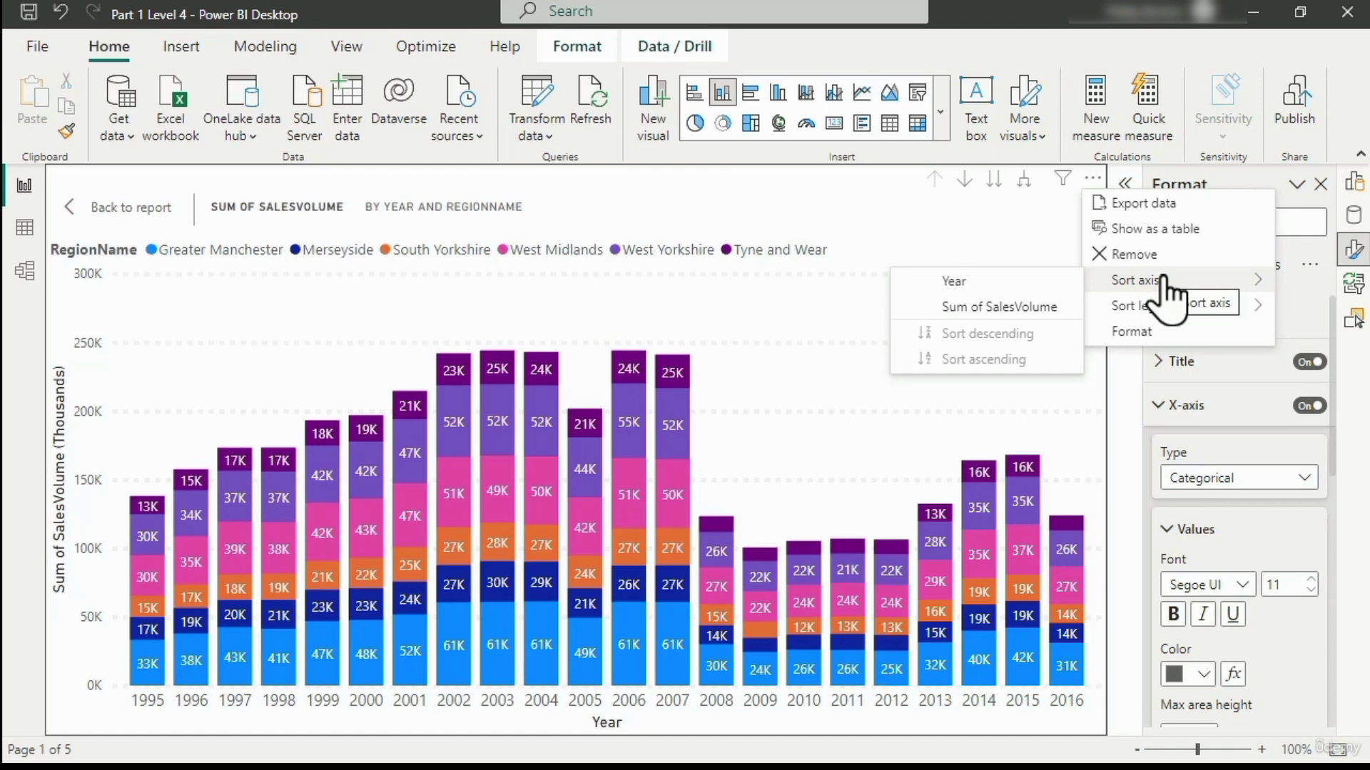
left_click(1020, 283)
Step: Switch the chart's Year axis sorting to ascending and back to descending order
left_click(1093, 180)
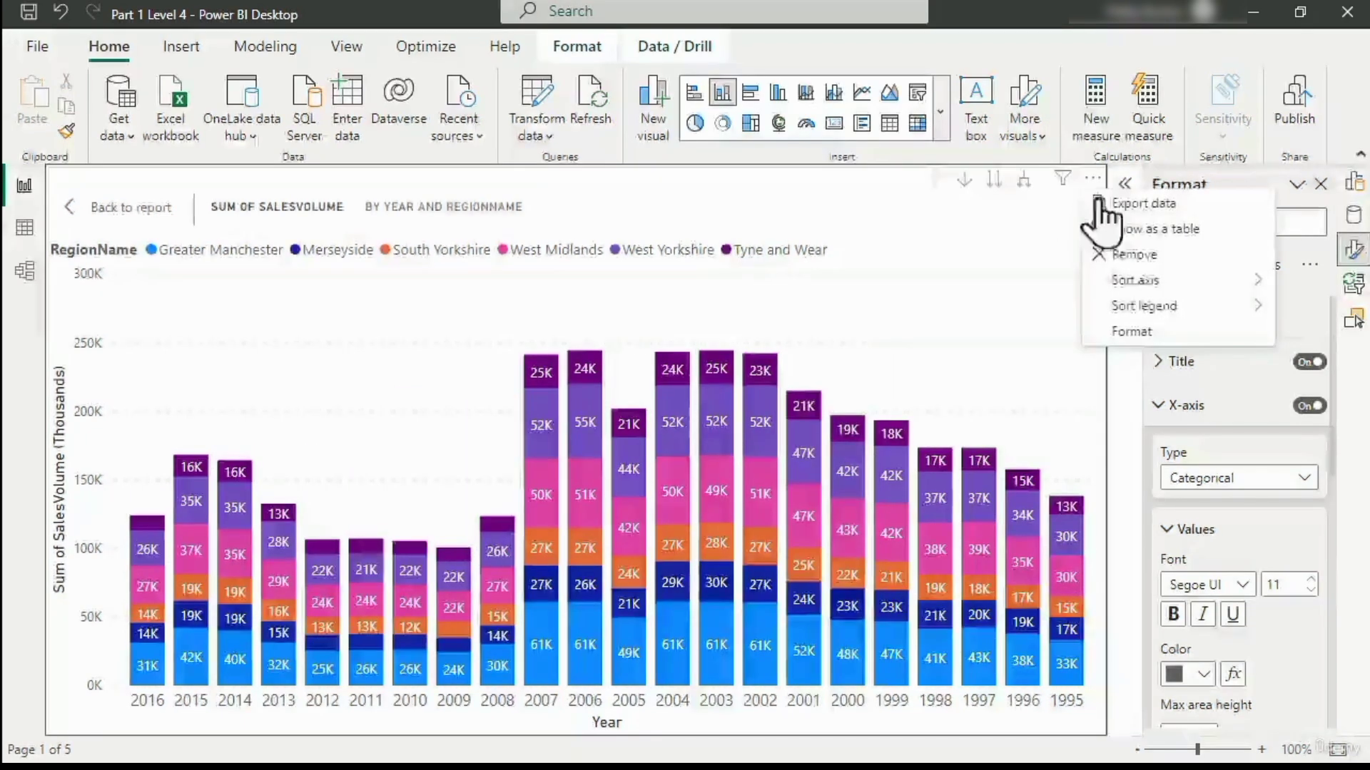
mouse_move(1136, 282)
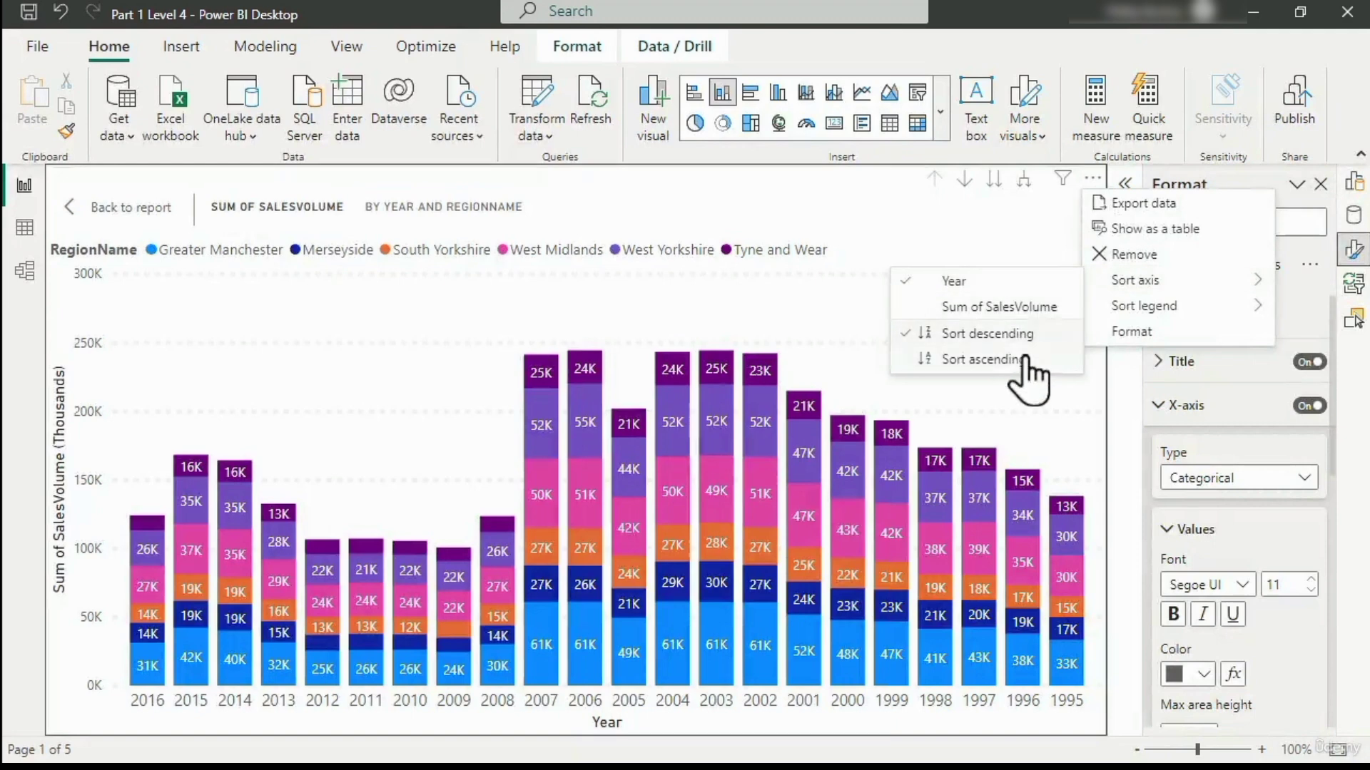
left_click(1084, 217)
left_click(1093, 179)
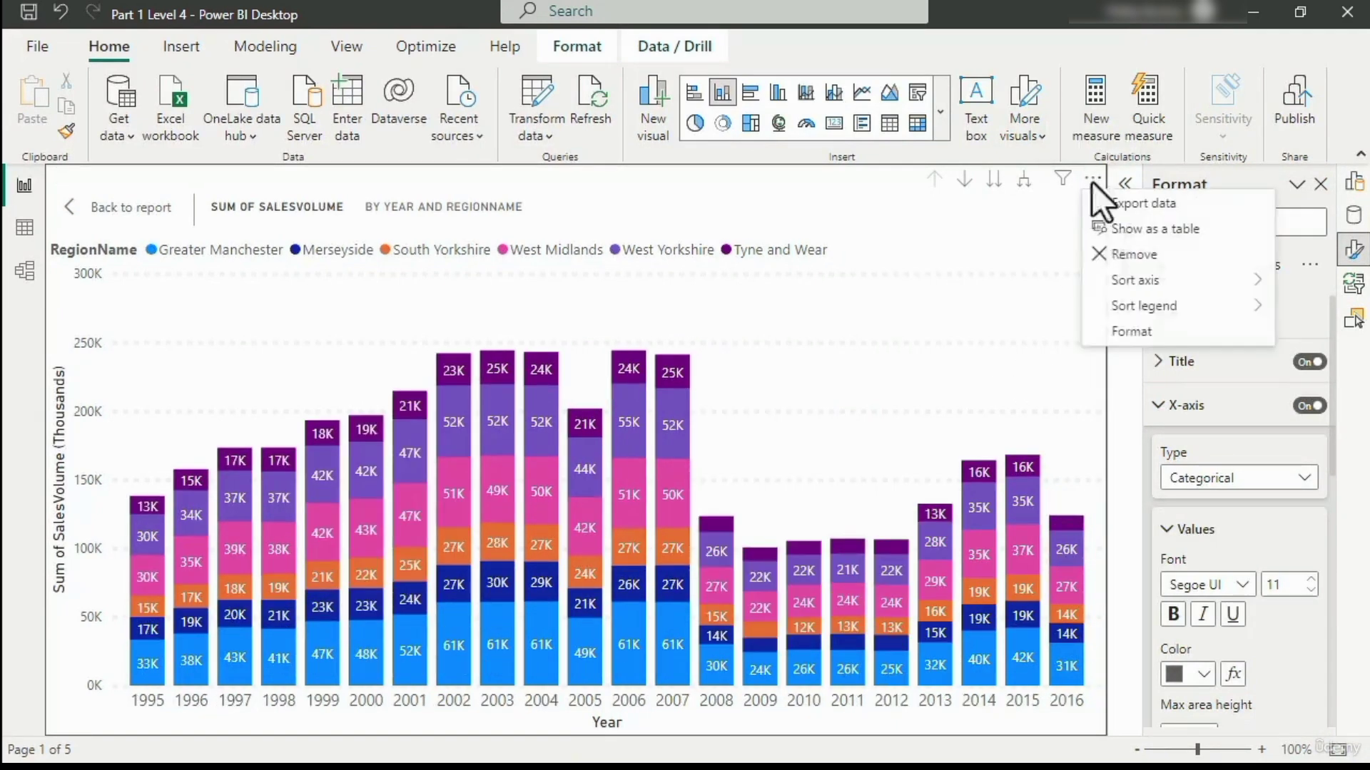
mouse_move(1134, 280)
left_click(1068, 334)
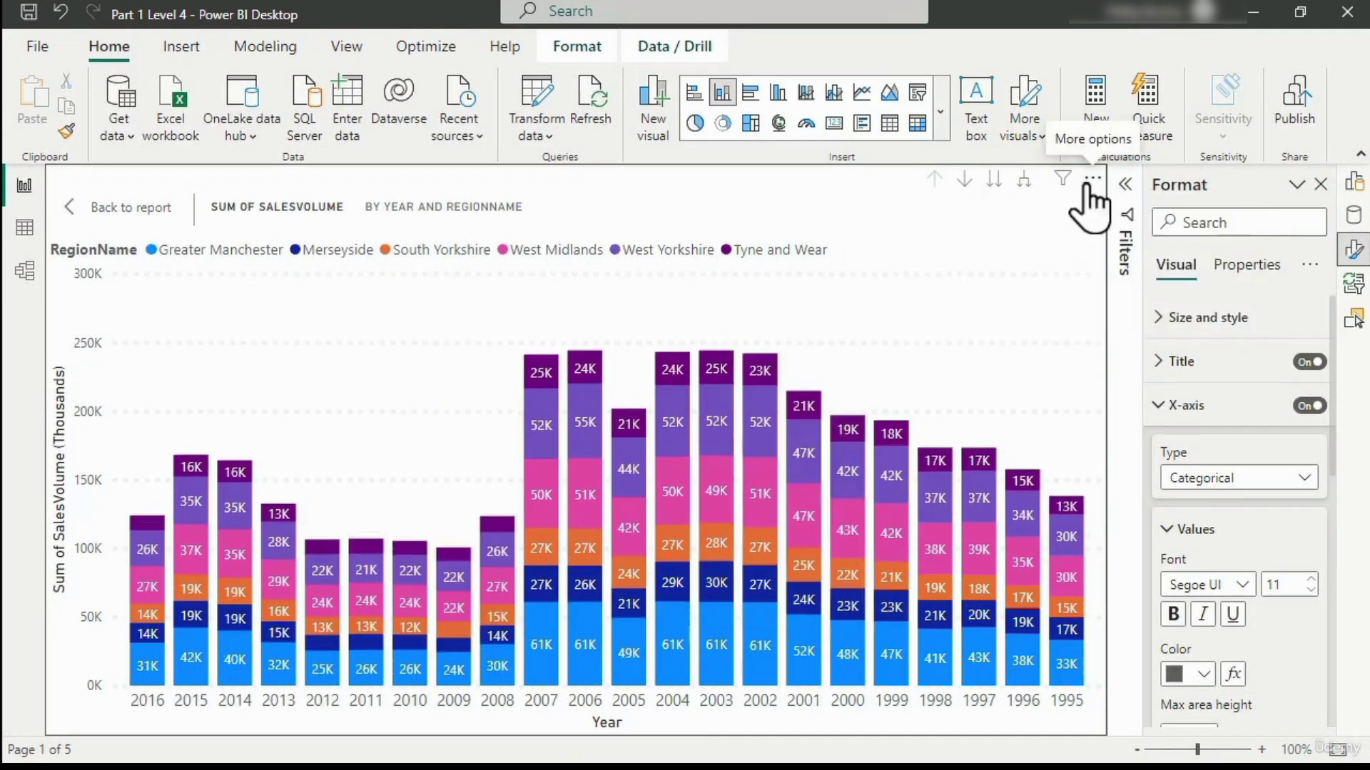
Step: Sort the chart's axis by Sum of SalesVolume in descending order, and switch it to ascending order
left_click(1093, 180)
mouse_move(1131, 280)
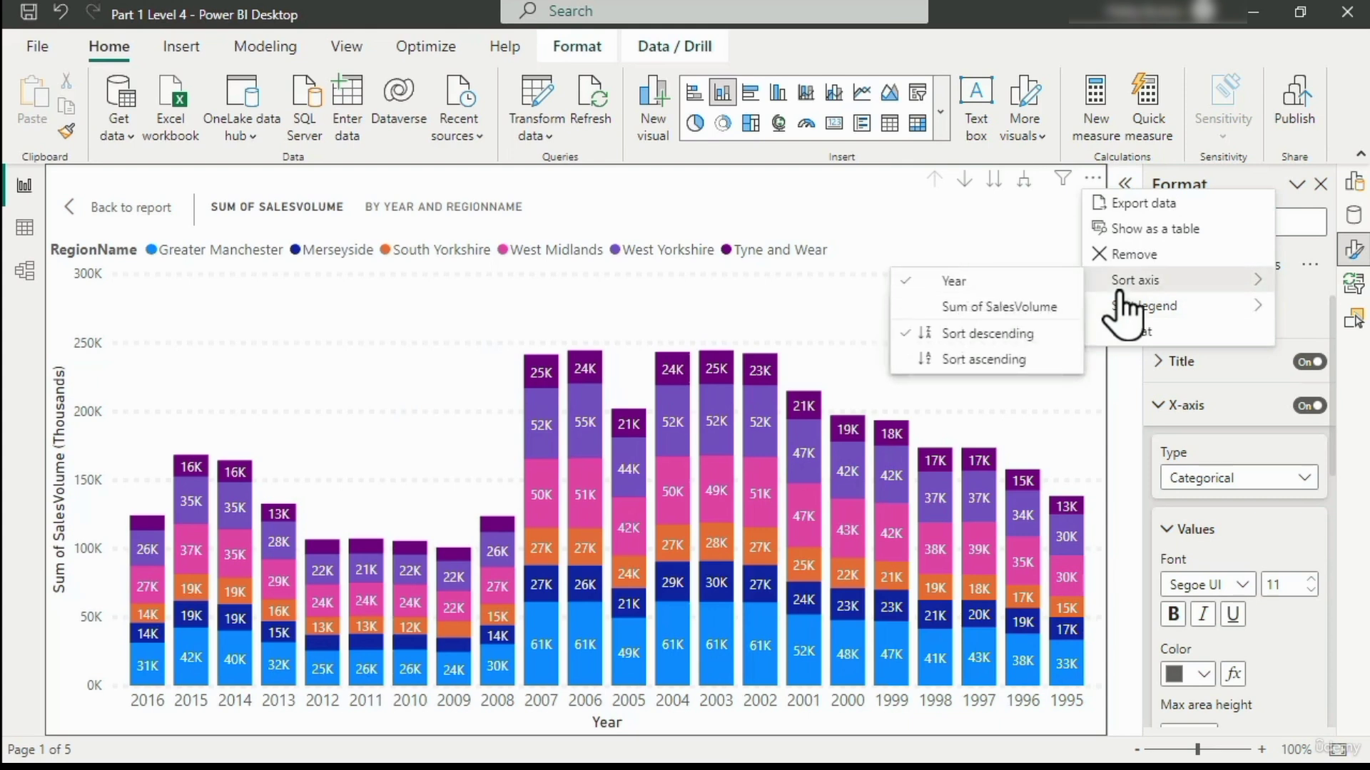
left_click(999, 307)
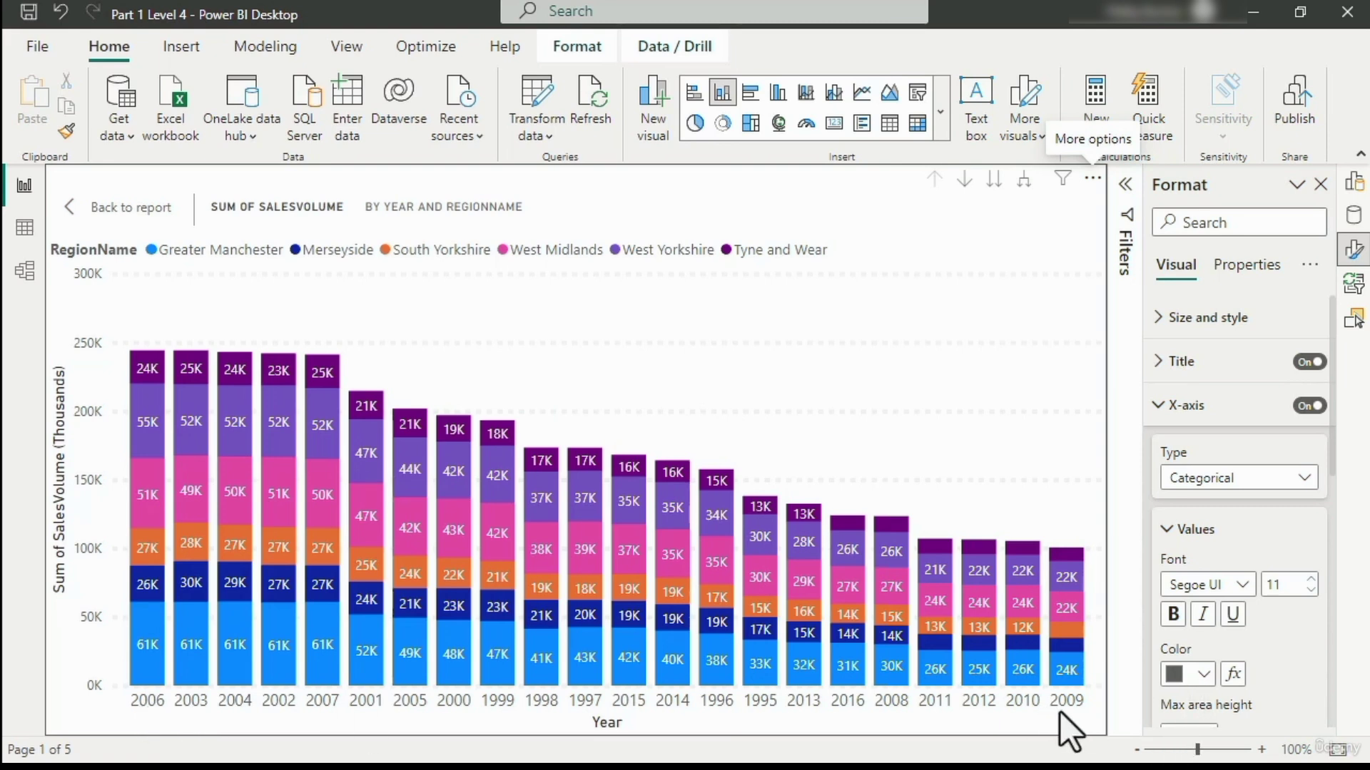
left_click(1092, 180)
mouse_move(1099, 279)
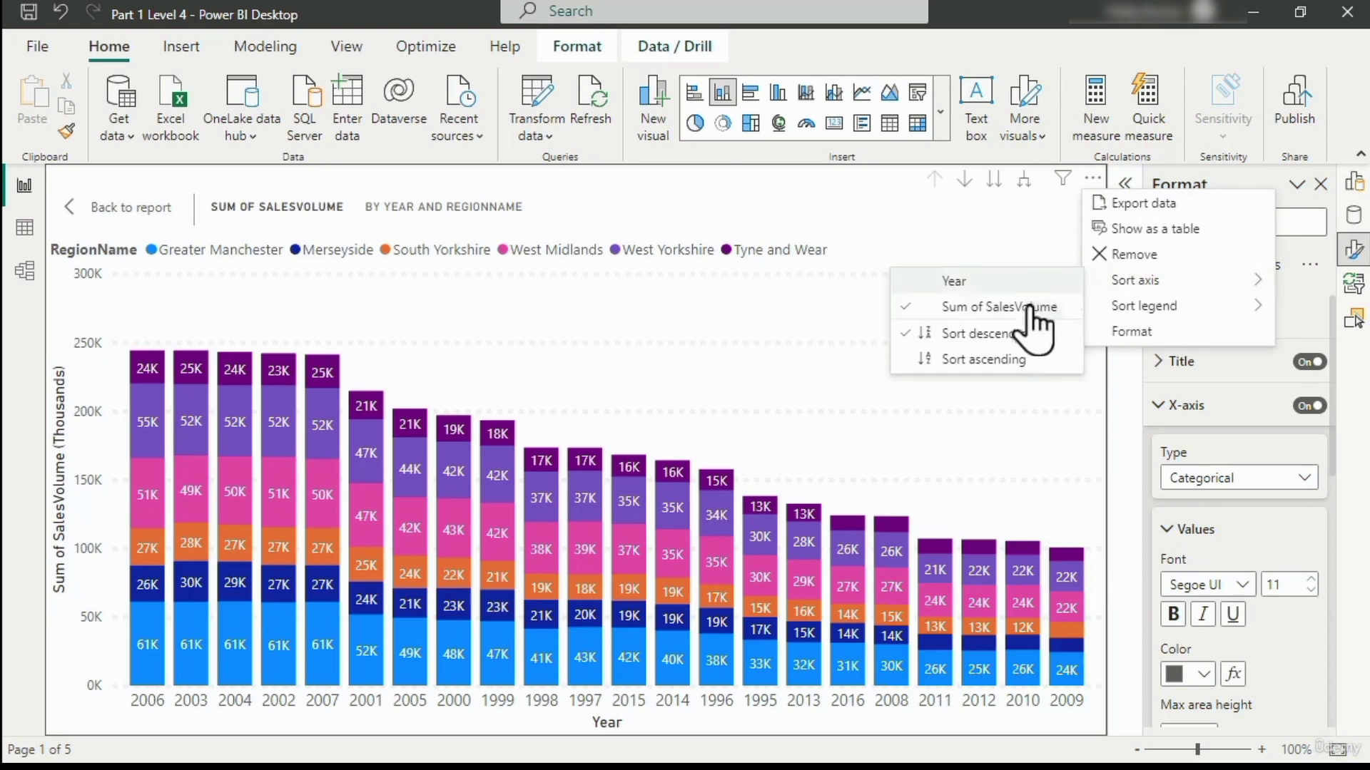
left_click(1006, 359)
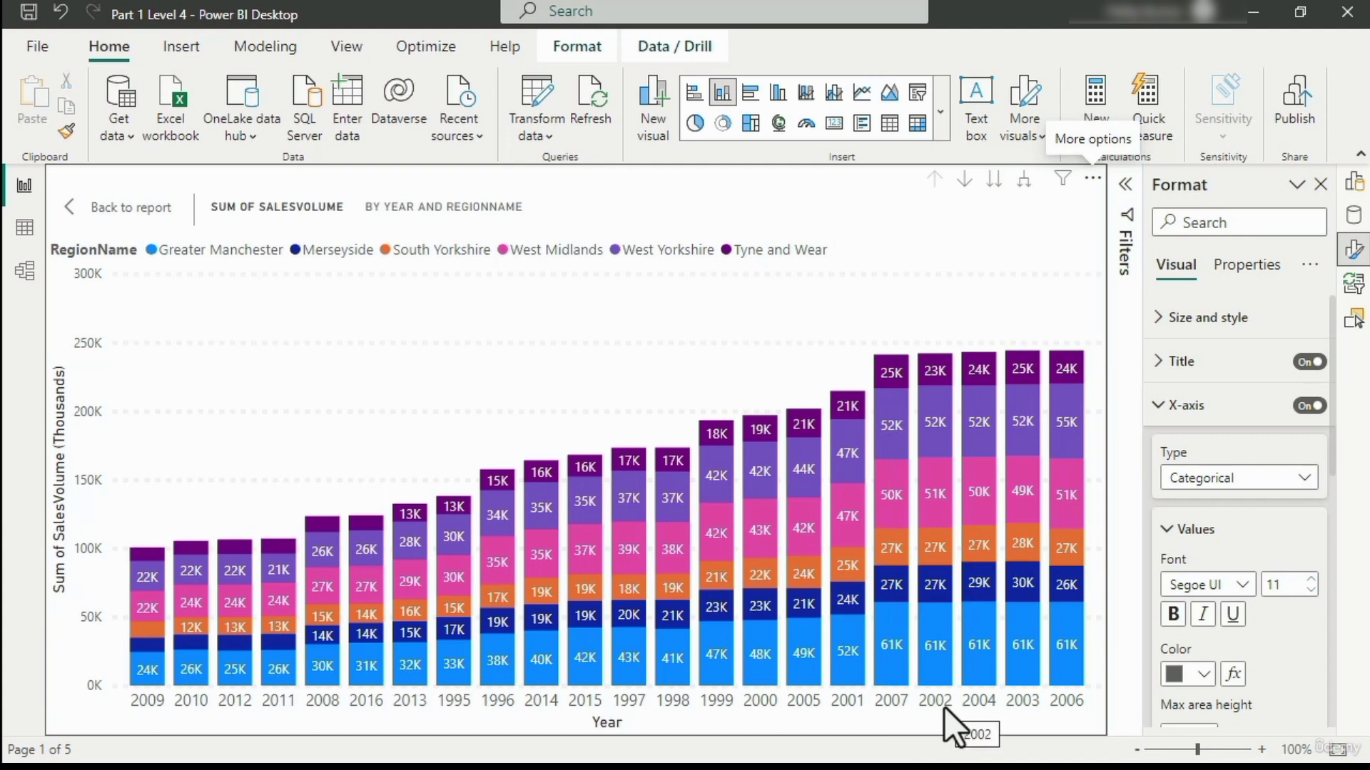
Step: Switch the chart's X-axis type to Continuous and back to Categorical
left_click(1245, 479)
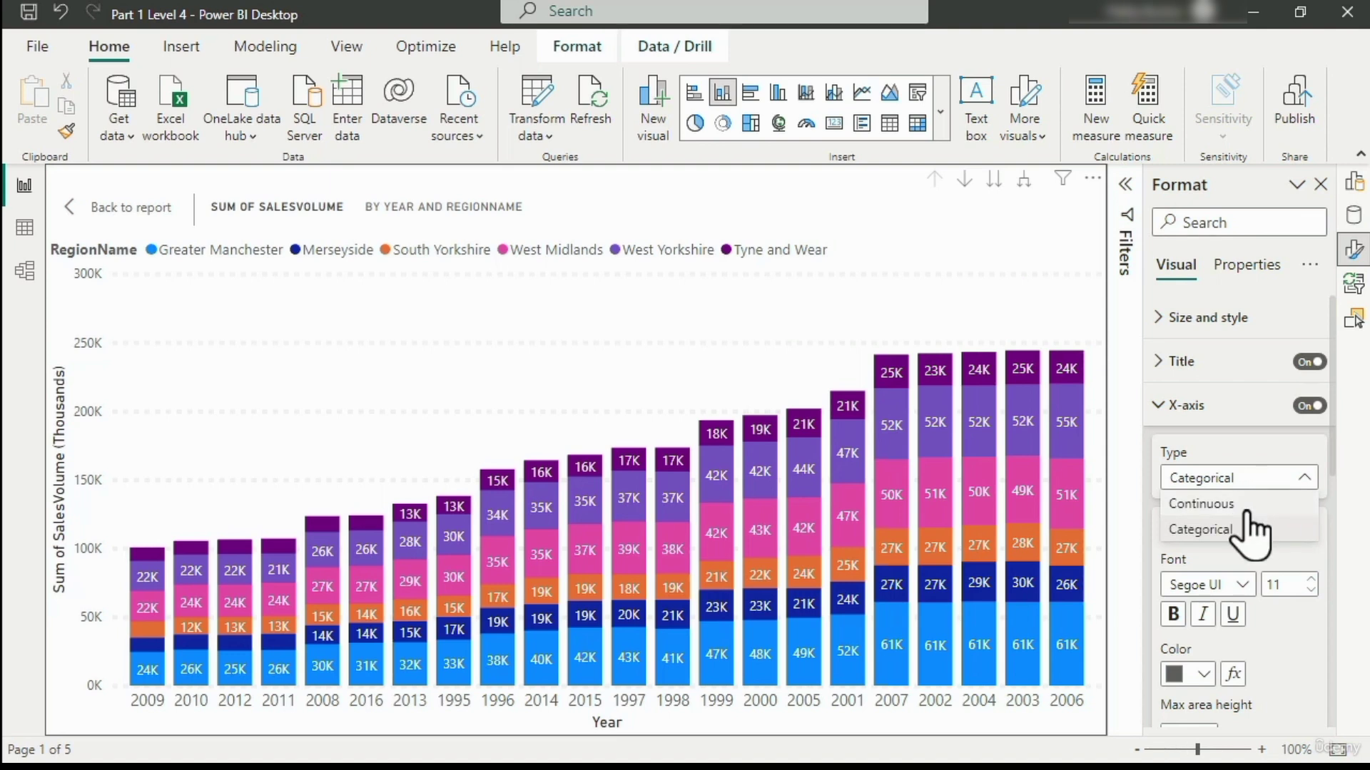
left_click(1245, 503)
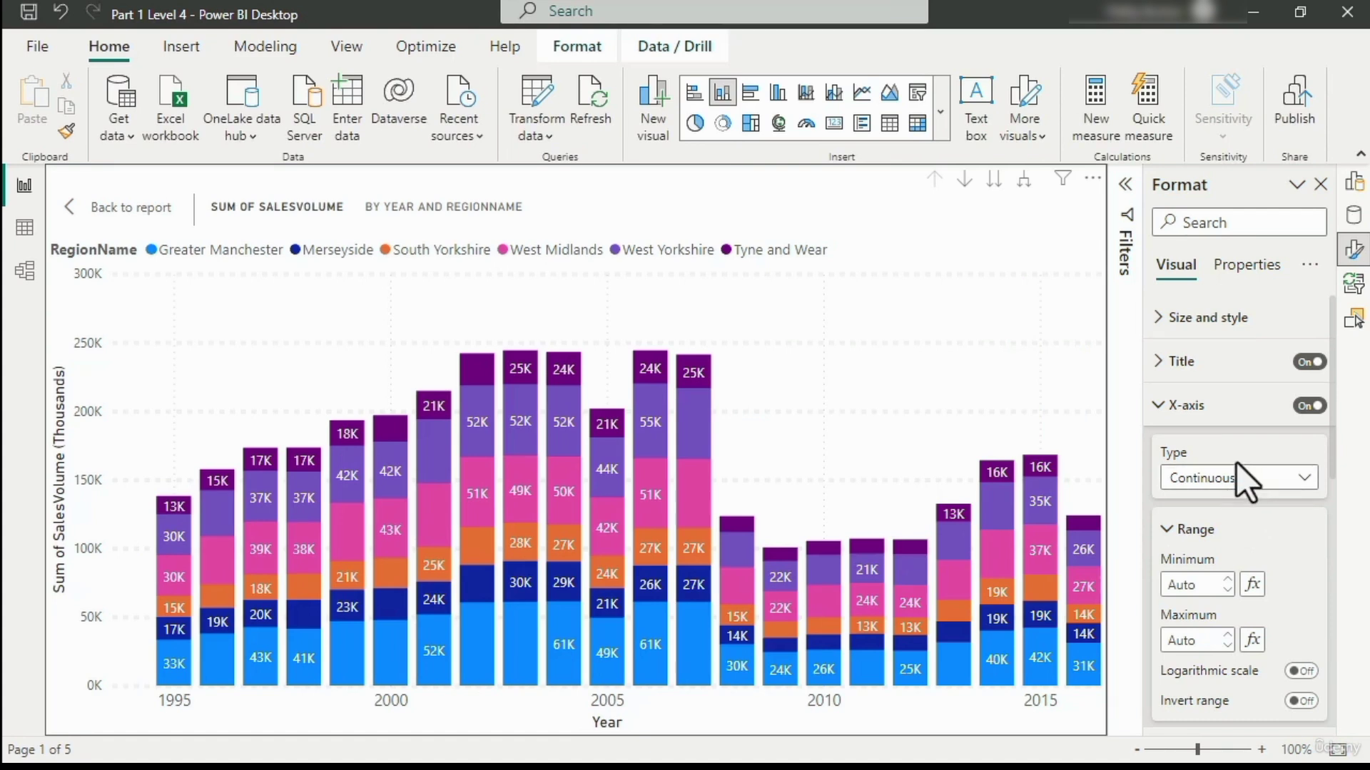
left_click(1243, 478)
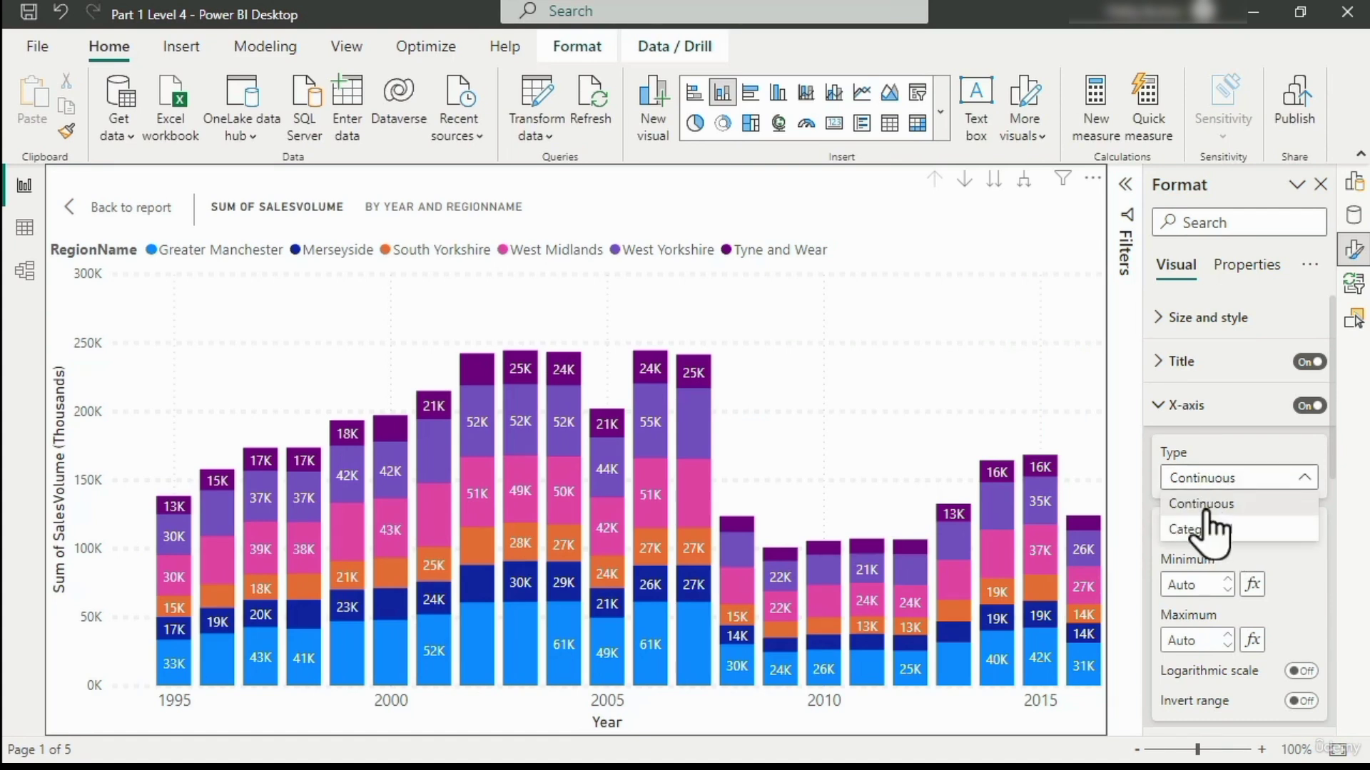
left_click(1217, 537)
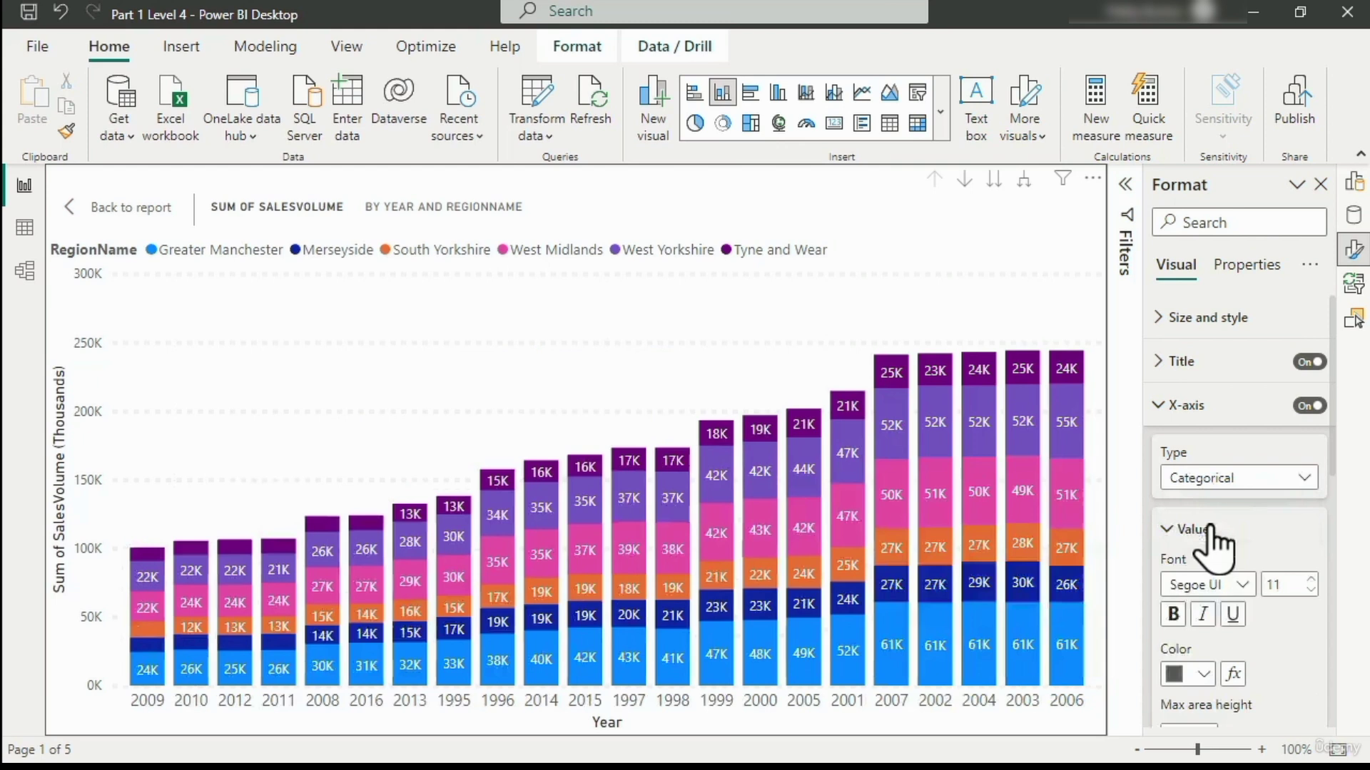
Step: Compare the chart's sorting options with the X-axis type set to Continuous and set back to Categorical
left_click(1238, 480)
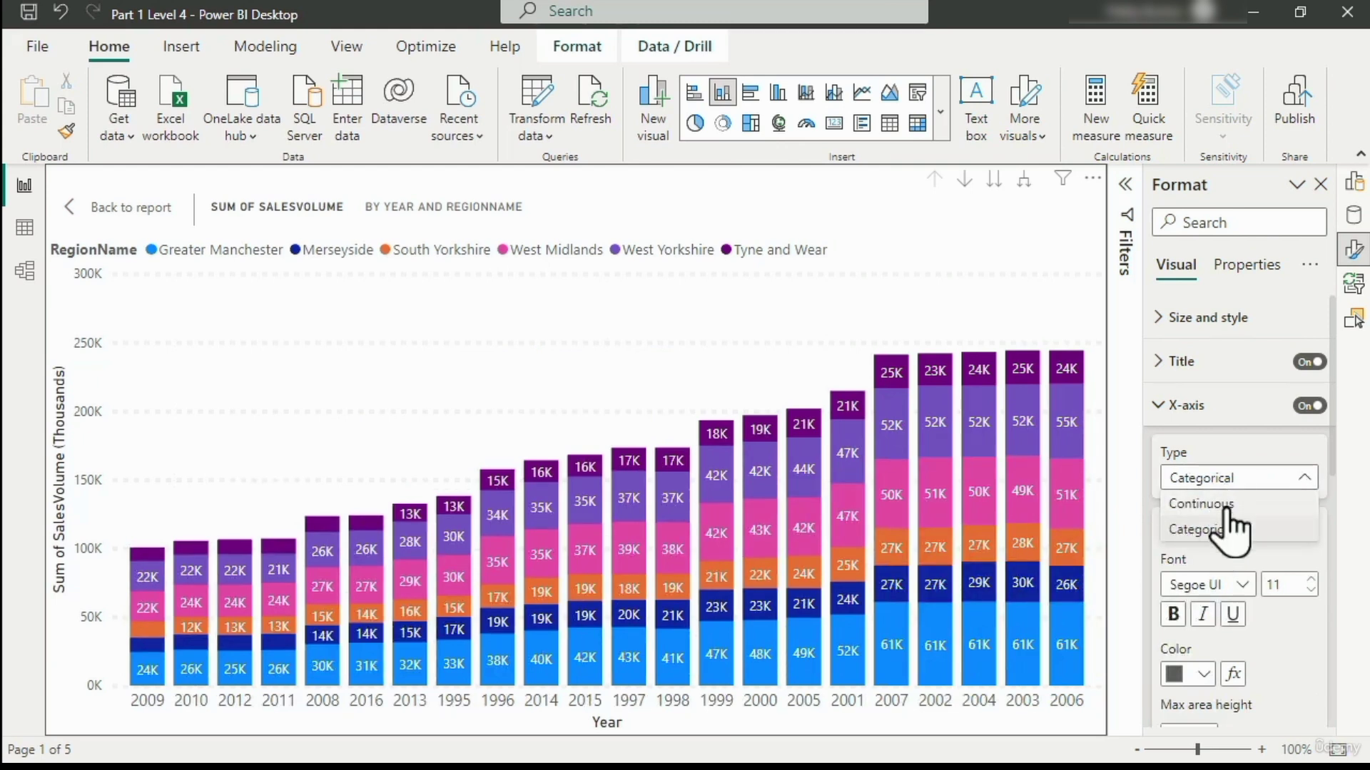
left_click(1206, 503)
left_click(1092, 178)
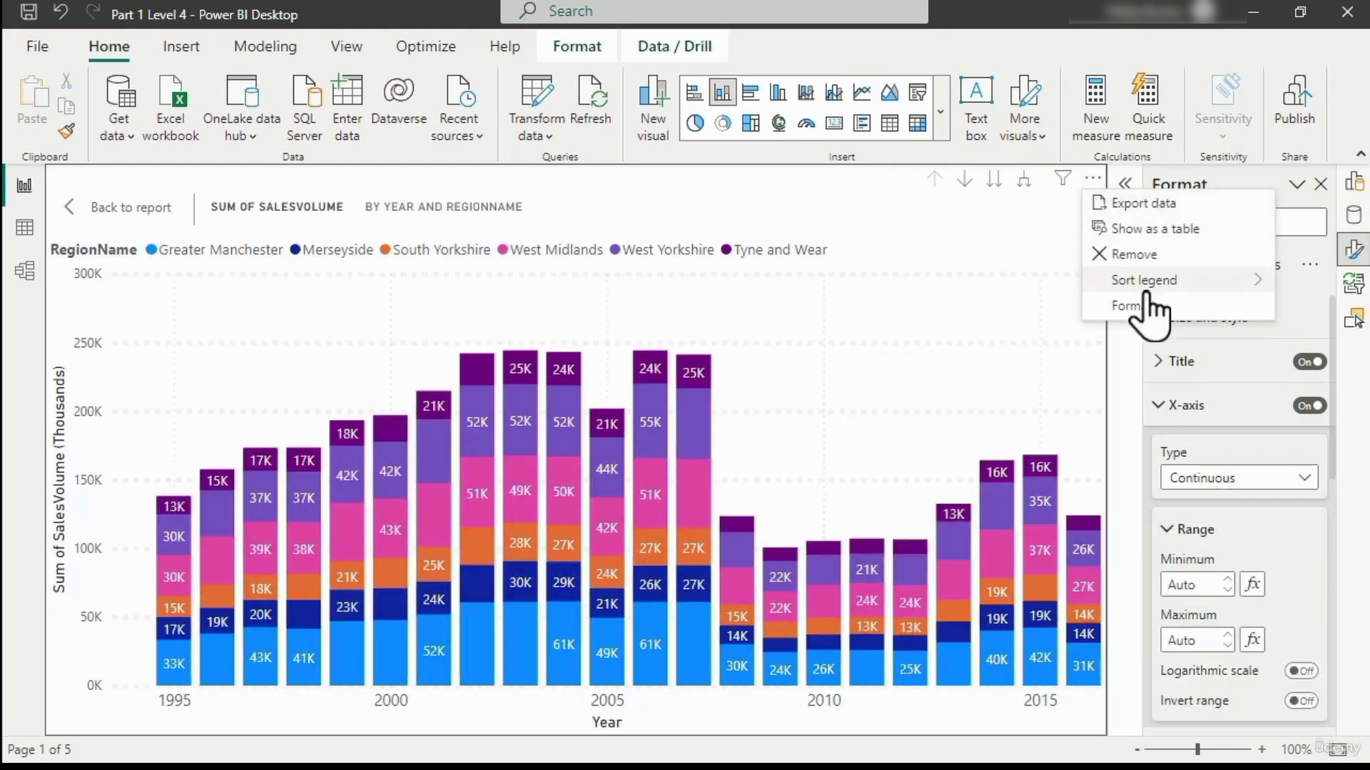
mouse_move(1147, 289)
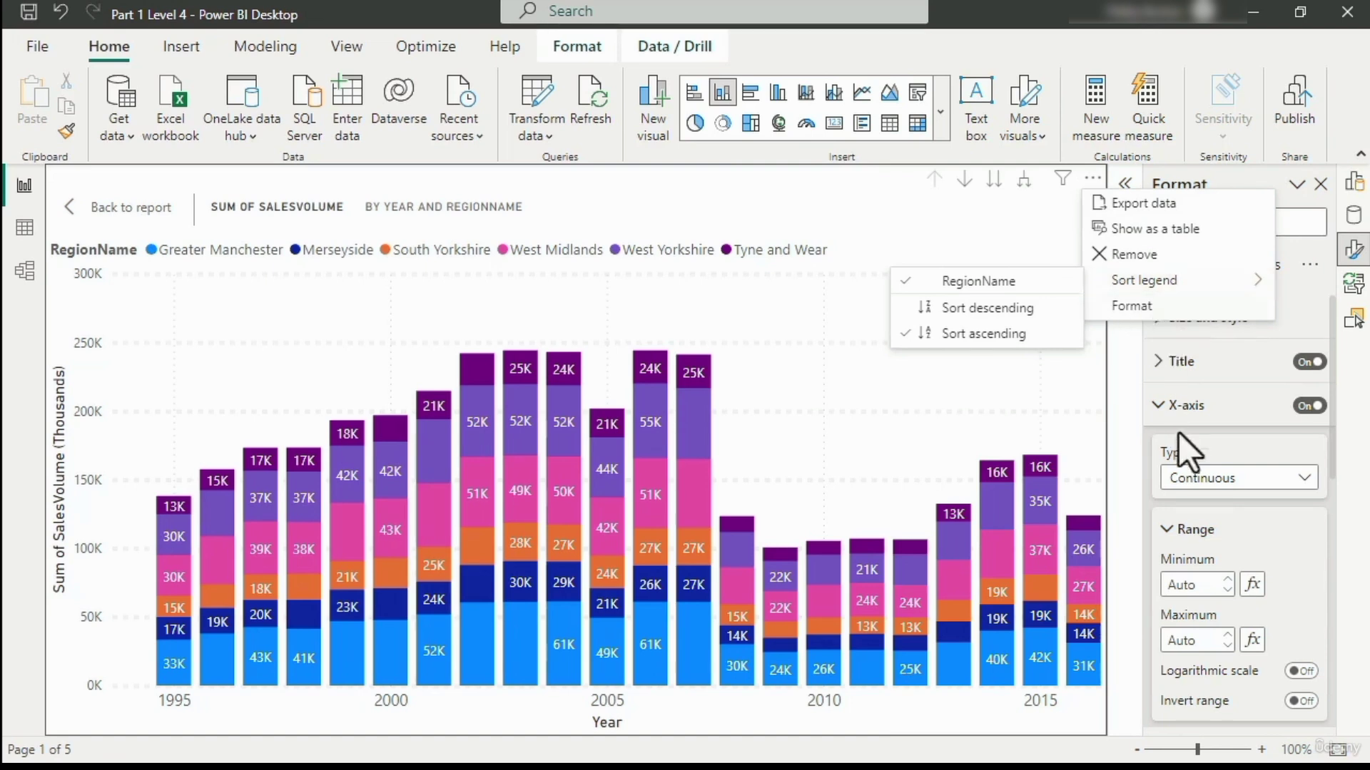
left_click(1213, 486)
left_click(1216, 528)
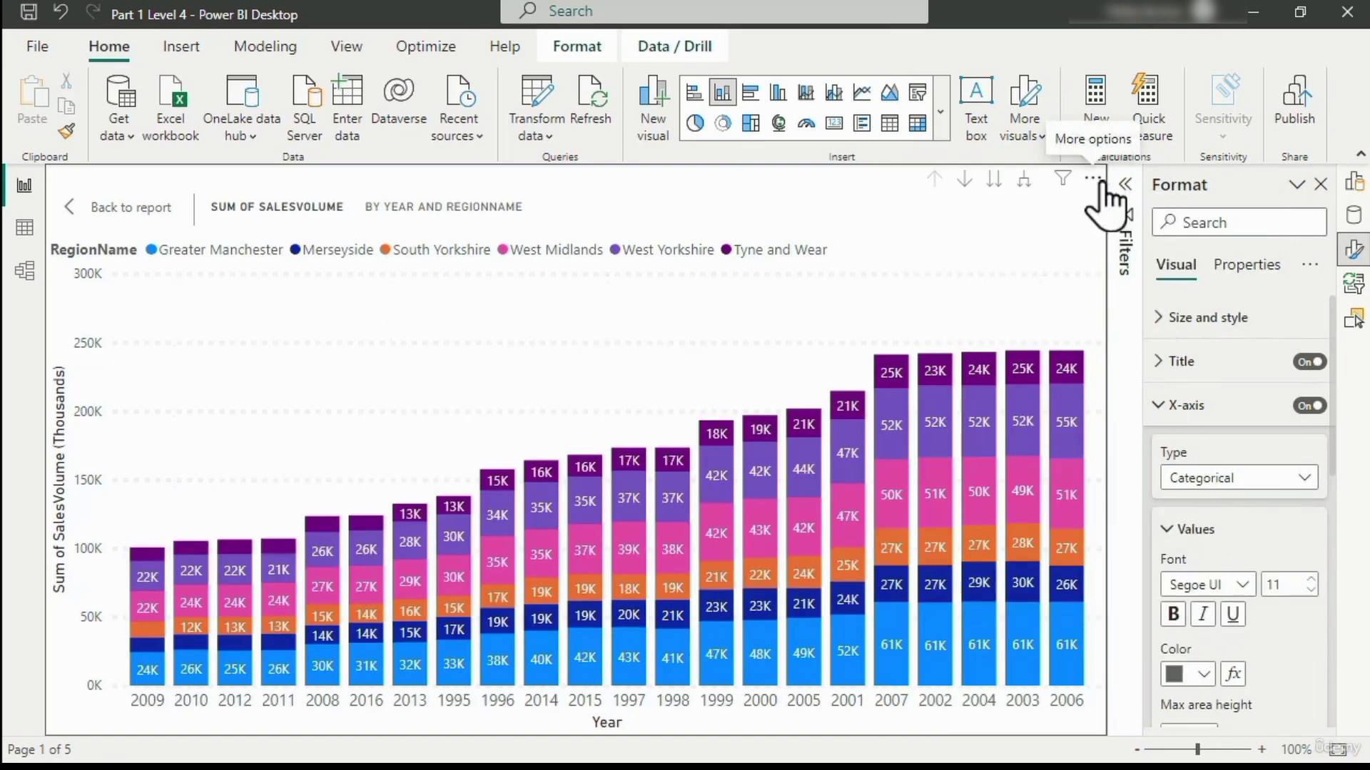
left_click(1092, 180)
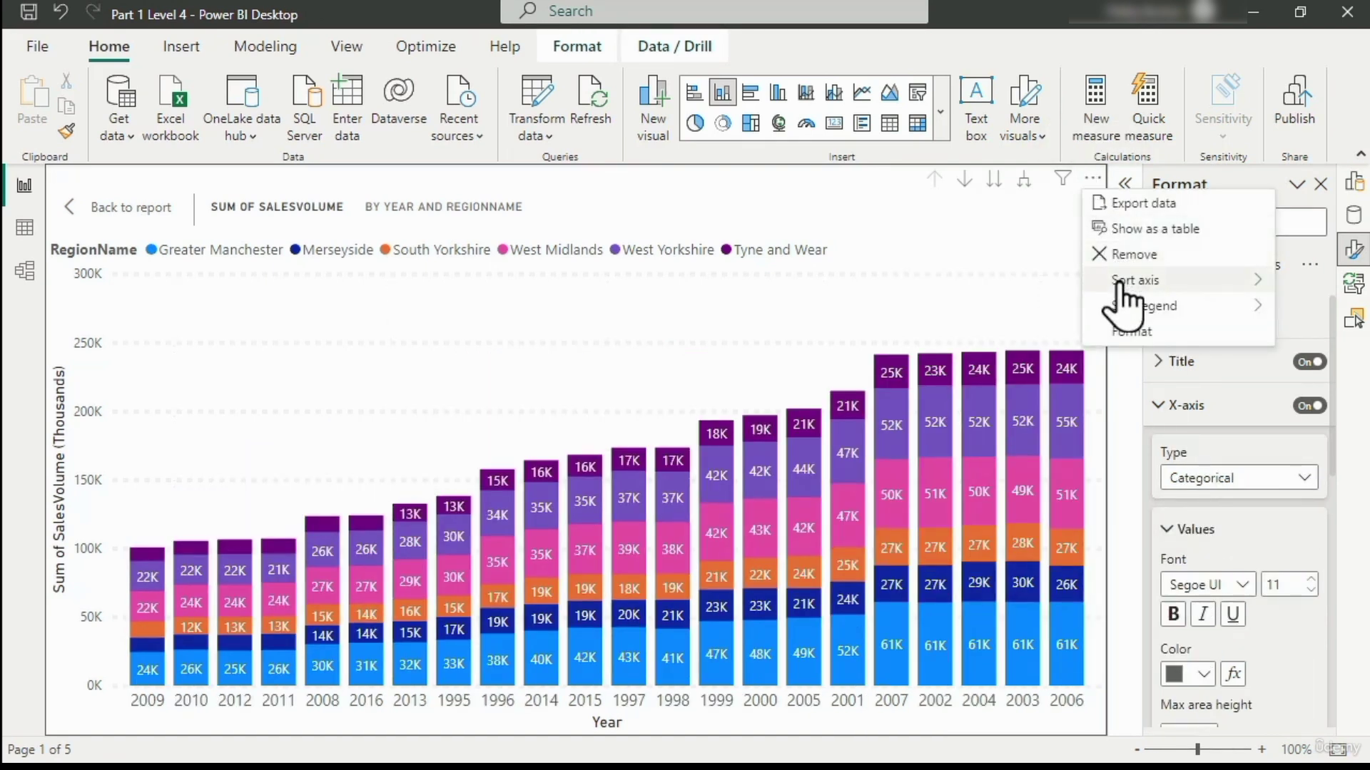
mouse_move(1126, 289)
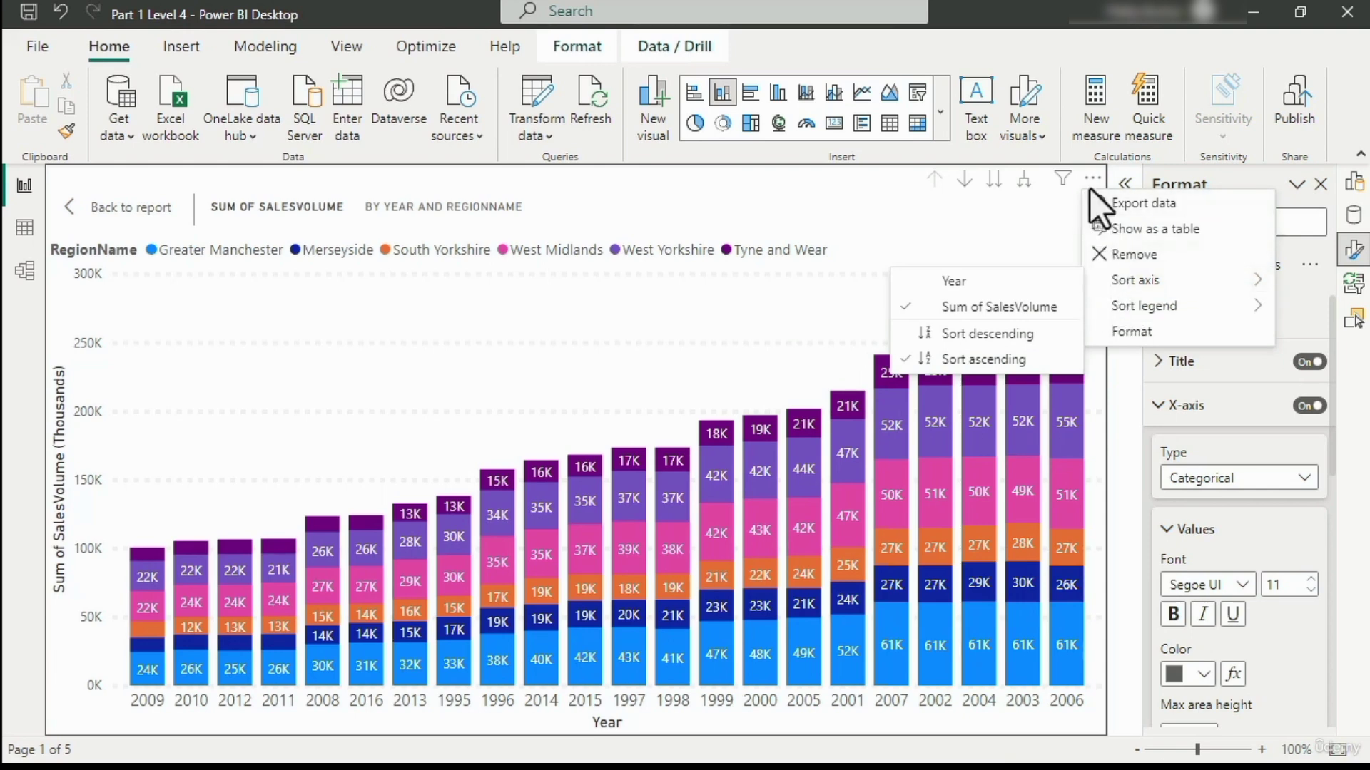
left_click(1034, 215)
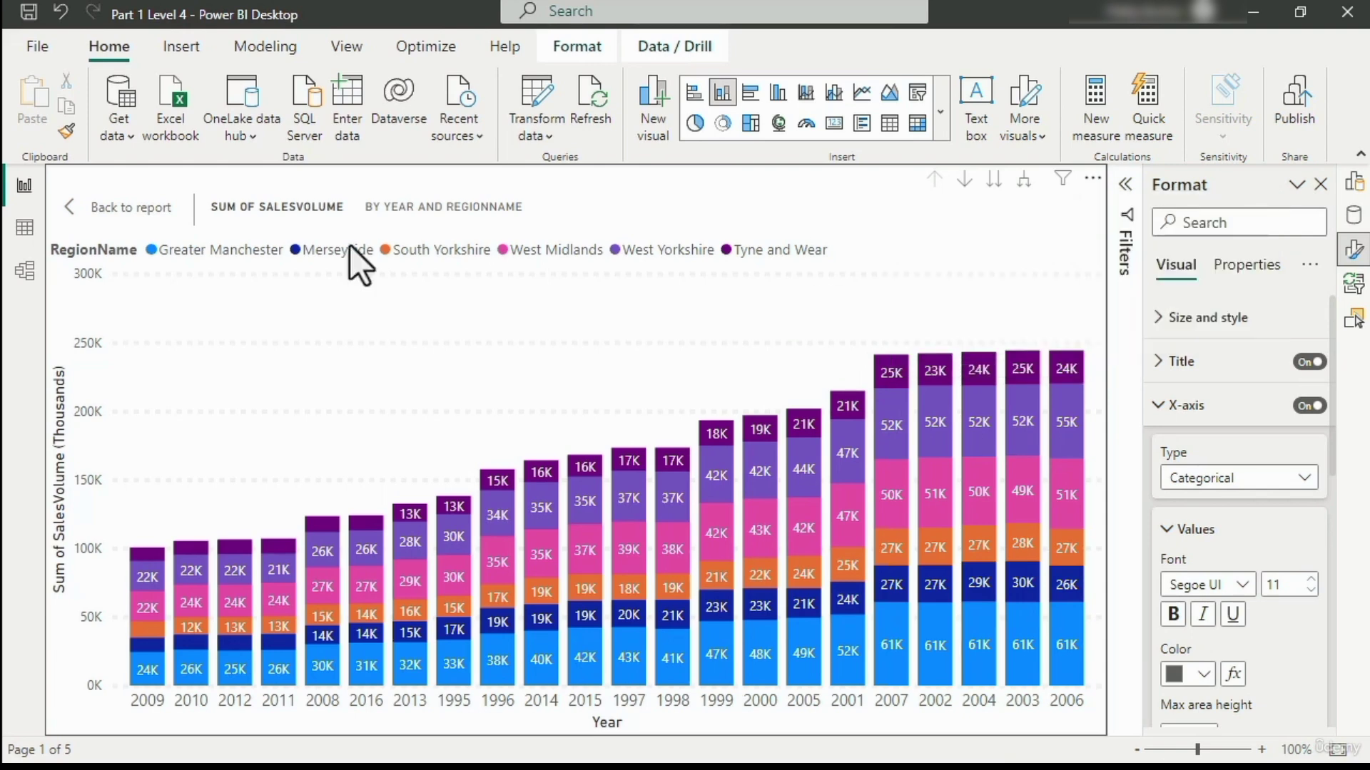
Step: Return to the report page and sort the Sales Volume per Region Name table by Sum of SalesVolume and back by RegionName
left_click(73, 214)
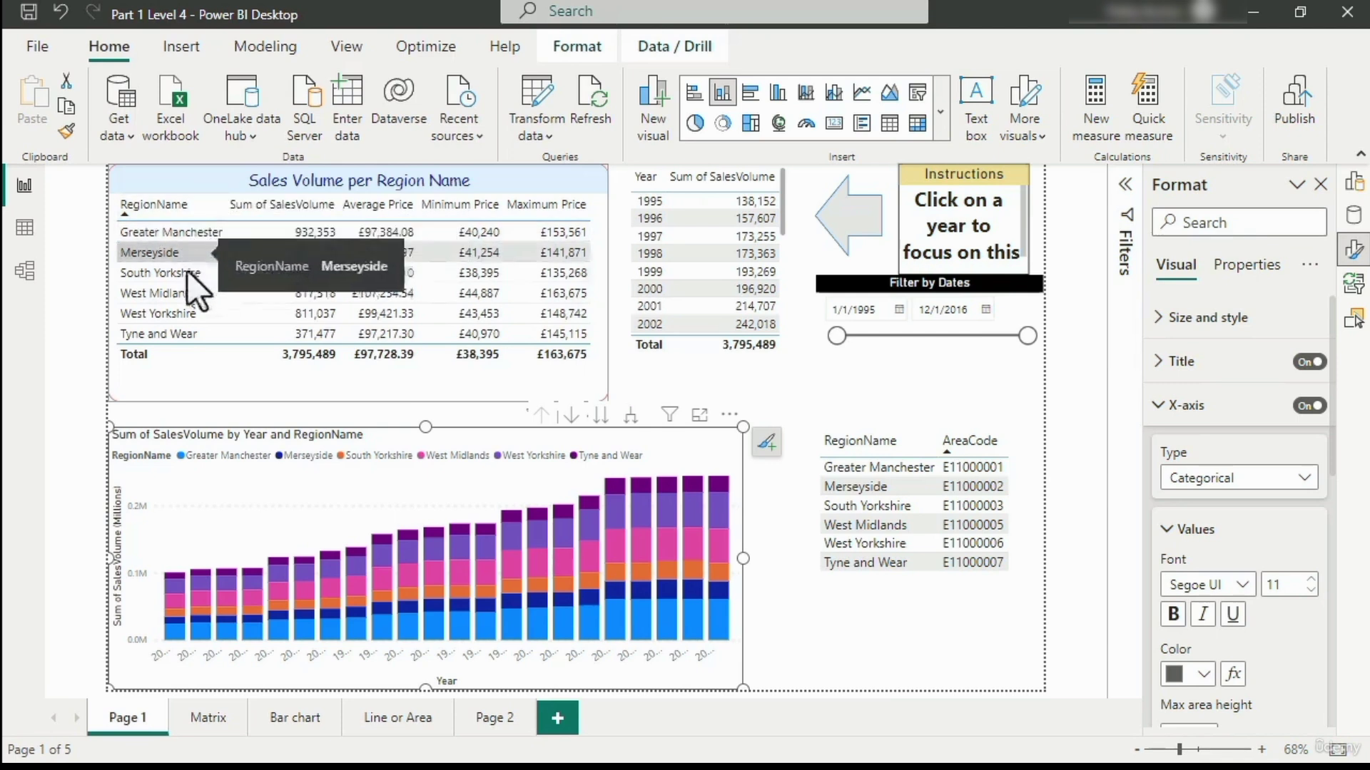
left_click(265, 214)
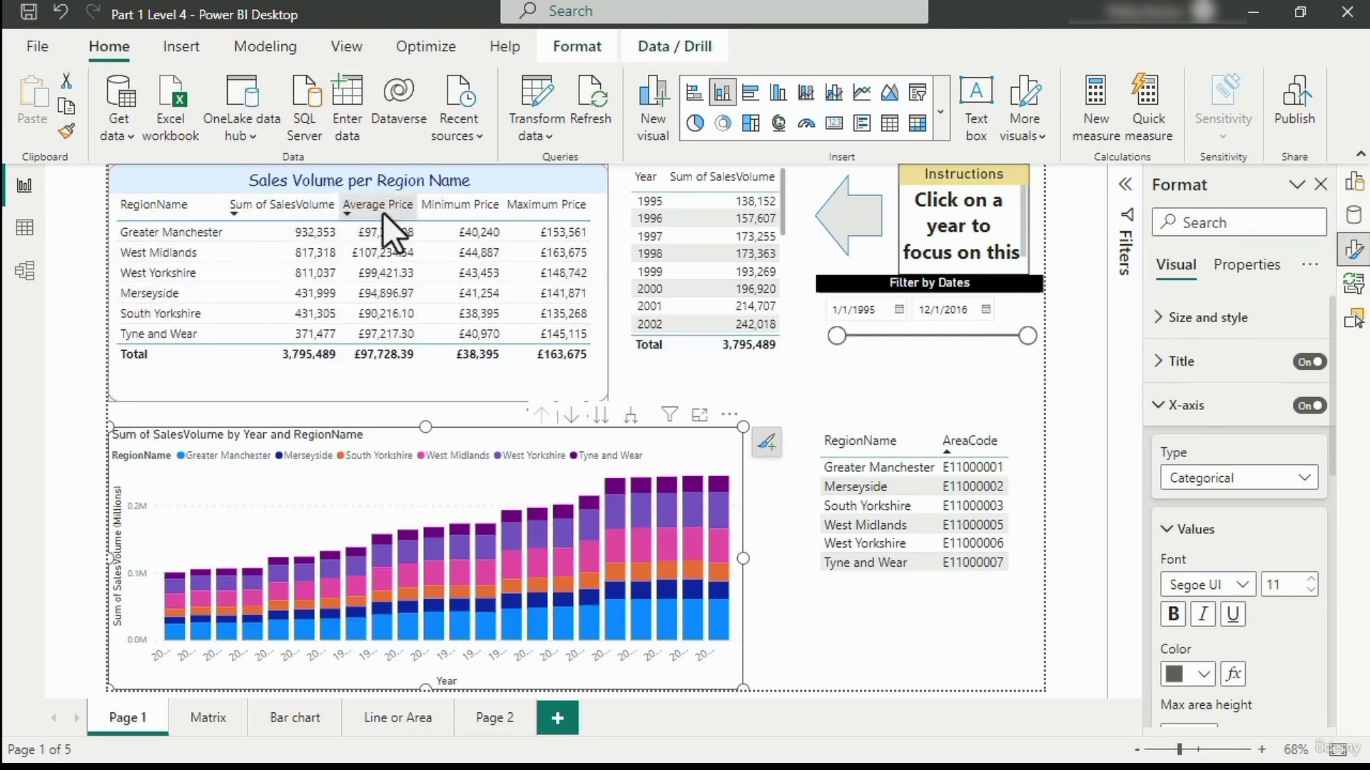
left_click(123, 214)
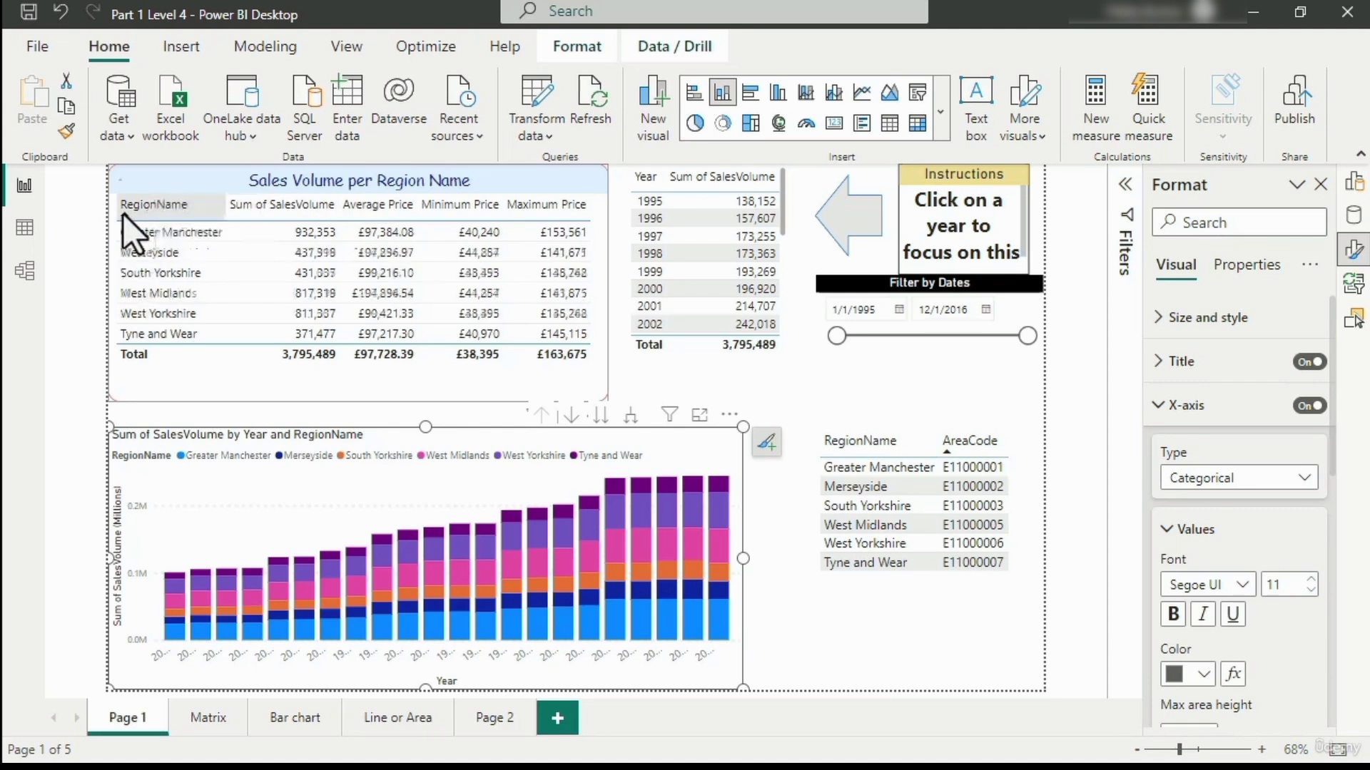
Step: Set AreaCode as the sort-by column for the RegionName field of the HPIAdmins table
left_click(1353, 216)
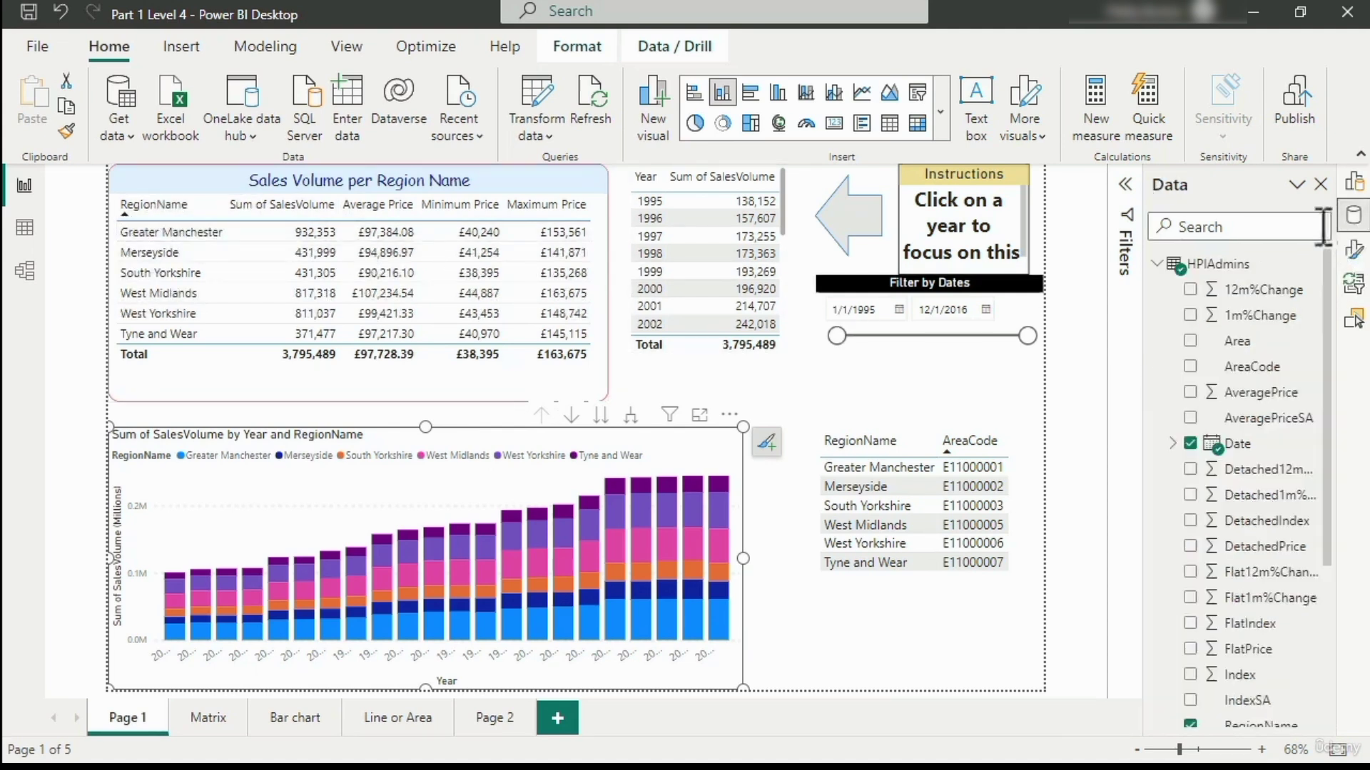
scroll(1273, 614, "down", 3)
left_click(1261, 486)
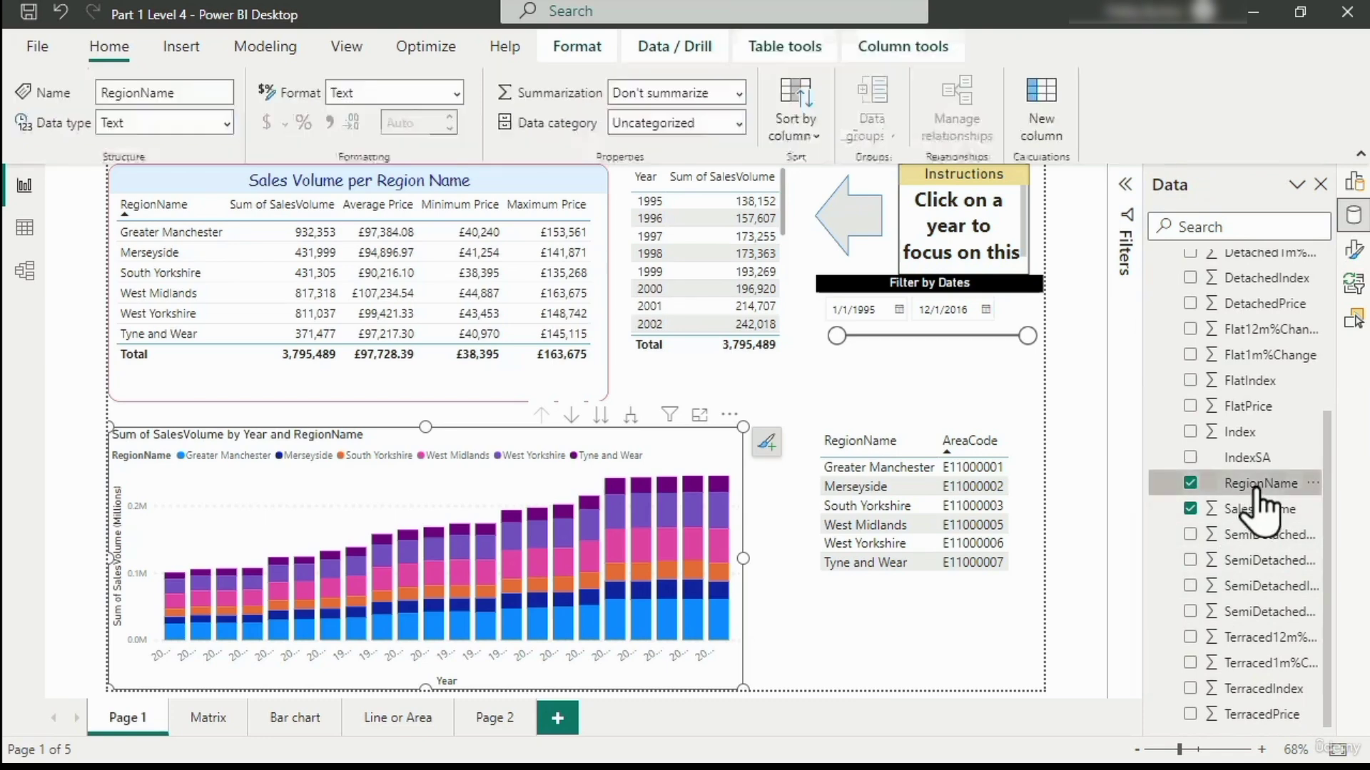
left_click(802, 133)
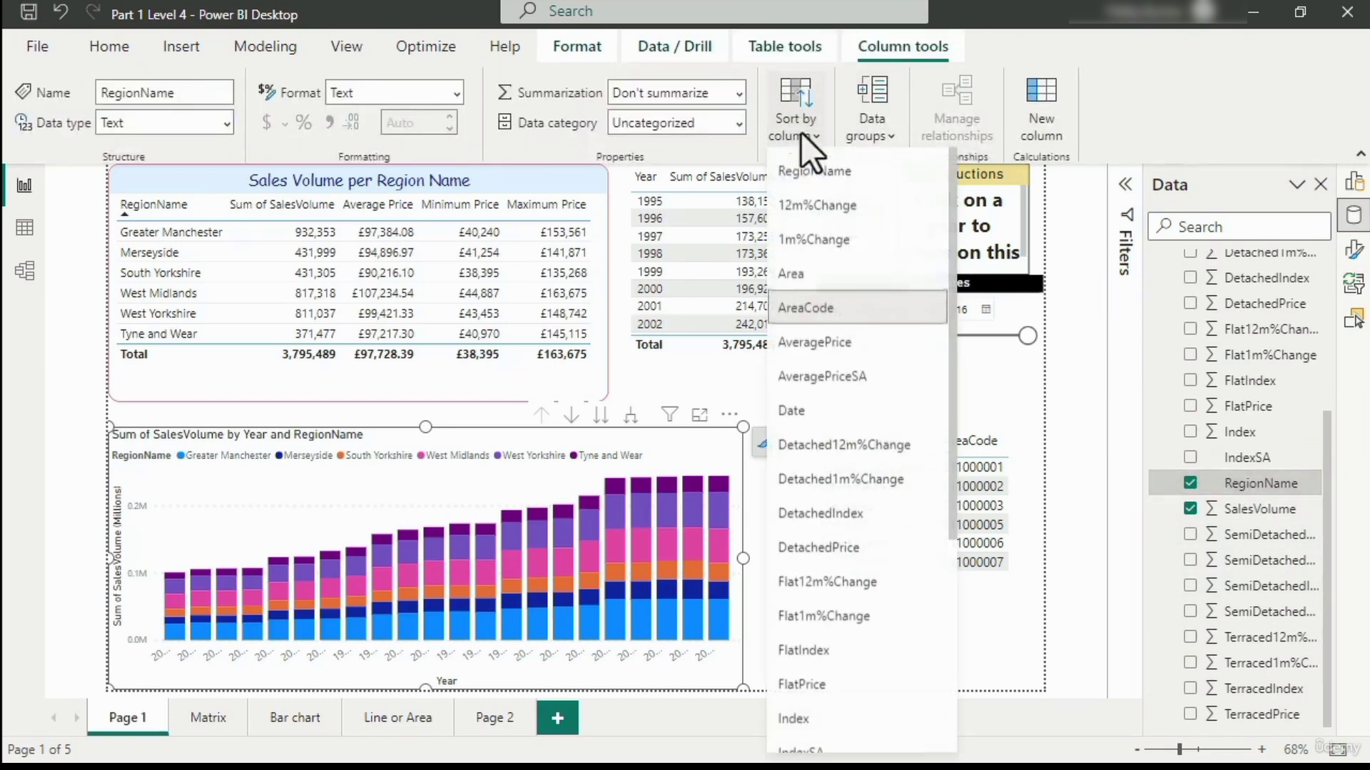
left_click(855, 307)
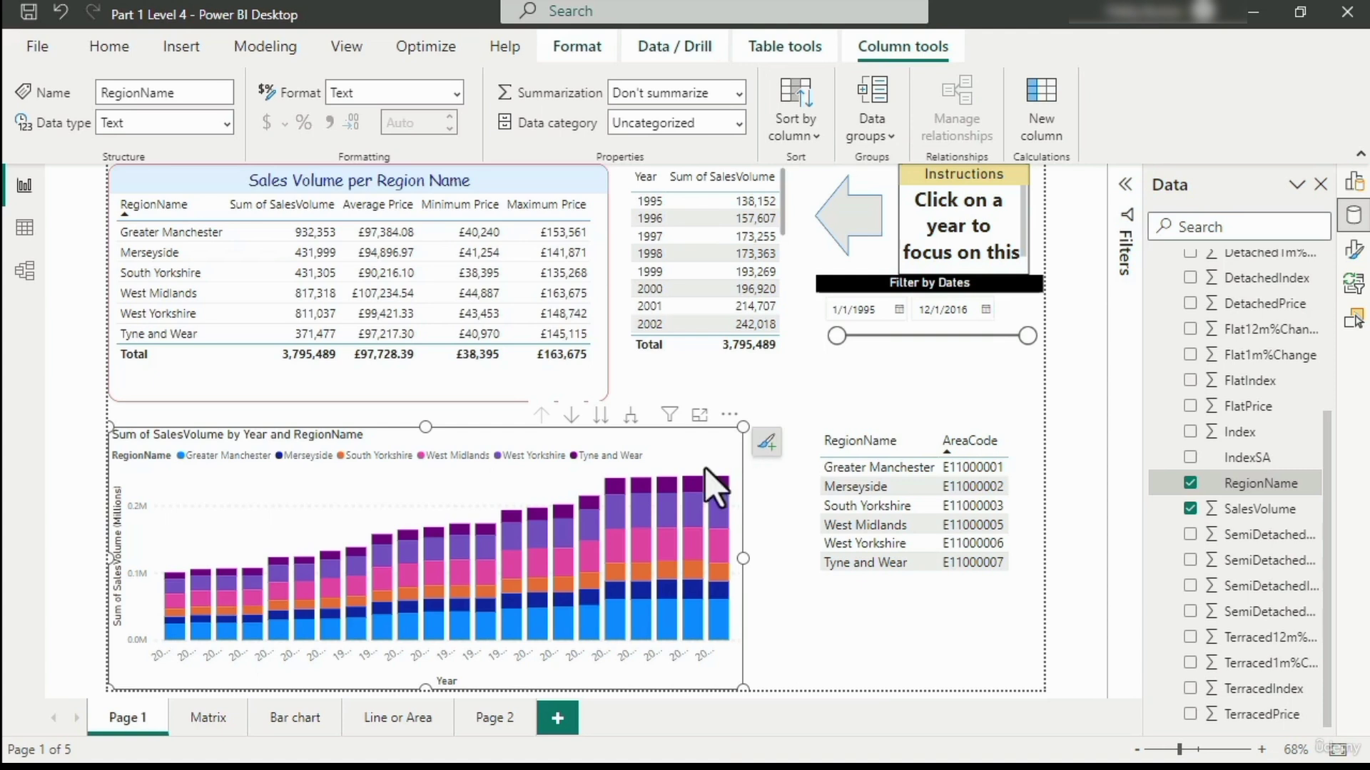
Step: Review the sales volume chart's axis sorting options and set its X-axis type to Continuous
left_click(1354, 249)
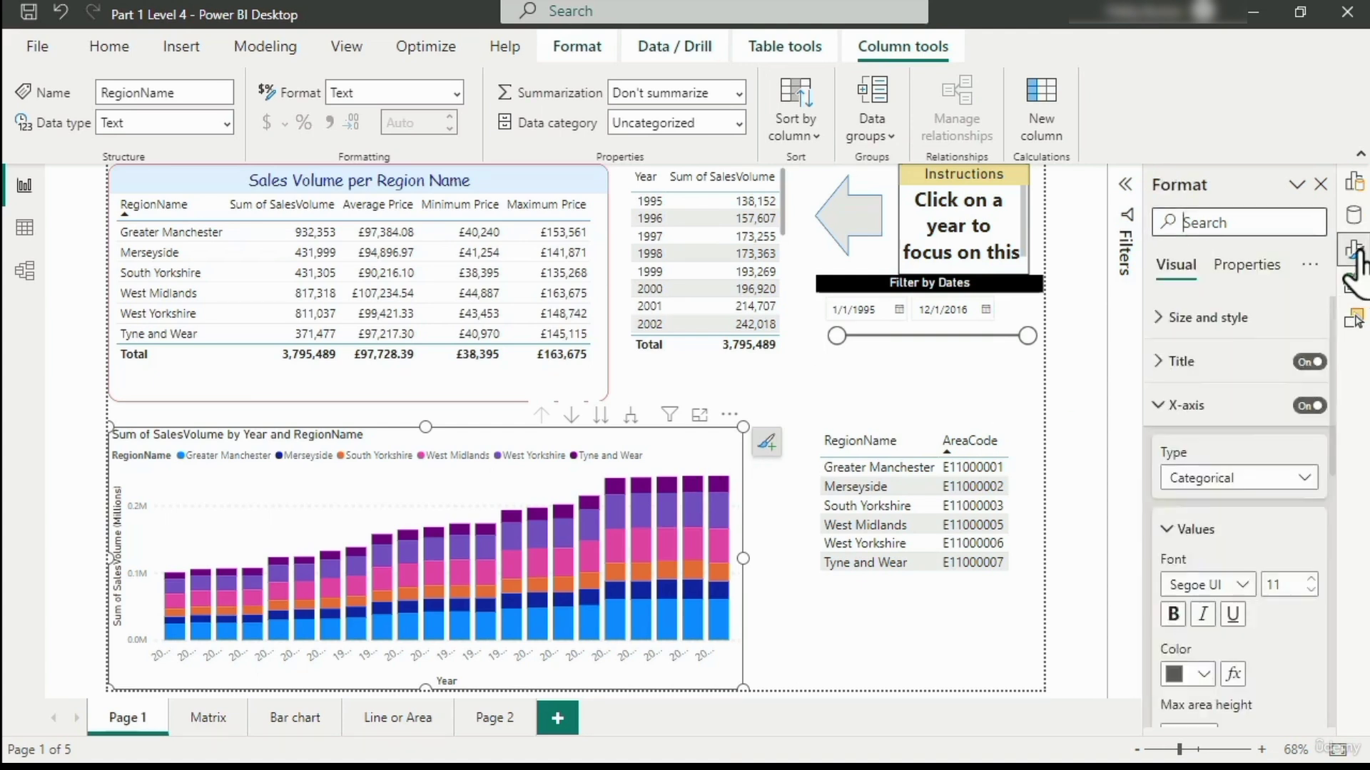
left_click(1273, 479)
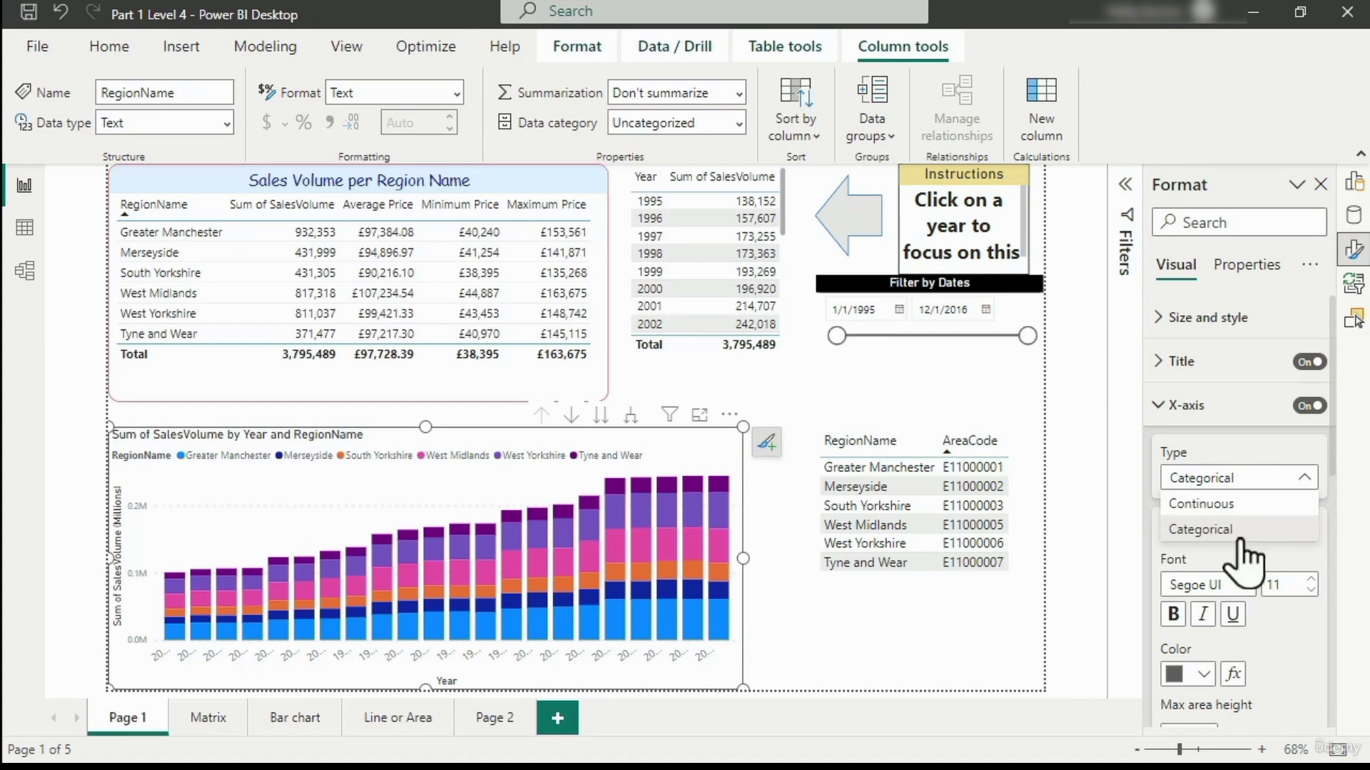
left_click(729, 414)
mouse_move(817, 548)
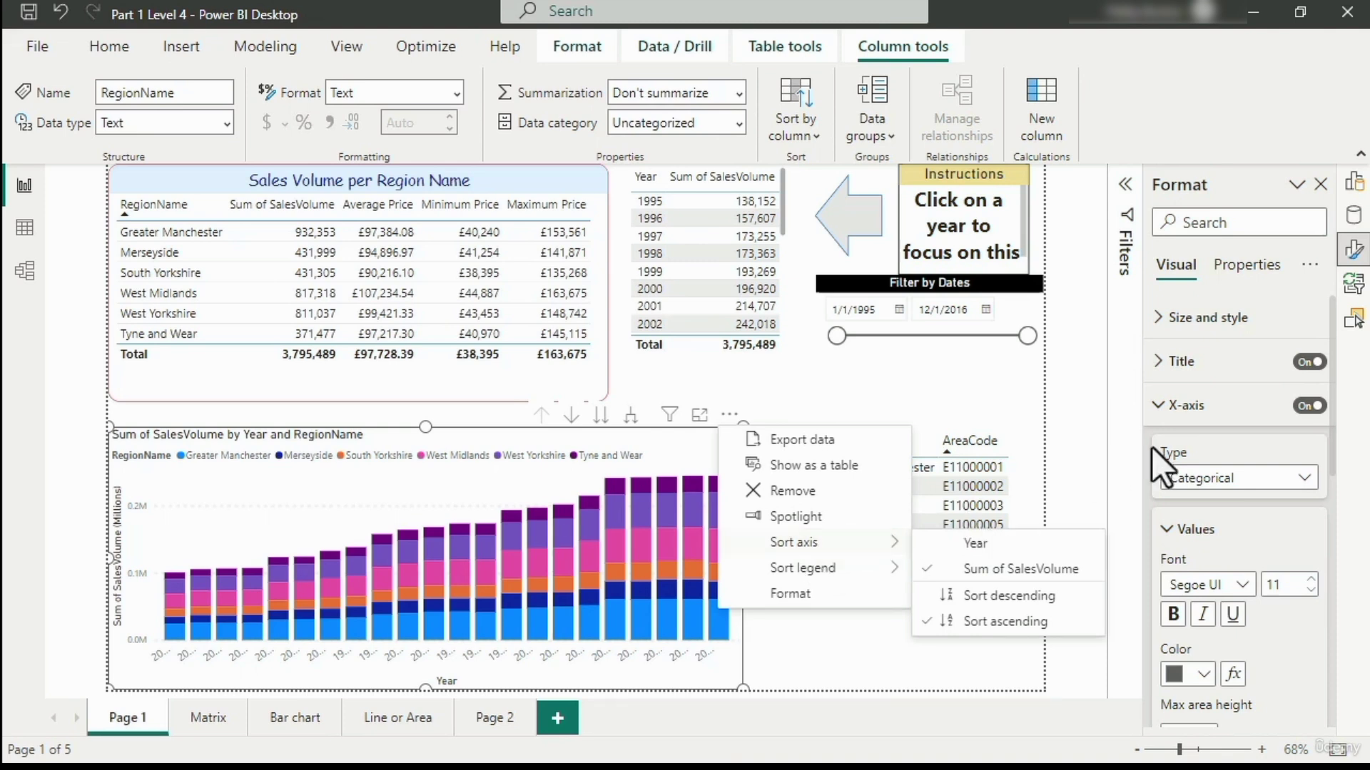
left_click(1231, 477)
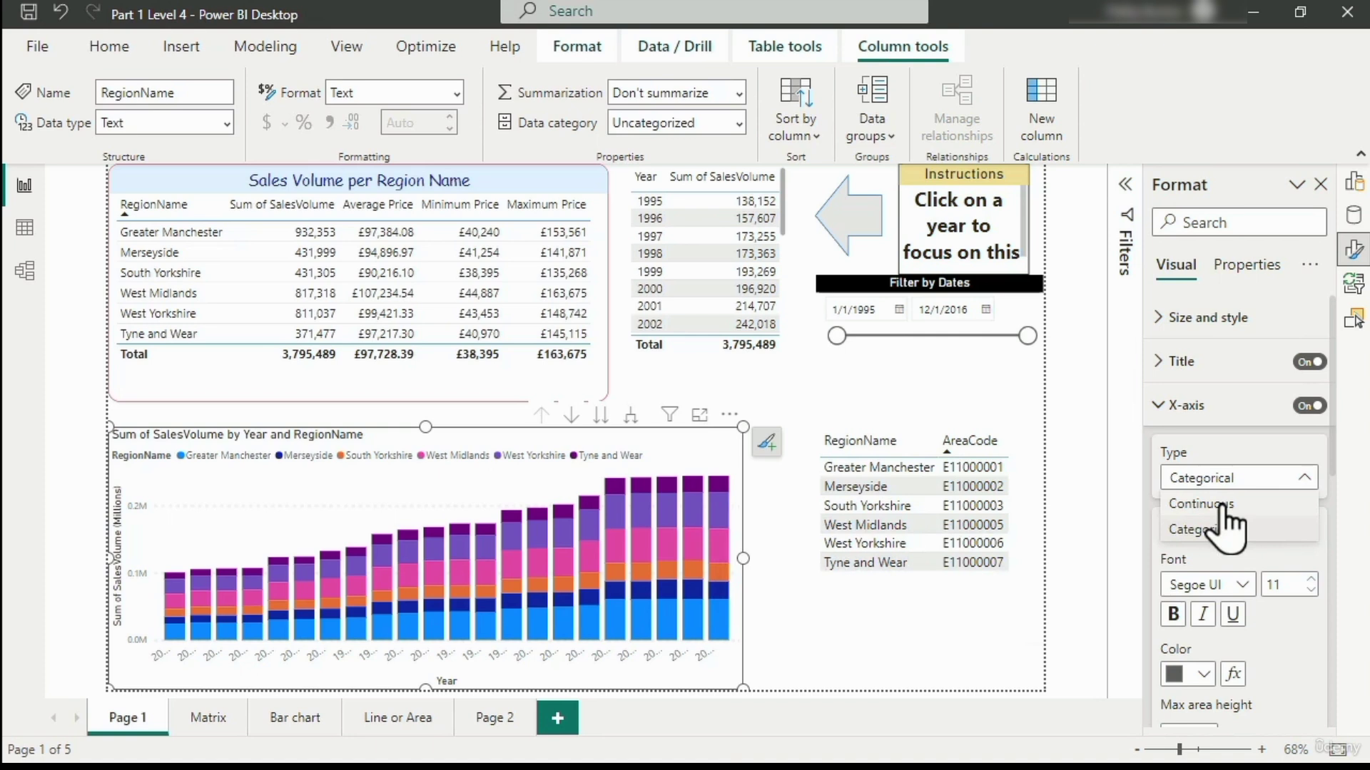
left_click(1216, 503)
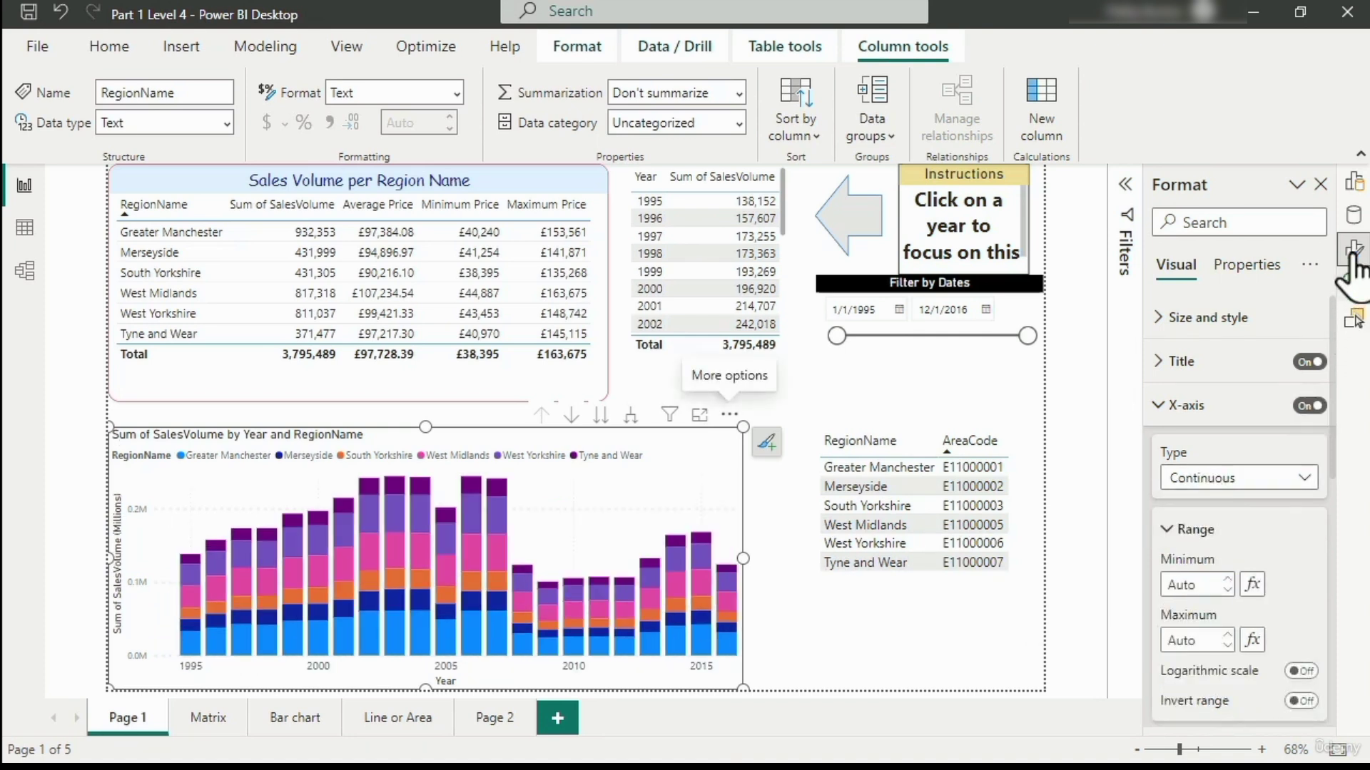
Step: Reset the RegionName field so that it sorts by its own RegionName column
left_click(1353, 215)
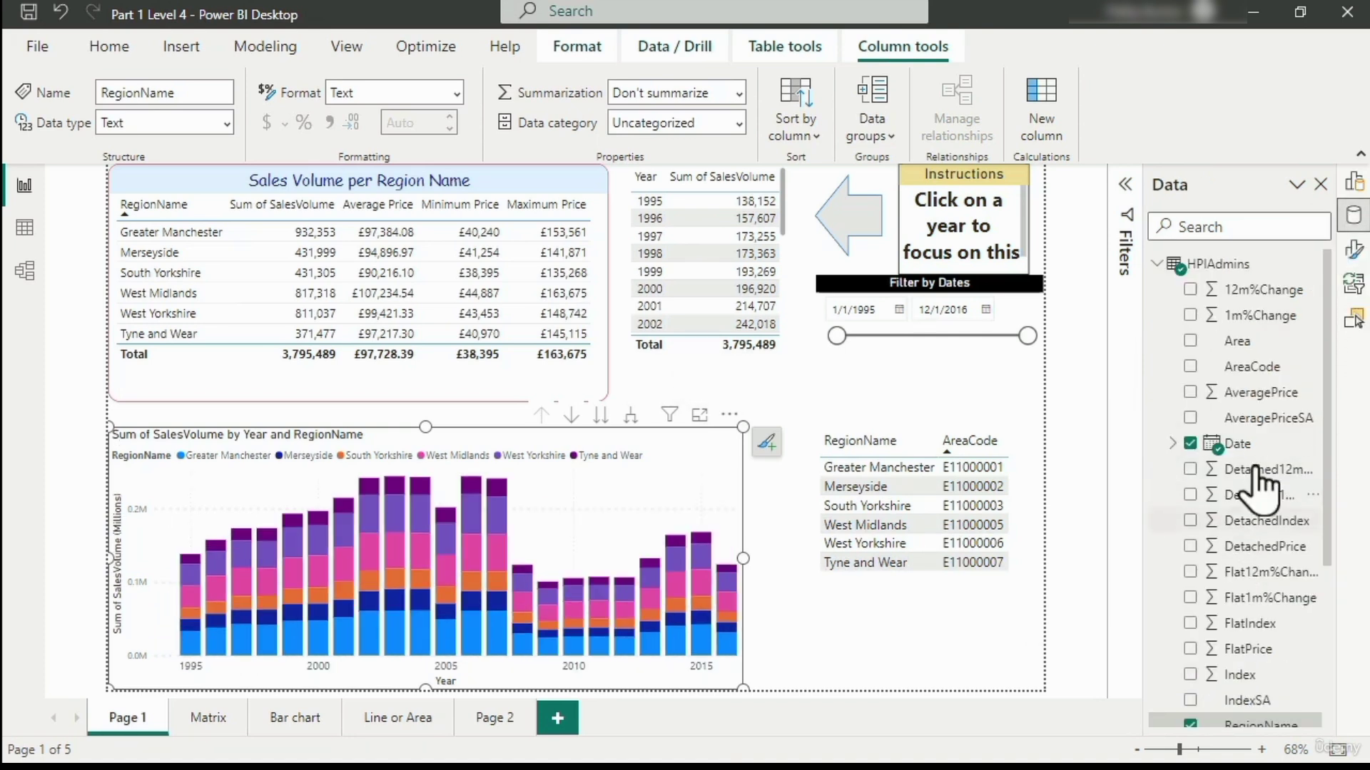
scroll(1266, 703, "down", 2)
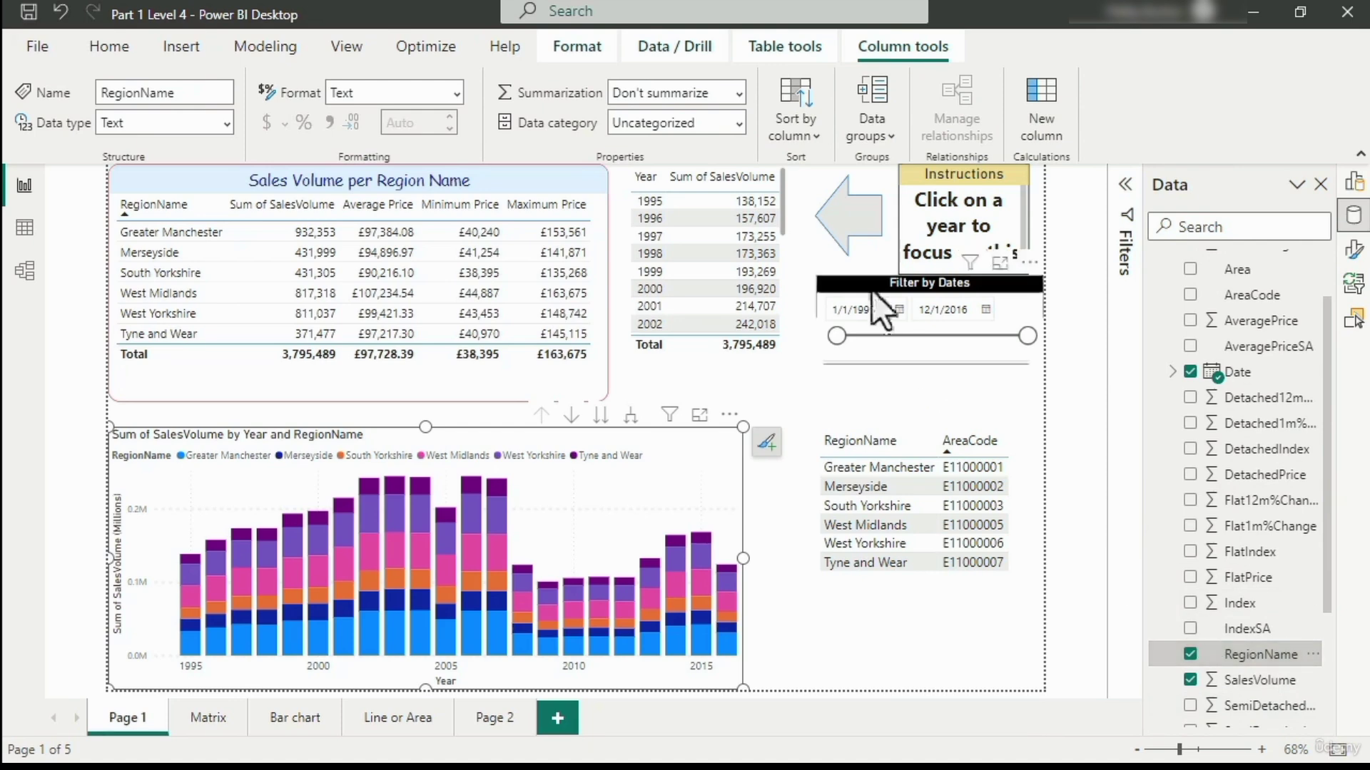
left_click(804, 137)
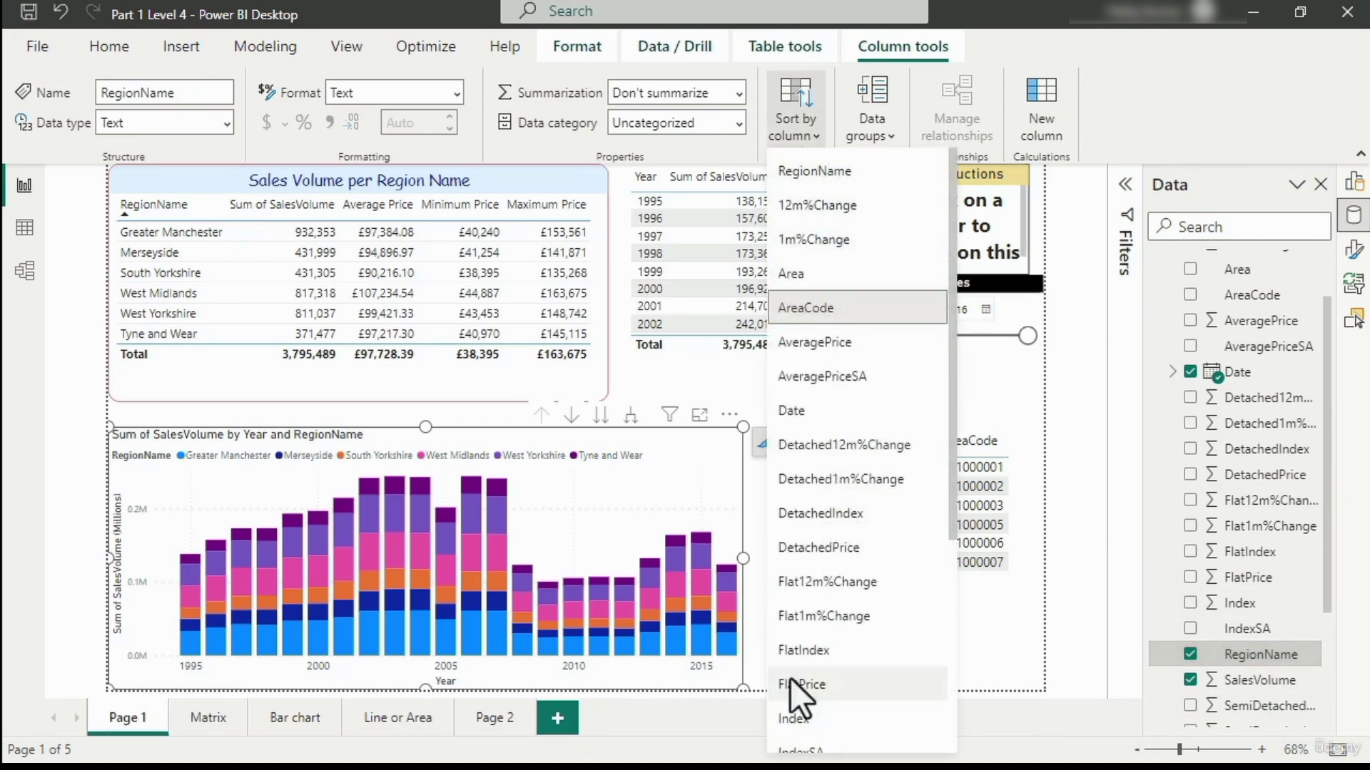
scroll(791, 678, "down", 4)
scroll(824, 530, "up", 4)
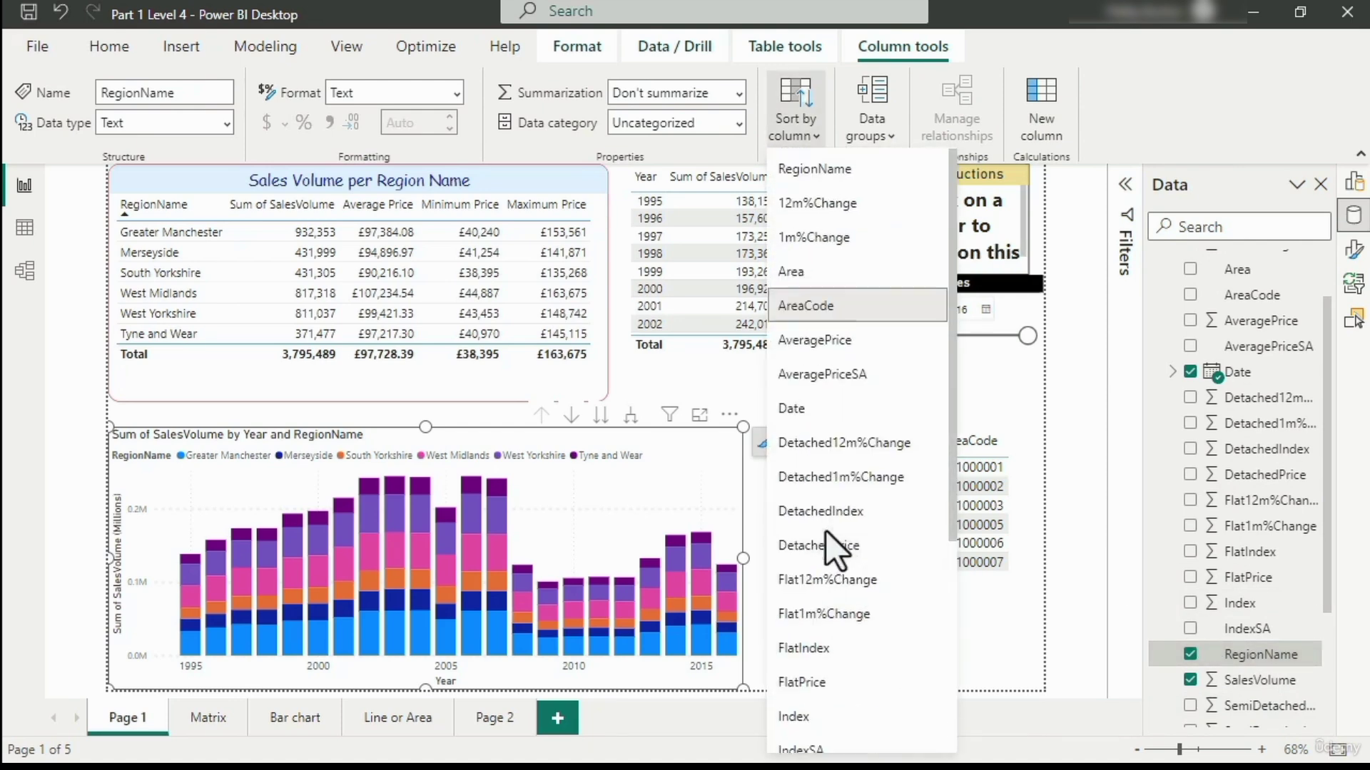
left_click(858, 169)
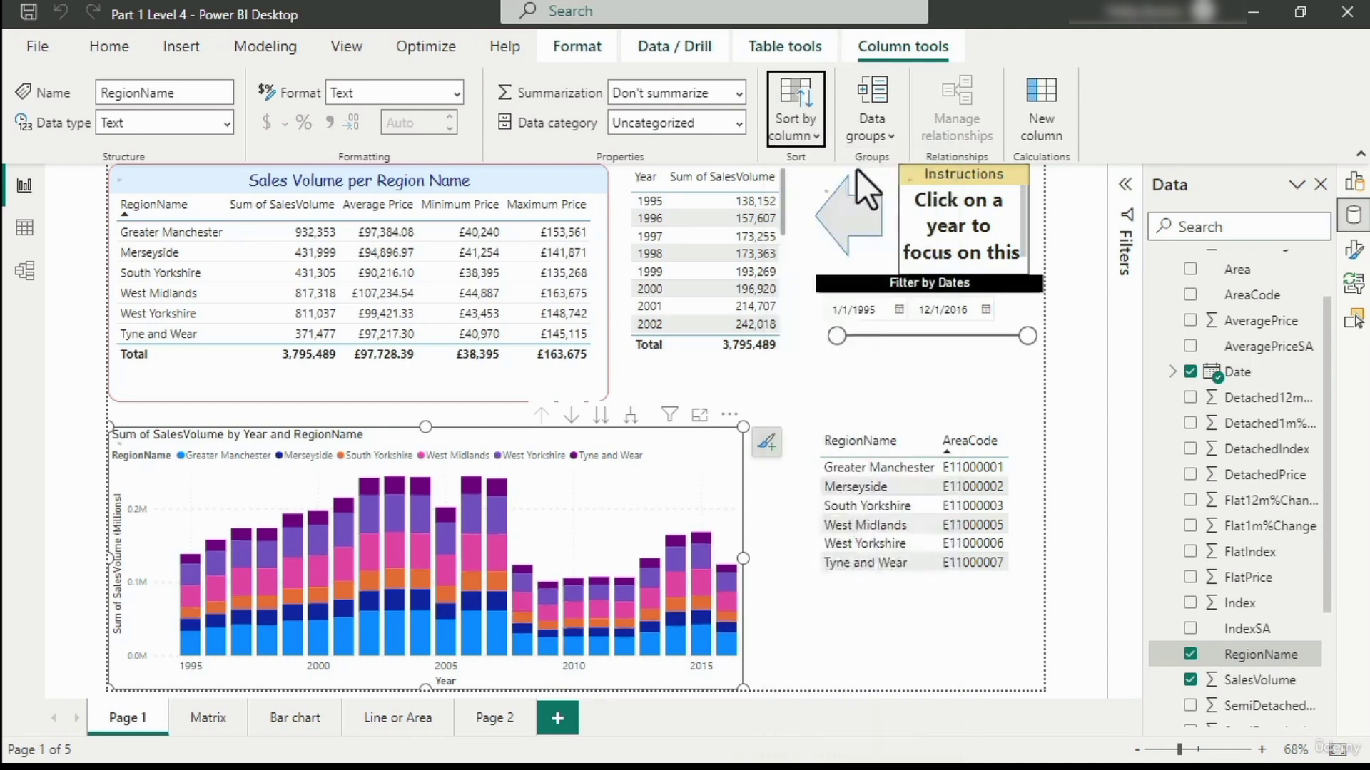
Step: Delete the table of RegionName and AreaCode from the report page and select the sales volume chart
left_click(865, 599)
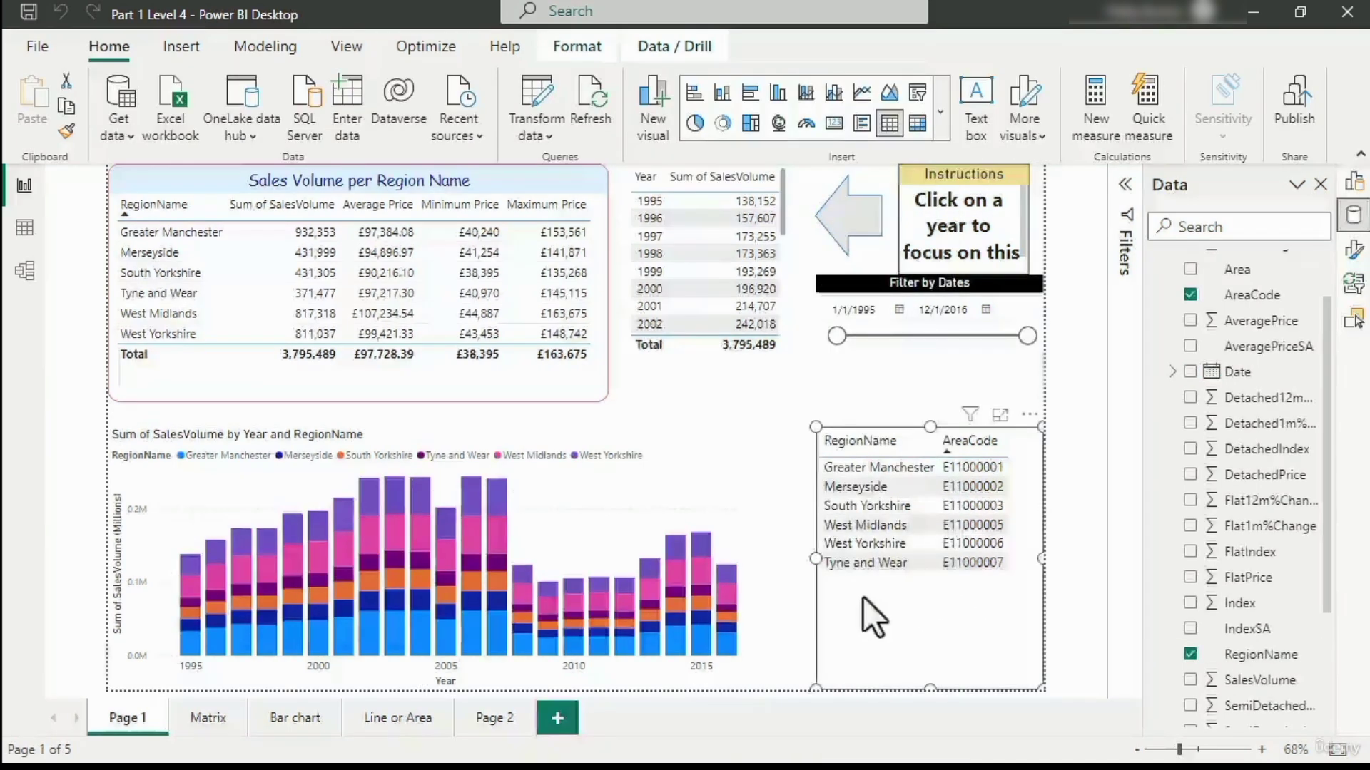
key("Delete")
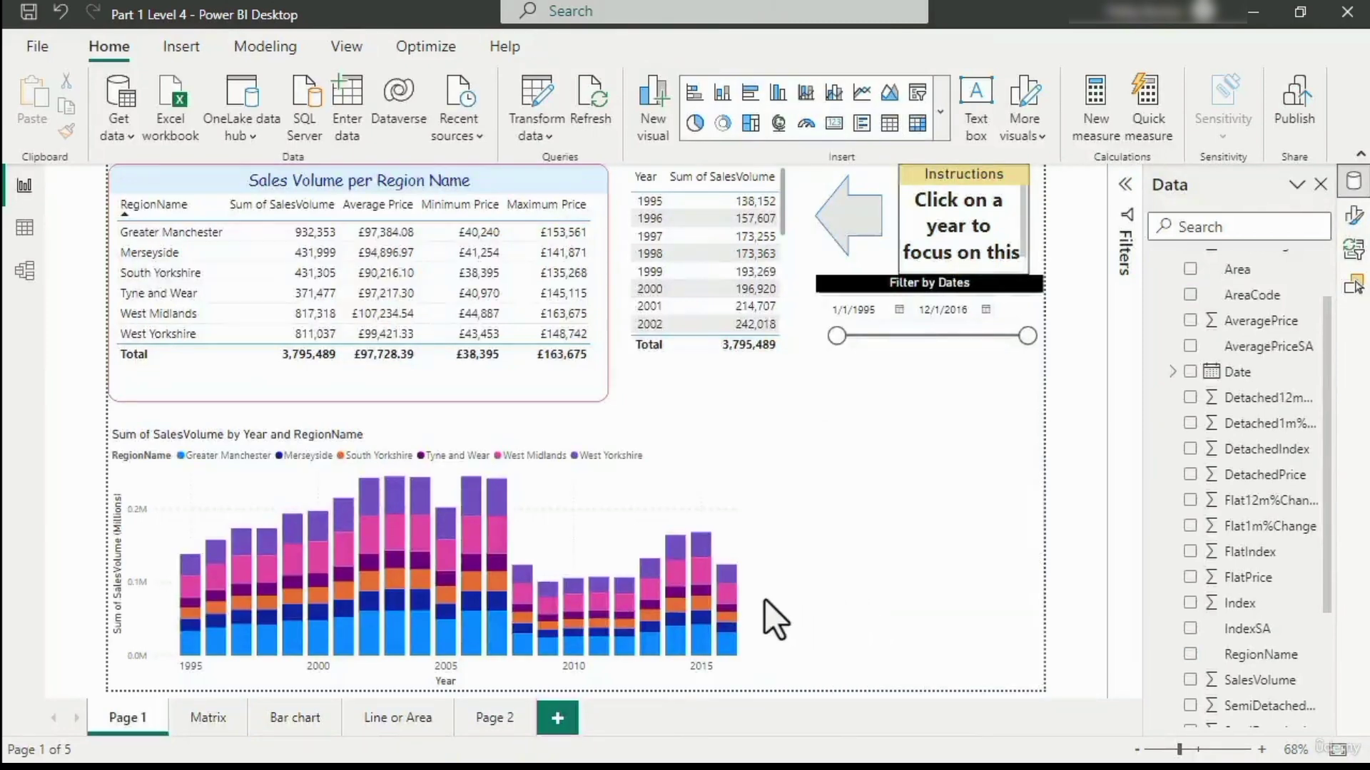
left_click(730, 528)
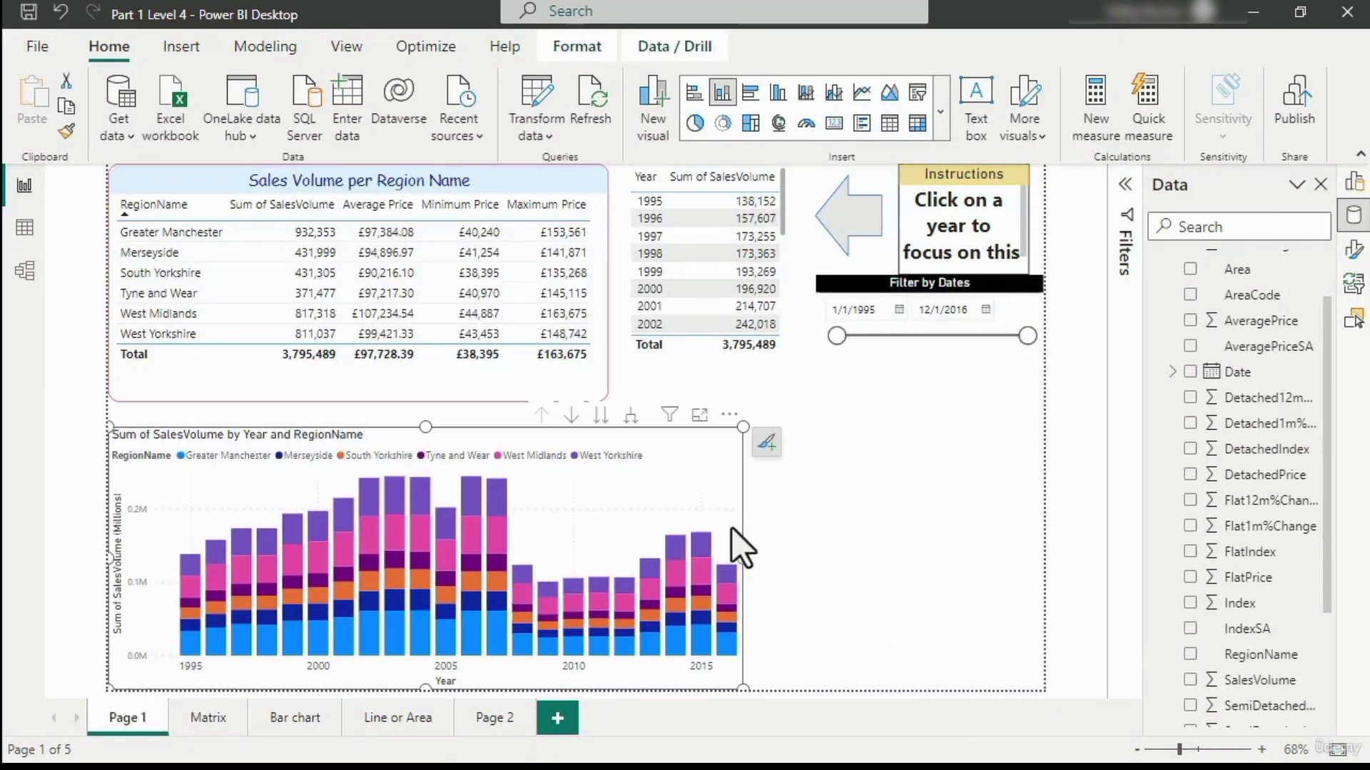
Step: Widen the sales volume chart to the full page width and set its Y-axis display units to Thousands
left_click_drag(743, 558, 1039, 558)
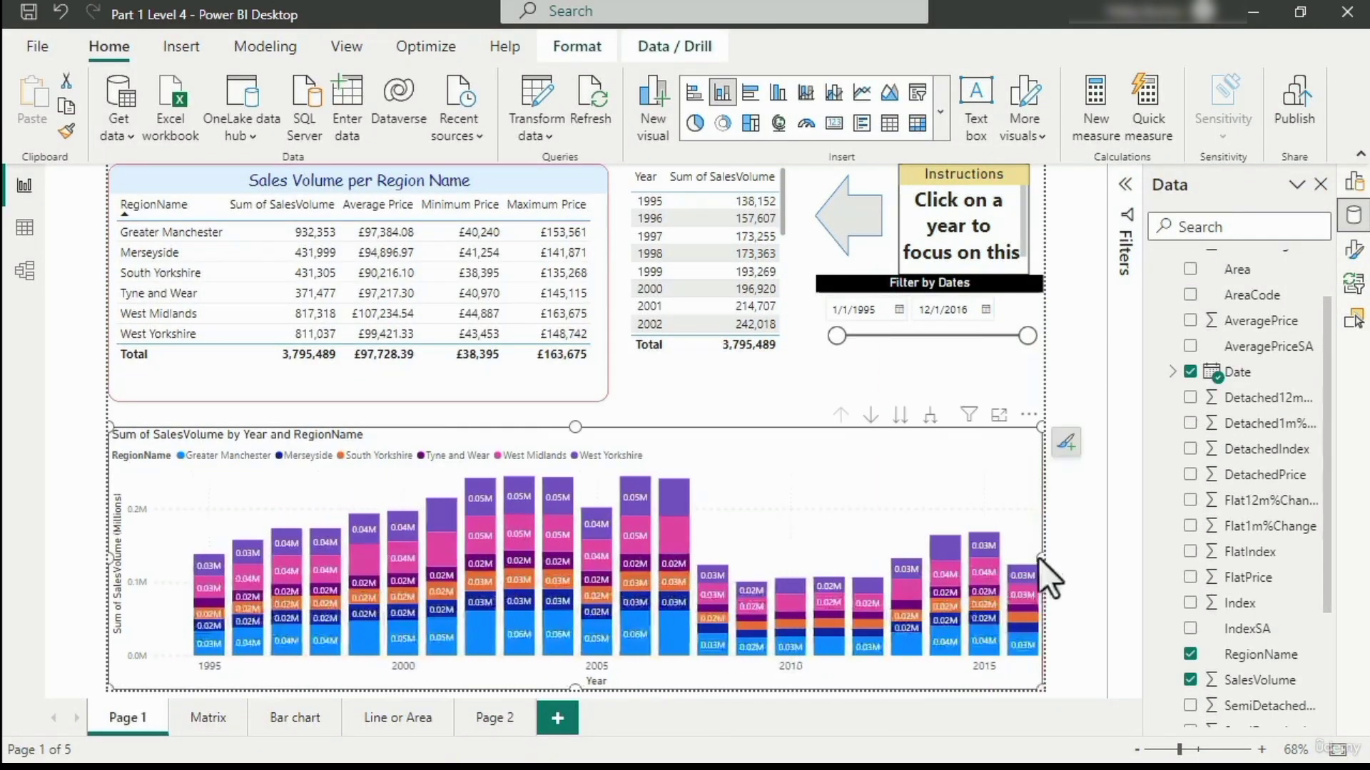
left_click(1352, 250)
left_click(1170, 450)
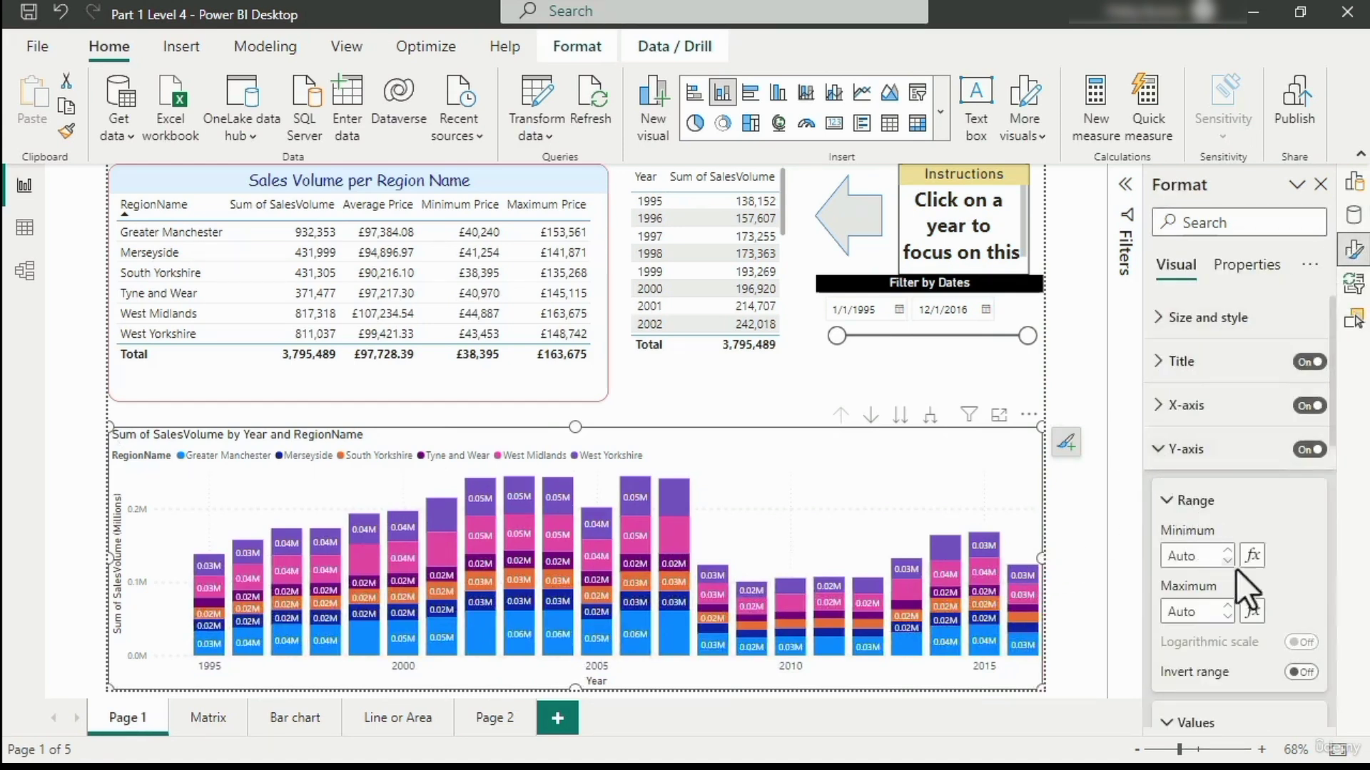
scroll(1213, 567, "down", 3)
scroll(1206, 606, "down", 4)
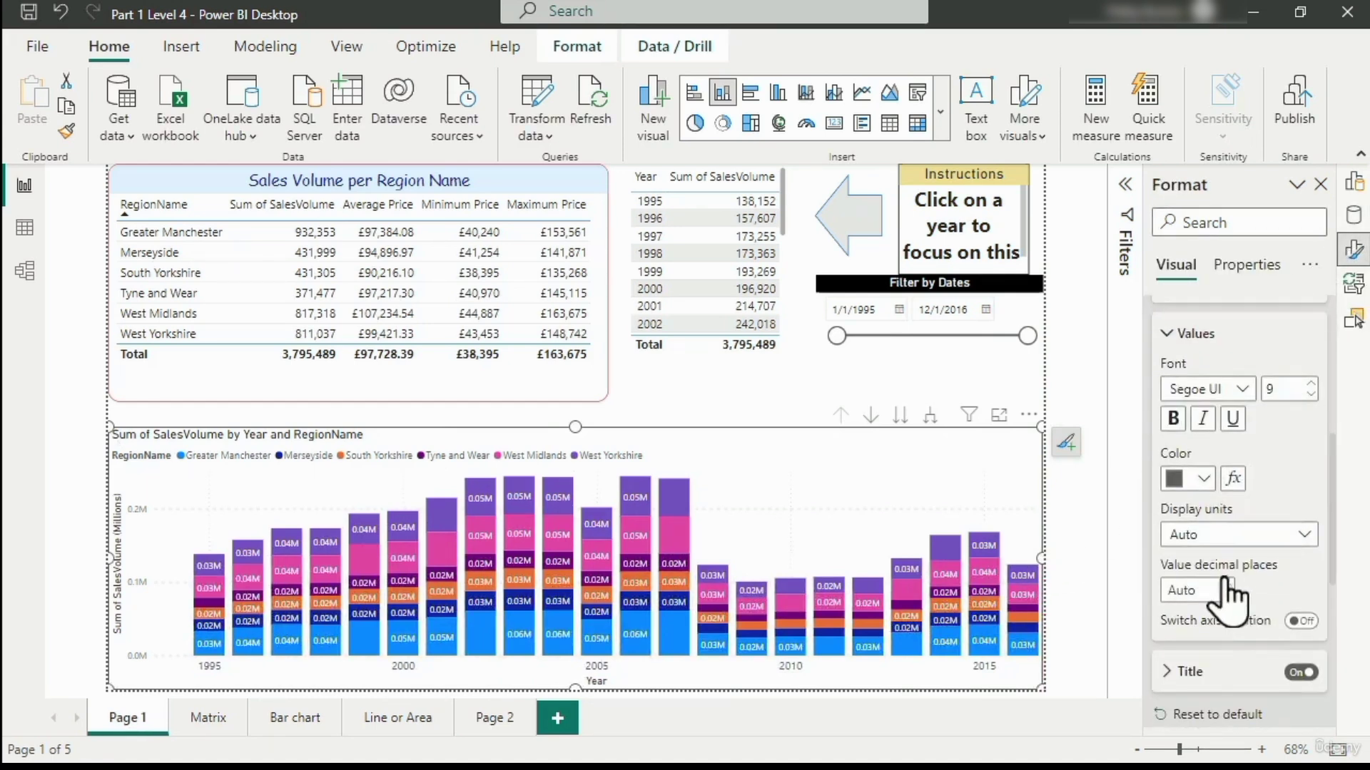
left_click(1232, 548)
left_click(1216, 611)
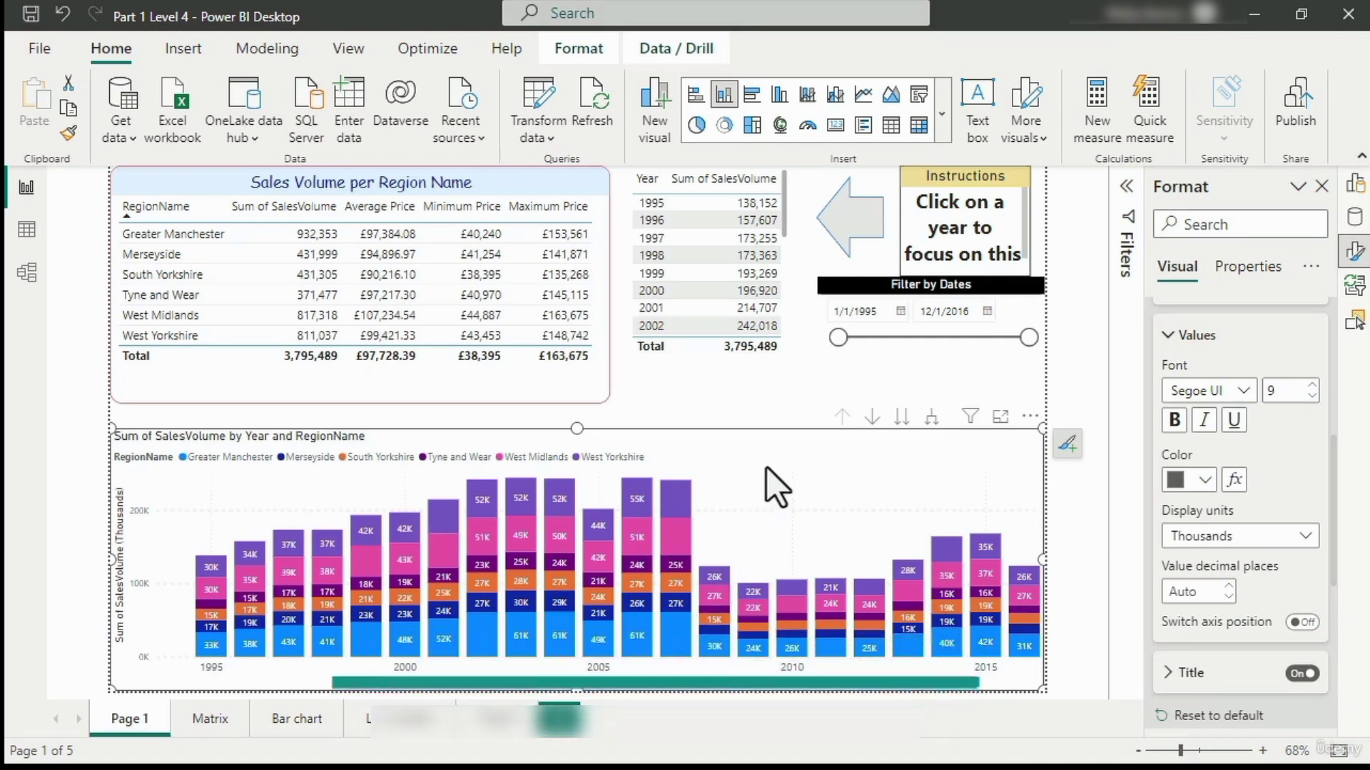
Step: Paste a copy of the sales volume chart onto a new report page and remove RegionName from its legend
left_click(559, 719)
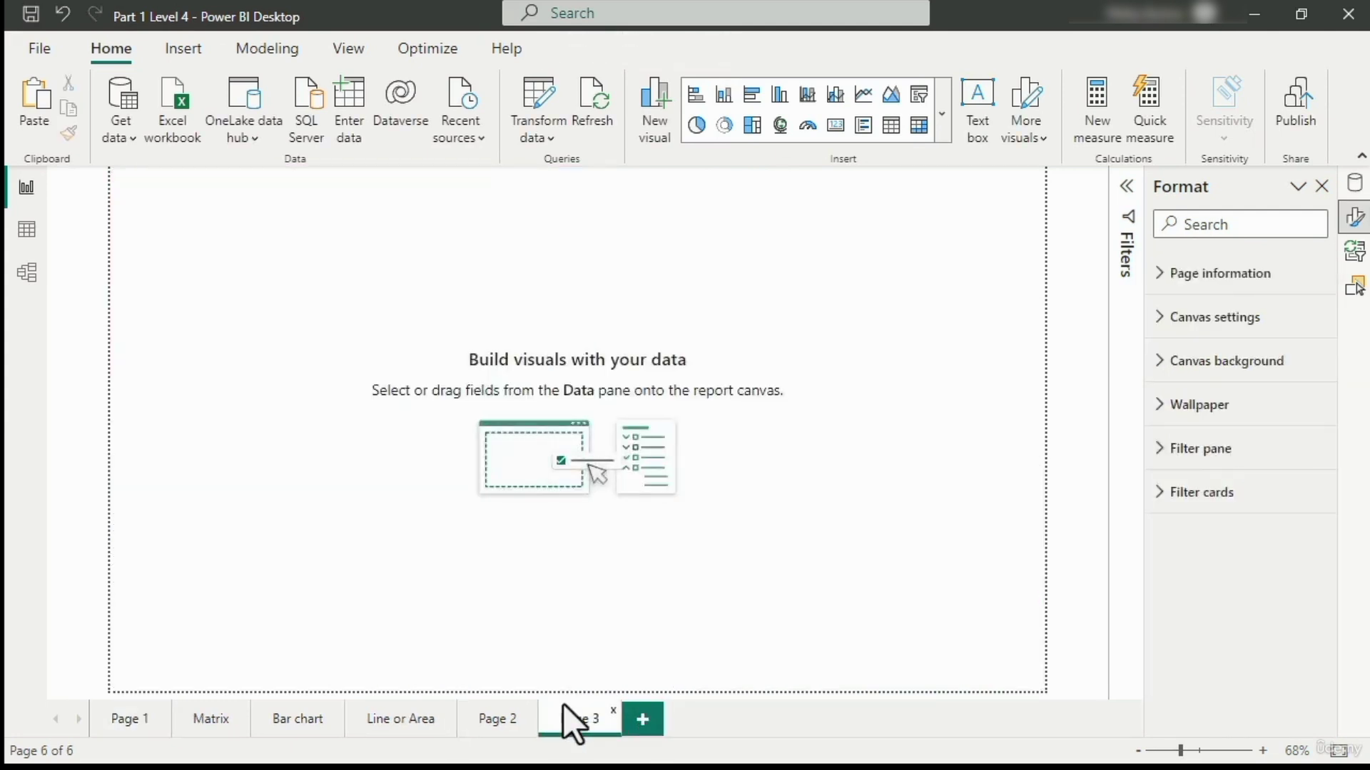
key("ctrl+v")
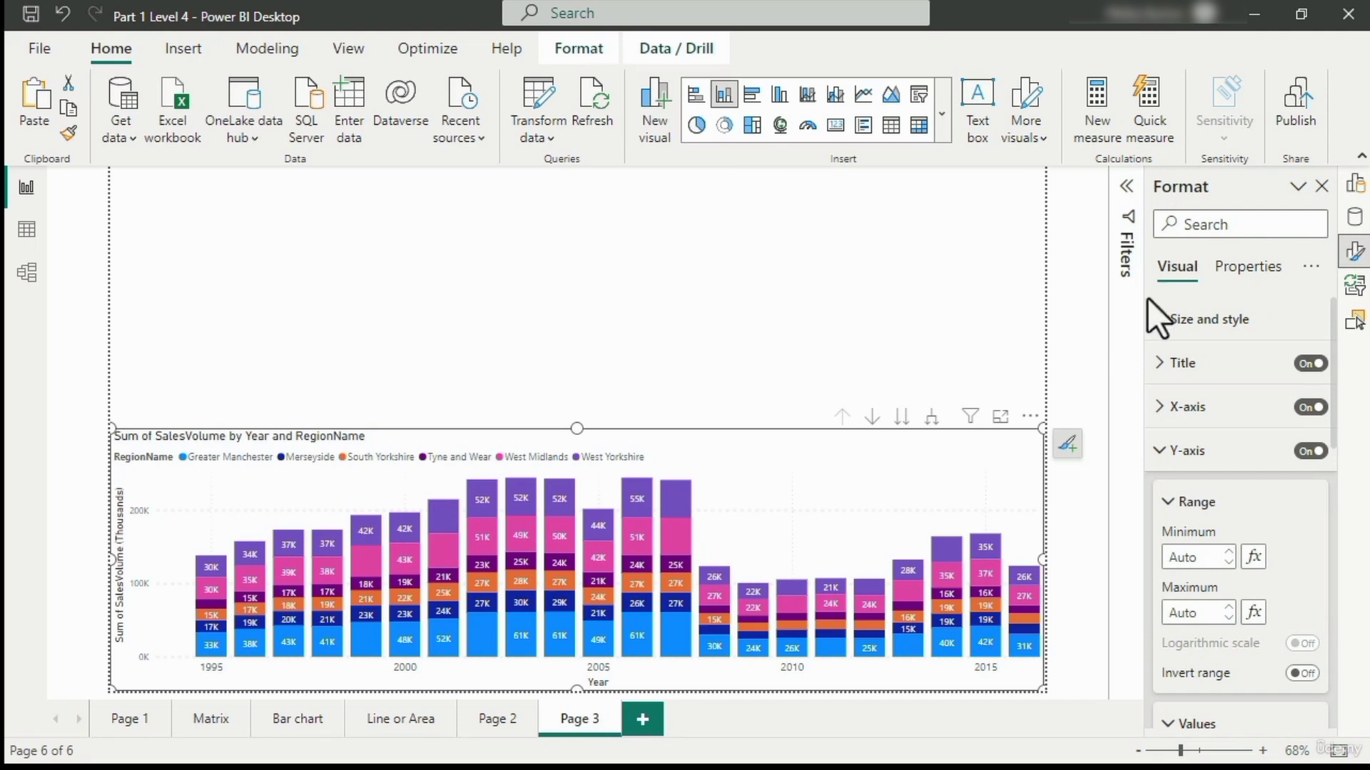
left_click(1355, 217)
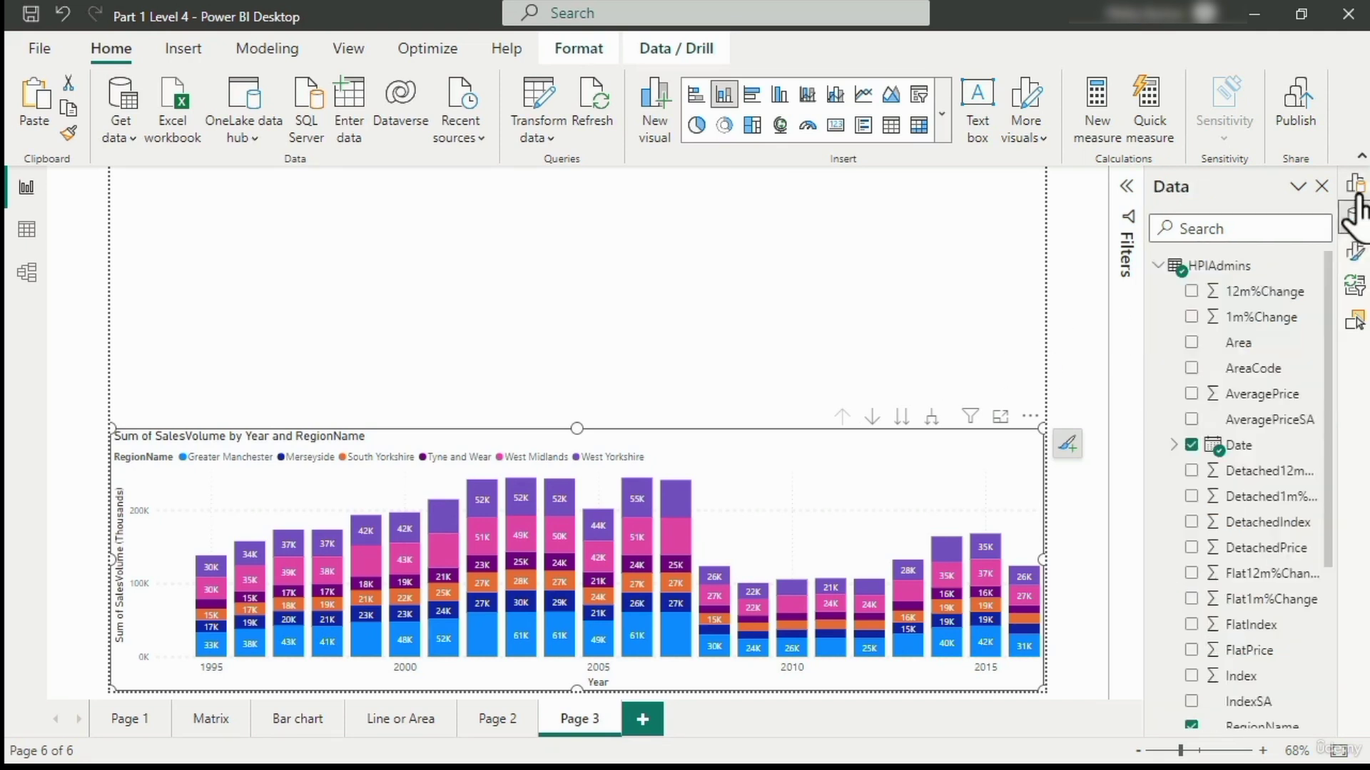
left_click(1355, 184)
right_click(1352, 218)
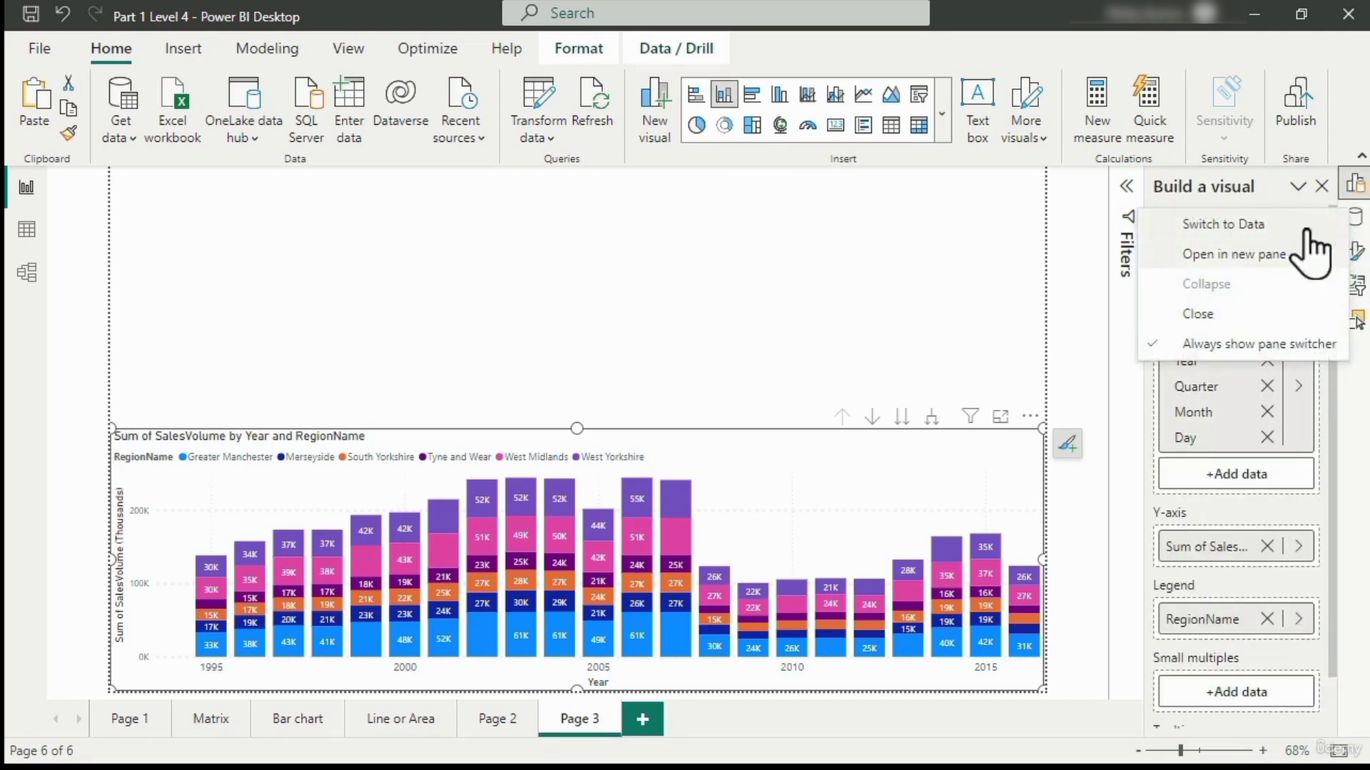
left_click(1291, 258)
left_click(1073, 619)
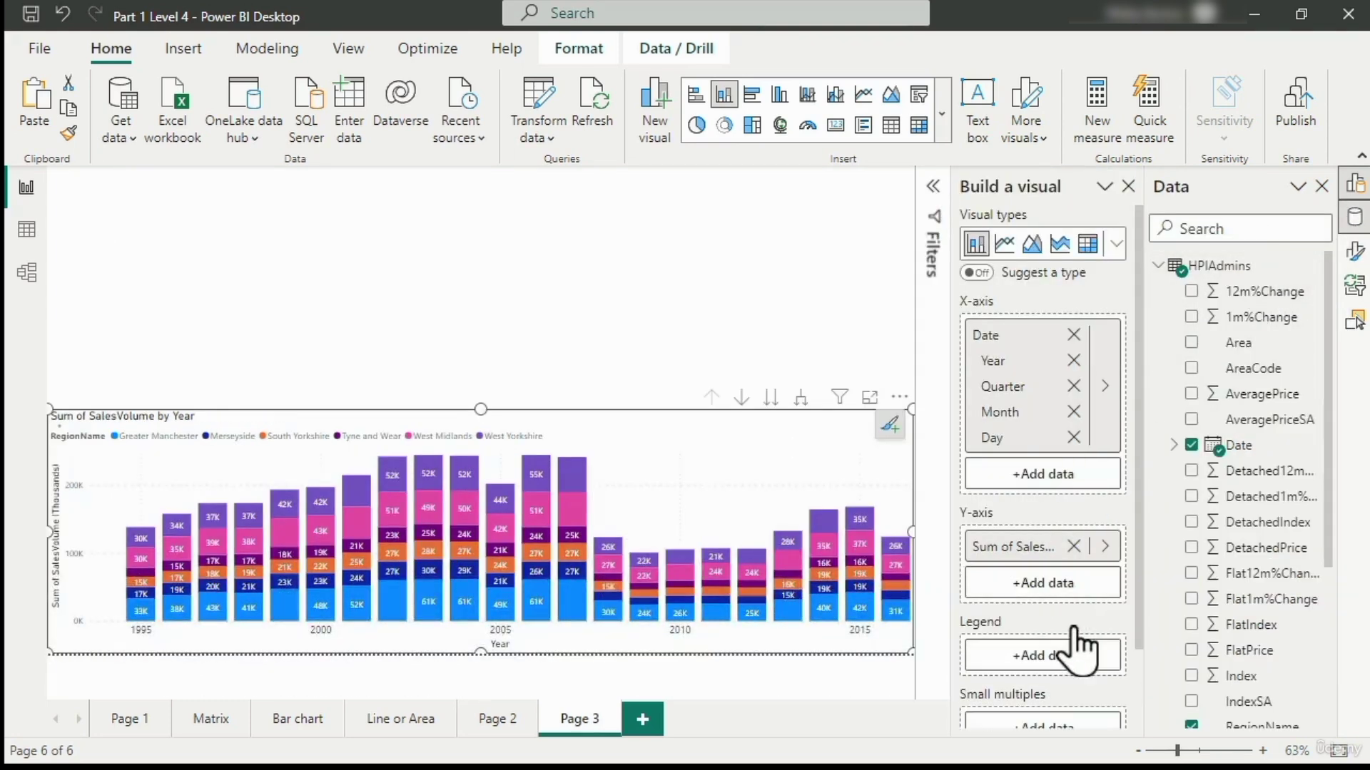
Step: Add RegionName as a filter on the copied chart and restrict it to Greater Manchester
left_click(936, 193)
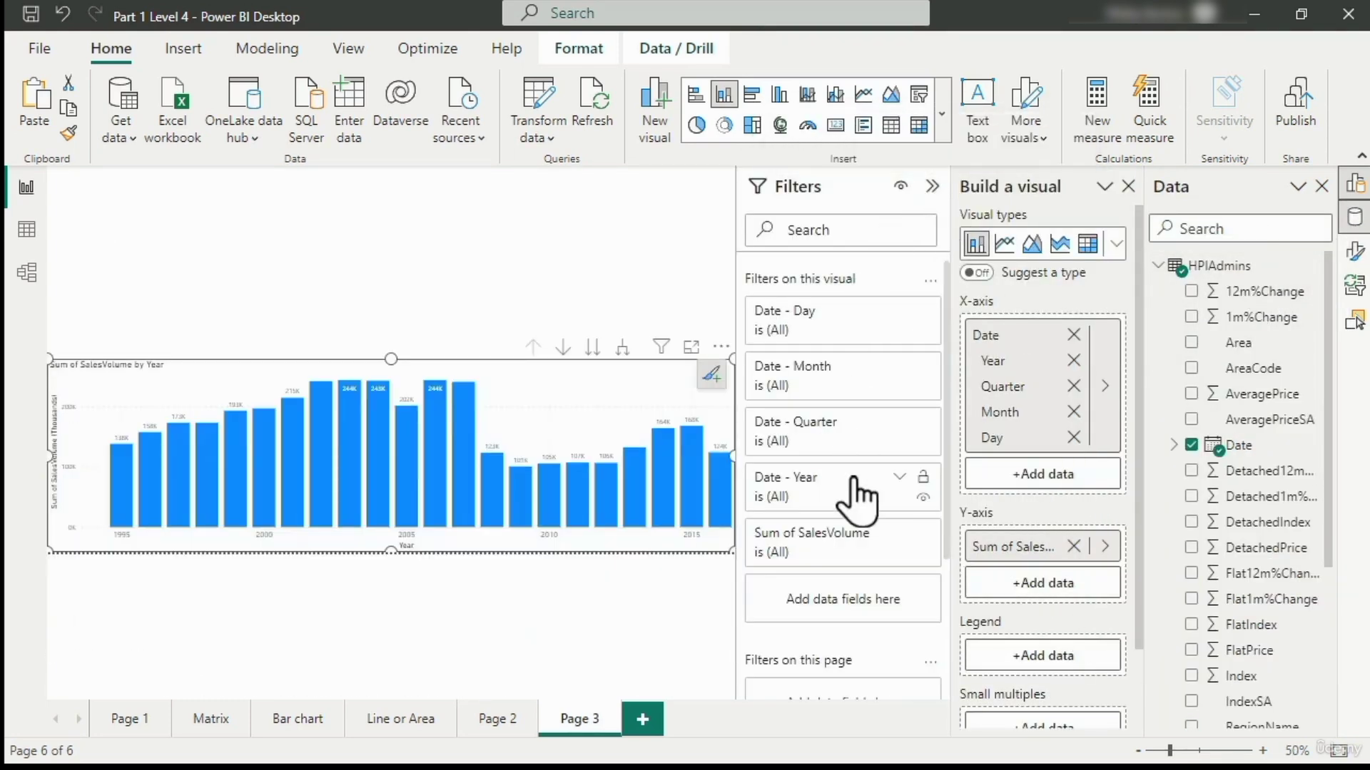
scroll(1212, 514, "down", 2)
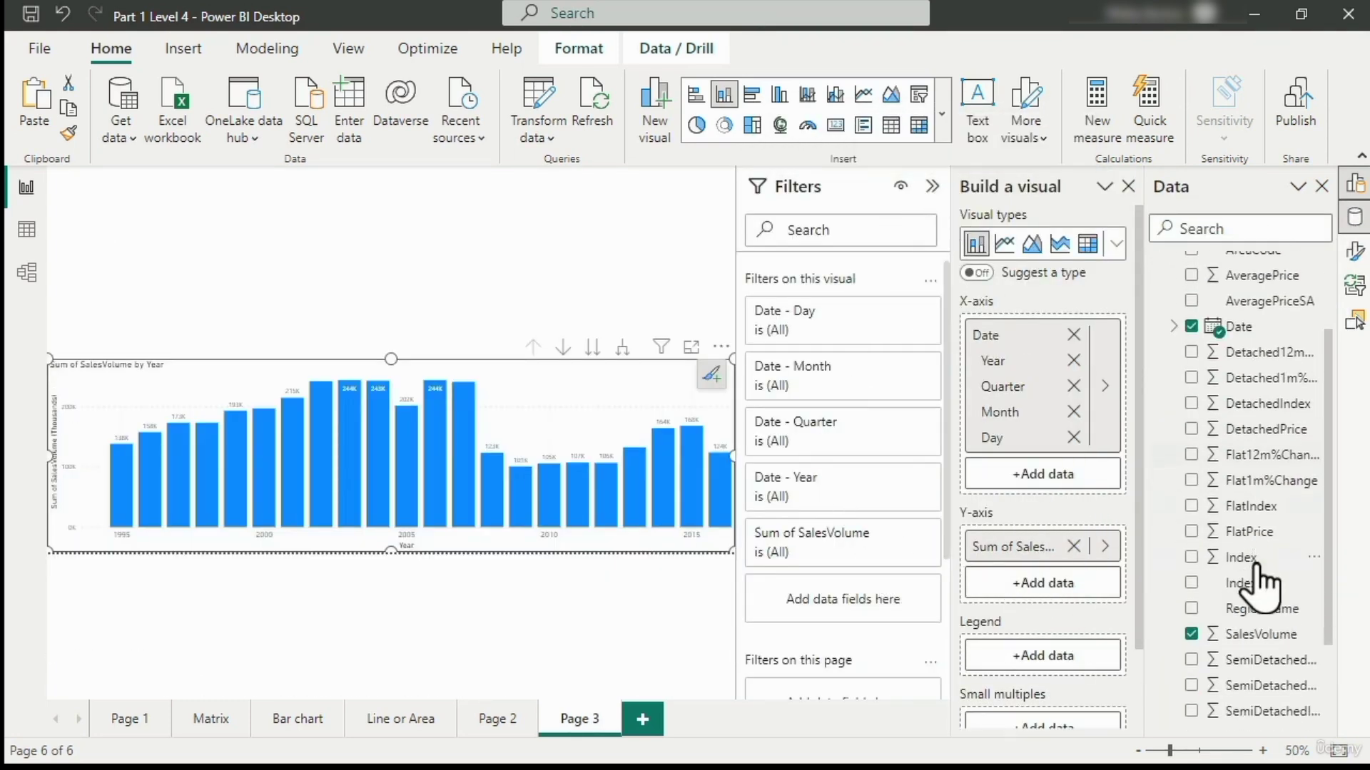
left_click_drag(1220, 585, 842, 599)
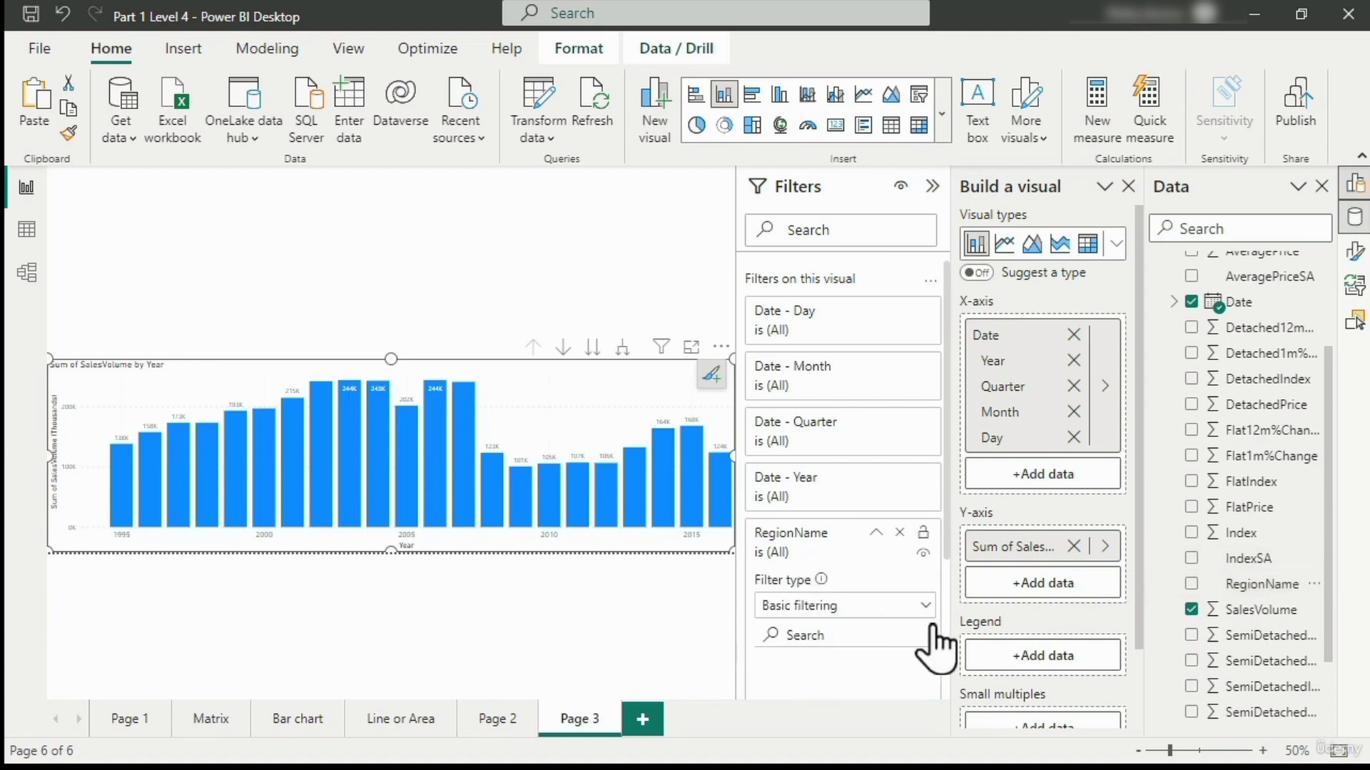
scroll(920, 638, "down", 2)
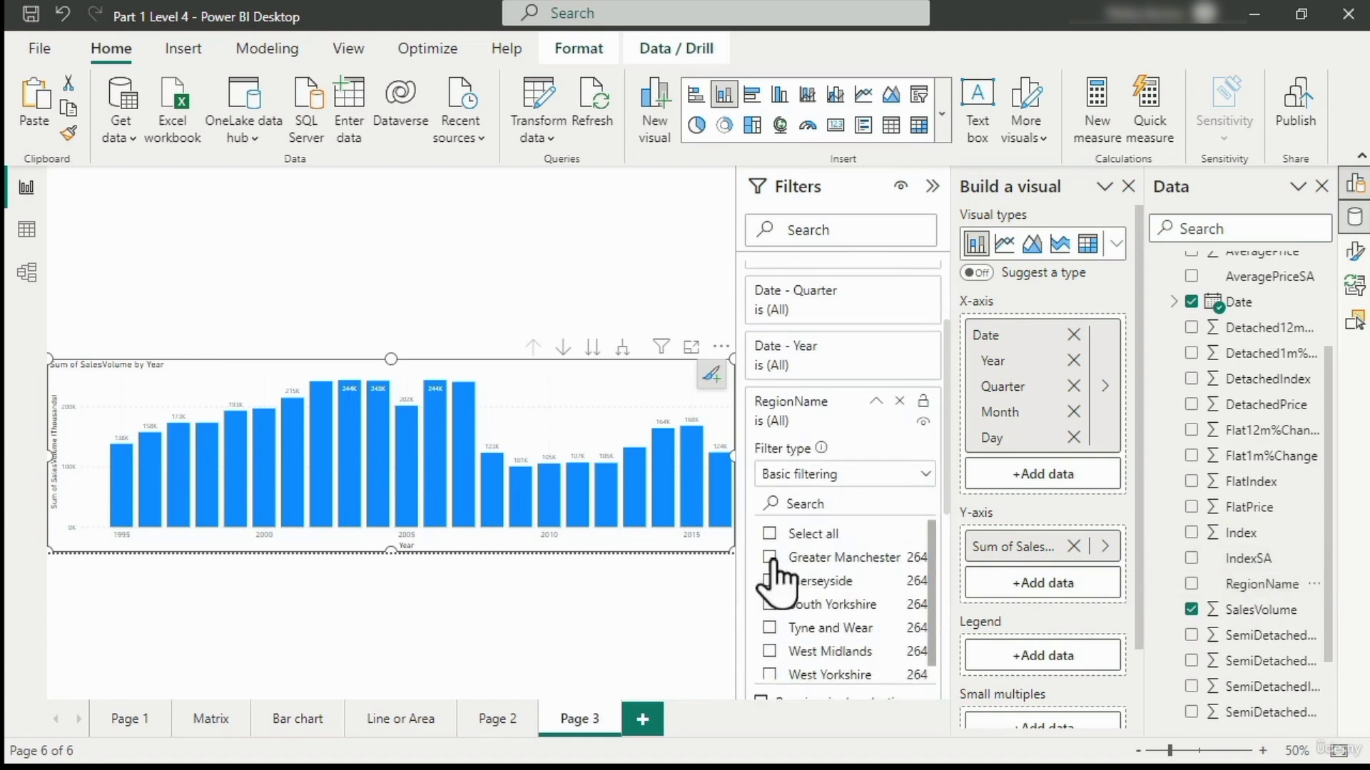
left_click(769, 557)
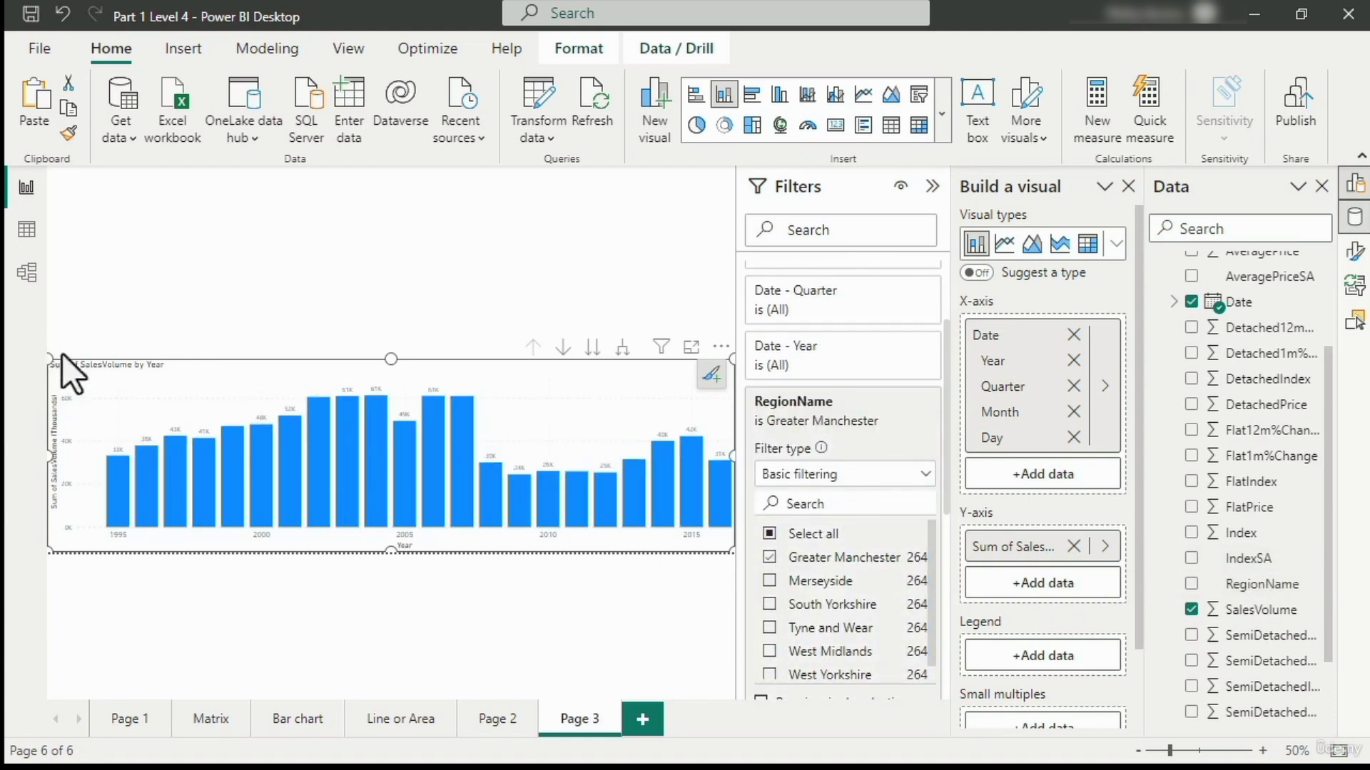
Step: Resize the chart to full page height and just under half the page width, move it to the page's left edge, and place a duplicate beside it
left_click_drag(62, 354, 424, 169)
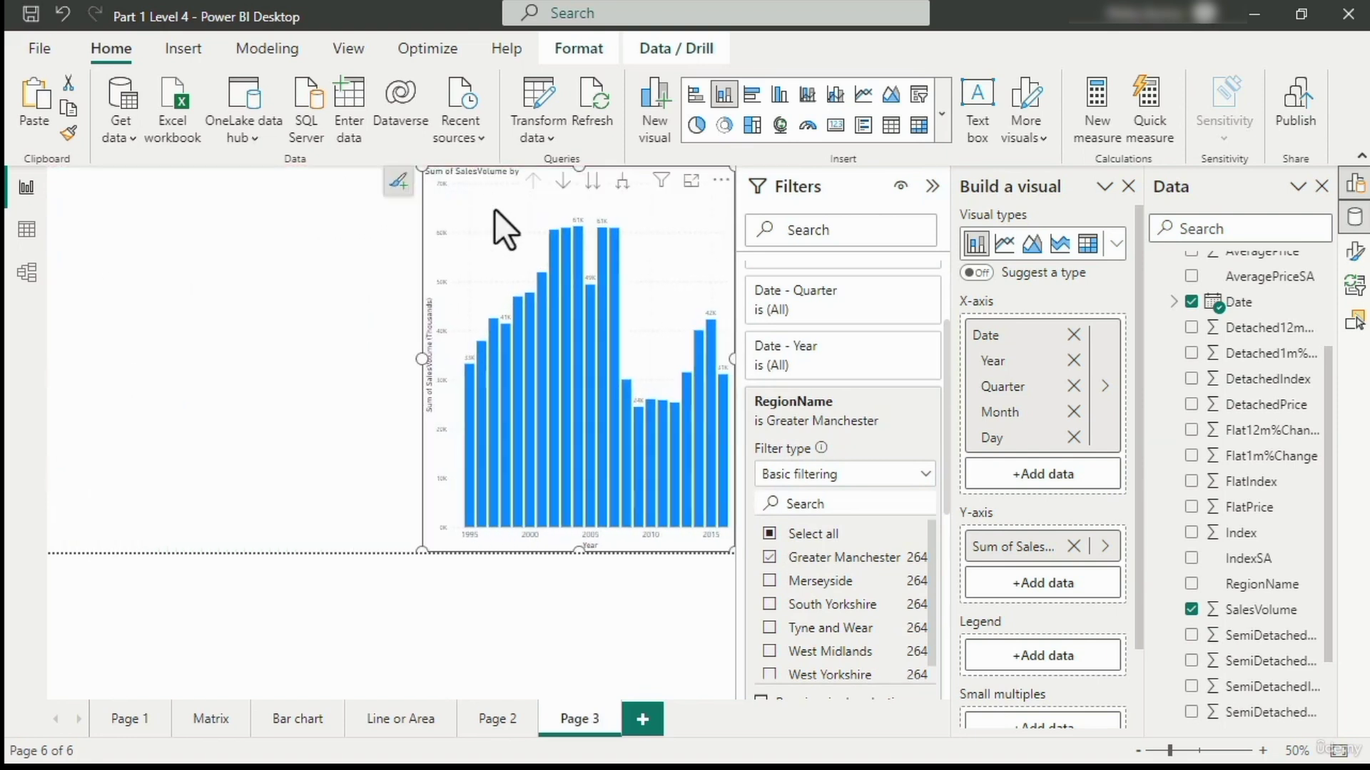
left_click_drag(495, 210, 110, 235)
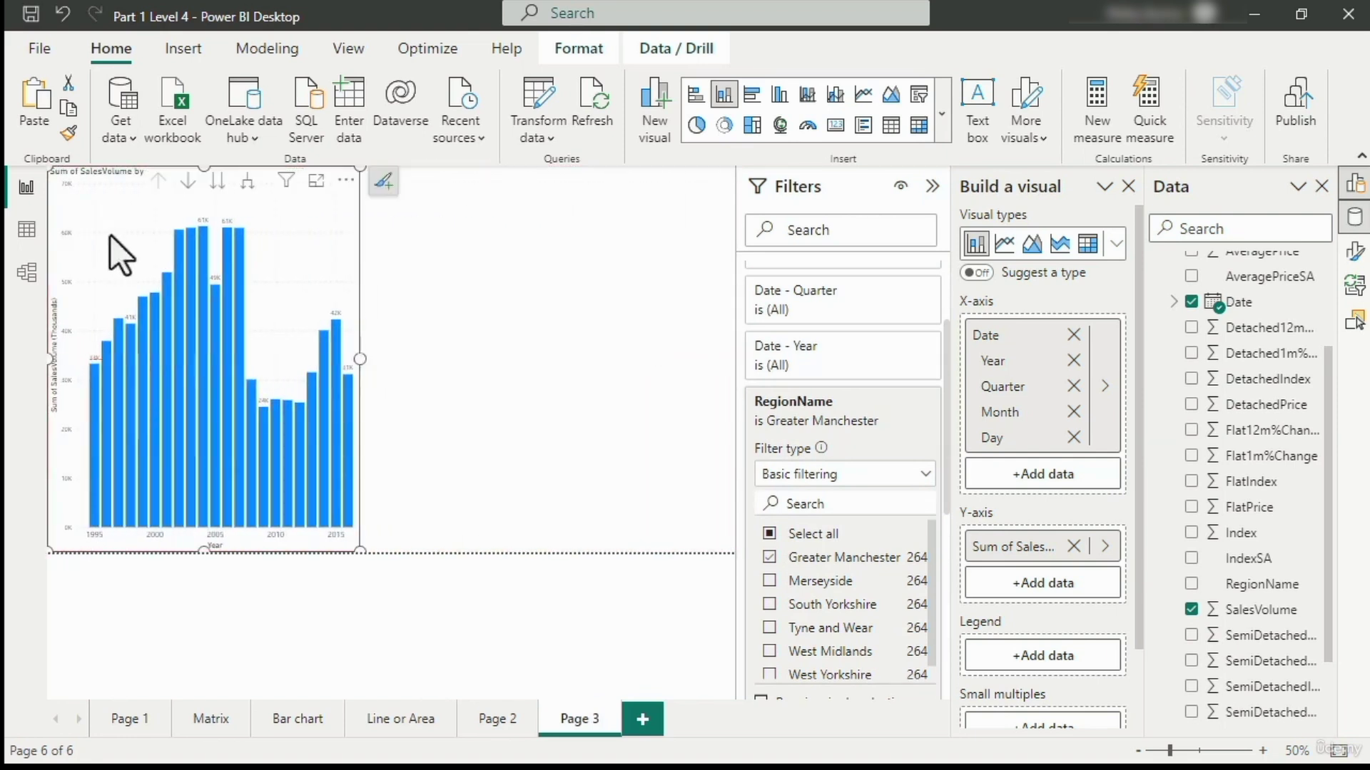
left_click(360, 364)
left_click_drag(324, 260, 710, 247)
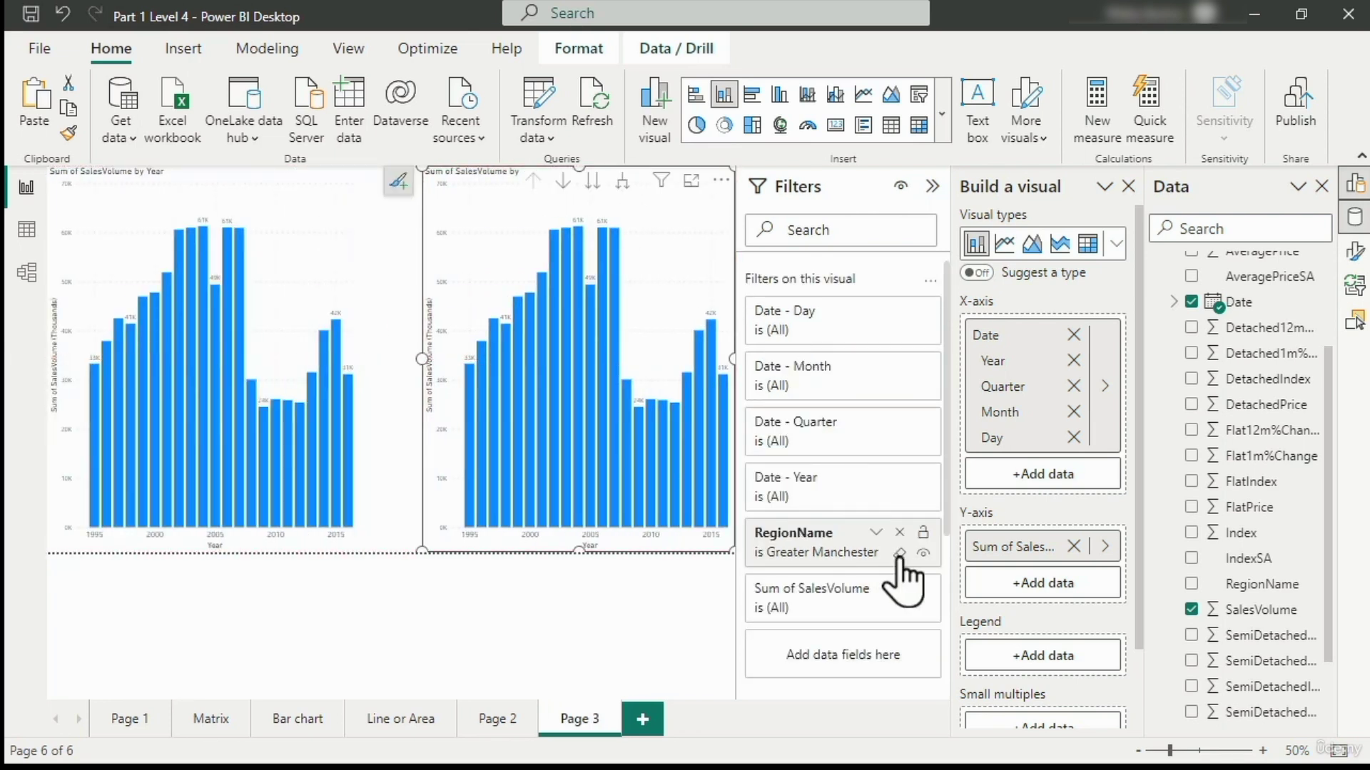
Step: Clear the duplicate chart's RegionName filter and restrict it to Tyne and Wear instead
left_click(899, 554)
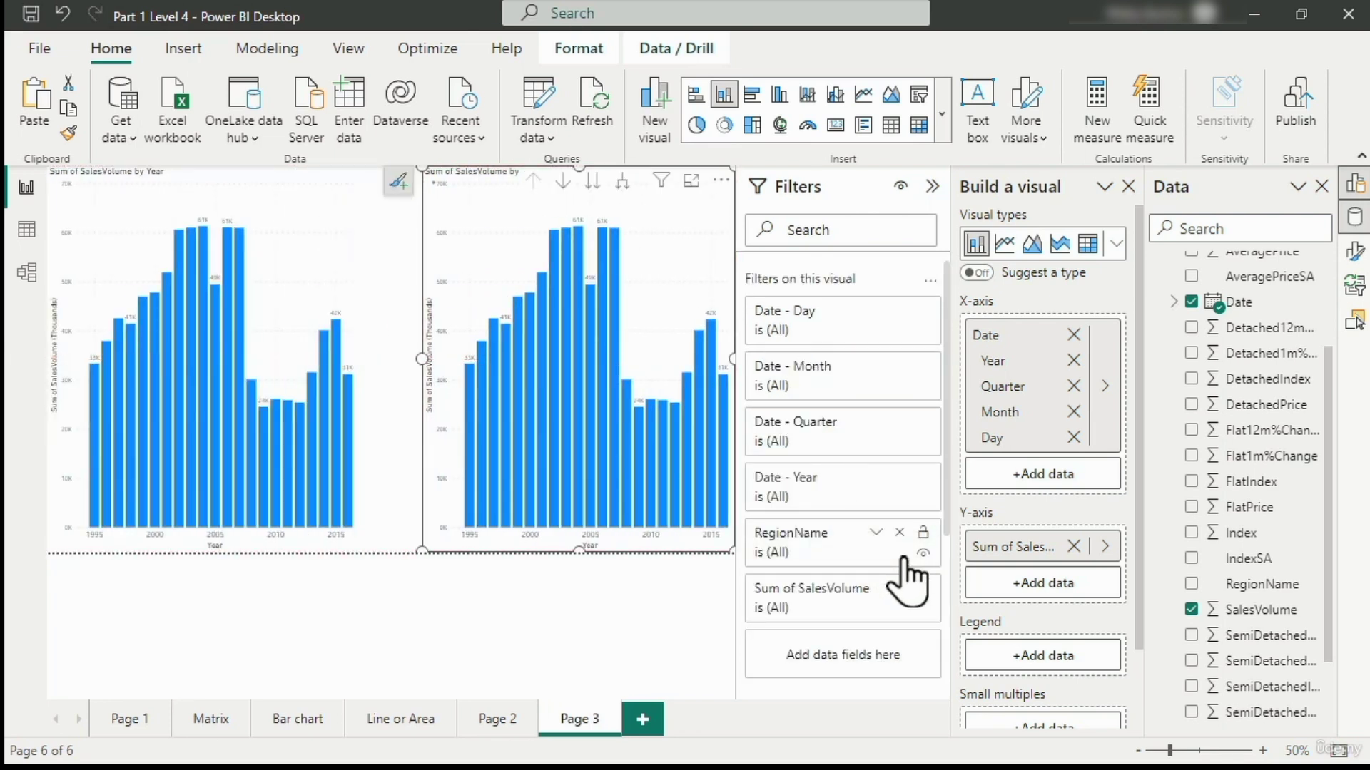
left_click(875, 534)
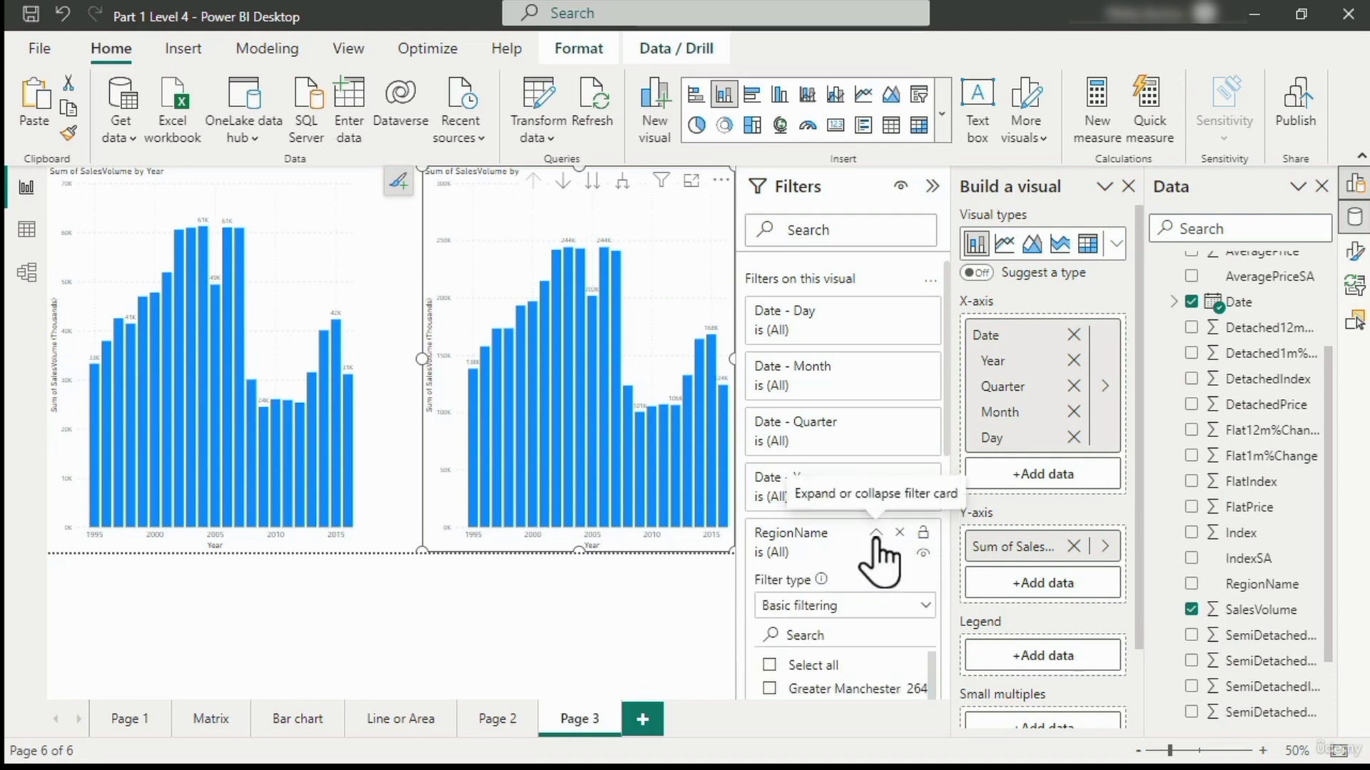
scroll(879, 563, "down", 3)
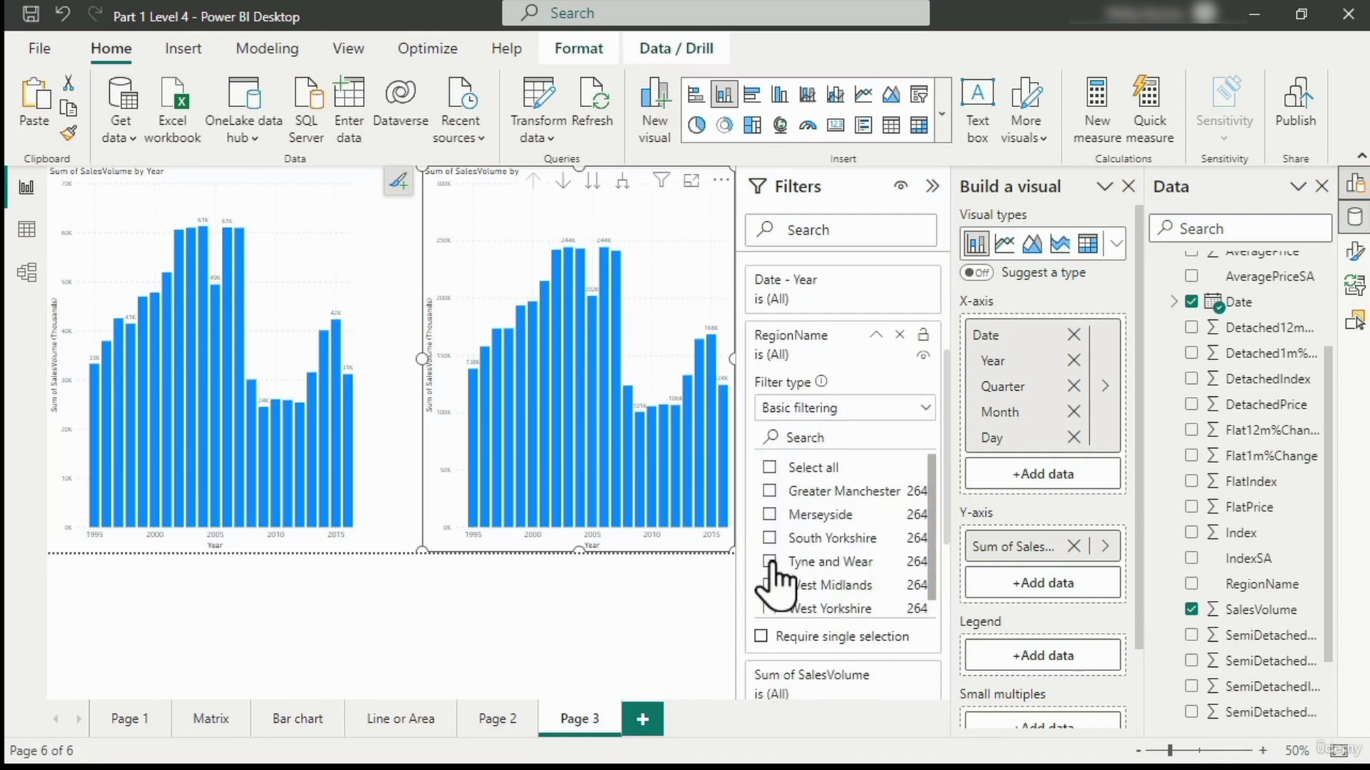
left_click(770, 563)
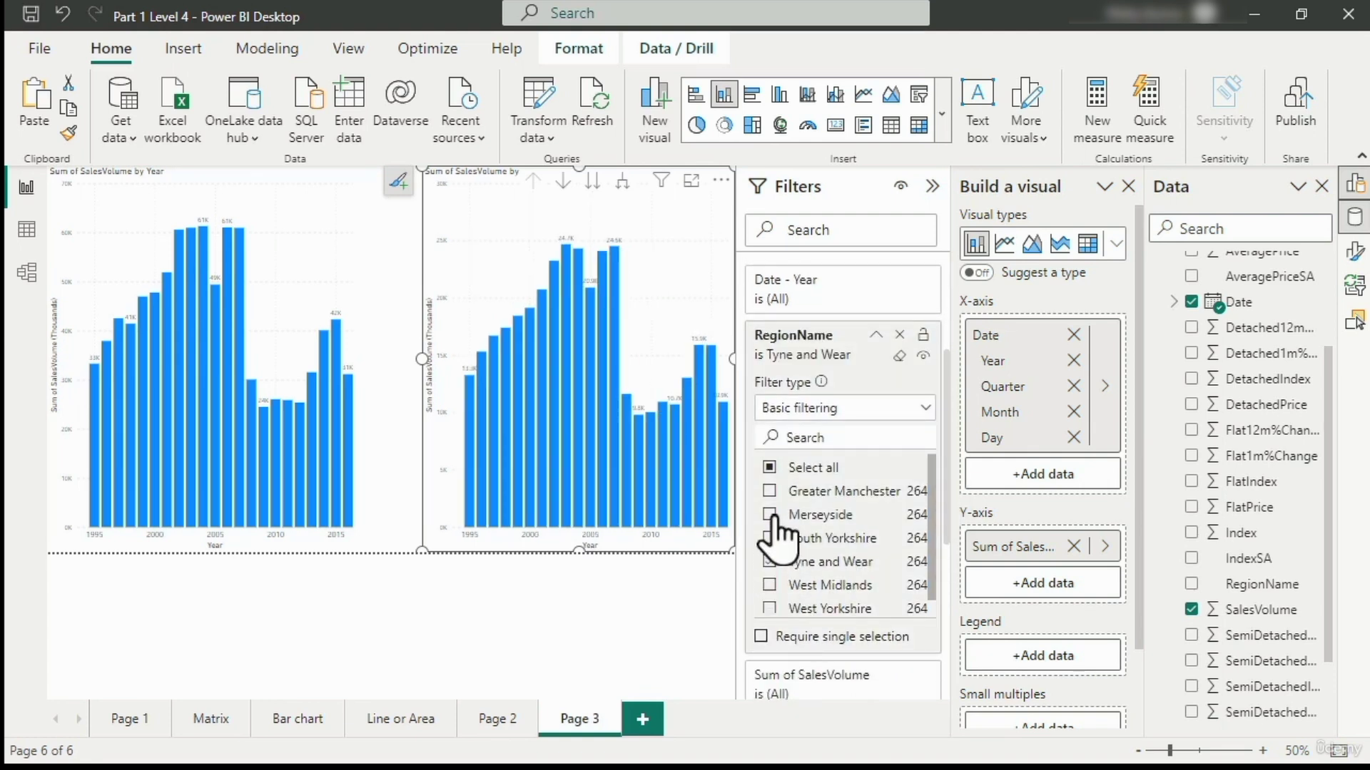
left_click(932, 187)
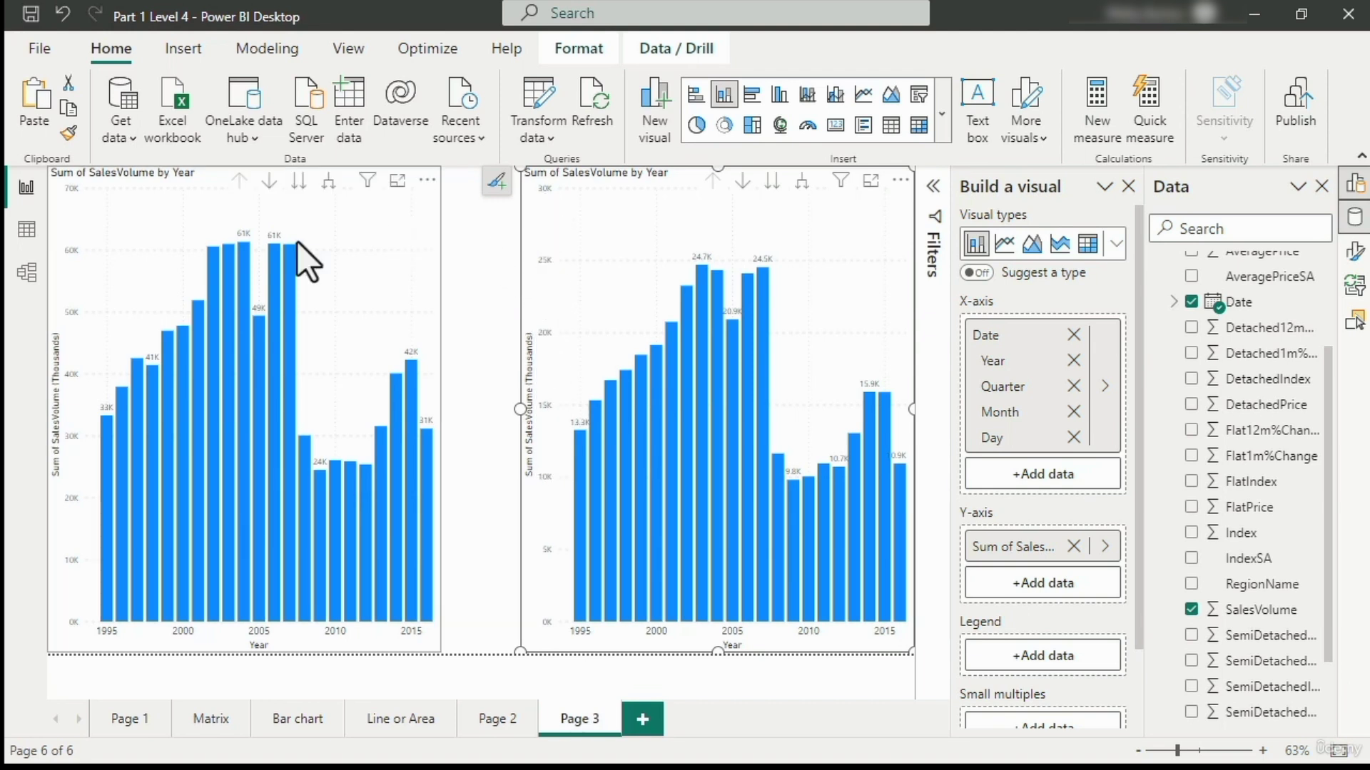
Step: Compare the yearly sales volumes and axis scales of the two charts and delete the Tyne and Wear chart
mouse_move(241, 252)
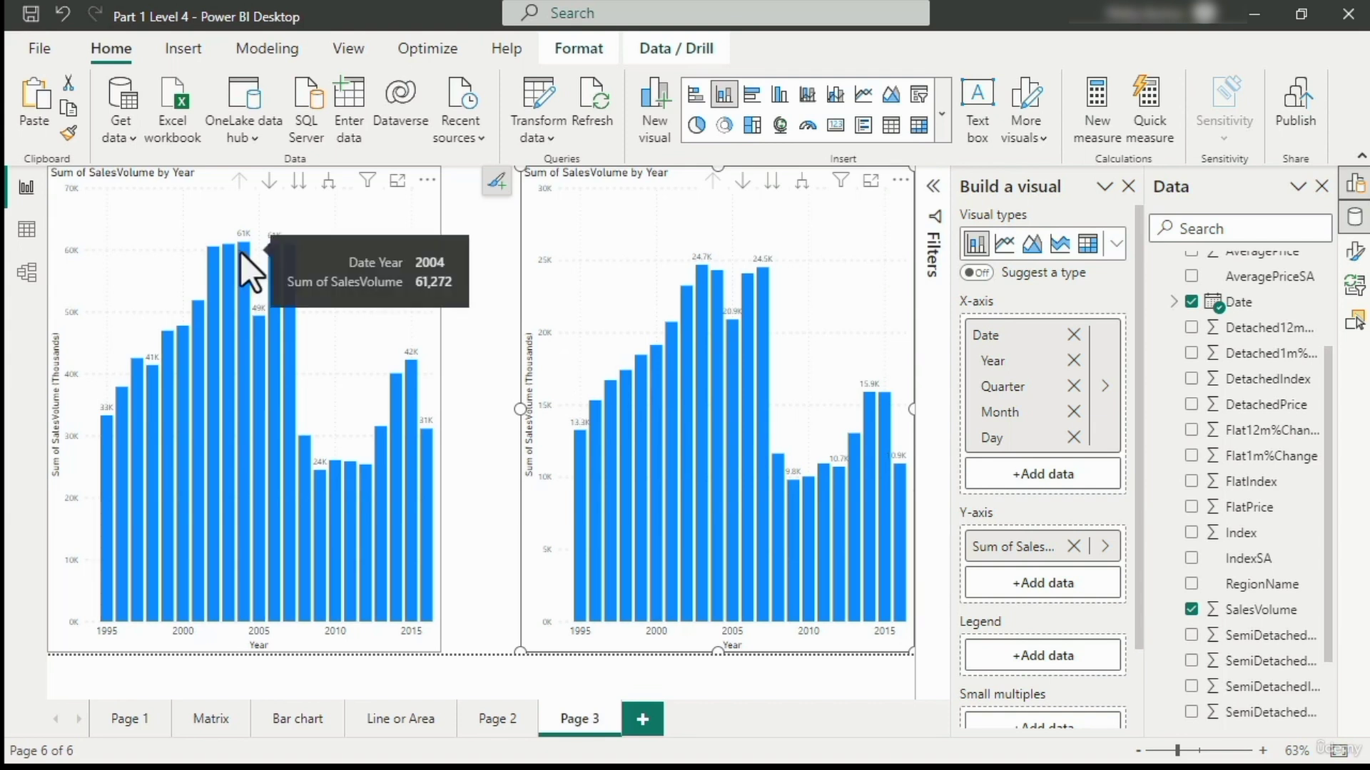
mouse_move(697, 272)
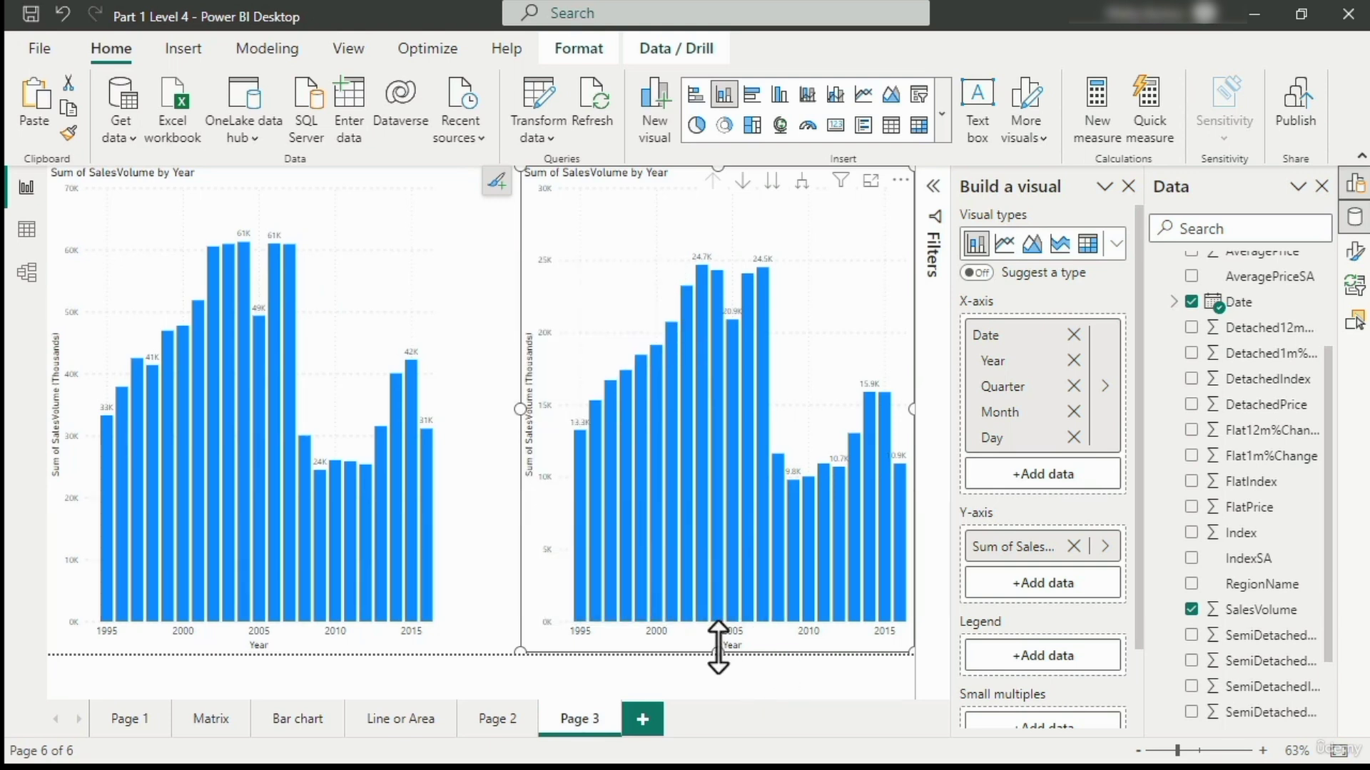
left_click_drag(717, 647, 721, 661)
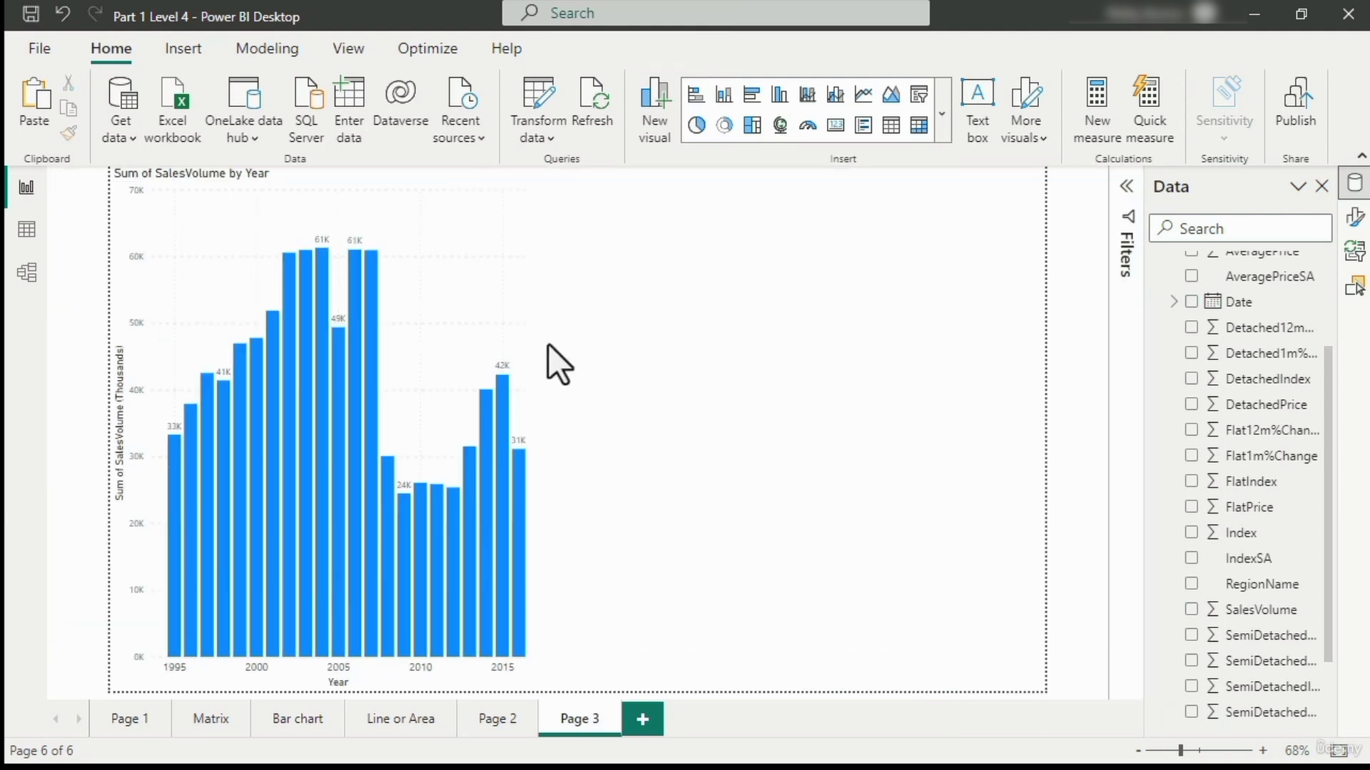
Step: Clear the RegionName filter of the remaining chart and widen it to the full page width
left_click(485, 361)
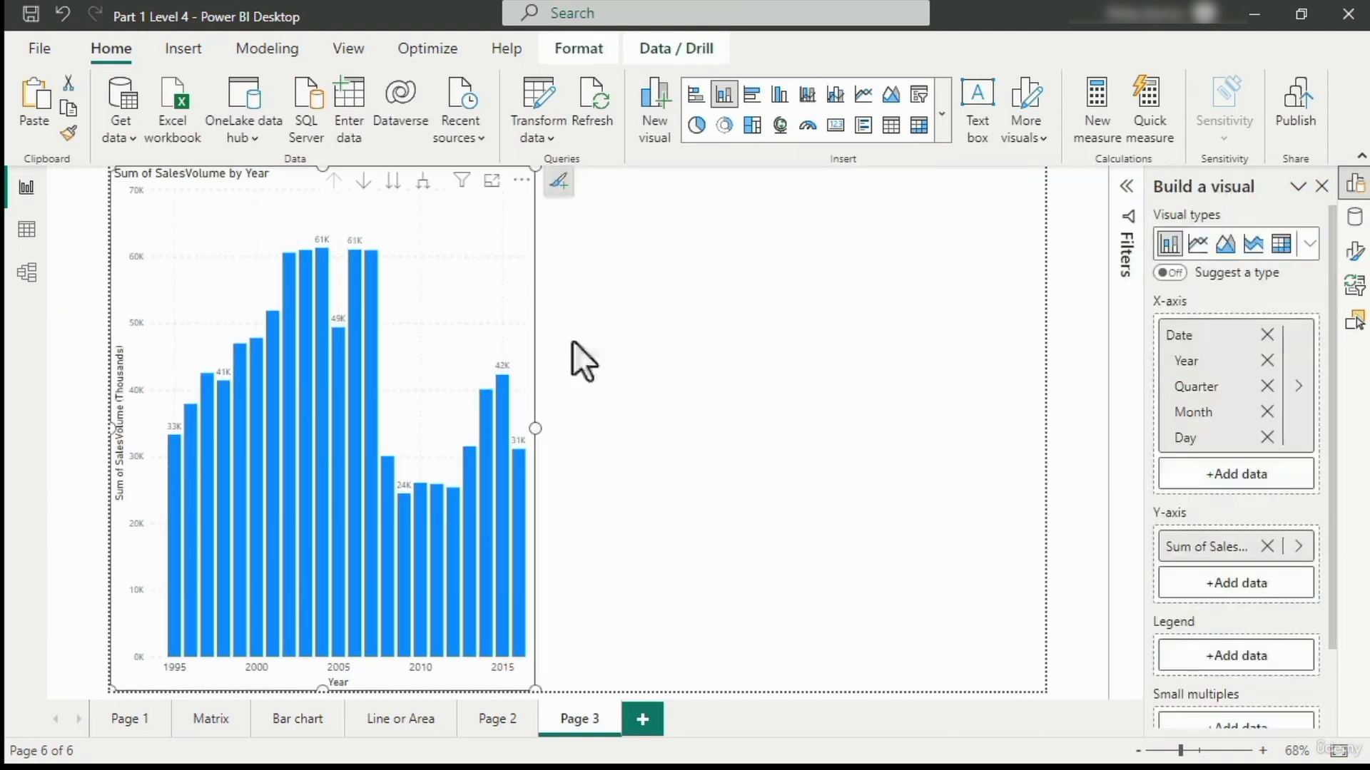
left_click(1126, 185)
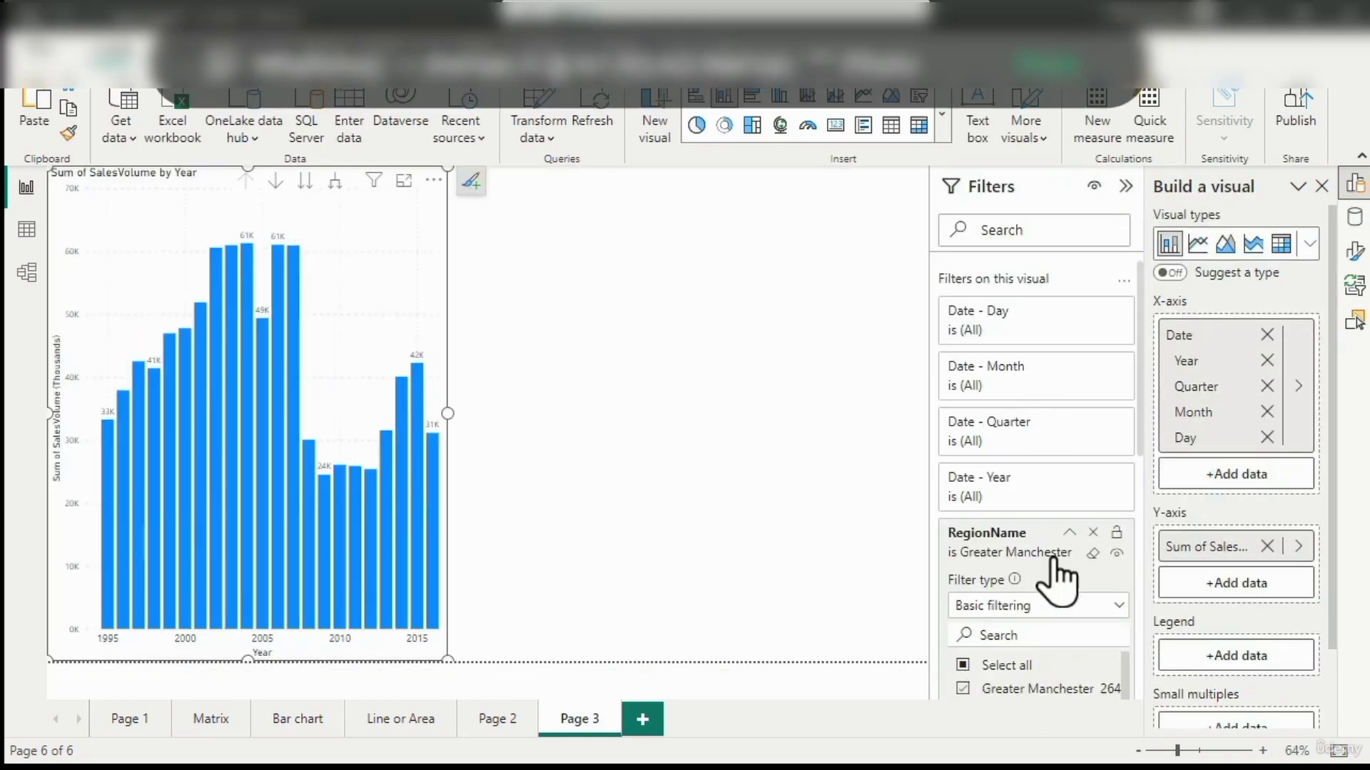
left_click(1093, 553)
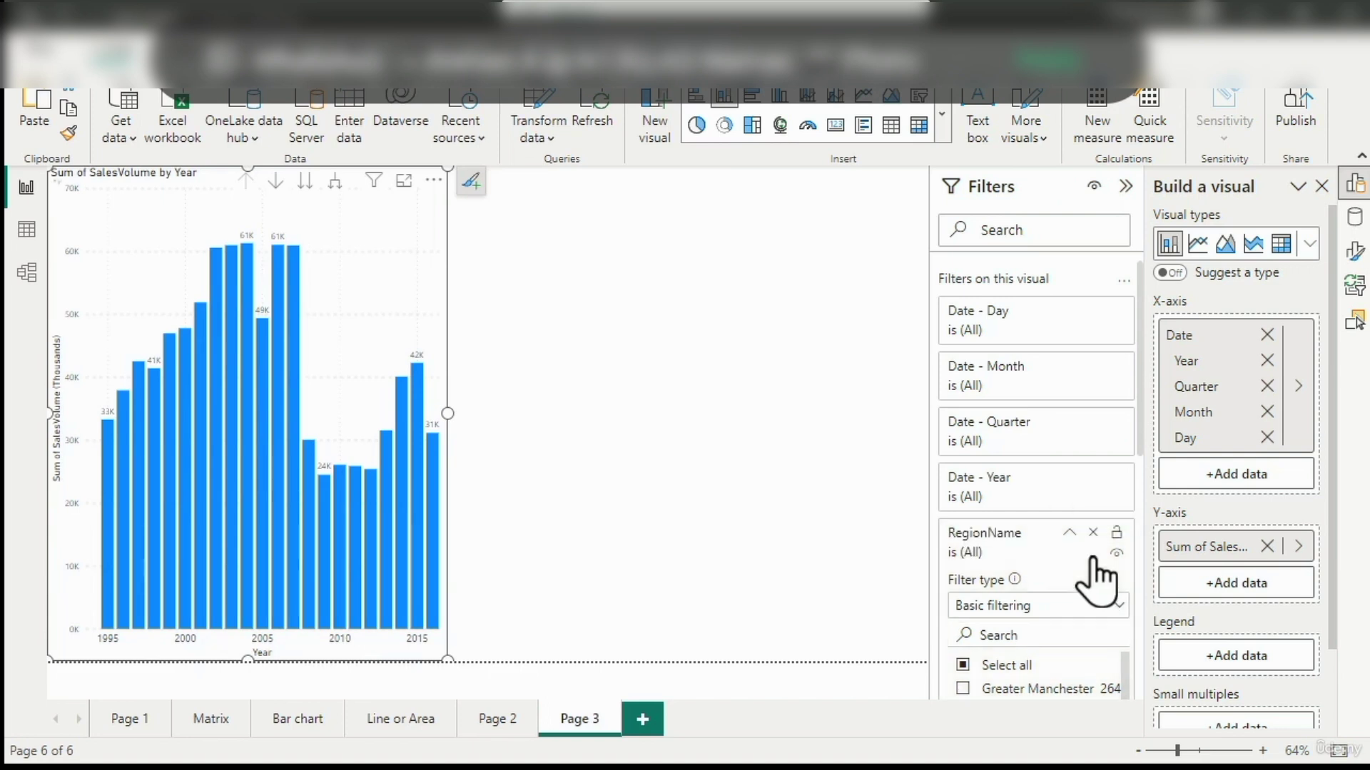
left_click(1126, 186)
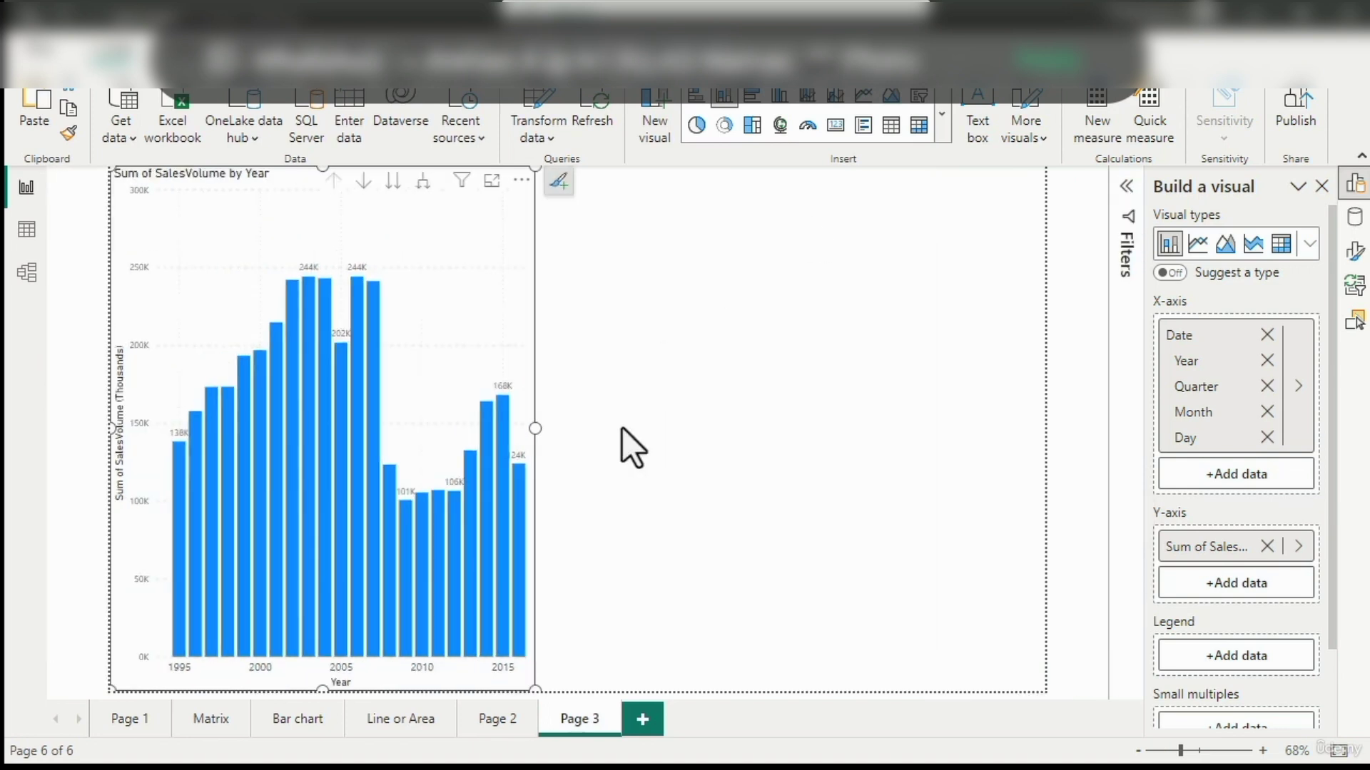
left_click_drag(533, 423, 1120, 425)
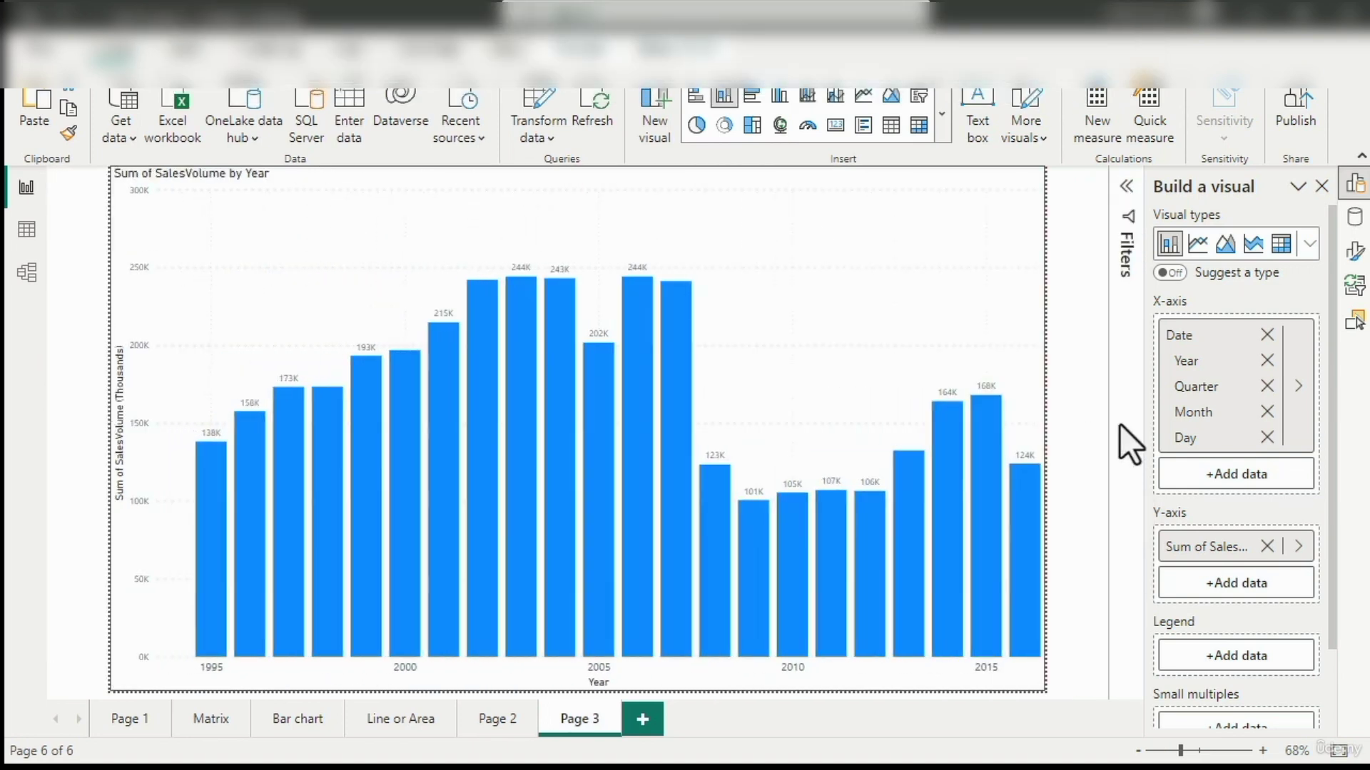
Step: Add the RegionName field to the chart's small multiples to split it into one chart per region
right_click(1354, 216)
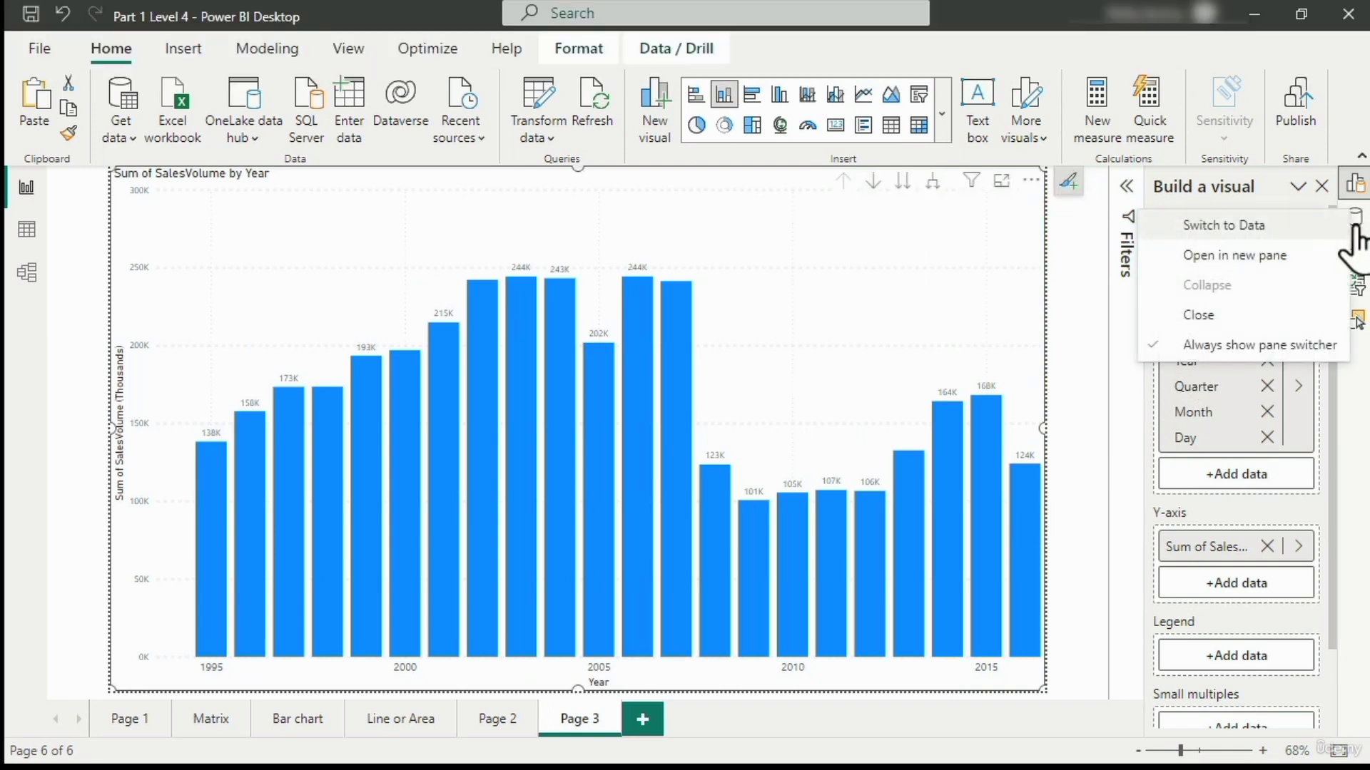
left_click(1295, 266)
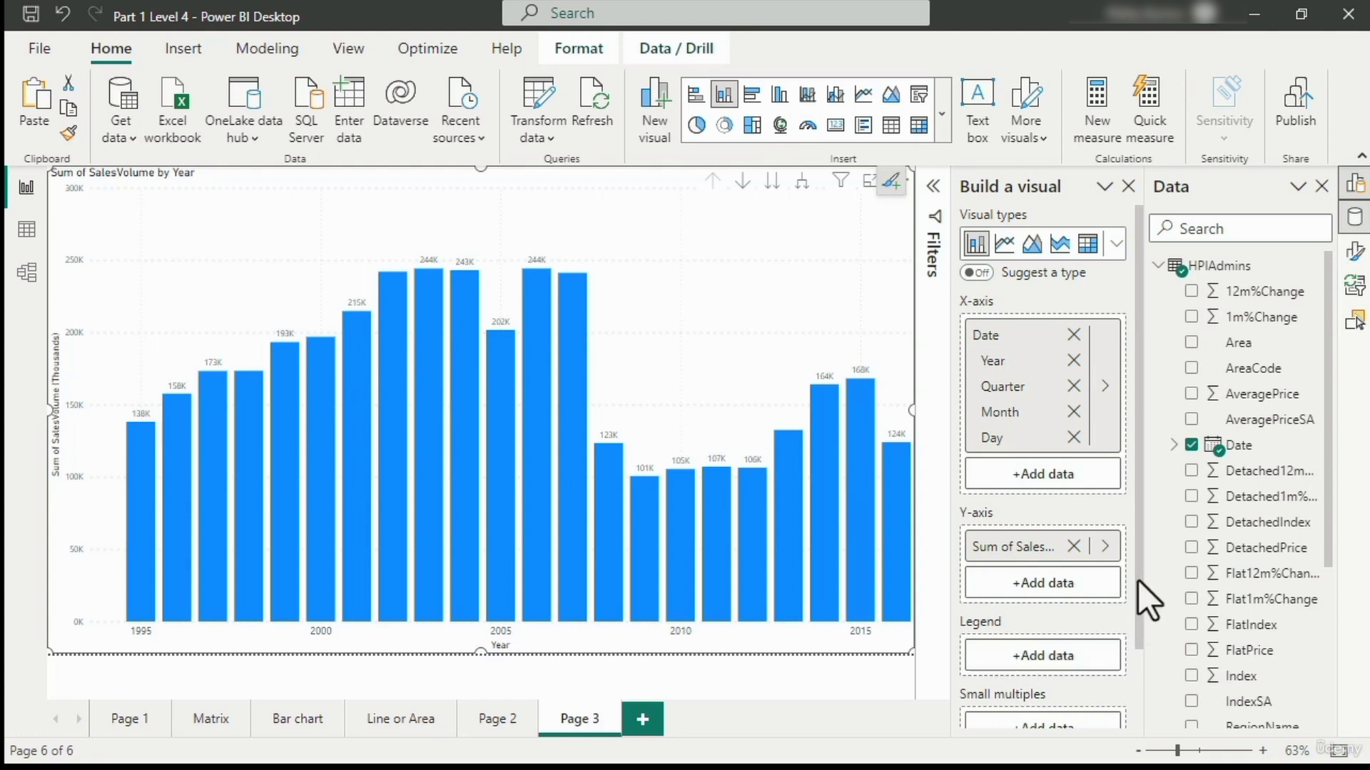
left_click_drag(1138, 580, 1133, 678)
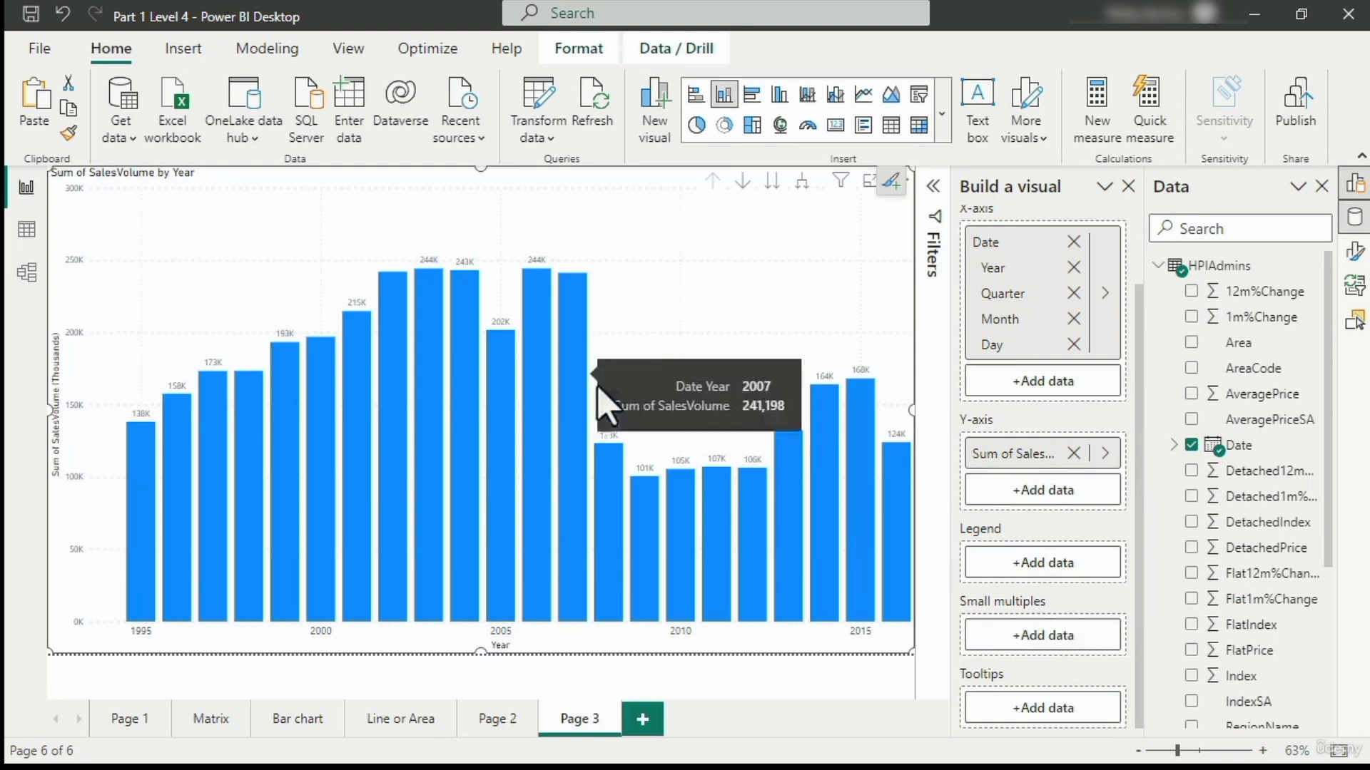
left_click_drag(1327, 506, 1324, 731)
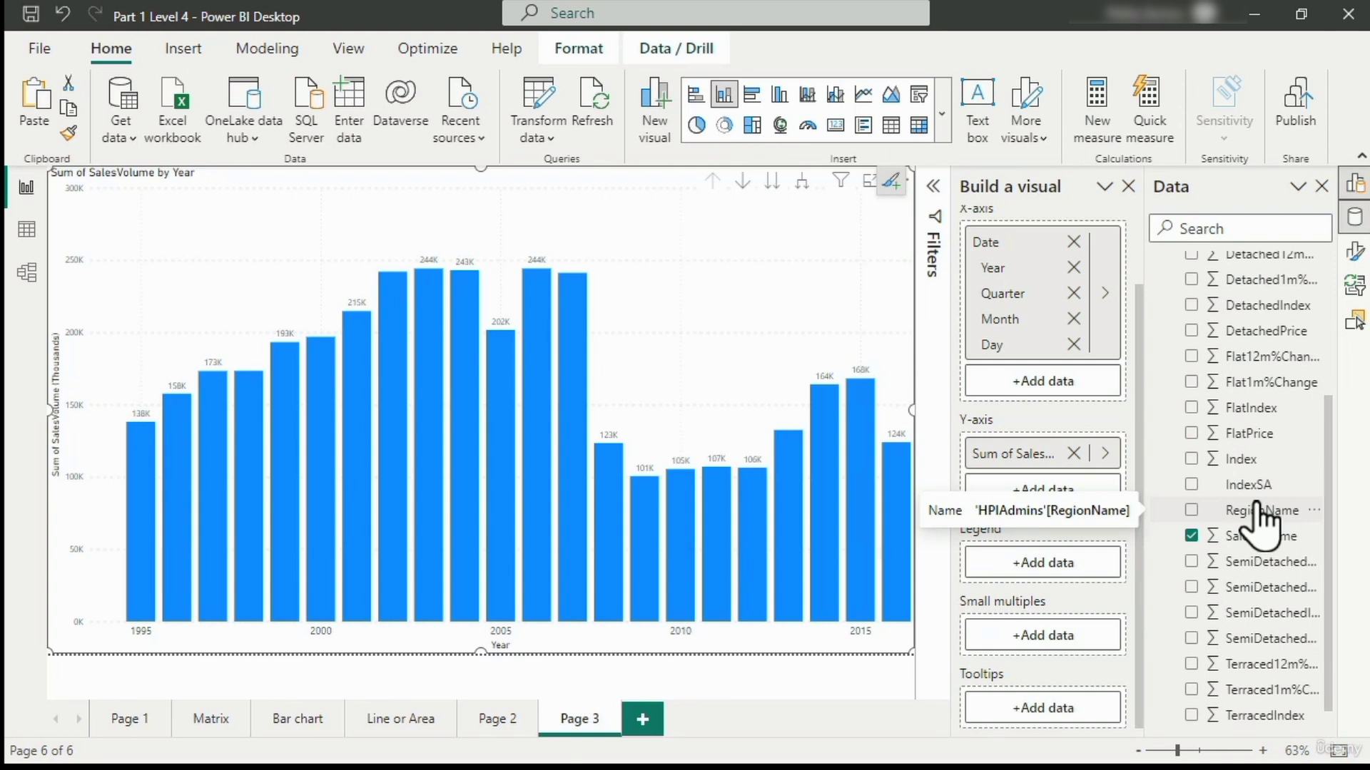
left_click_drag(1259, 510, 1043, 635)
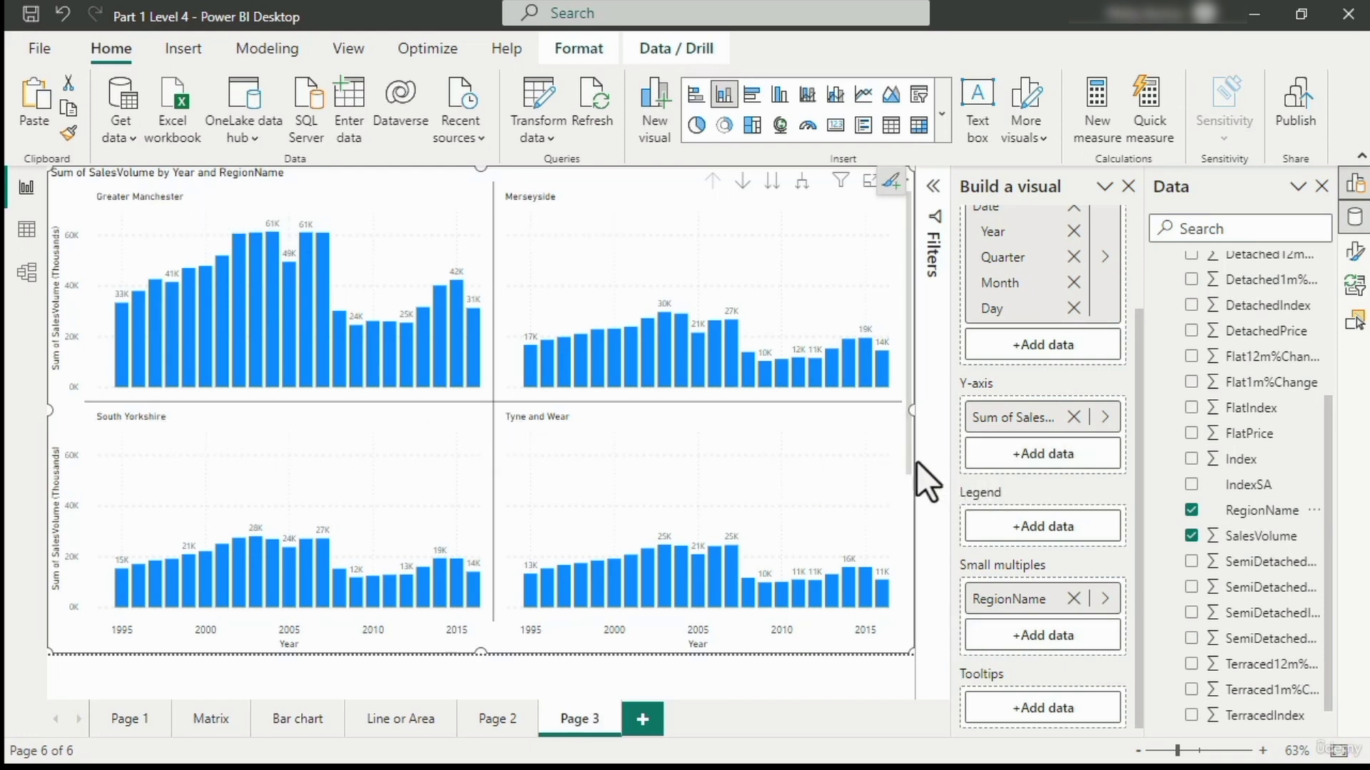
Step: Look through the small multiple charts of all regions and compare their sales volumes on the shared axis
left_click_drag(906, 464, 901, 628)
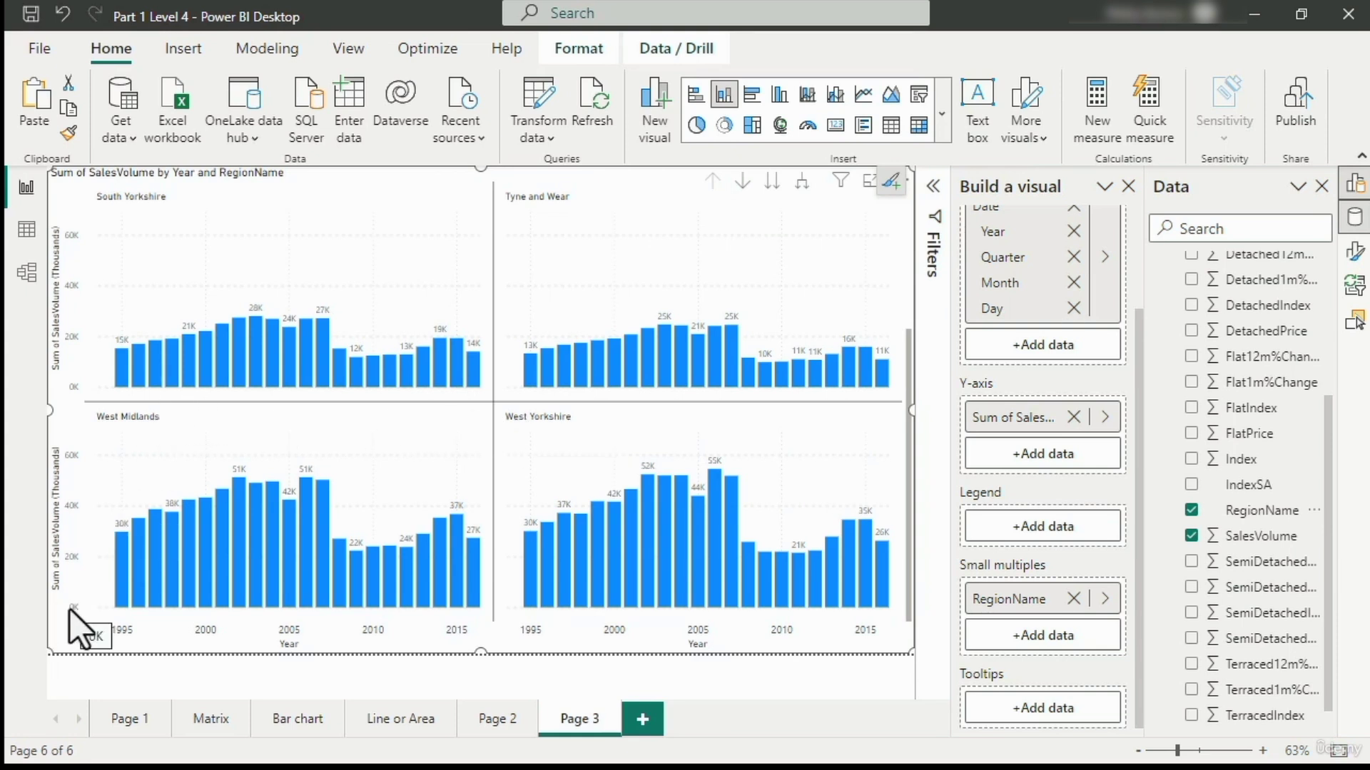
scroll(74, 605, "up", 3)
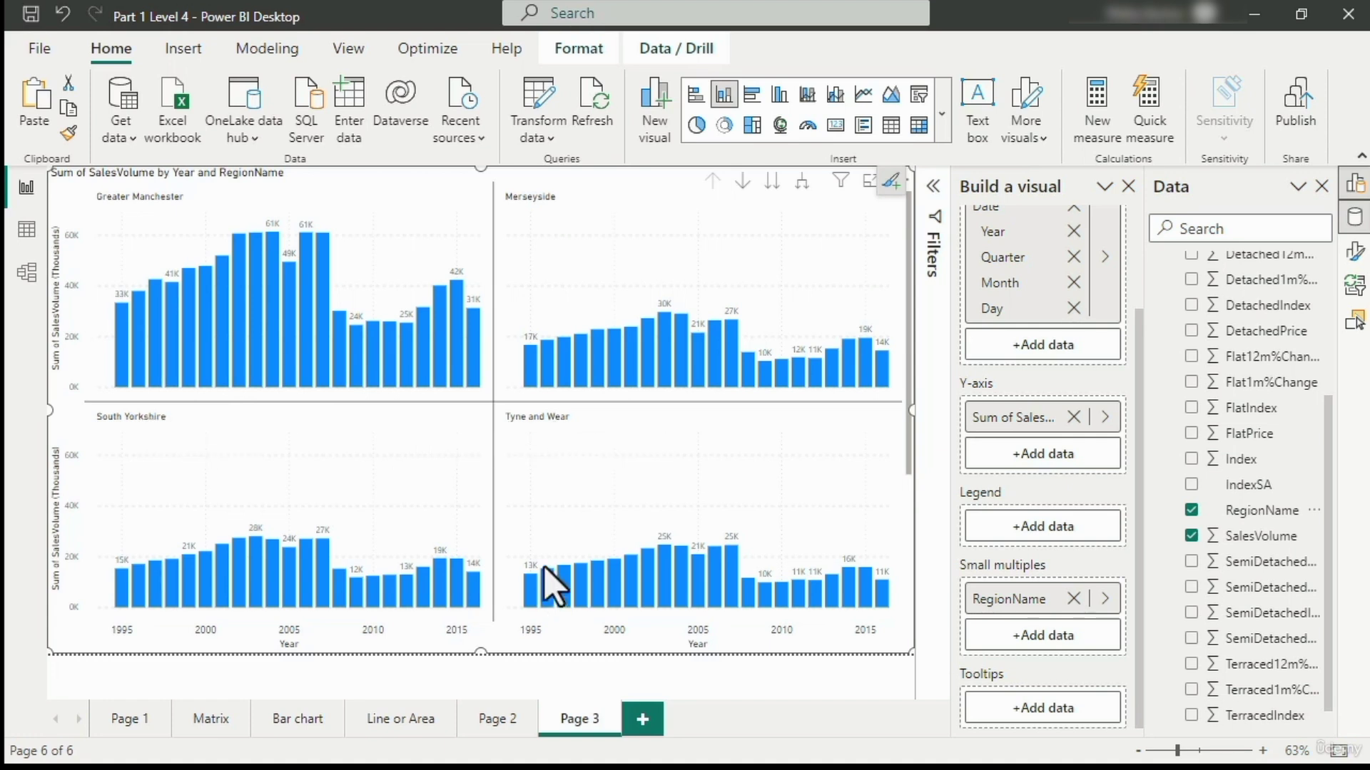
scroll(545, 575, "down", 3)
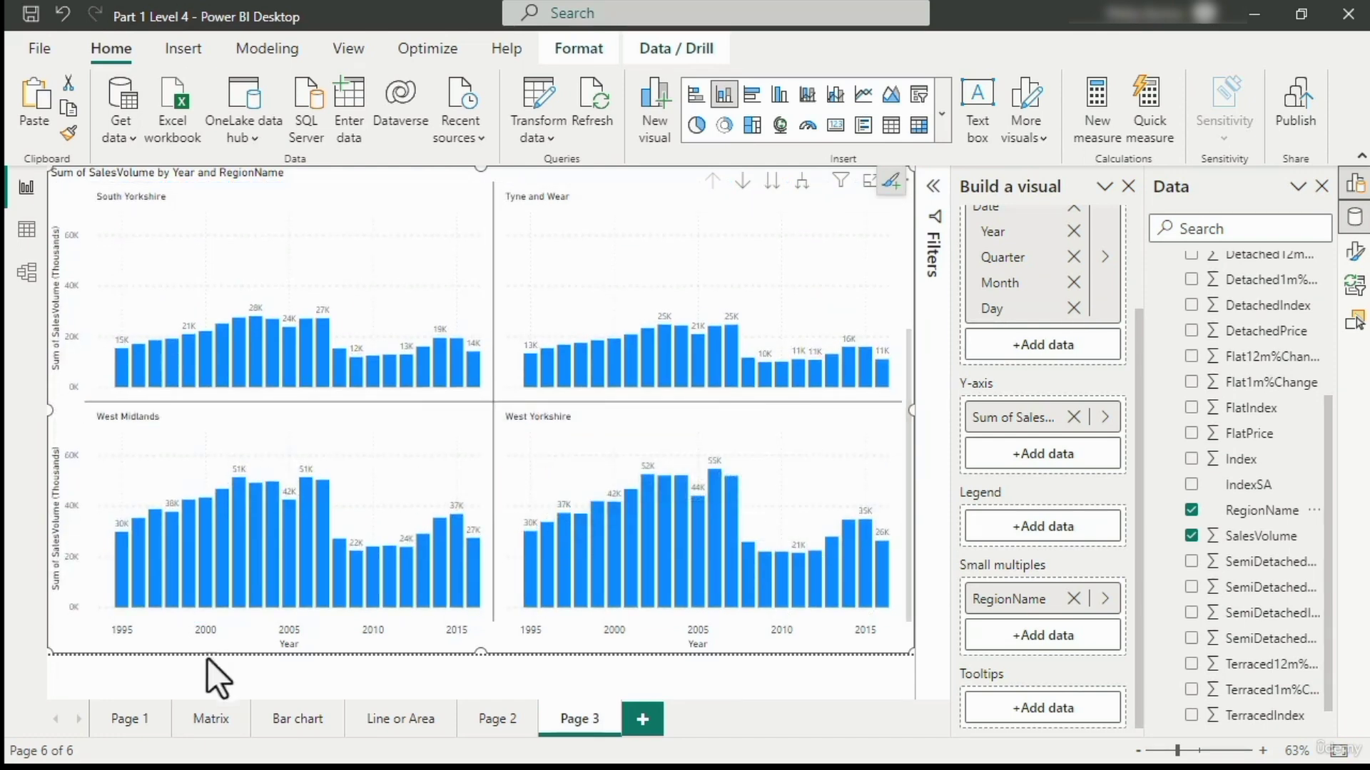
Step: Look up the fields by which the Sales Volume per Region Name table on Page 1 can be sorted
left_click(135, 717)
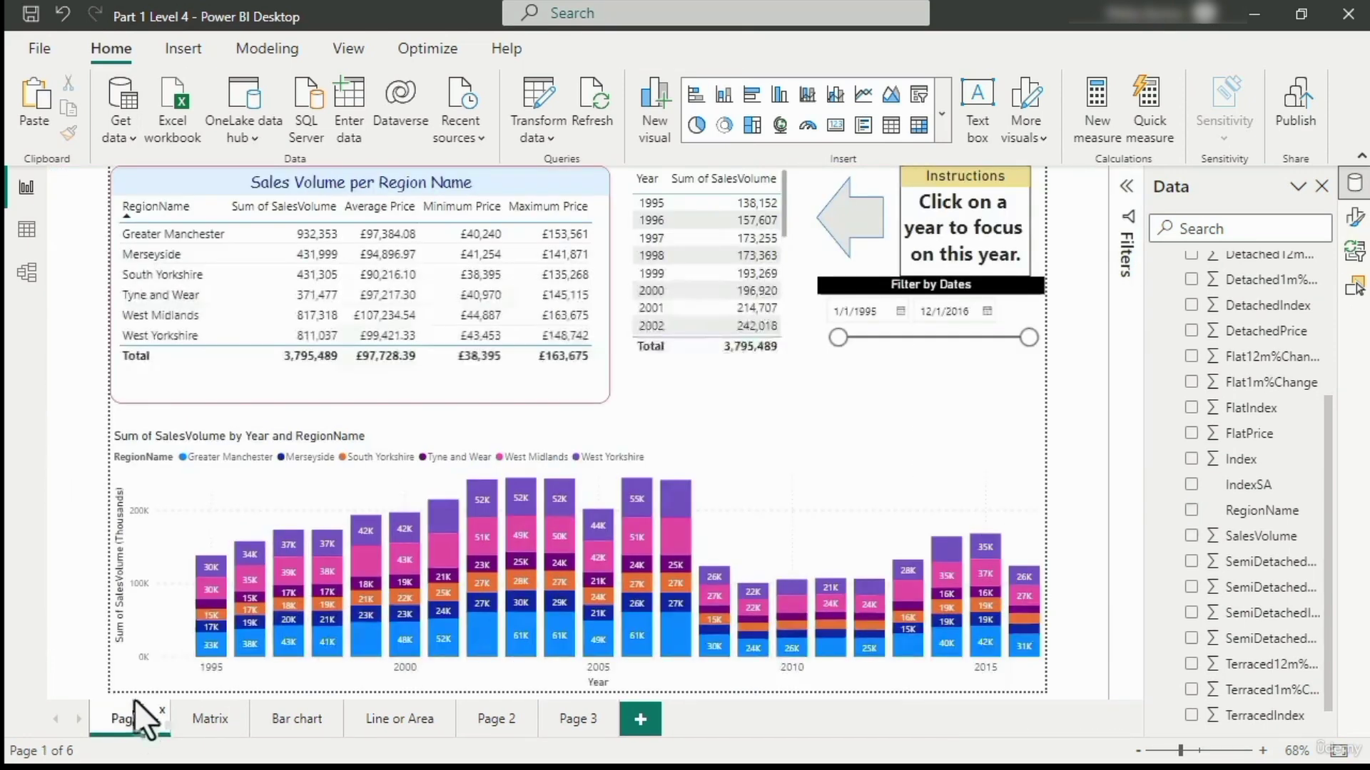
left_click(528, 383)
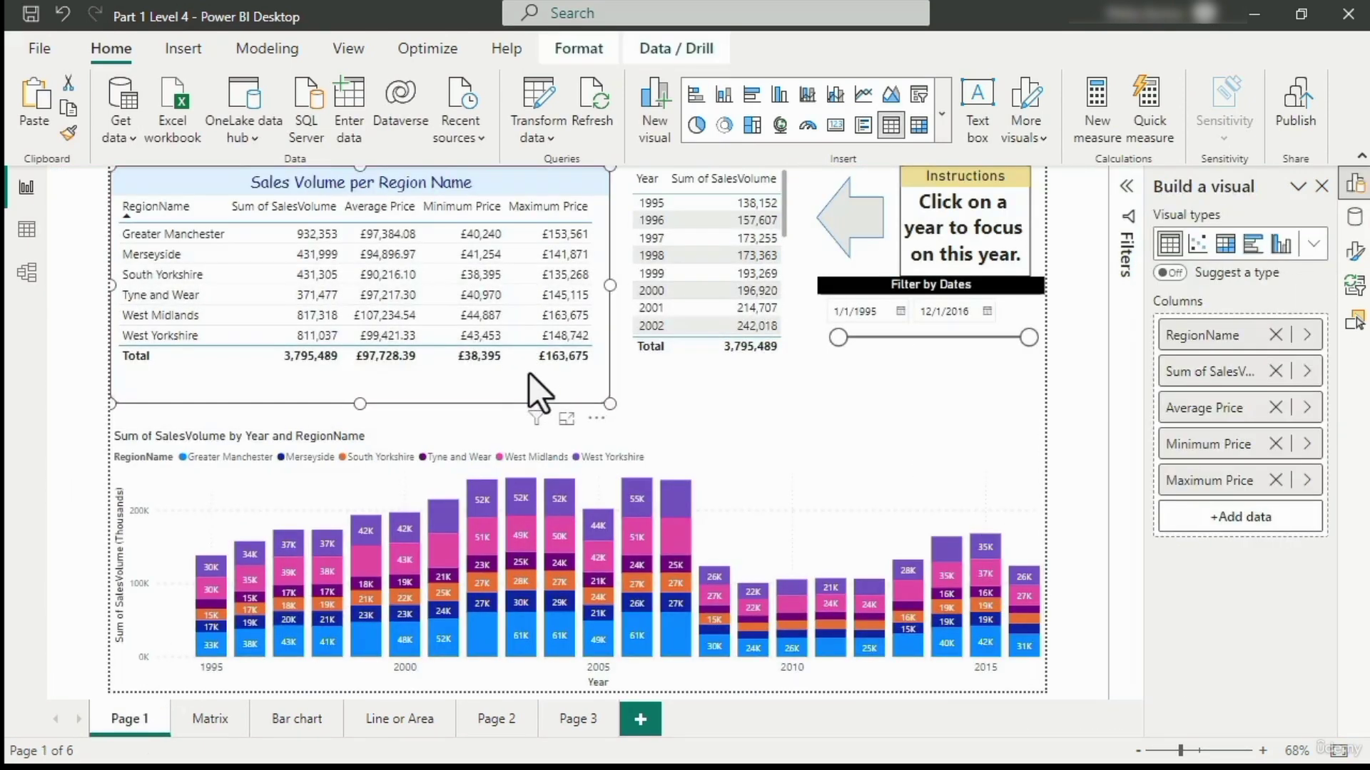
left_click(596, 419)
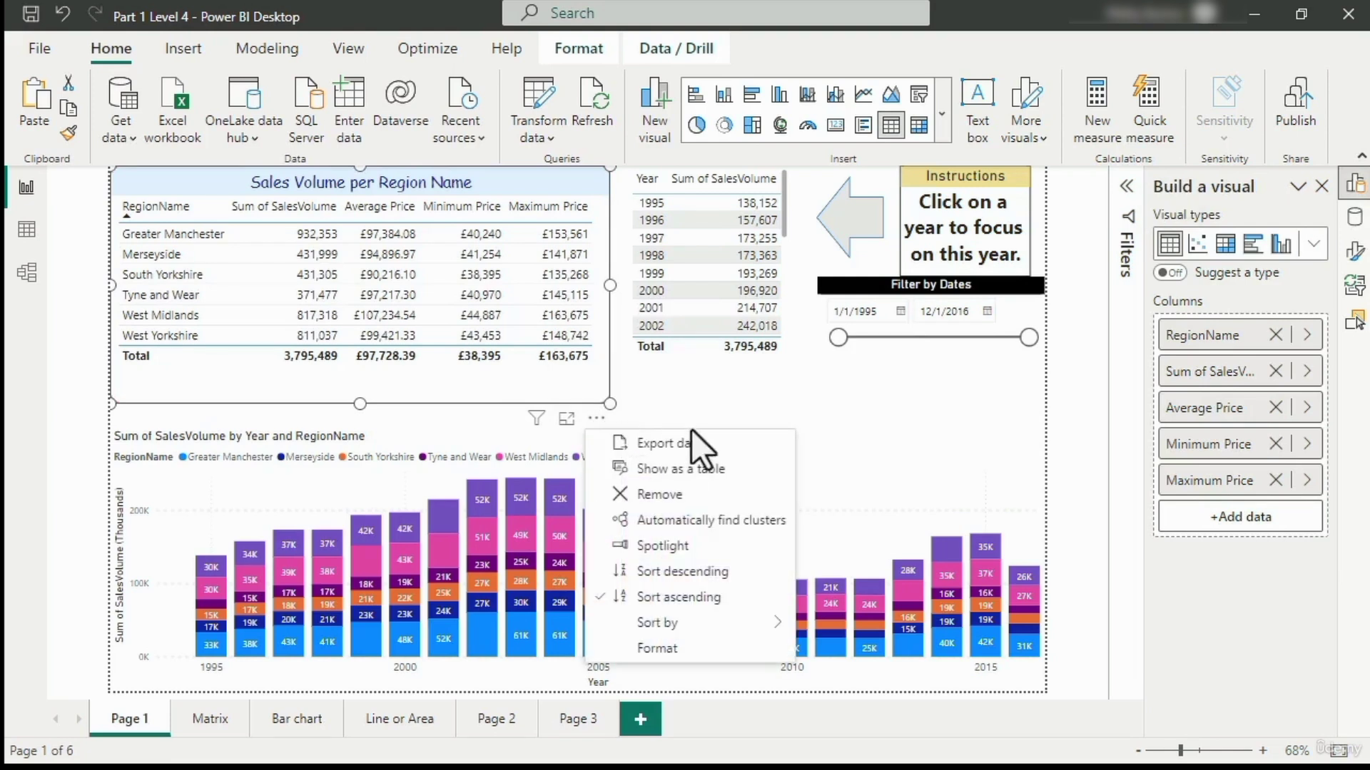
mouse_move(724, 622)
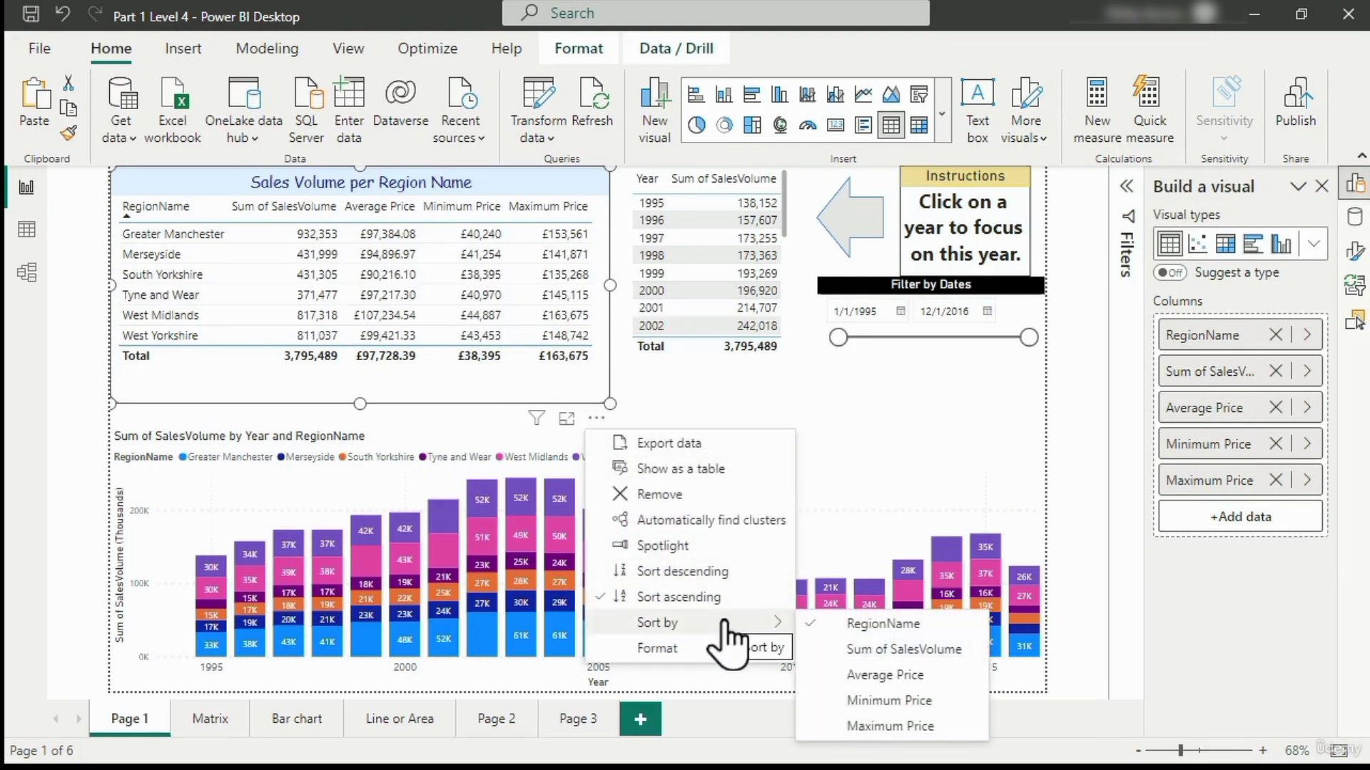
Step: Rename Page 3 as Small Multiple
left_click(565, 721)
right_click(571, 721)
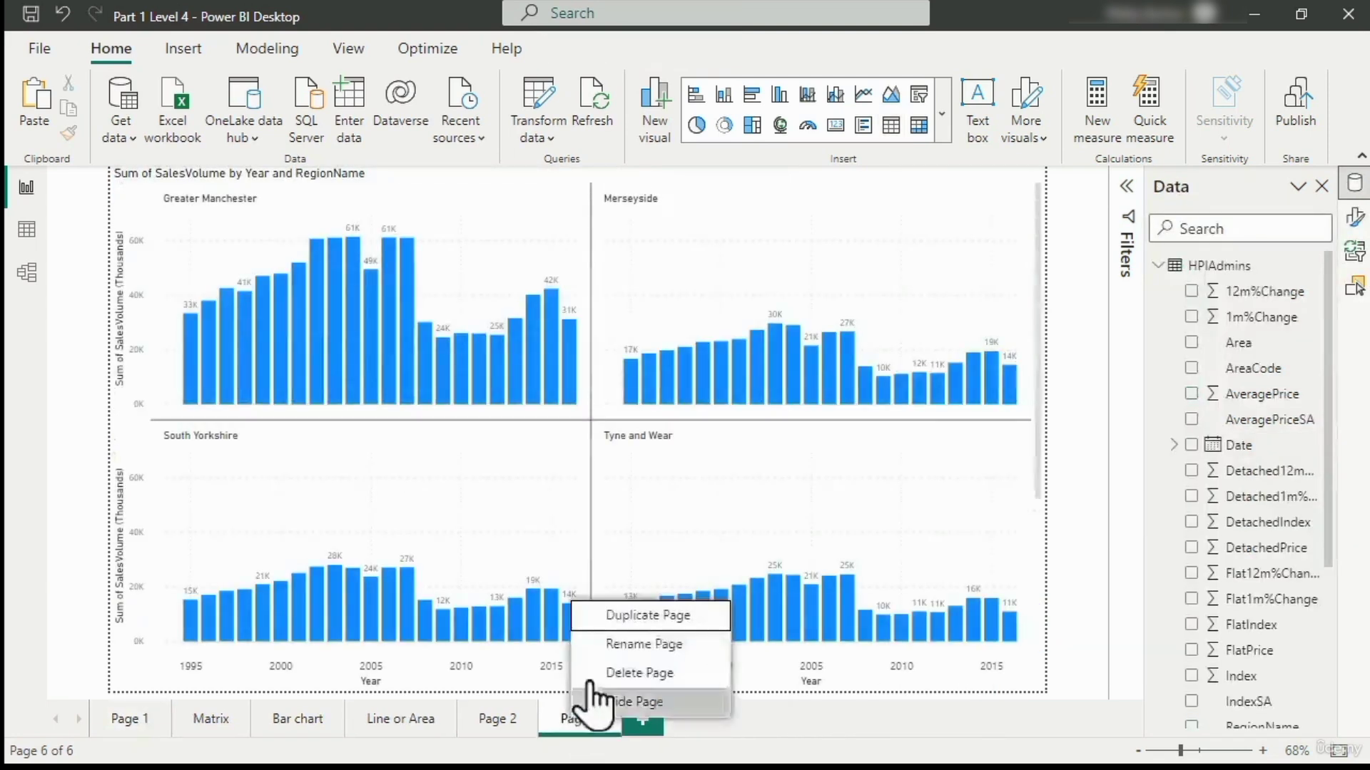
left_click(633, 649)
type("Small Multiple")
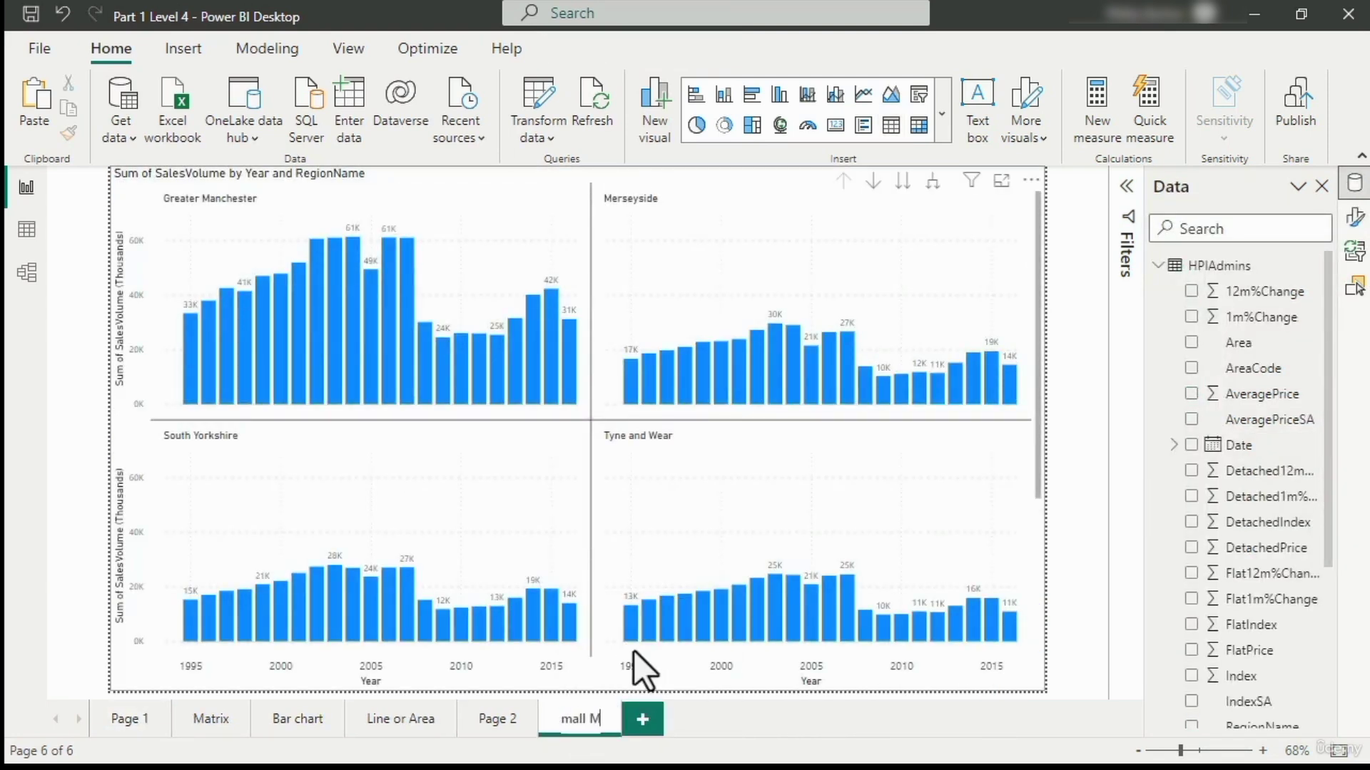
key("Return")
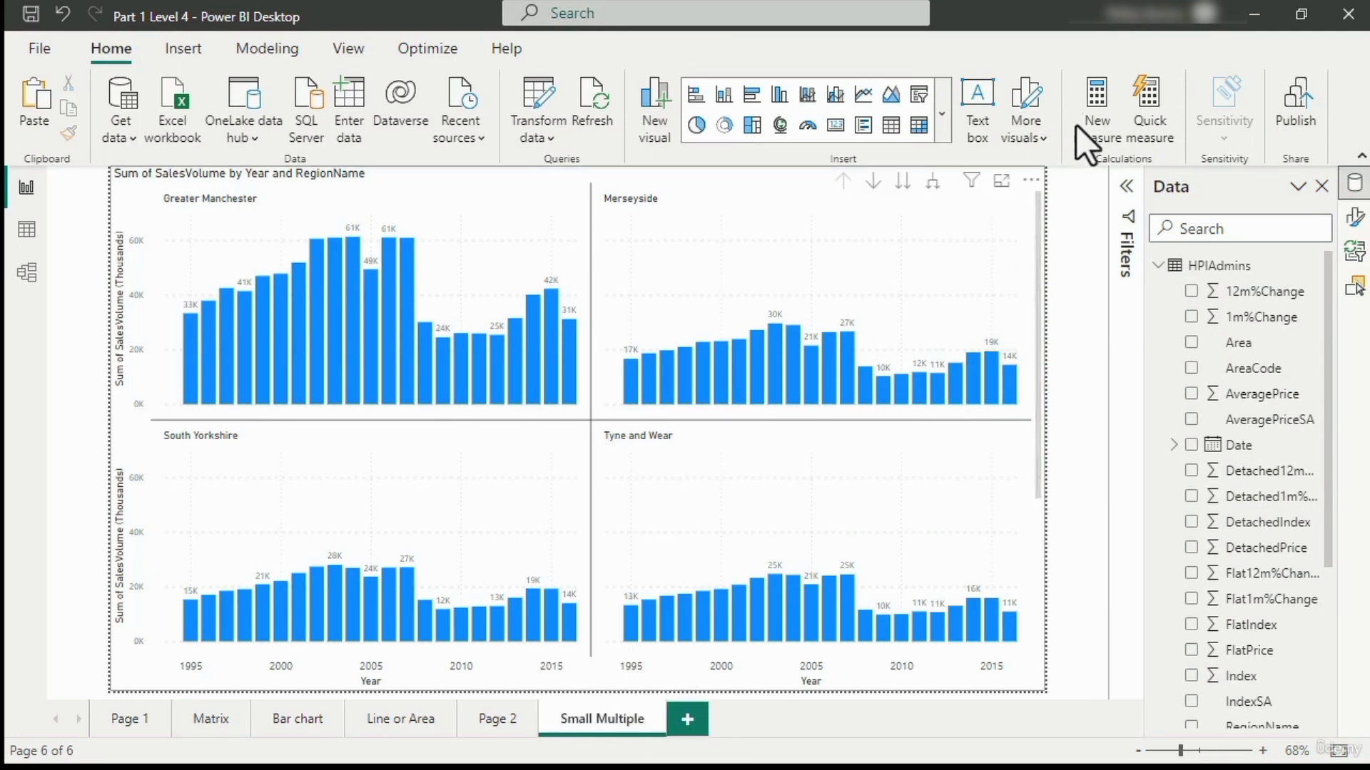
Step: Sort the small multiples by Sum of SalesVolume in descending order
left_click(1032, 183)
mouse_move(1119, 312)
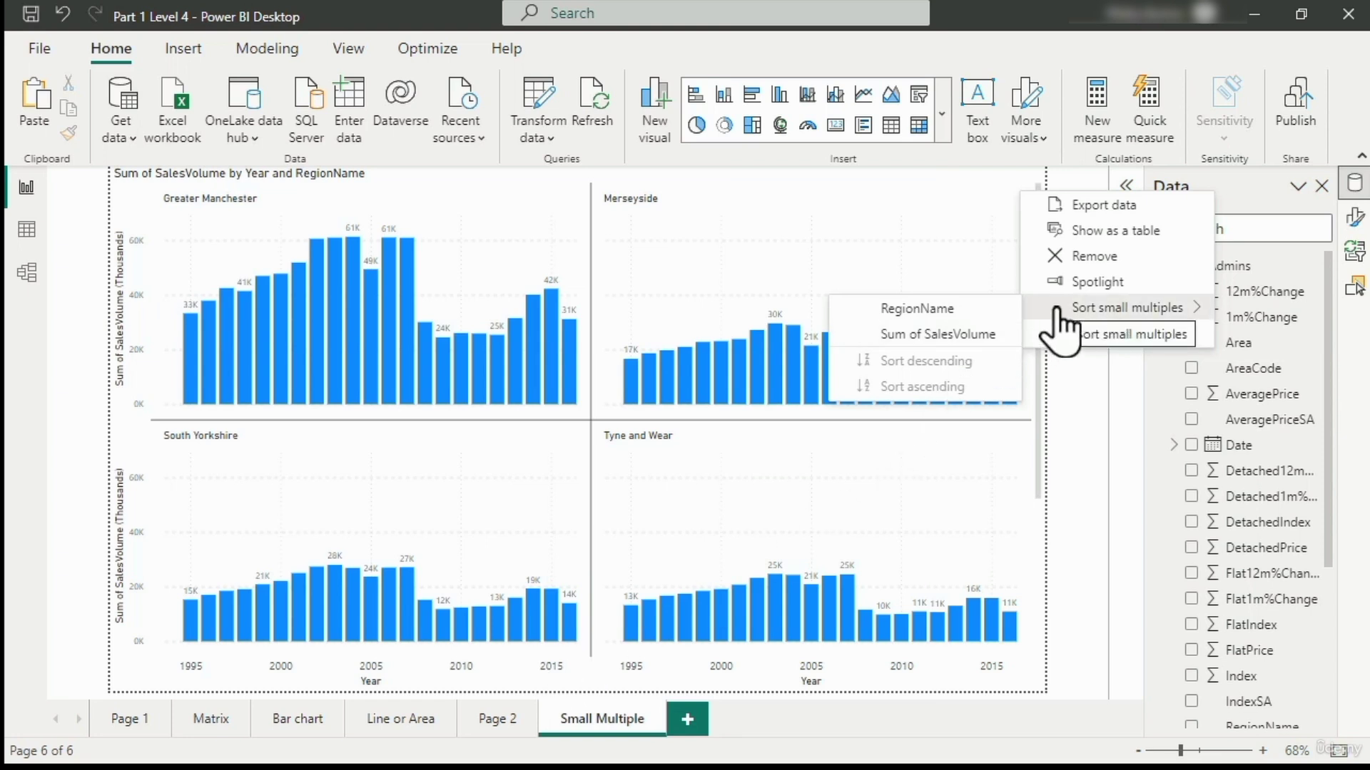
left_click(969, 336)
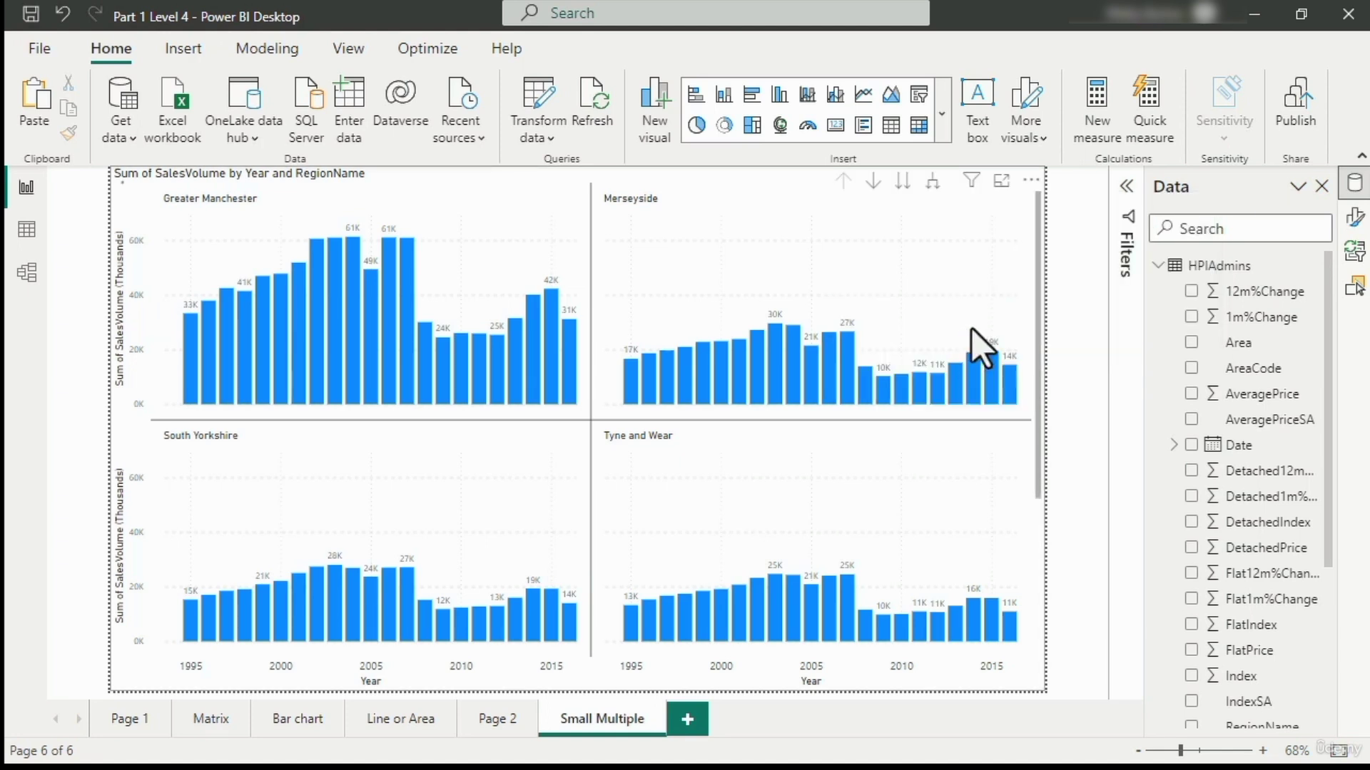
left_click(1030, 183)
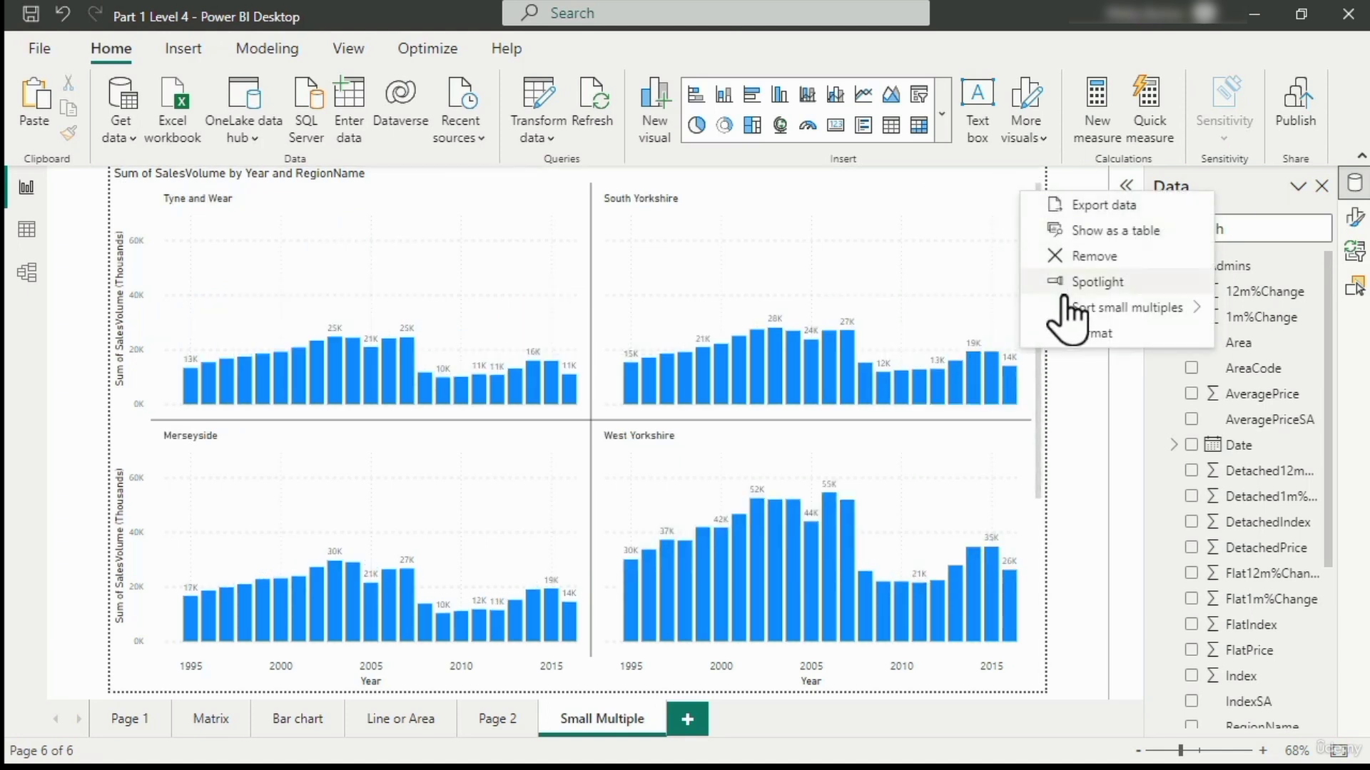
mouse_move(1061, 315)
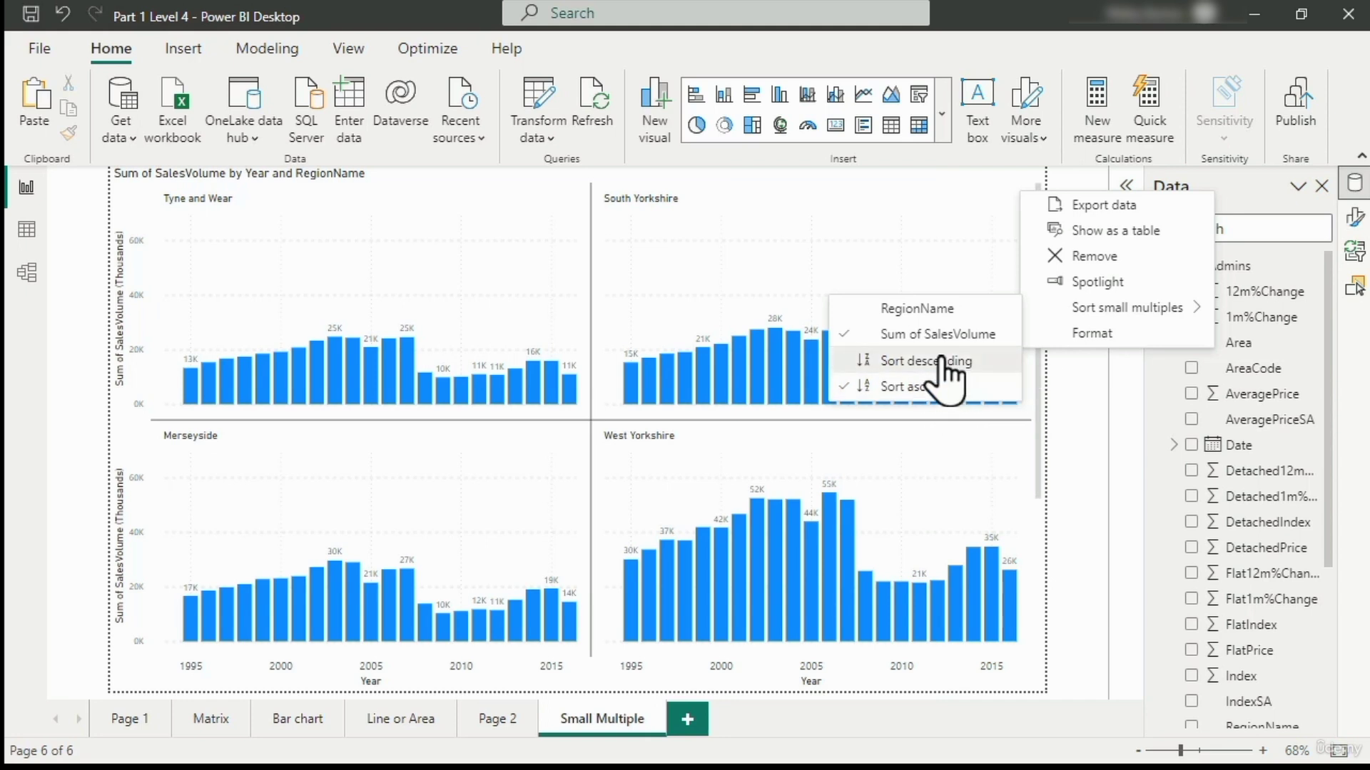
left_click(943, 361)
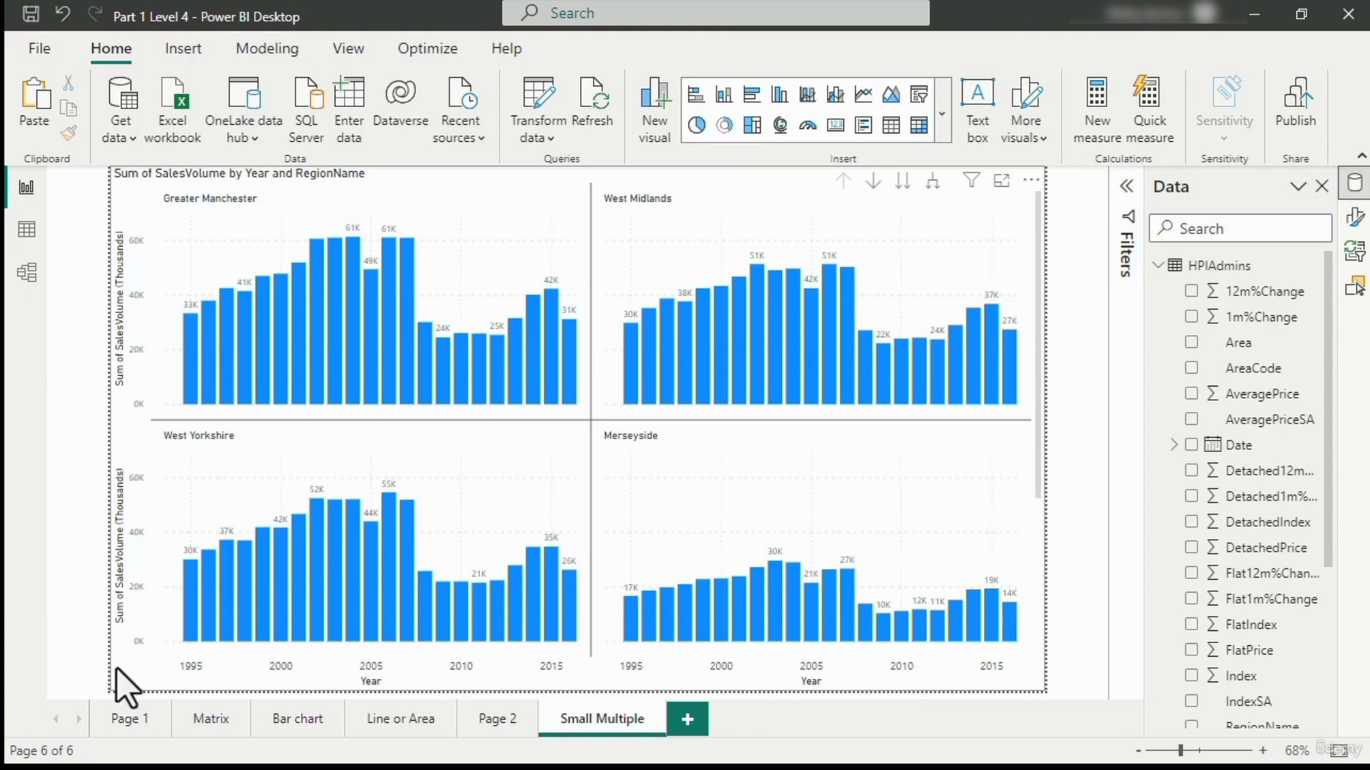
Step: Examine the order of the regional charts from the first row to the last
left_click_drag(1038, 438, 1033, 623)
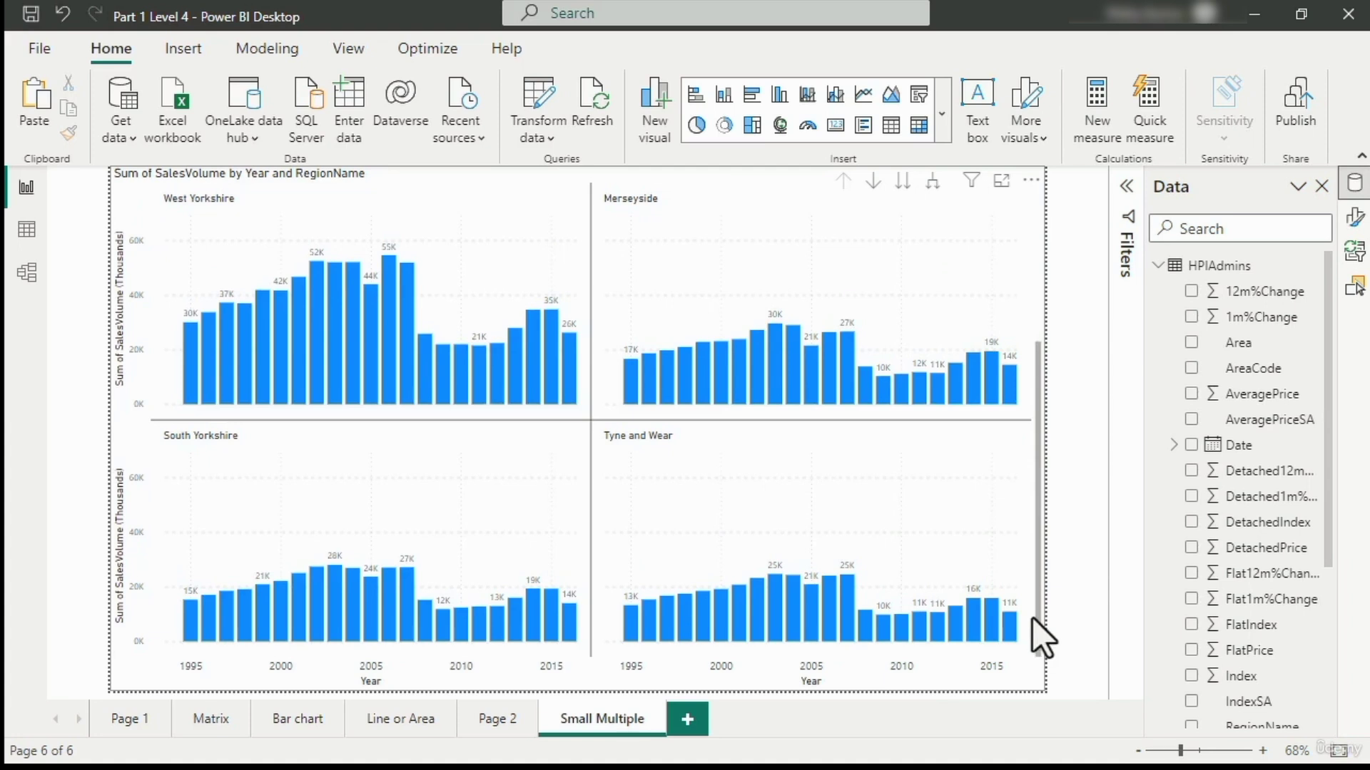
left_click_drag(1033, 618, 1063, 431)
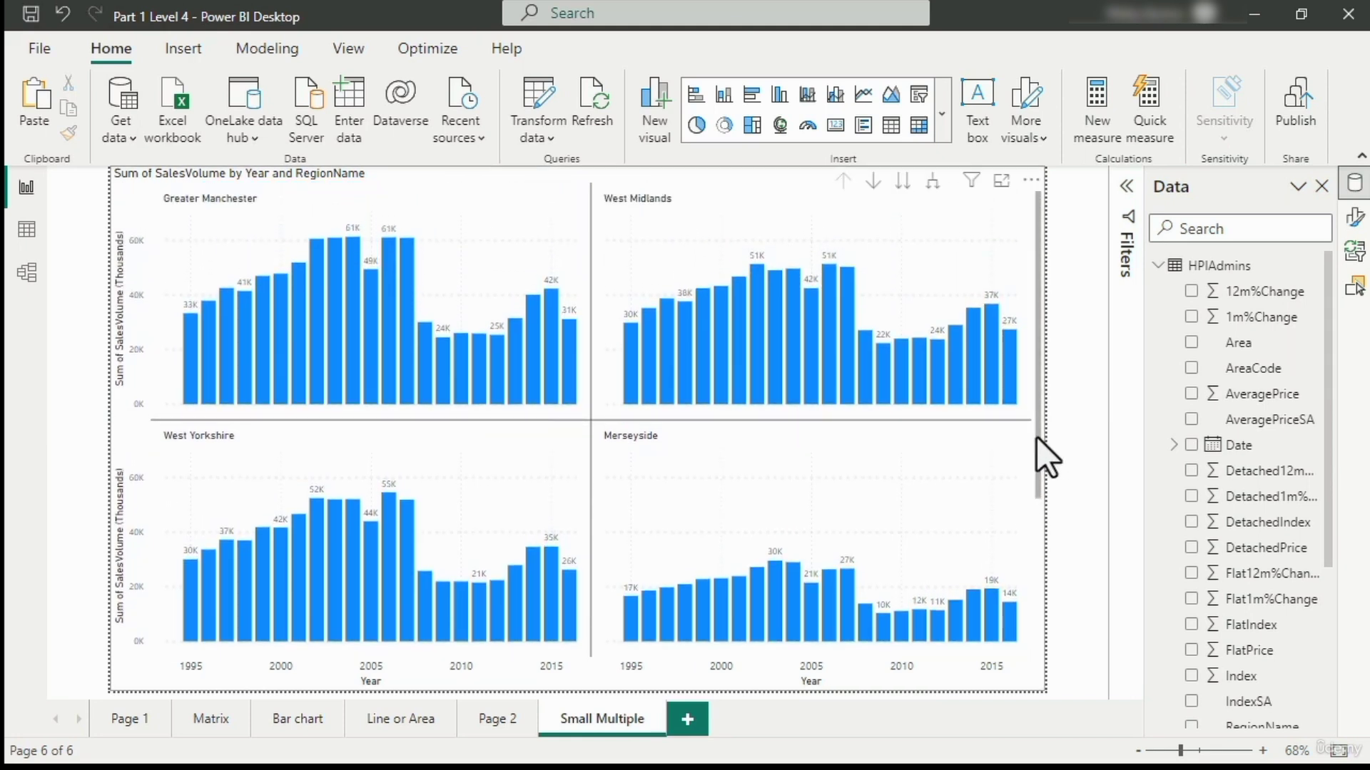
left_click_drag(1037, 438, 1041, 505)
Step: Review the chart's small multiples field and its layout settings for rows, columns and padding
left_click(983, 241)
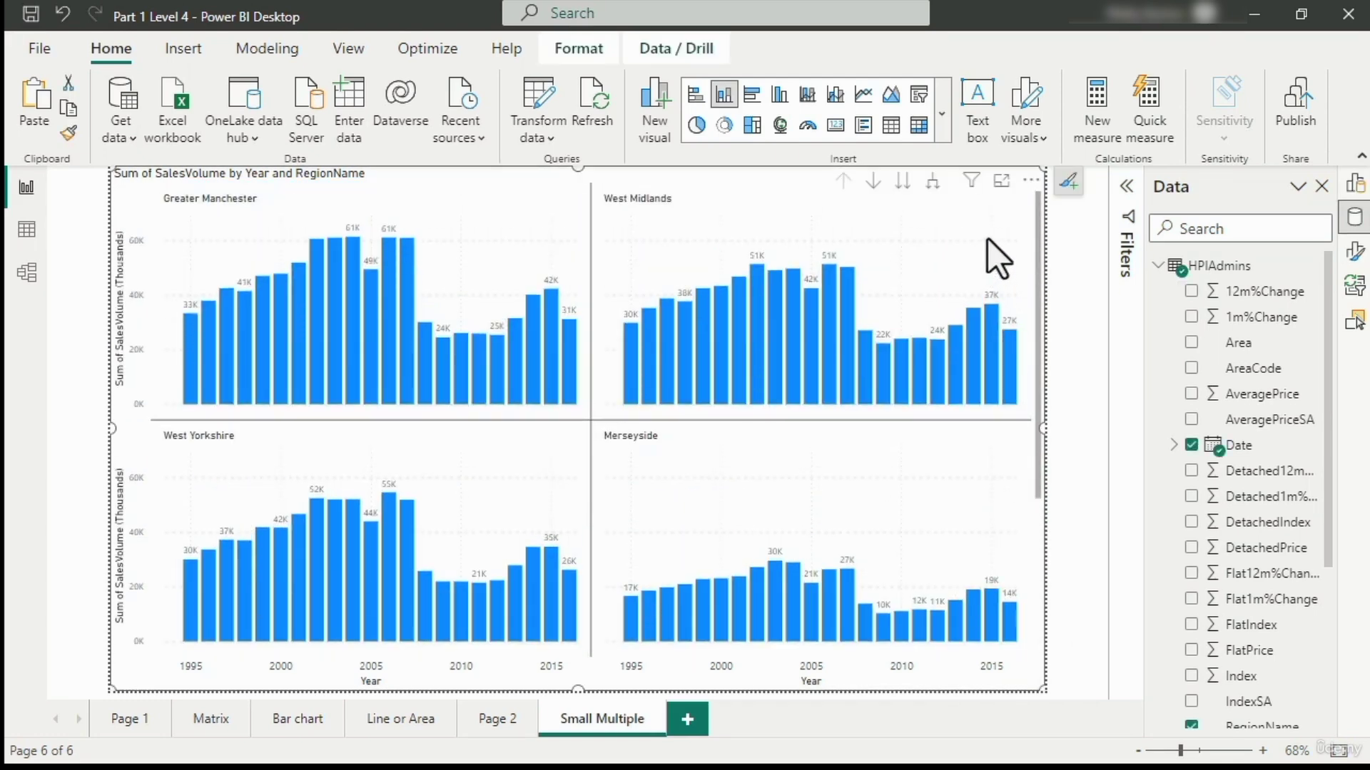
left_click(1355, 184)
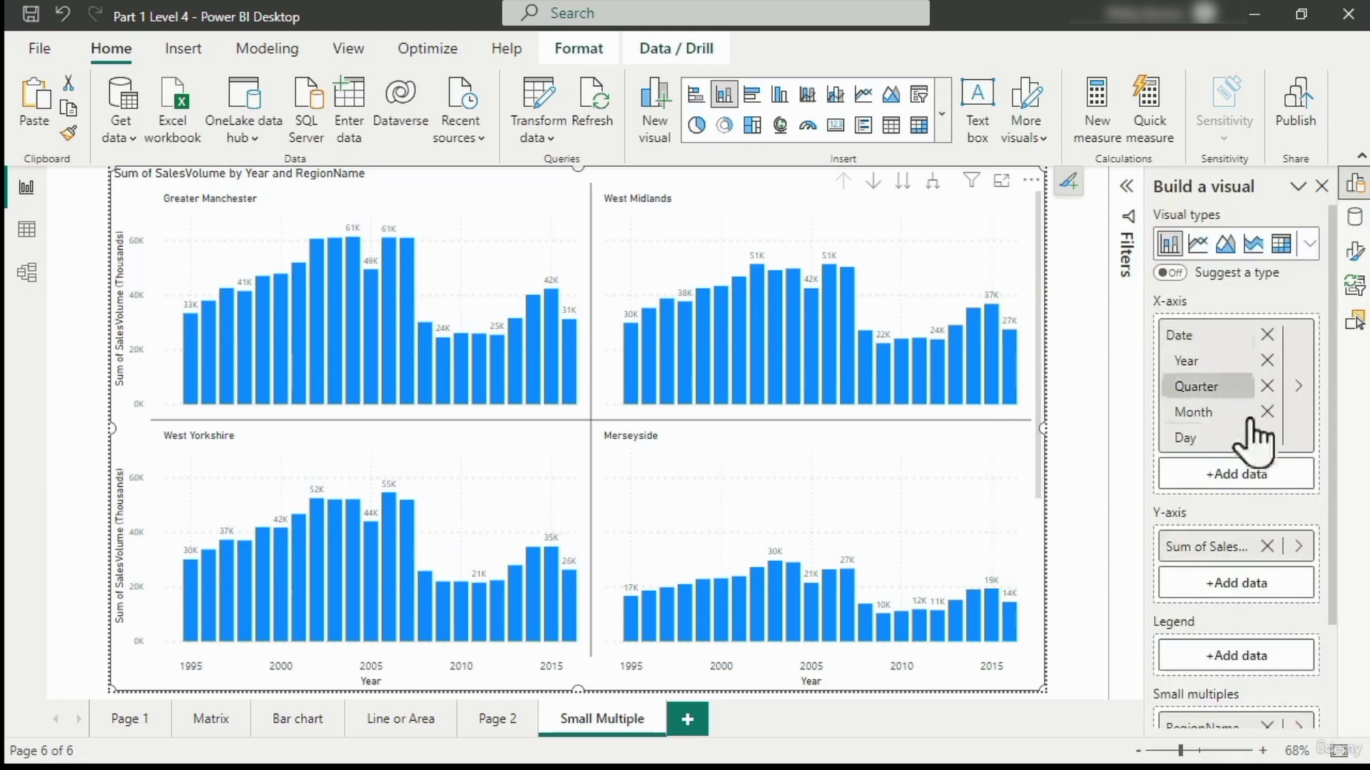
scroll(1253, 457, "down", 3)
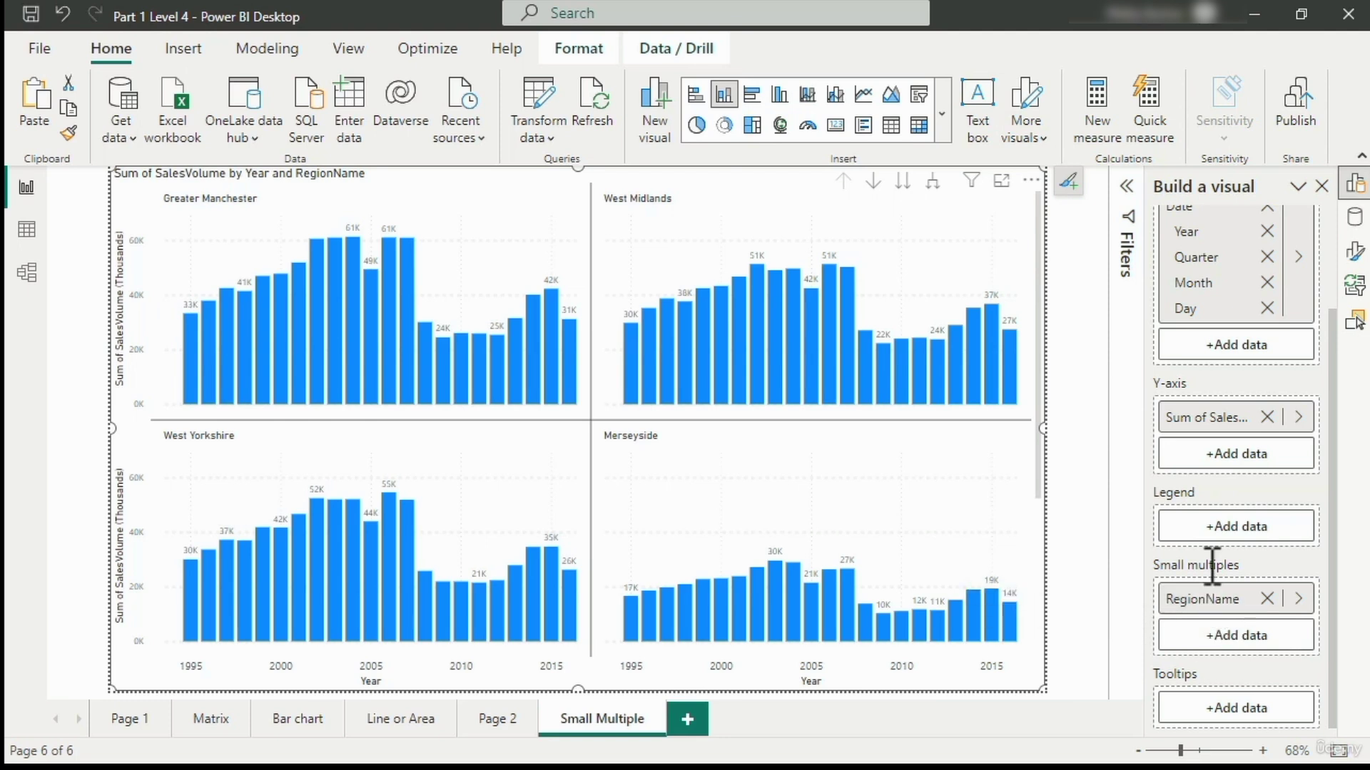
left_click(1356, 251)
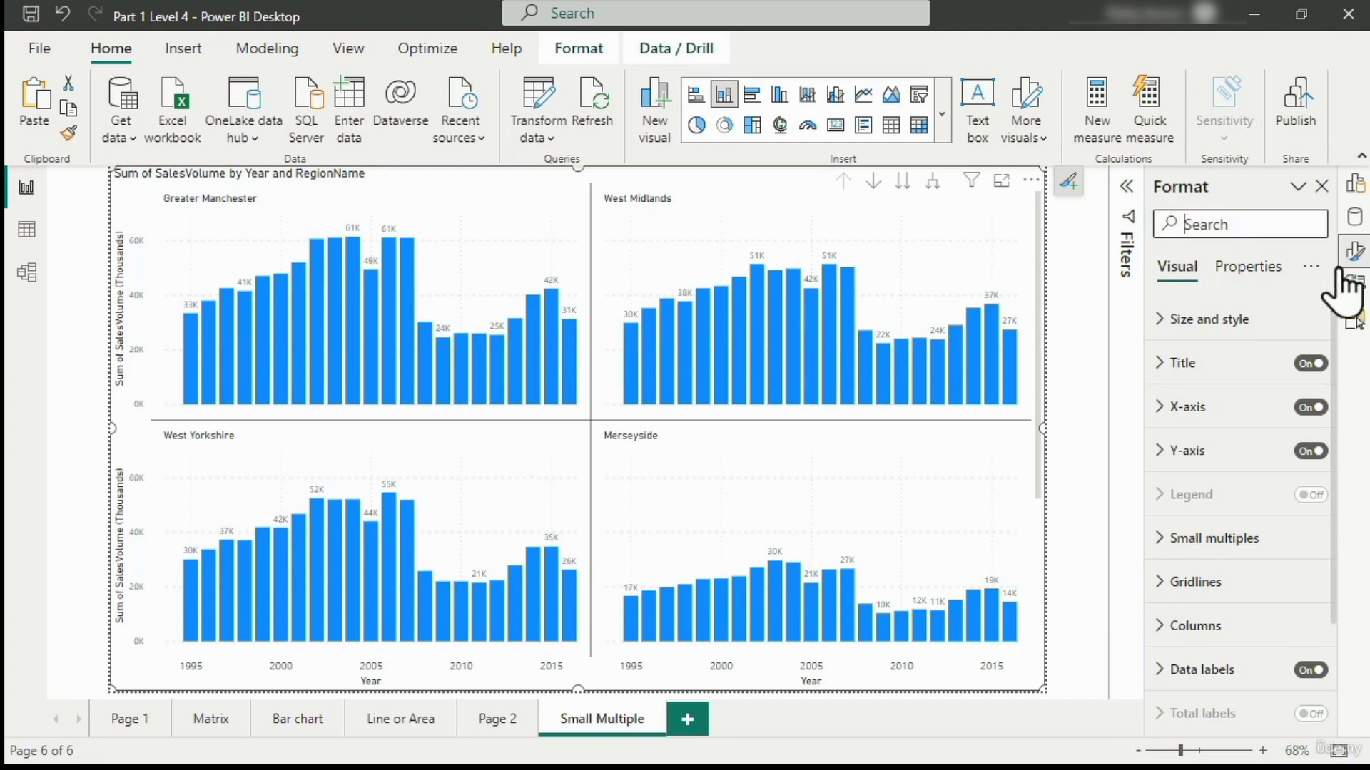
left_click(1150, 555)
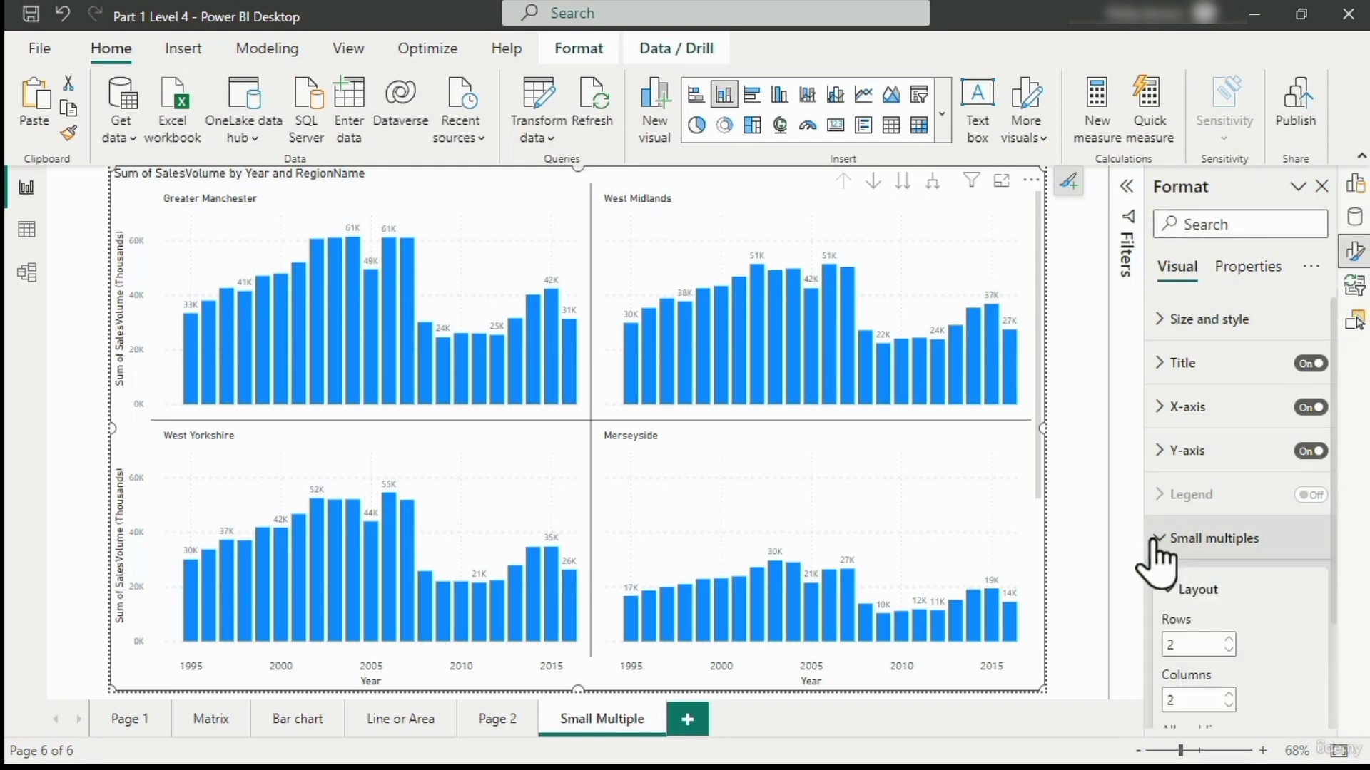
scroll(1187, 549, "down", 3)
scroll(1212, 585, "down", 2)
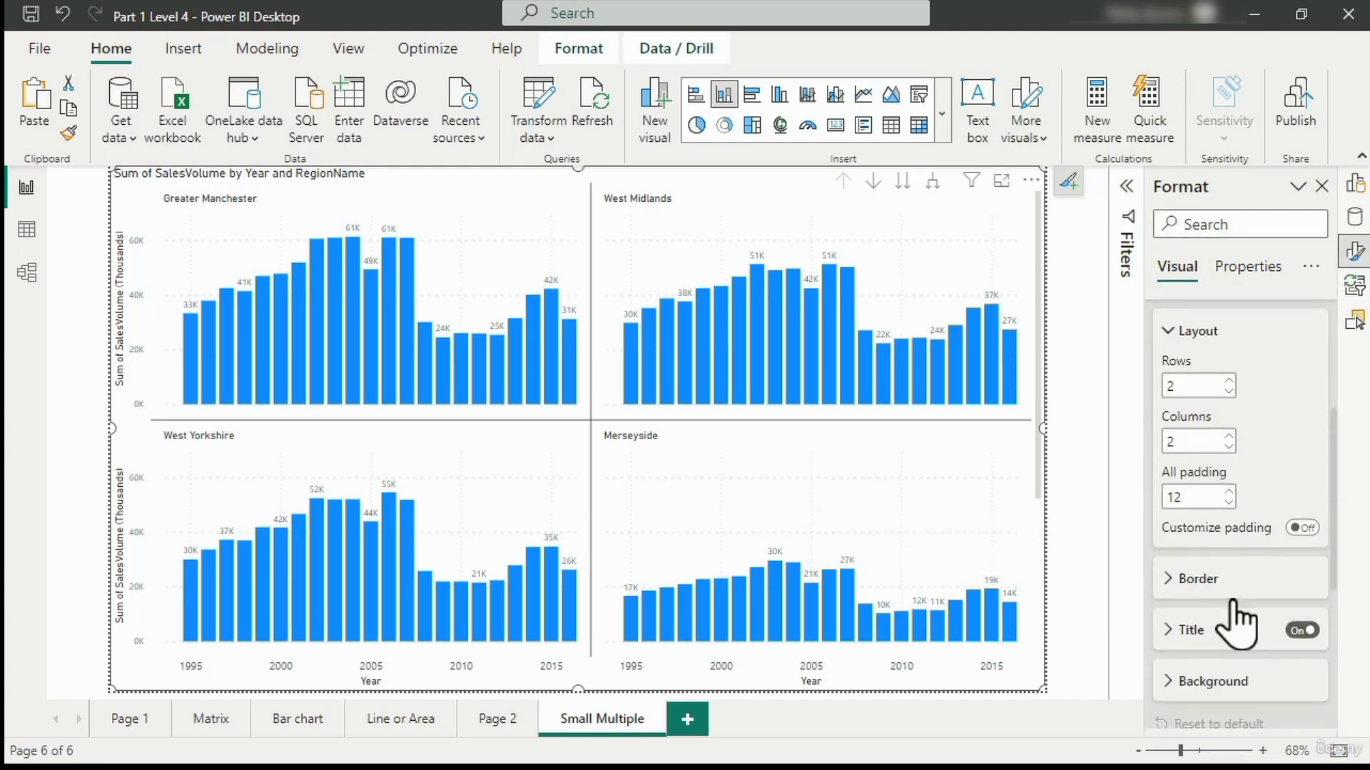
scroll(1170, 649, "up", 1)
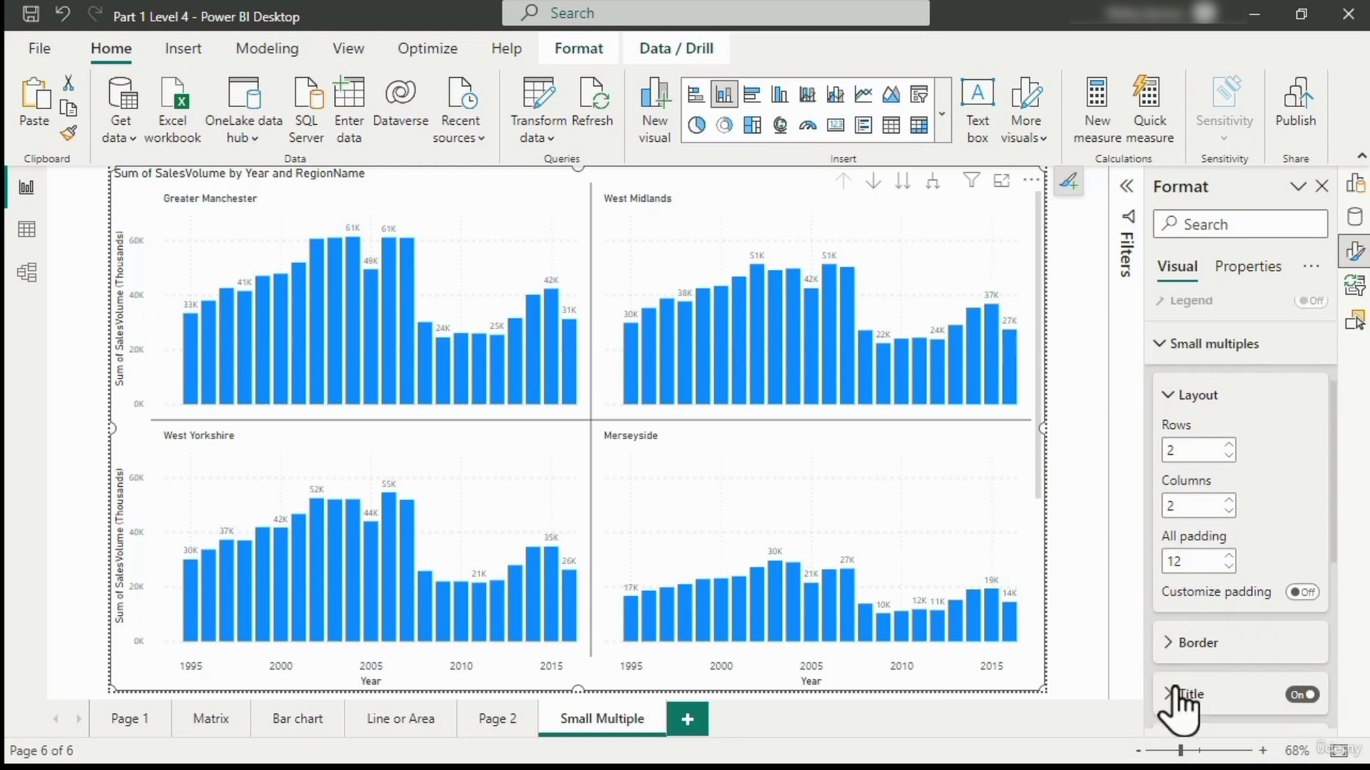
Step: Change the font color of the small multiples titles to the red theme color
left_click(1190, 699)
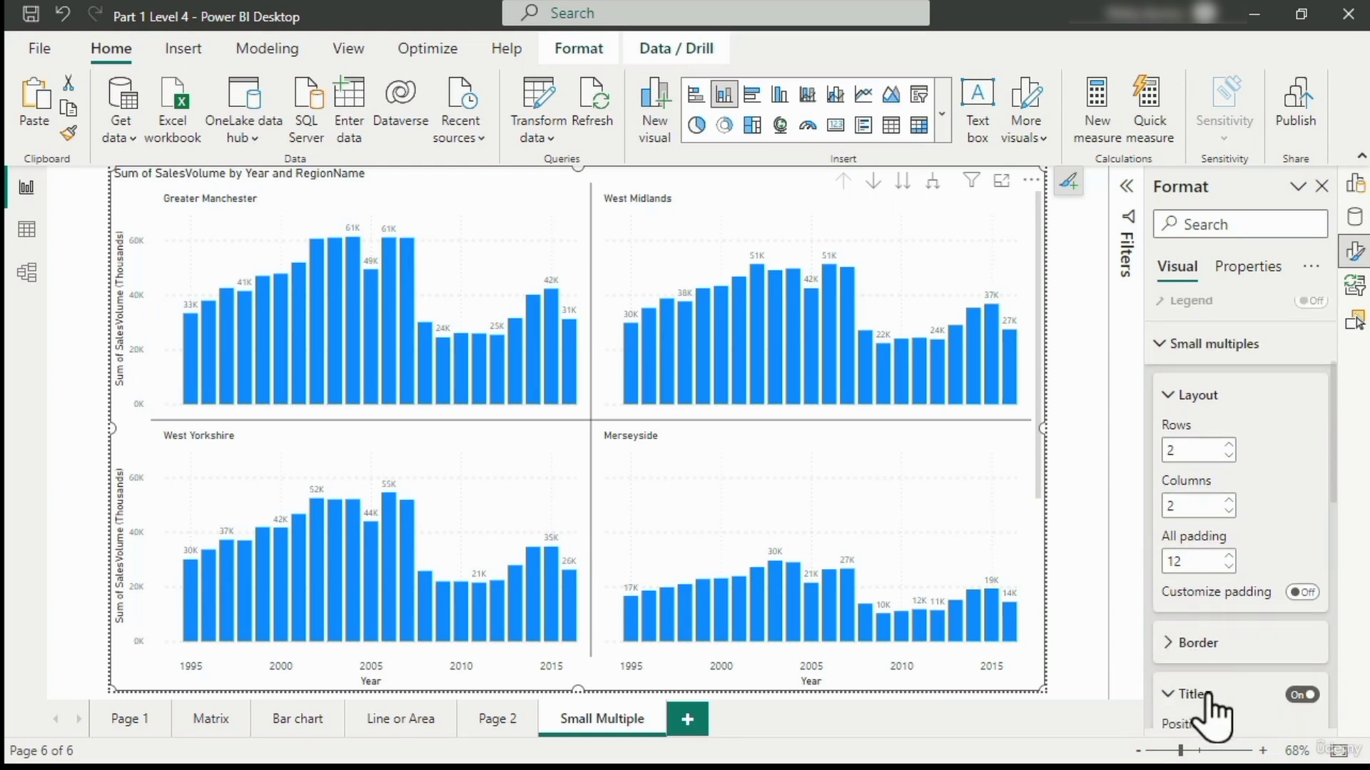
scroll(1213, 713, "down", 4)
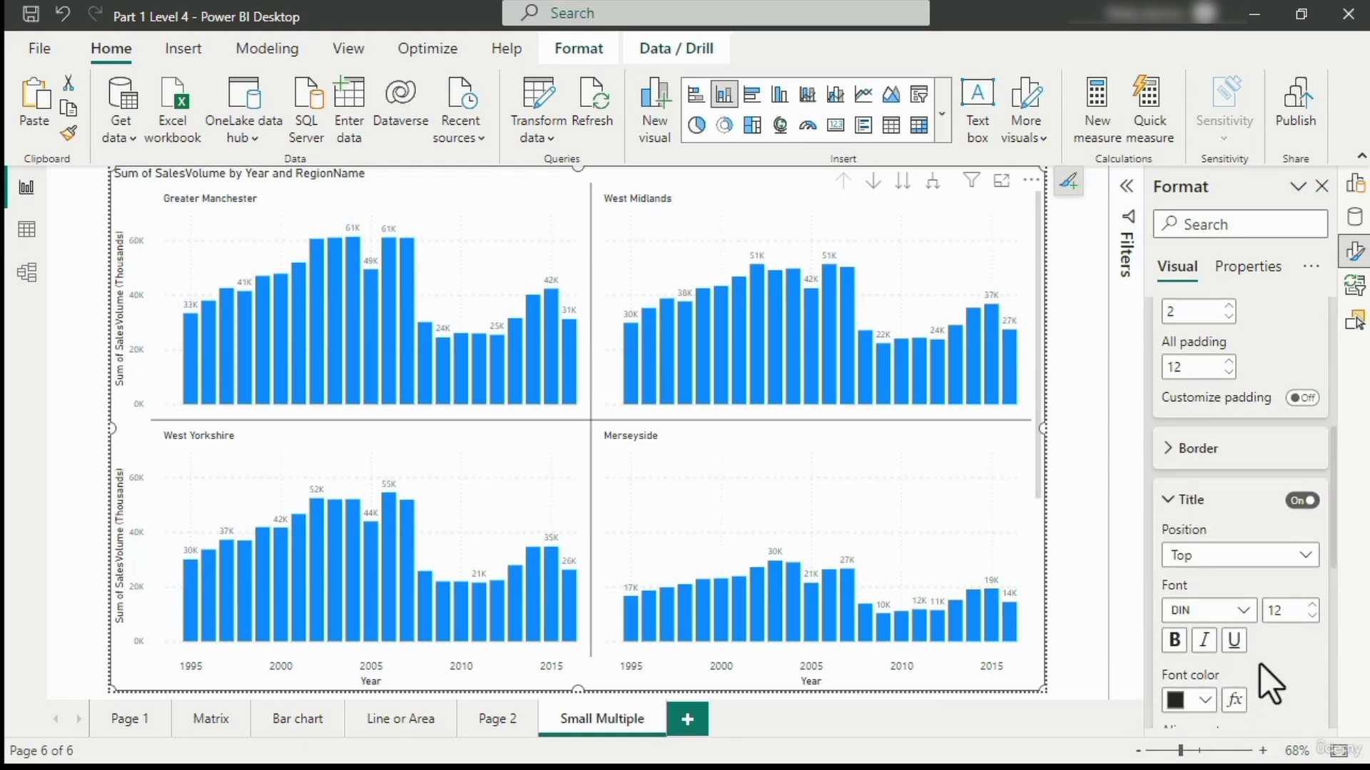
scroll(1260, 663, "down", 2)
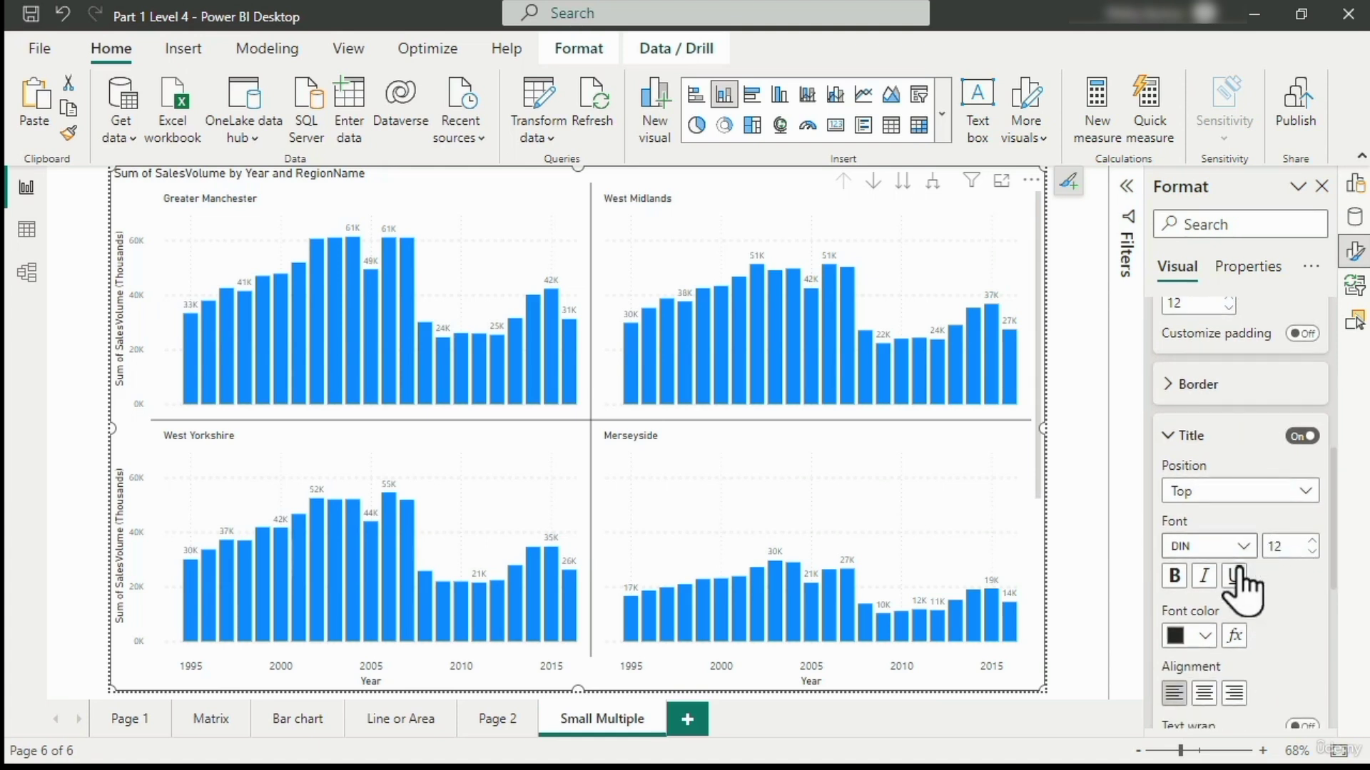
left_click(1206, 635)
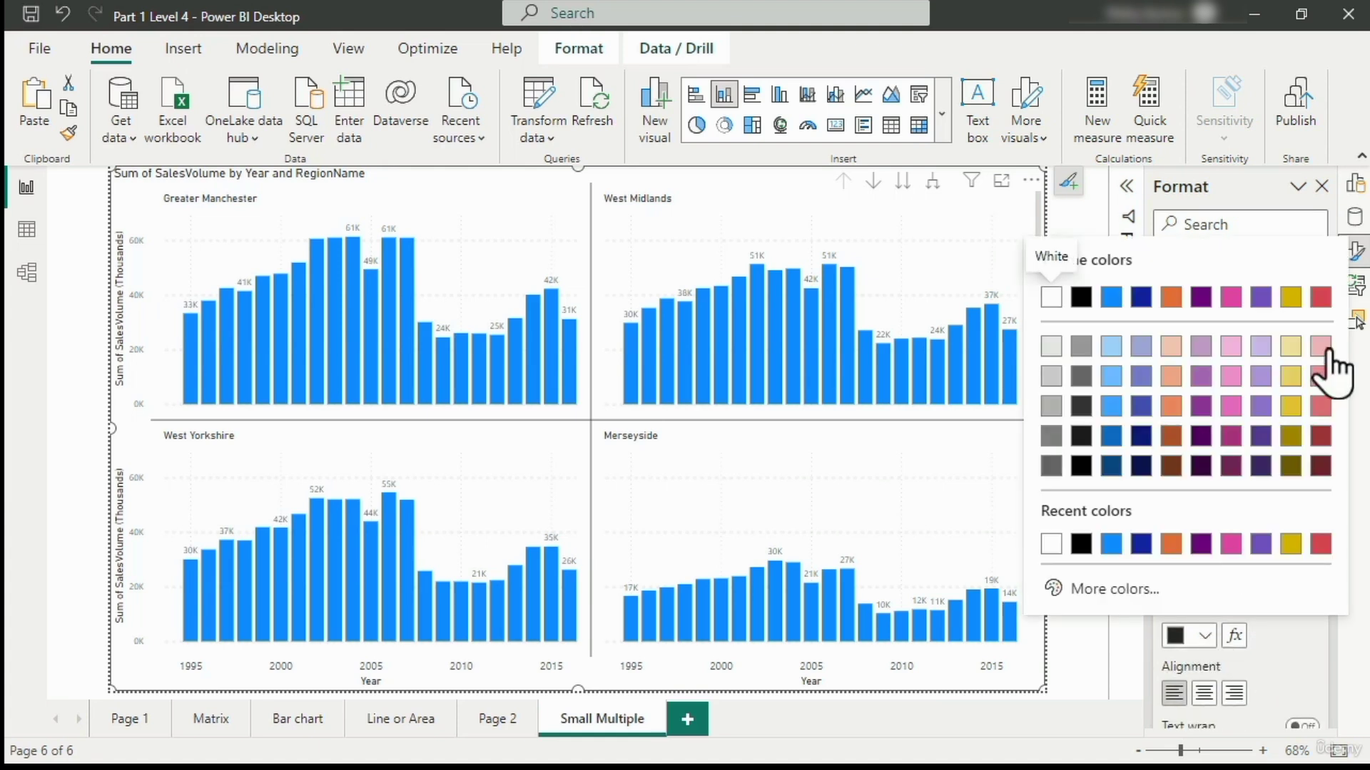
left_click(1321, 298)
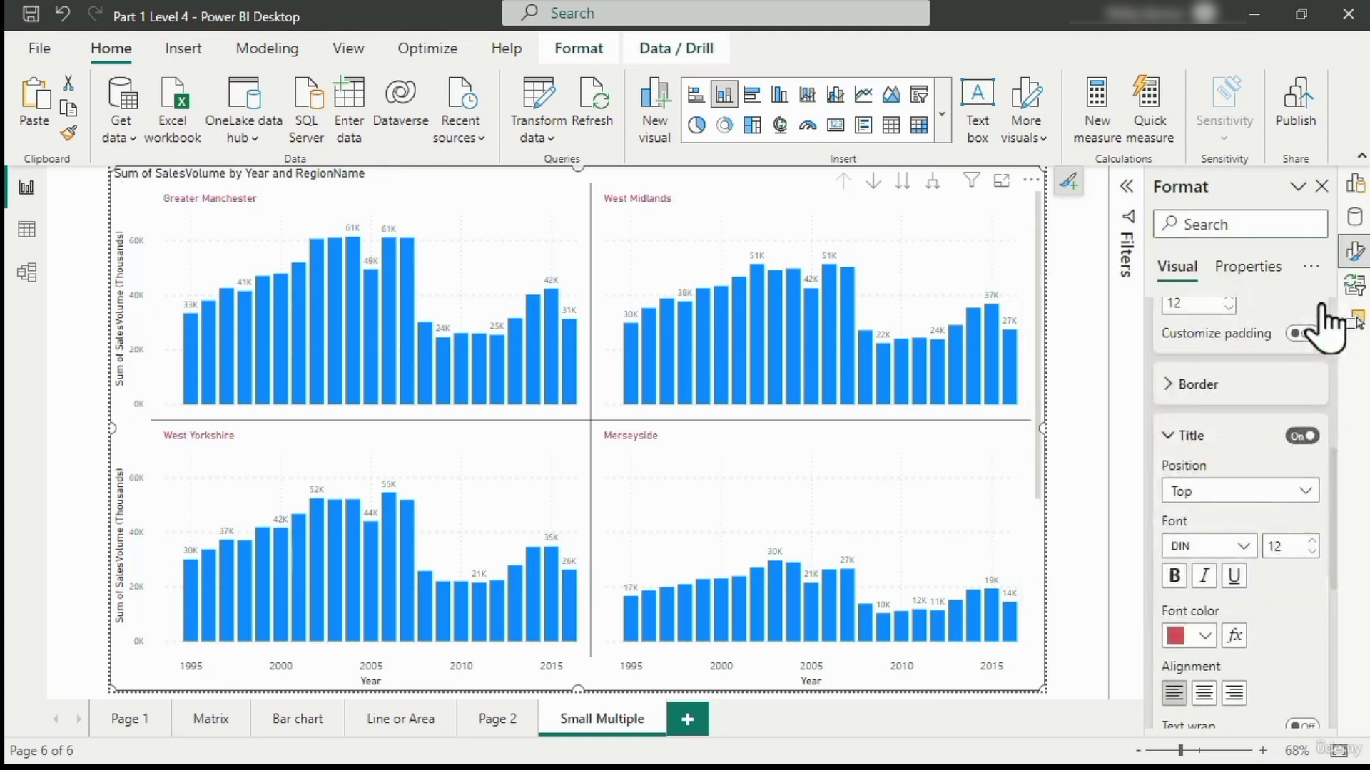
Step: Center the small multiples titles and increase their font size to 14
left_click(1204, 696)
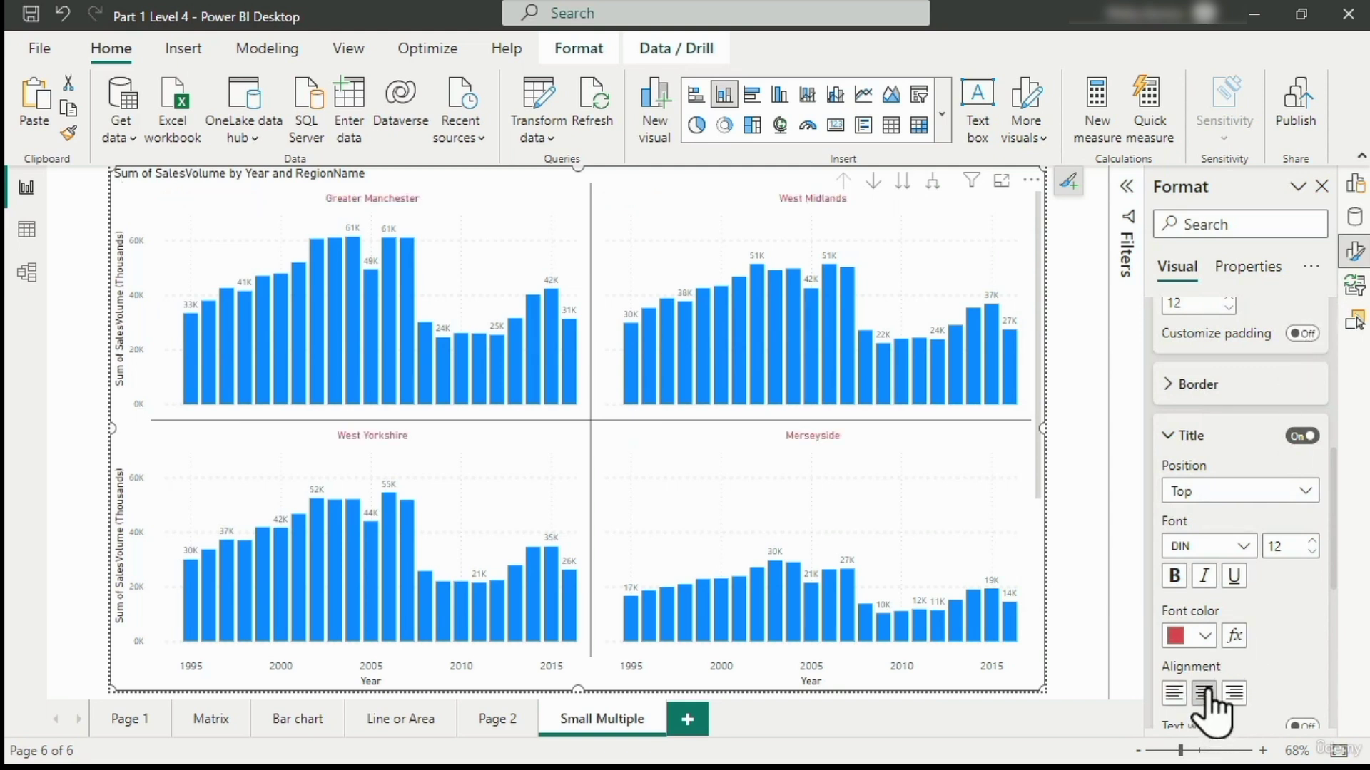
left_click(1312, 541)
left_click(1312, 541)
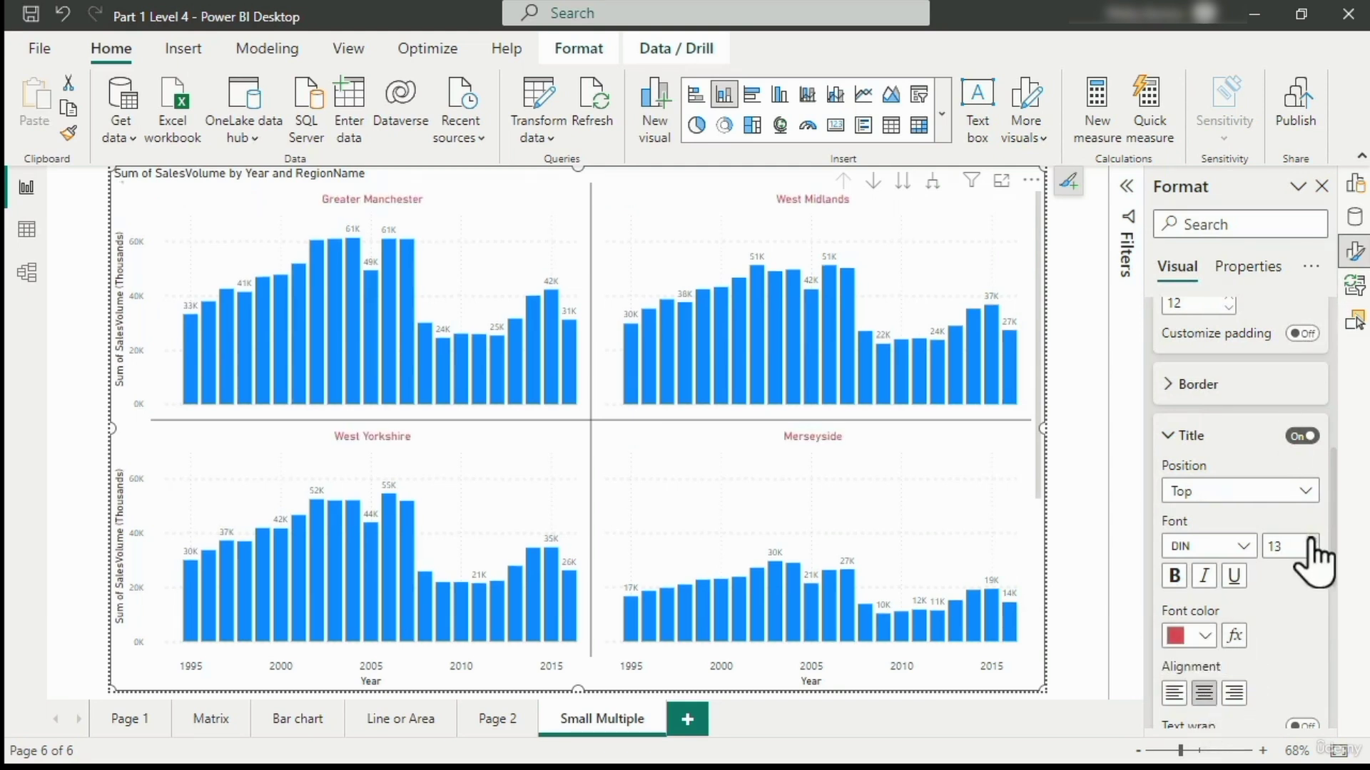
Step: Set the position of the small multiples titles to Bottom and collapse the title settings
left_click(1302, 496)
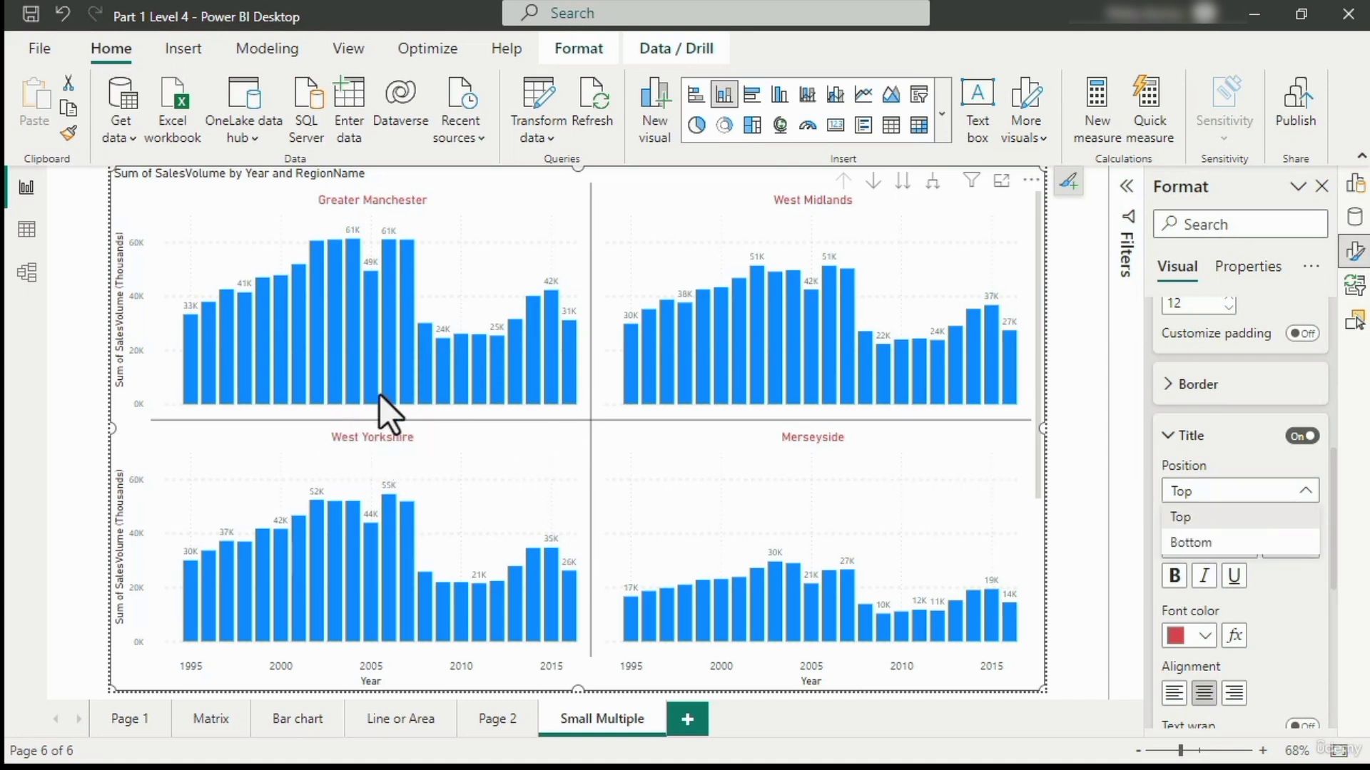
left_click(1213, 542)
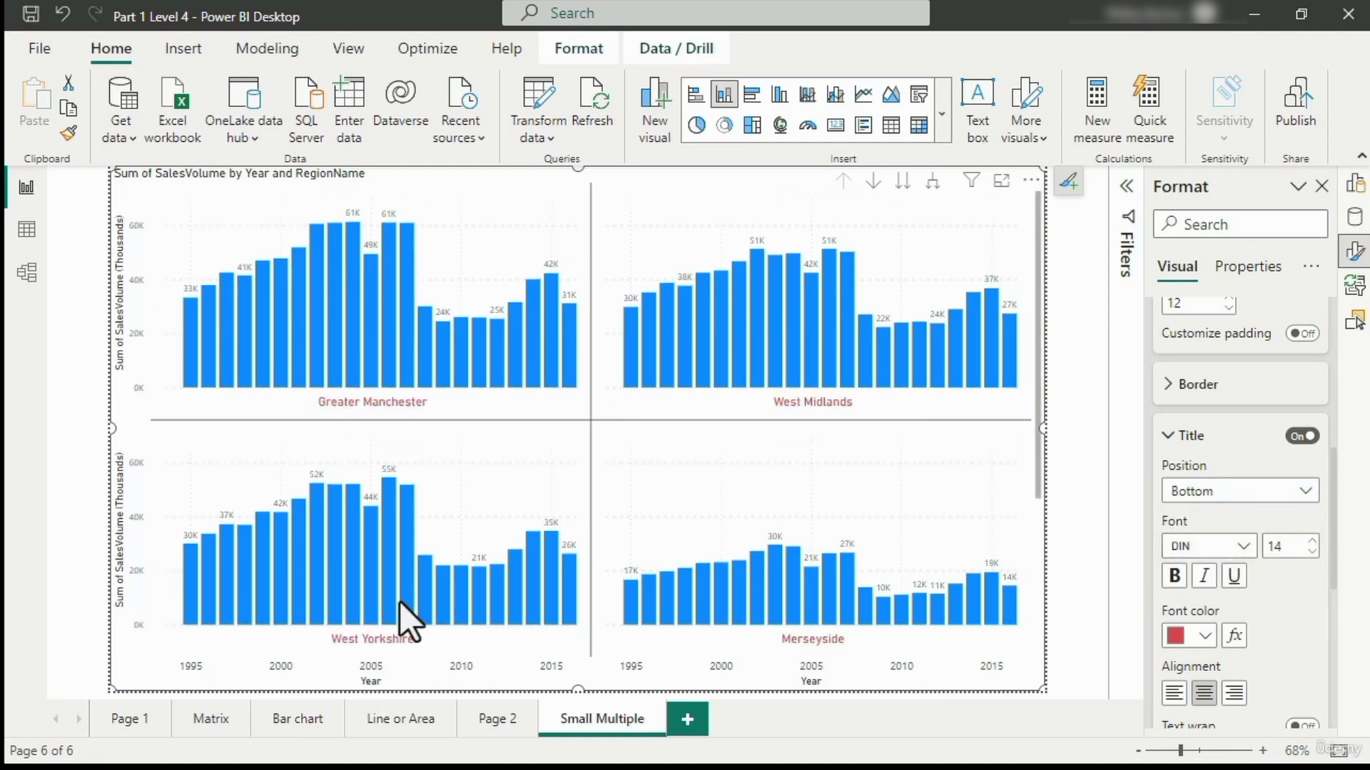
mouse_move(400, 601)
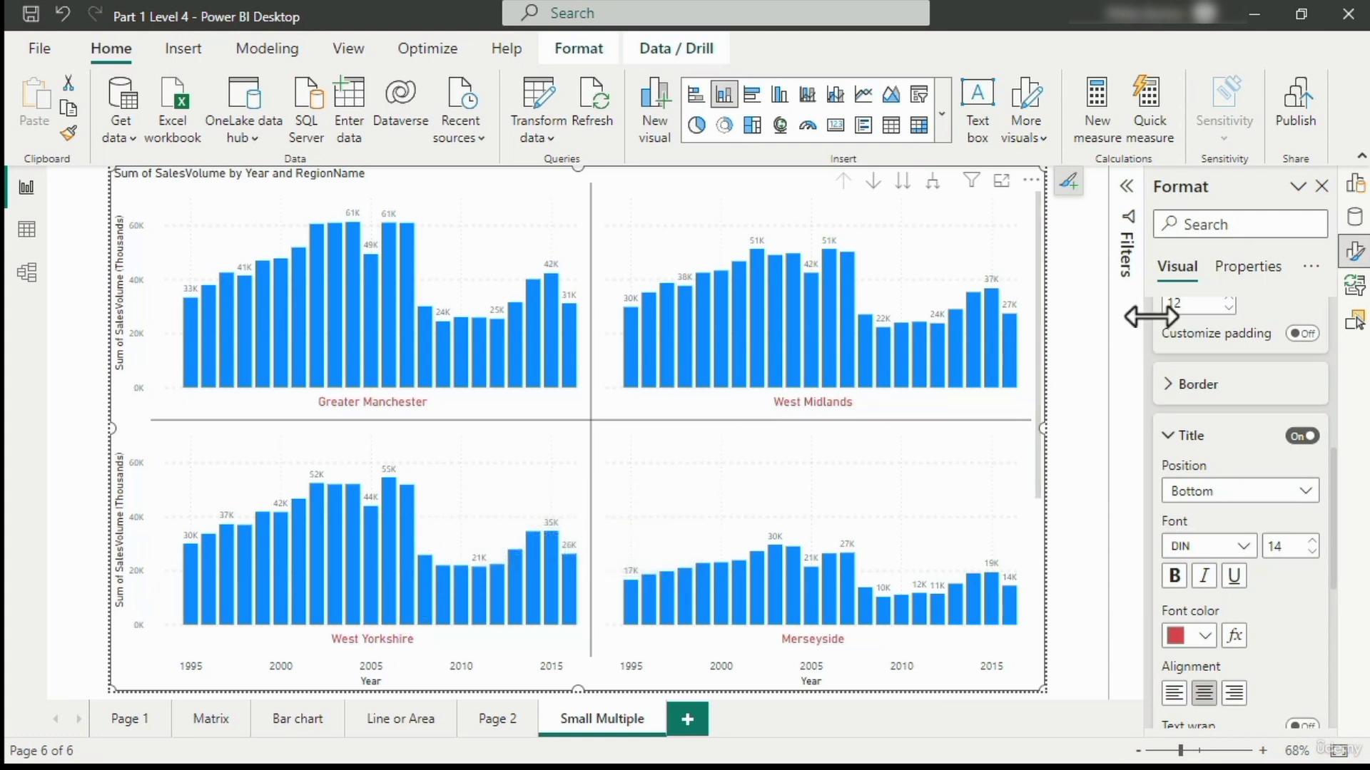
left_click(1172, 435)
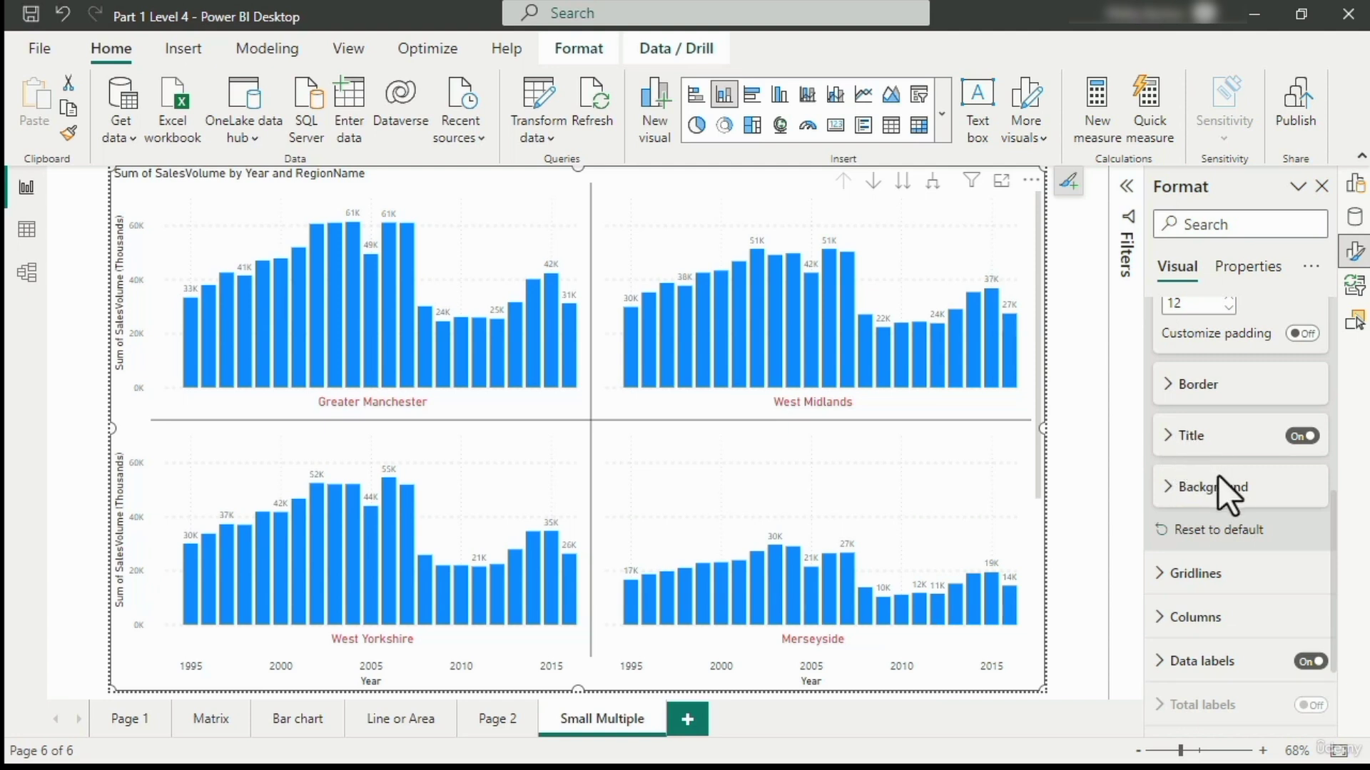
Step: Compare three-row and three-column arrangements of the small multiples and set the layout to 3 rows by 2 columns
scroll(1218, 476, "up", 2)
scroll(1222, 487, "up", 1)
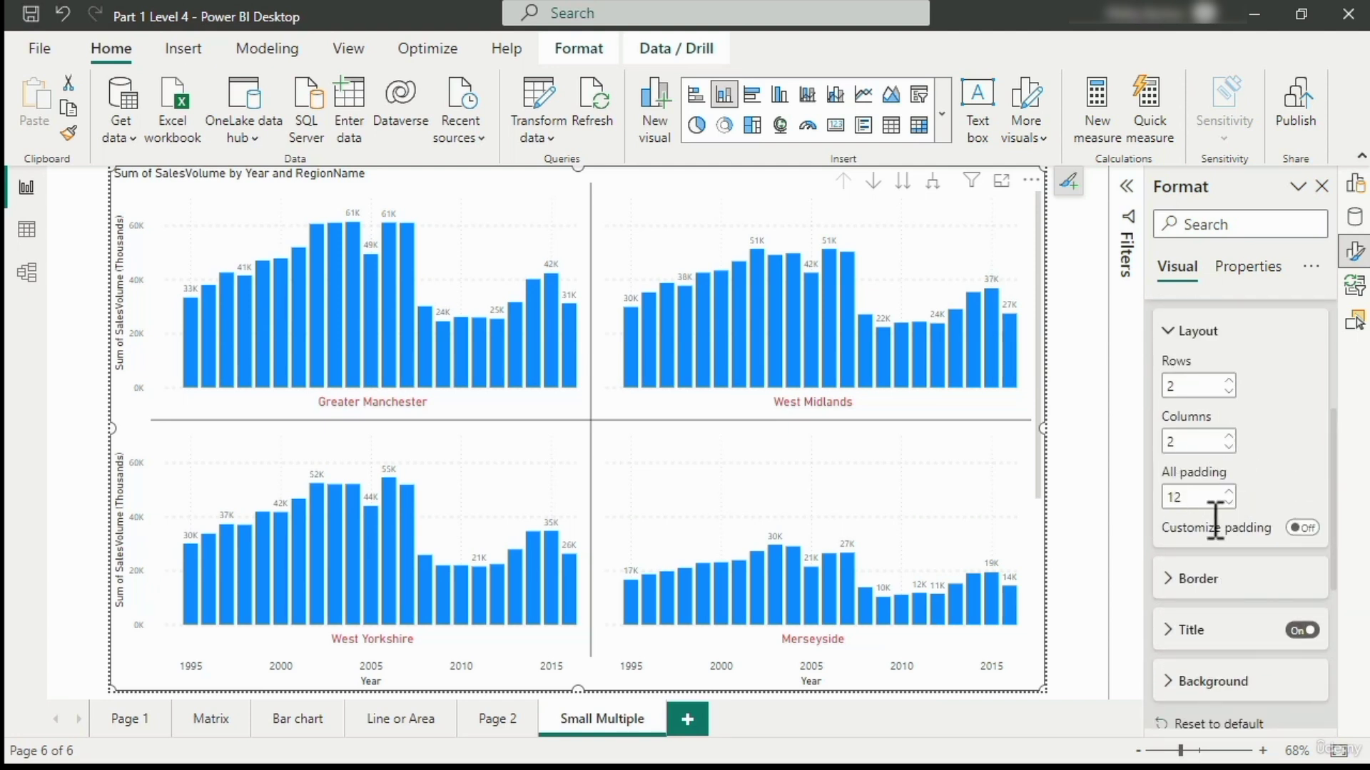
scroll(1238, 481, "up", 1)
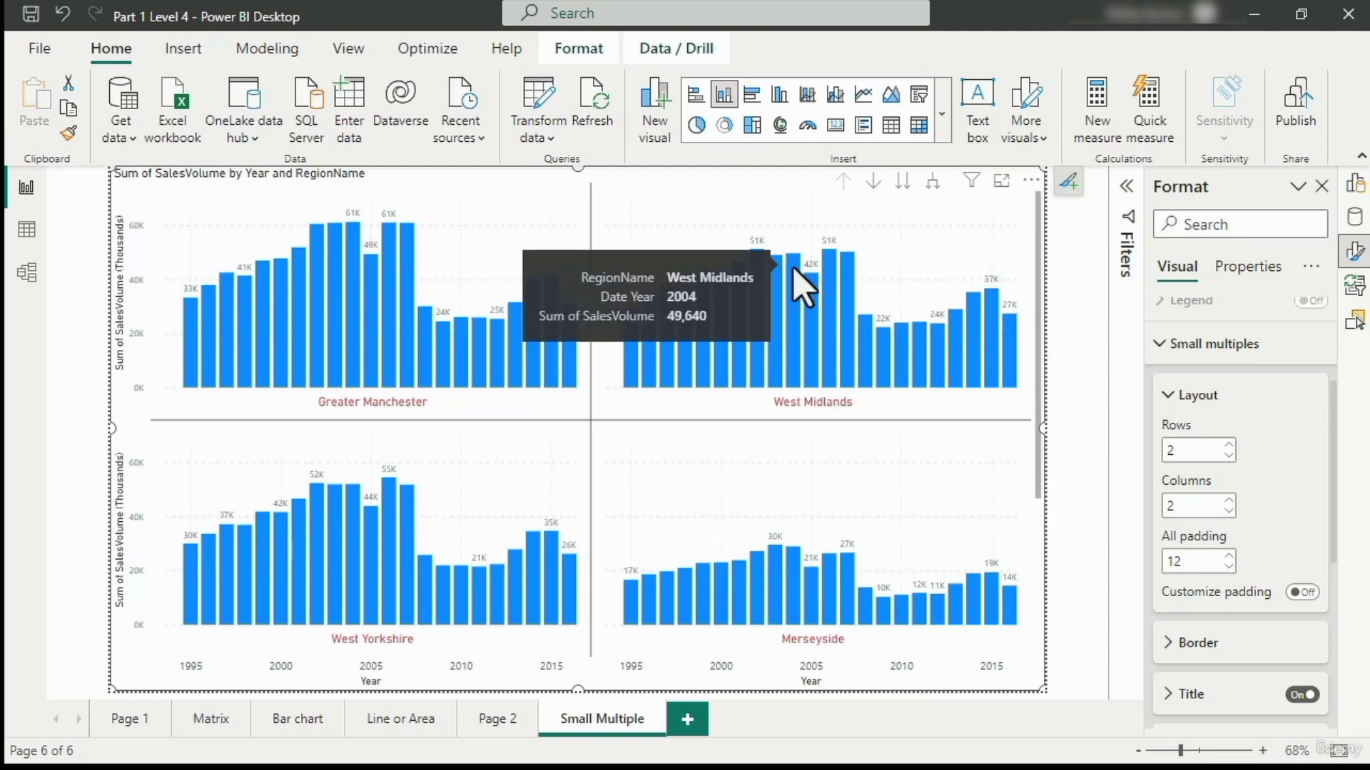
left_click(1229, 512)
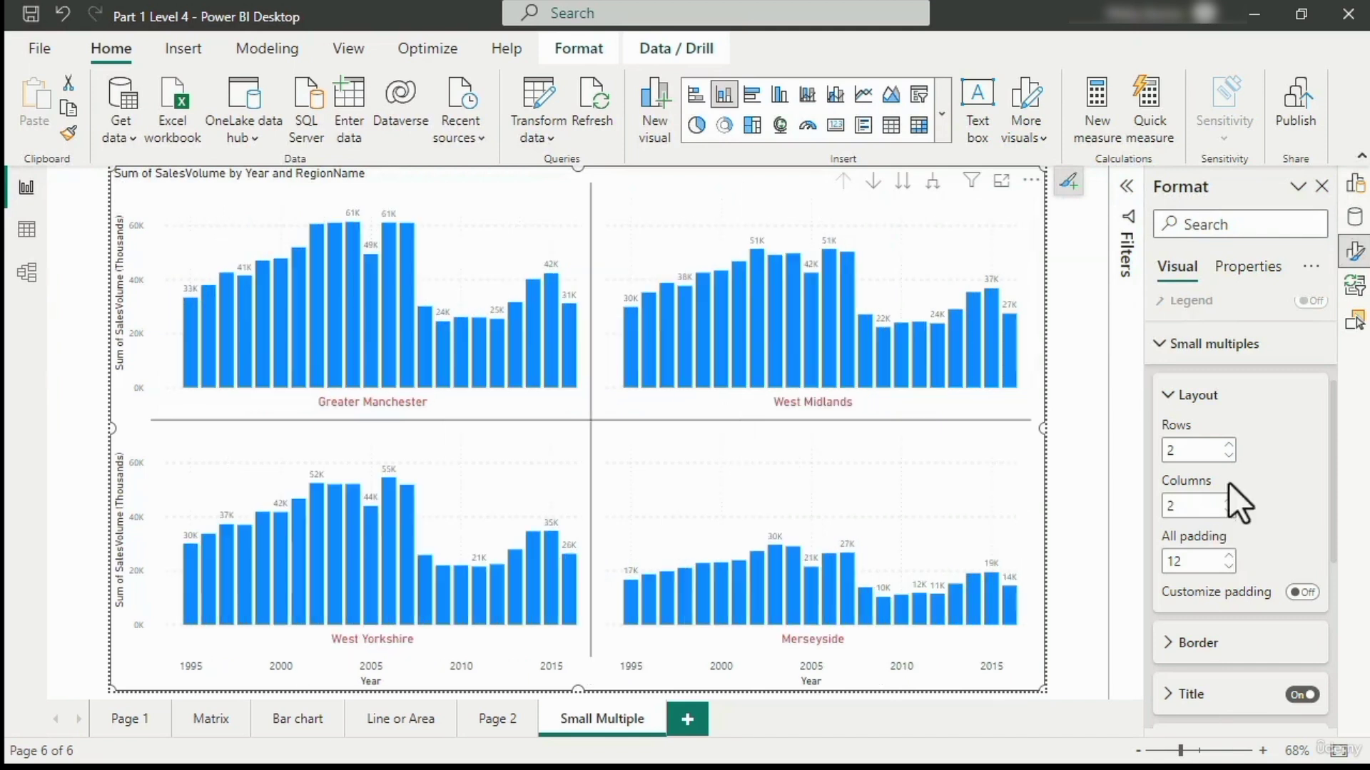
left_click(1228, 445)
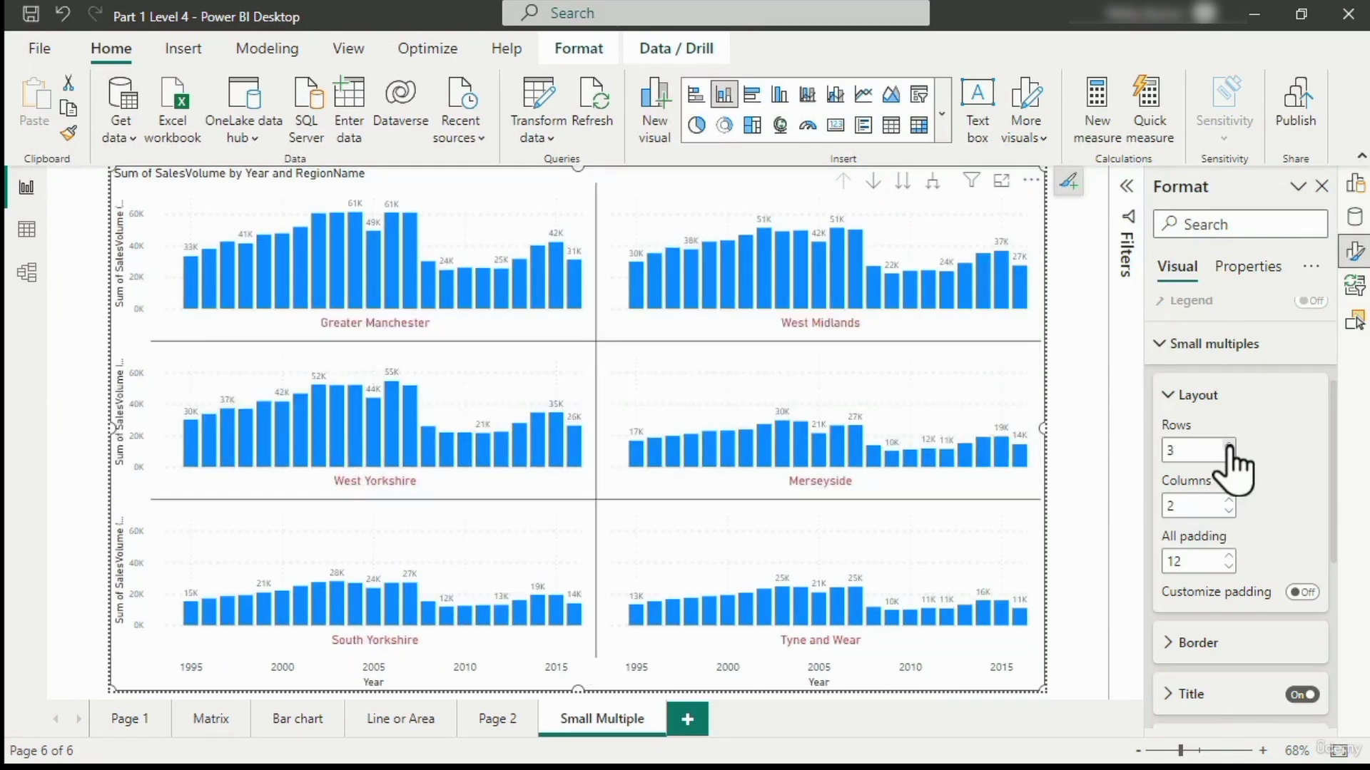
left_click(1228, 457)
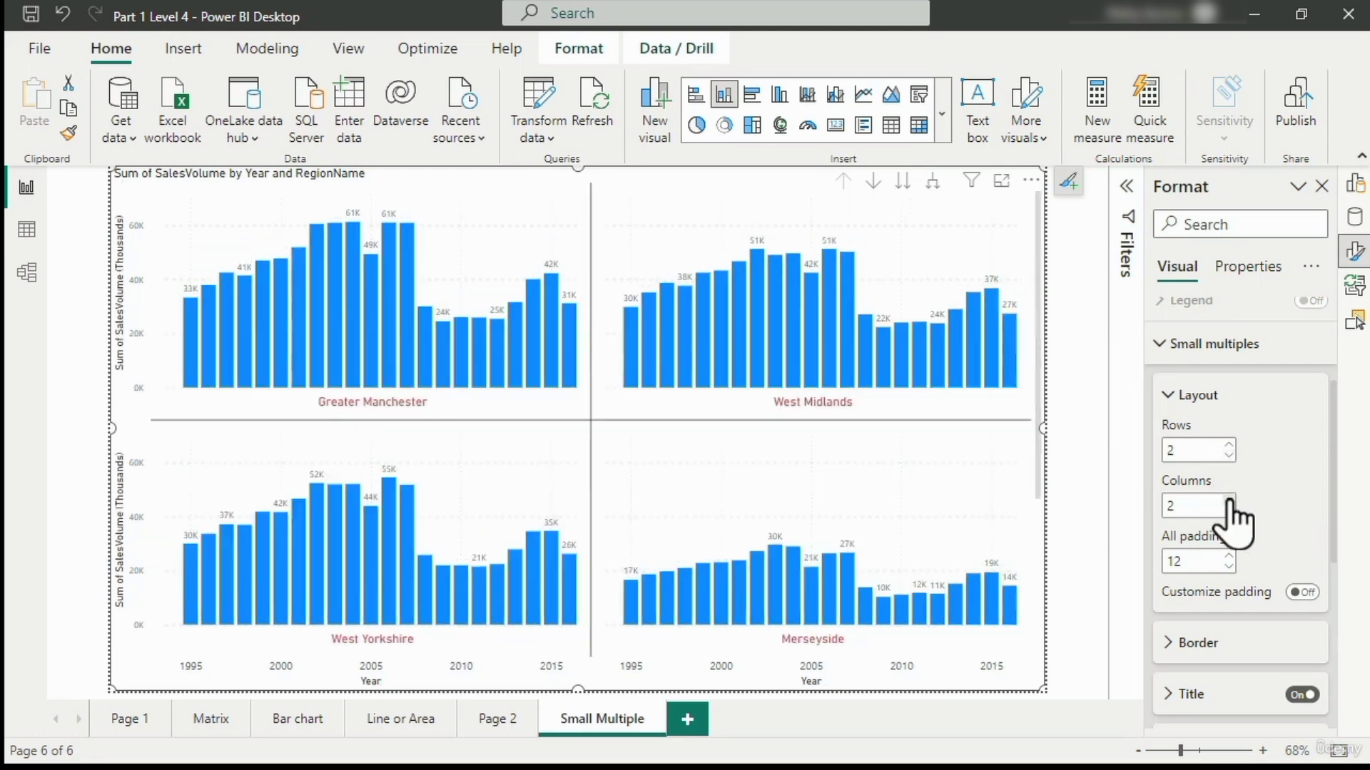
left_click(1229, 501)
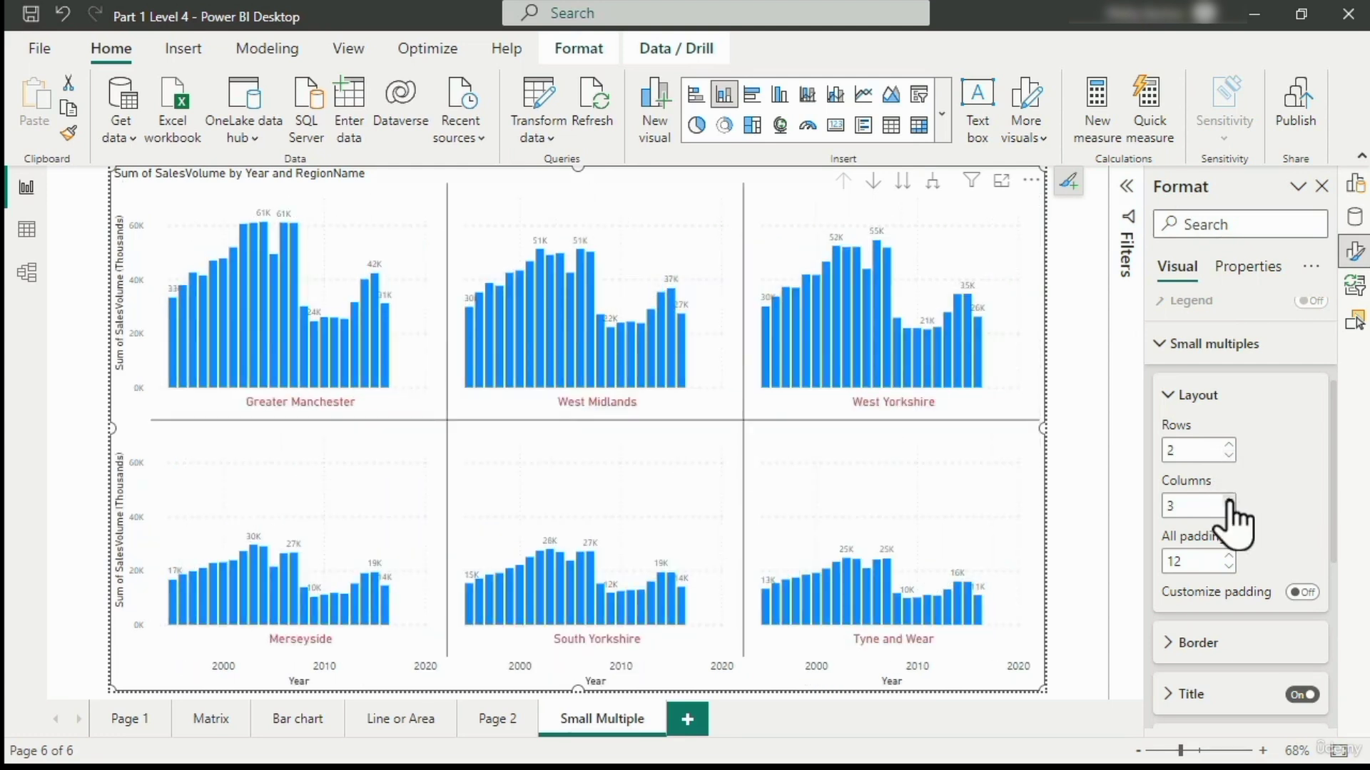
left_click(1228, 511)
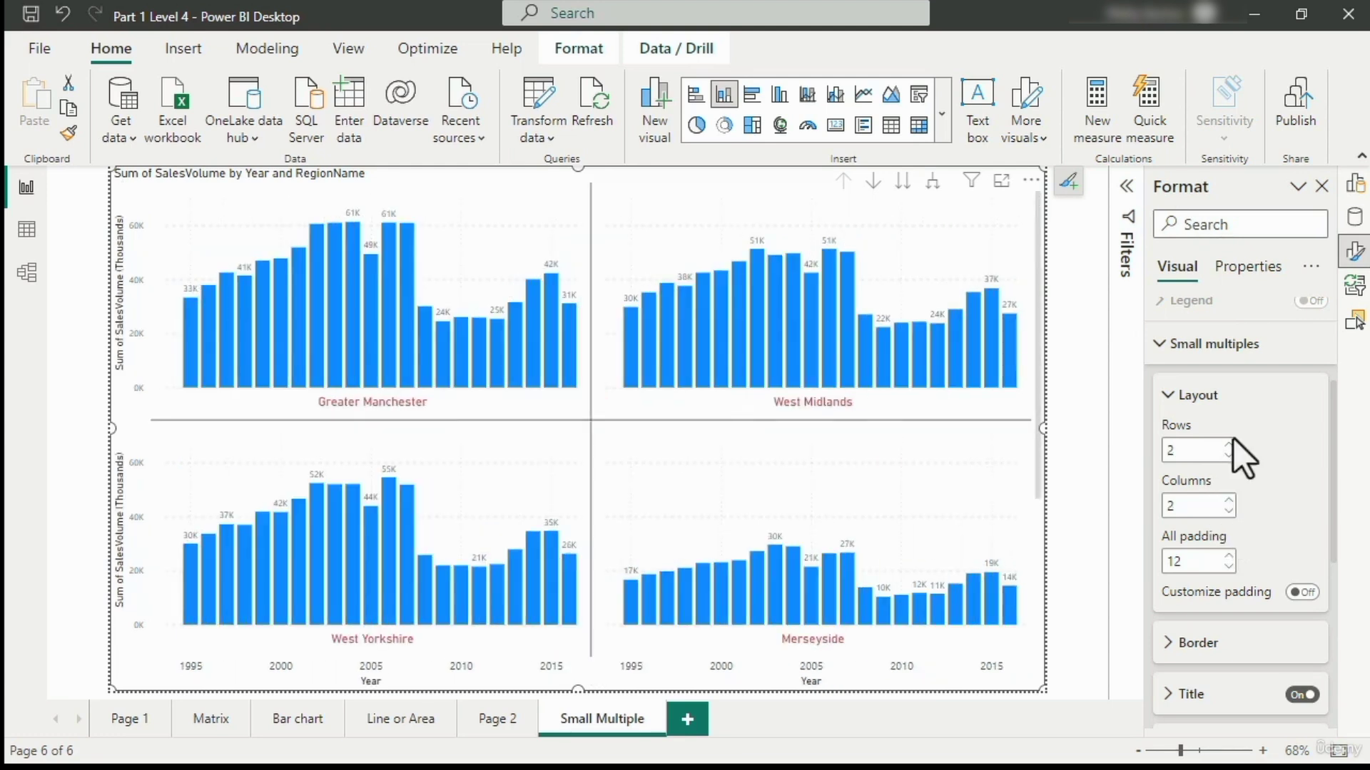
left_click(1229, 444)
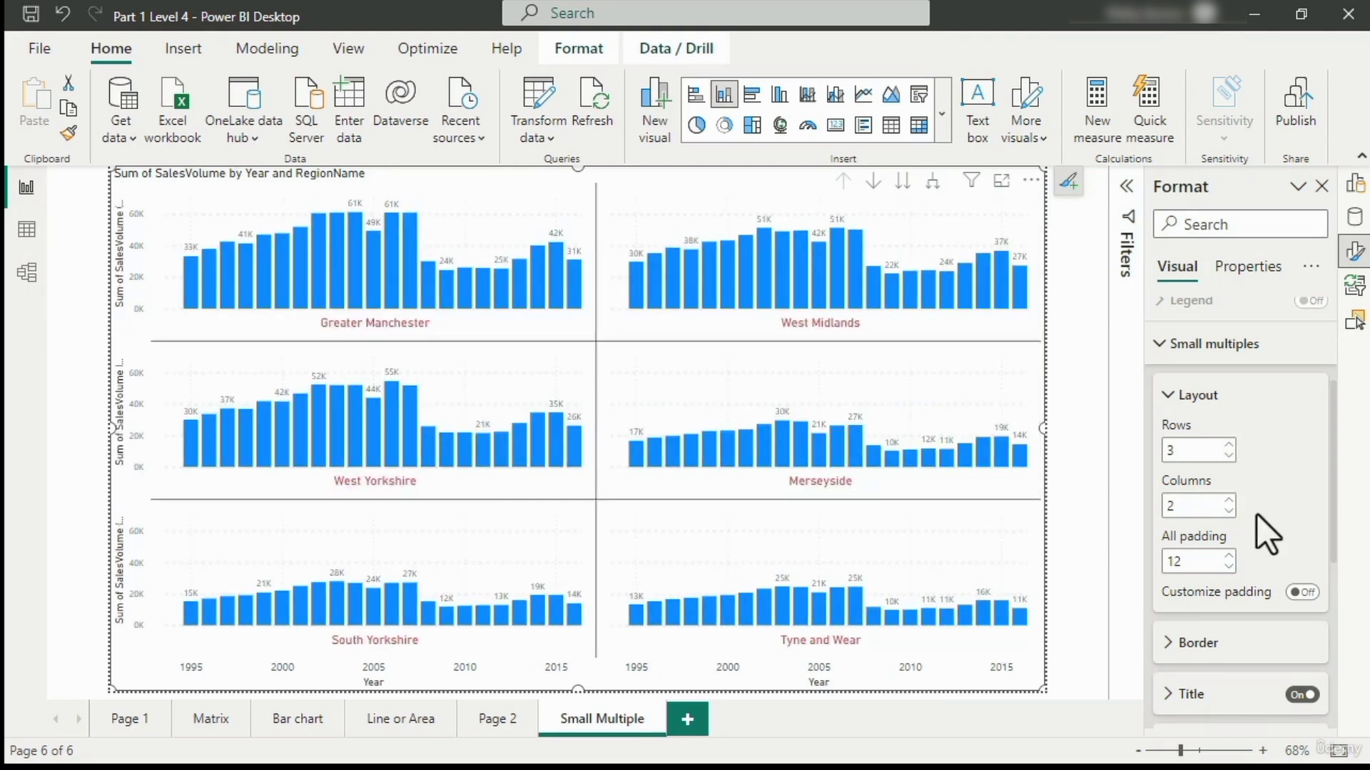
Step: Give the small multiples a light yellow theme background color with 62% transparency
scroll(1257, 515, "down", 3)
left_click(1165, 552)
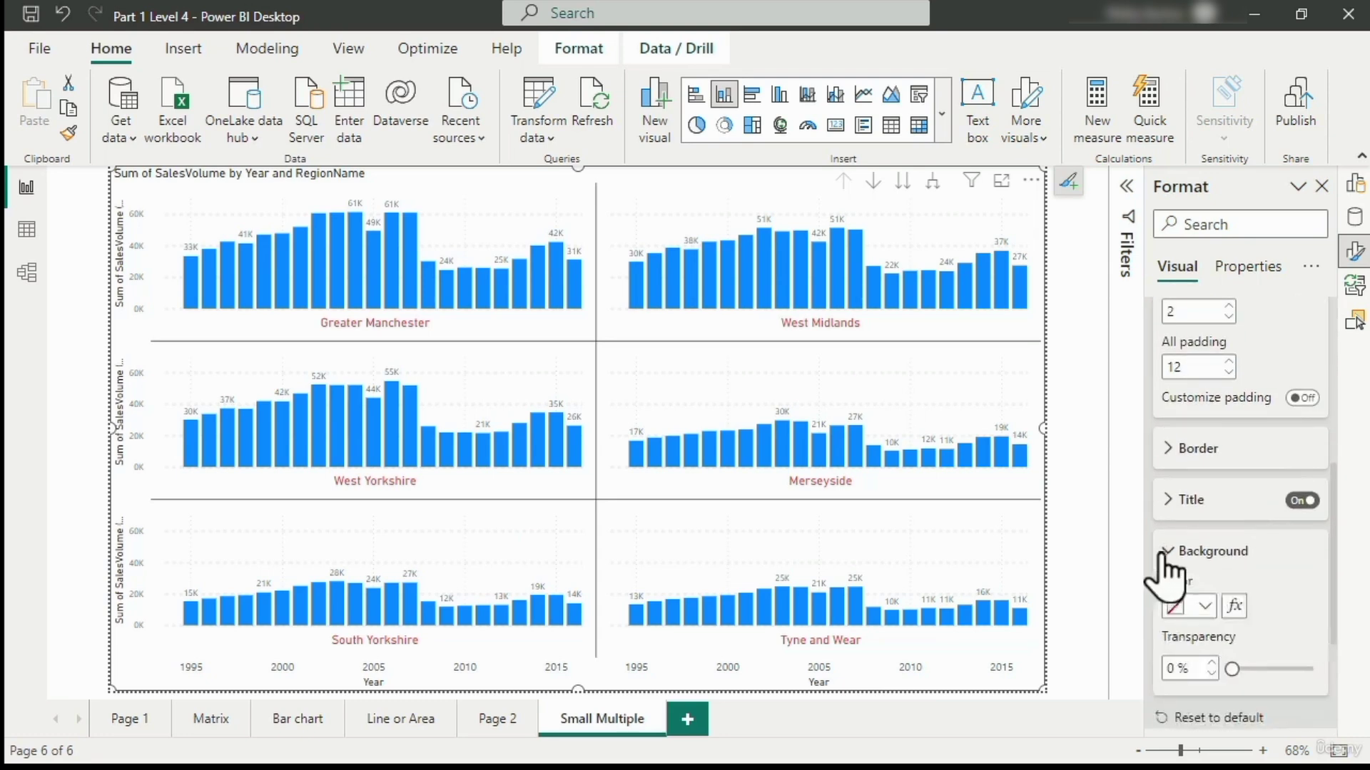
scroll(1223, 574, "down", 1)
left_click(1205, 546)
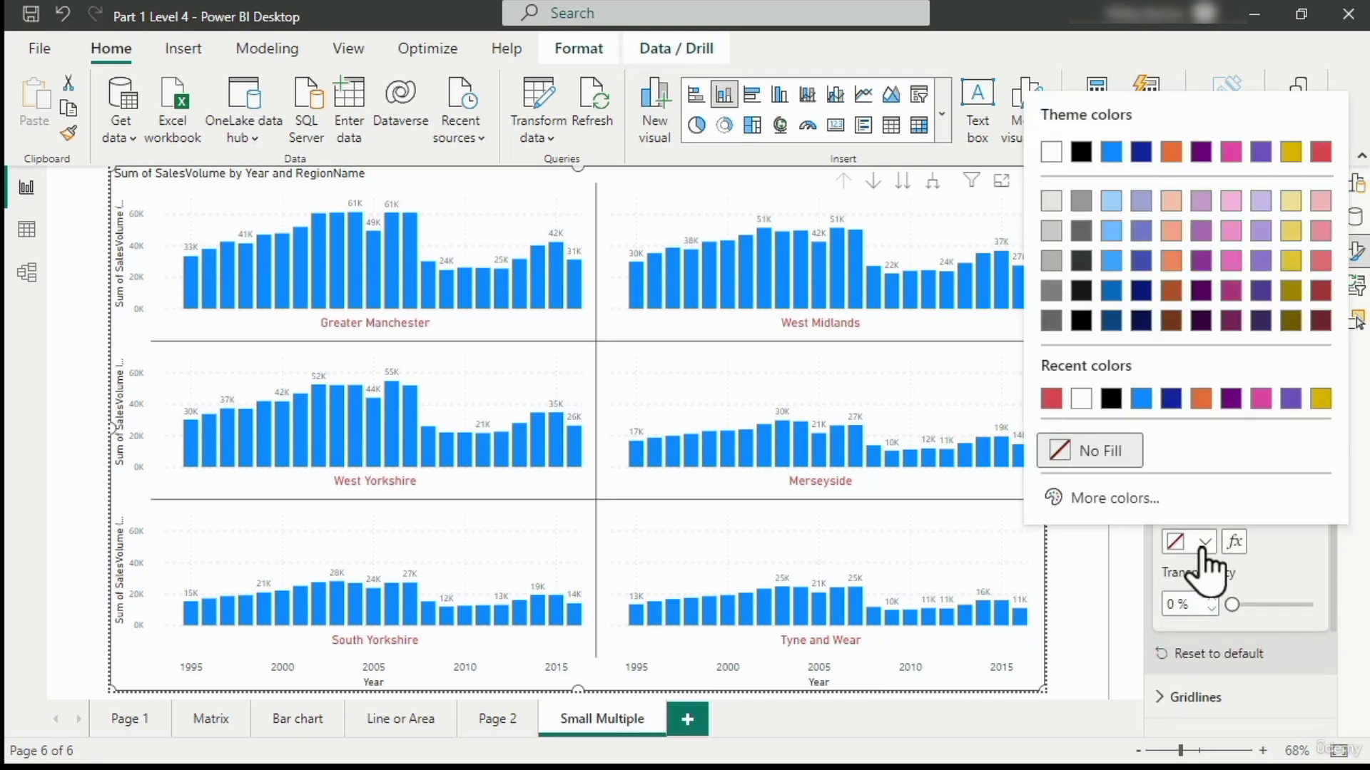
left_click(1291, 201)
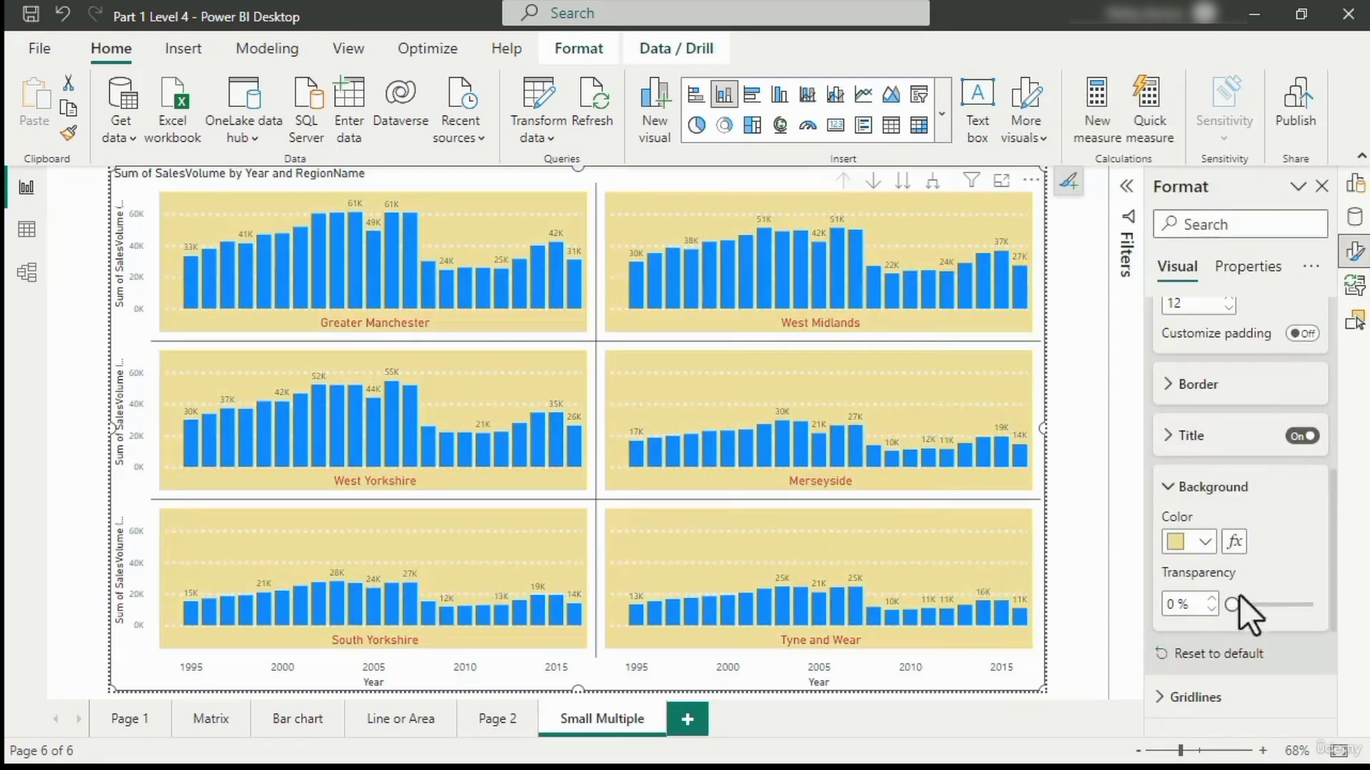
left_click_drag(1234, 605, 1284, 605)
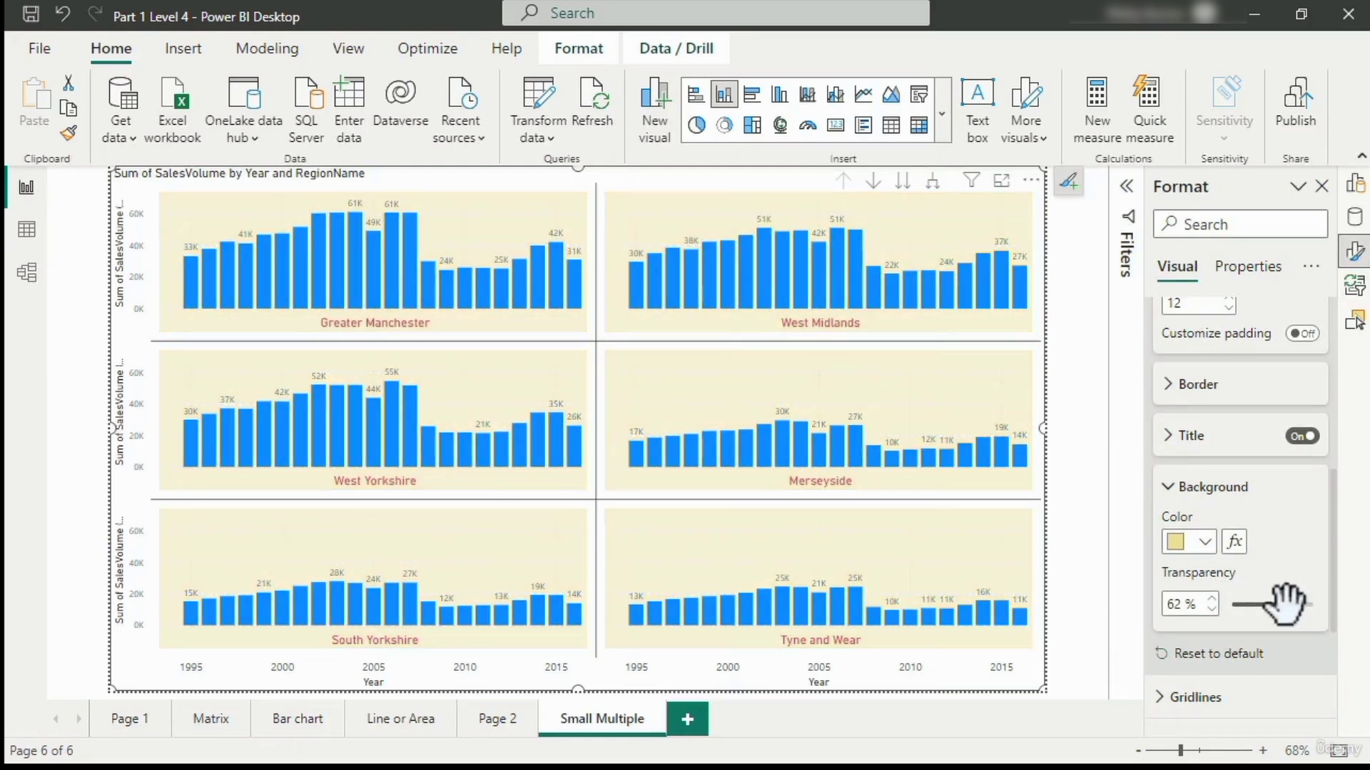
Step: Review the border gridline options of the small multiples, change the line color to light gray and set the line width to 2
left_click(1167, 386)
left_click(1306, 444)
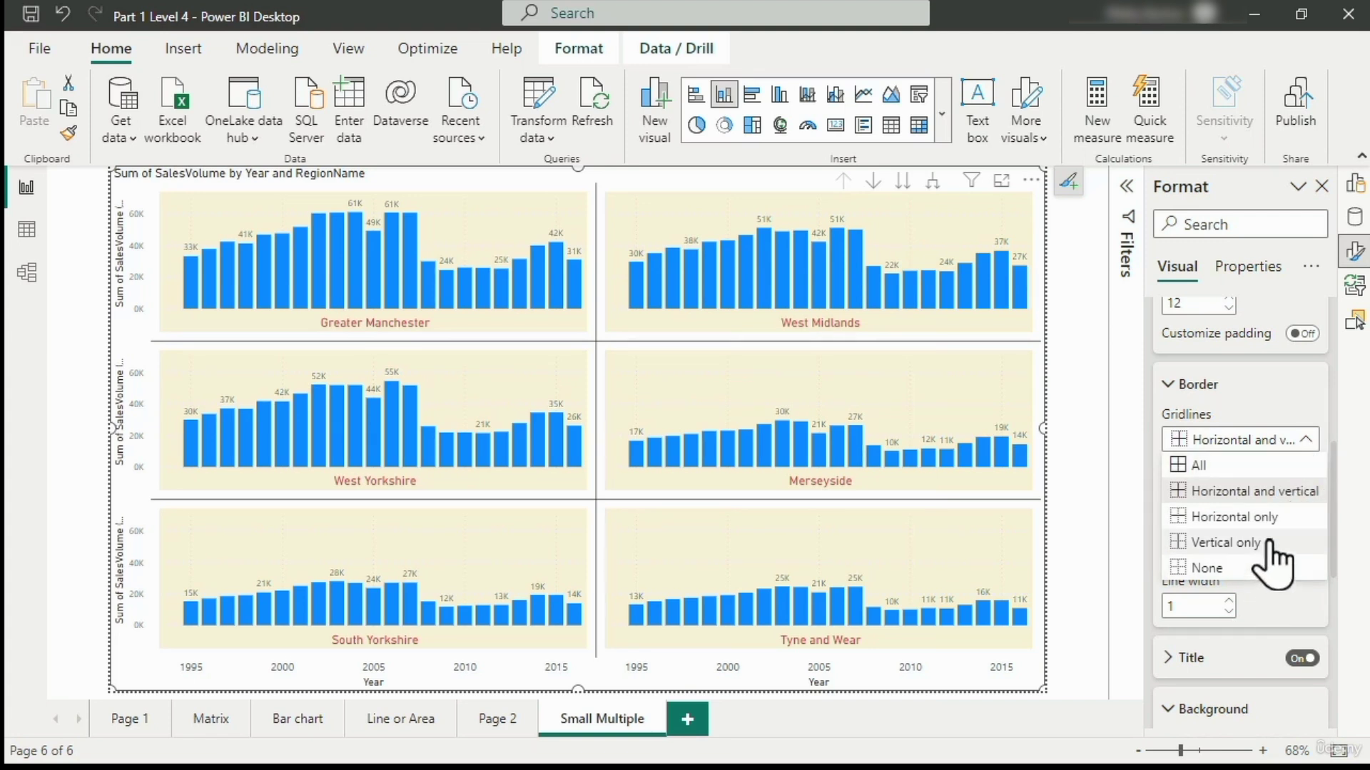
left_click(1309, 440)
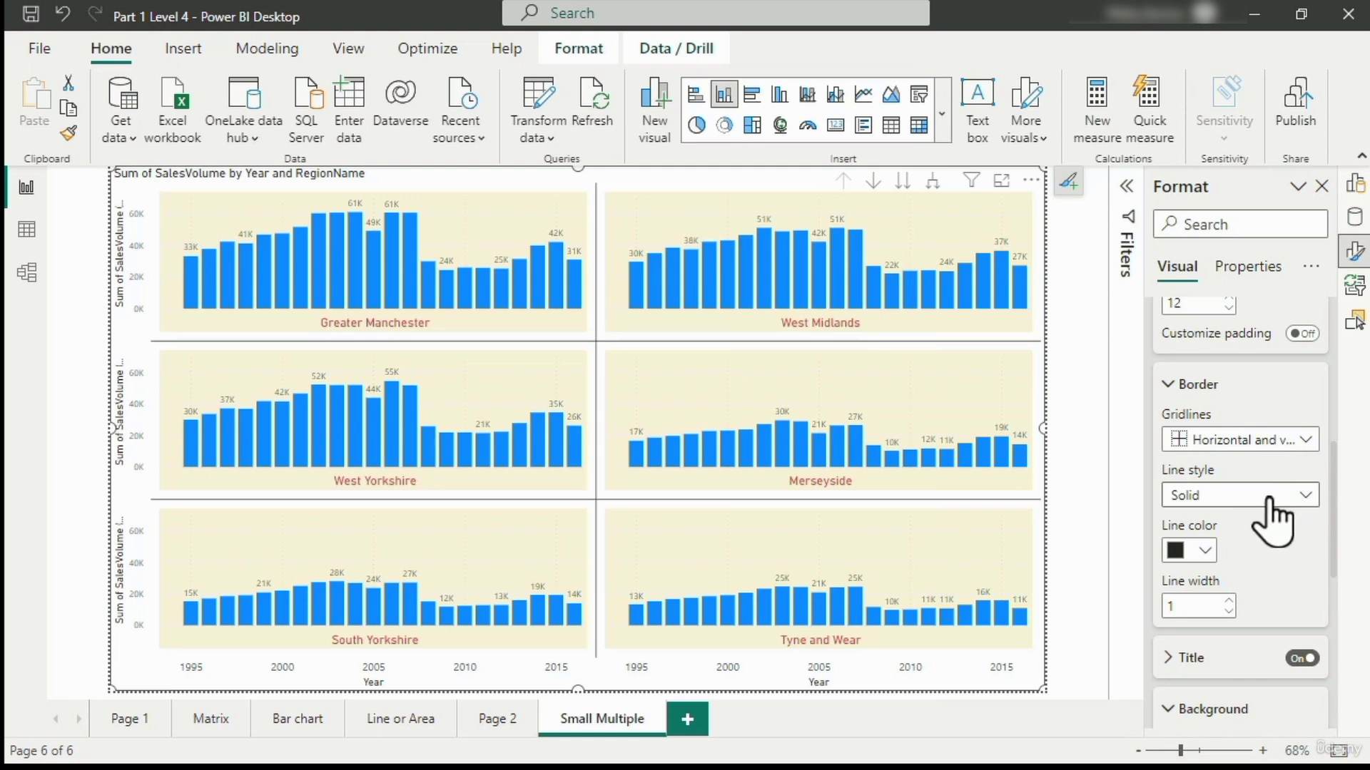
left_click(1205, 550)
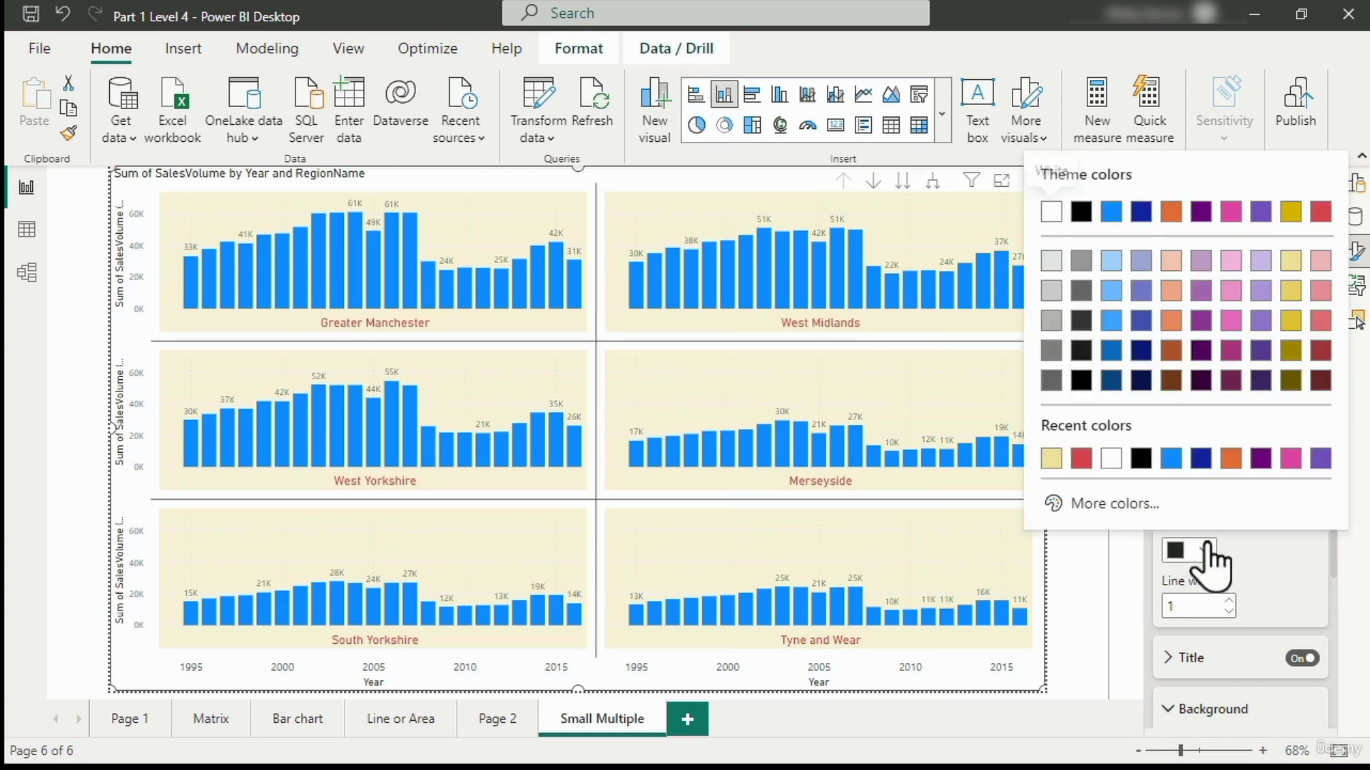
left_click(1051, 290)
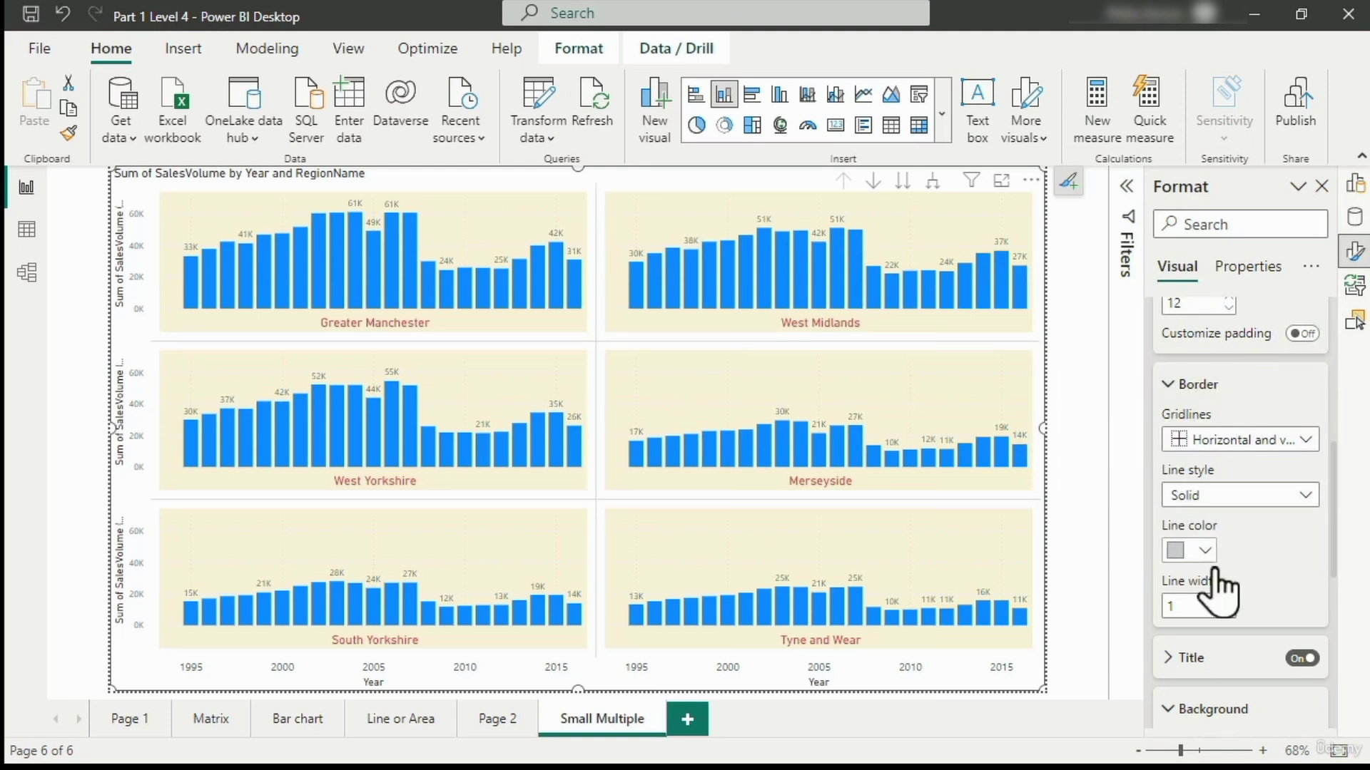
left_click(1228, 601)
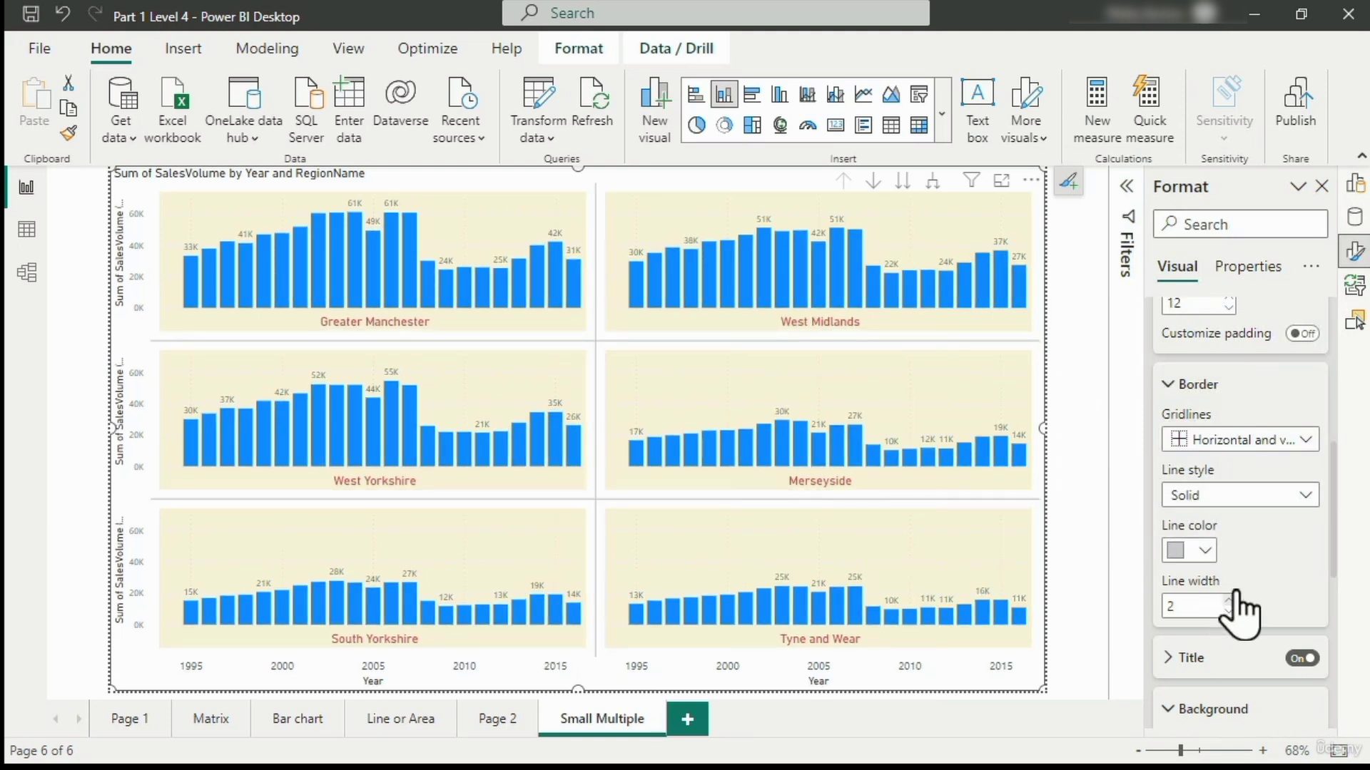
Step: Try the Dashed line style for the small multiples border and set it to Dotted
left_click(1303, 500)
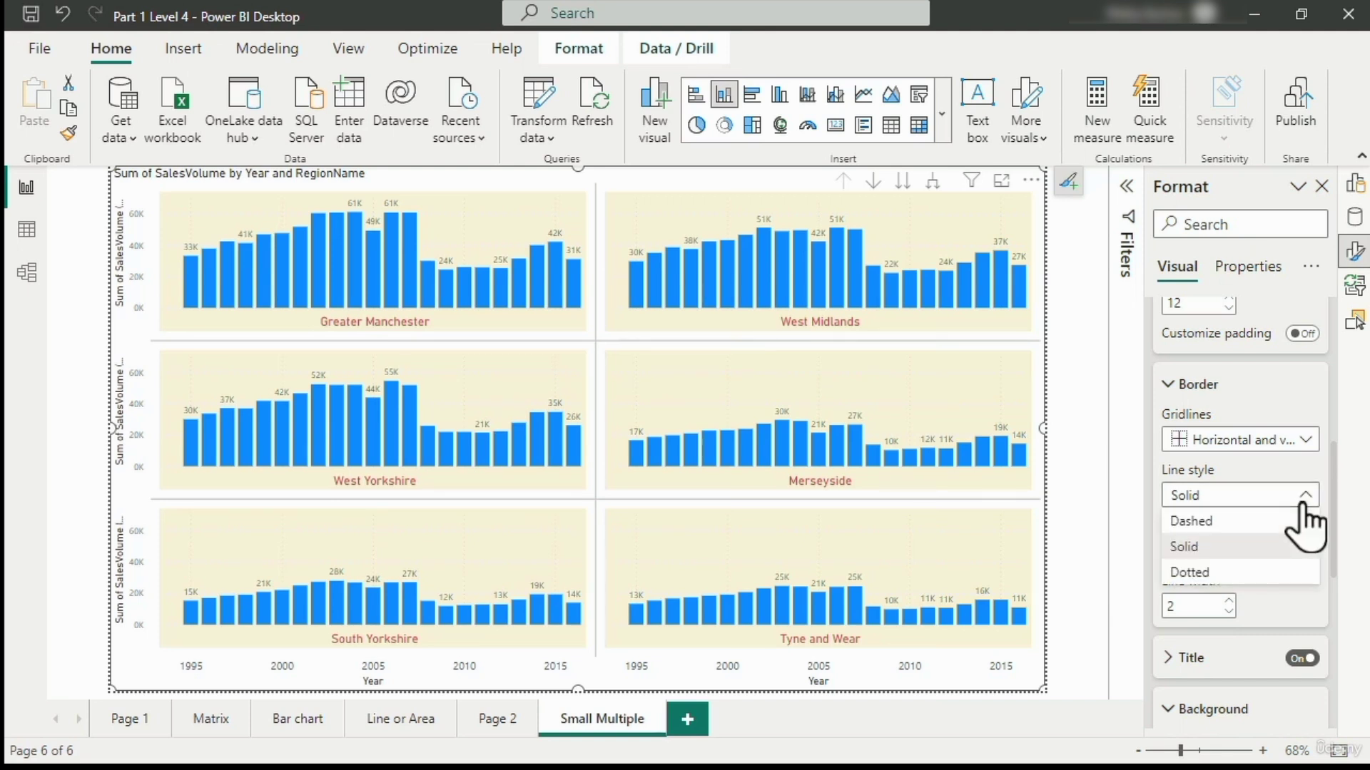
left_click(1277, 522)
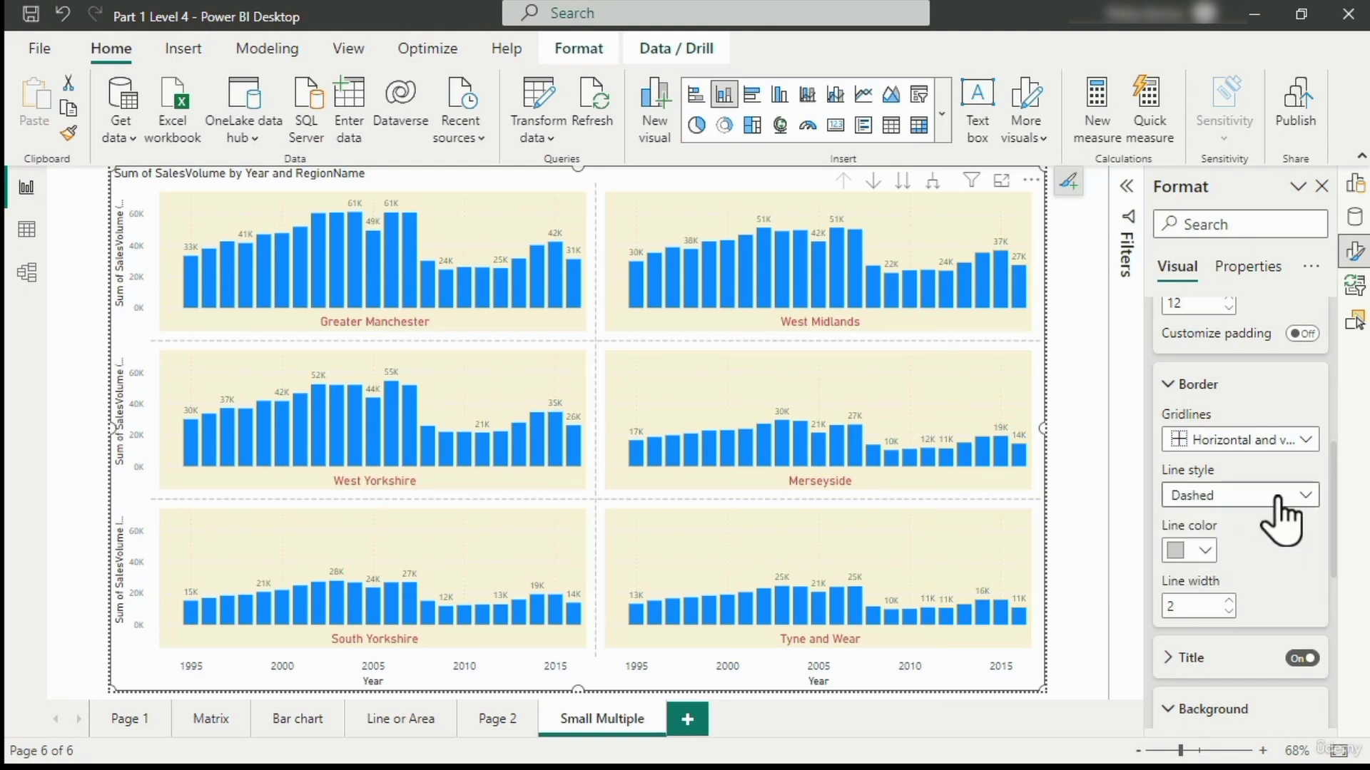
left_click(1278, 498)
left_click(1257, 568)
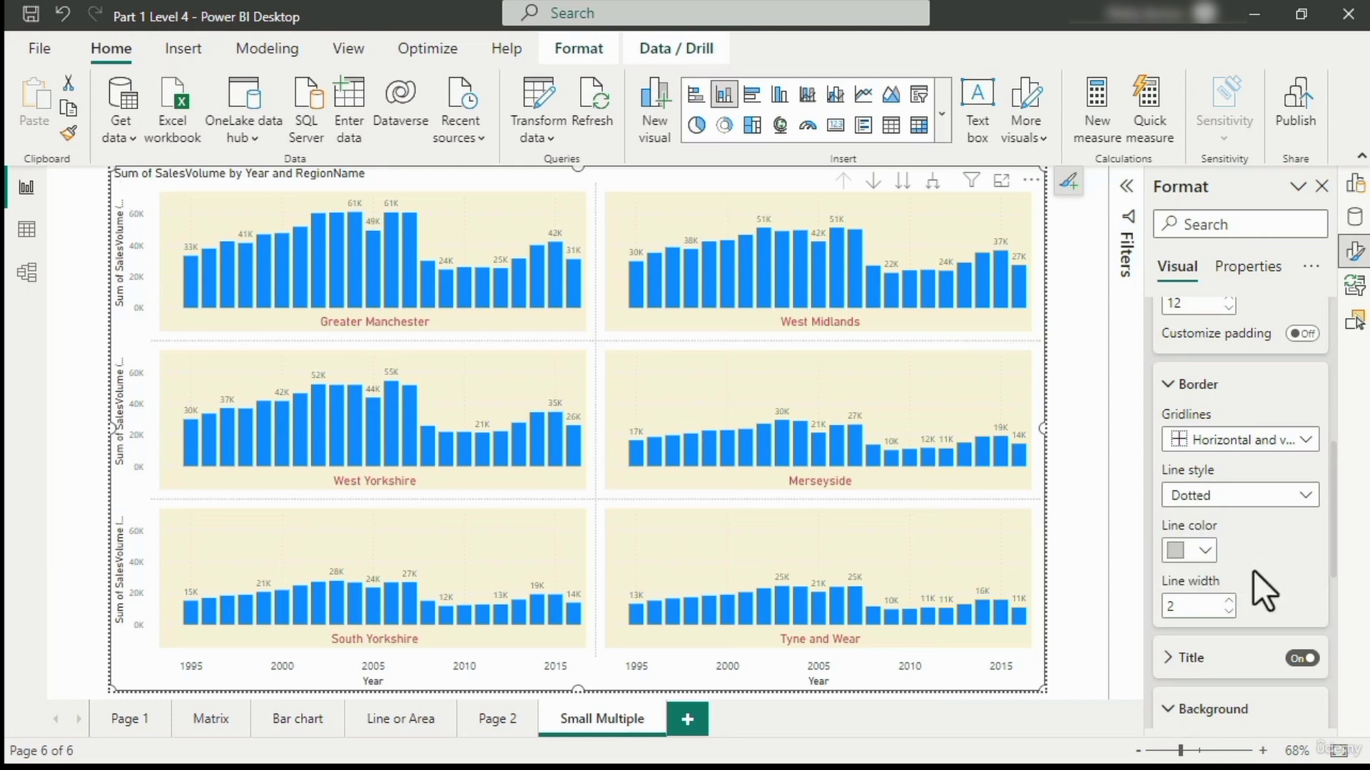
Step: Try an all-padding value of 0 in the small multiples layout and restore it to 12
scroll(1238, 567, "up", 3)
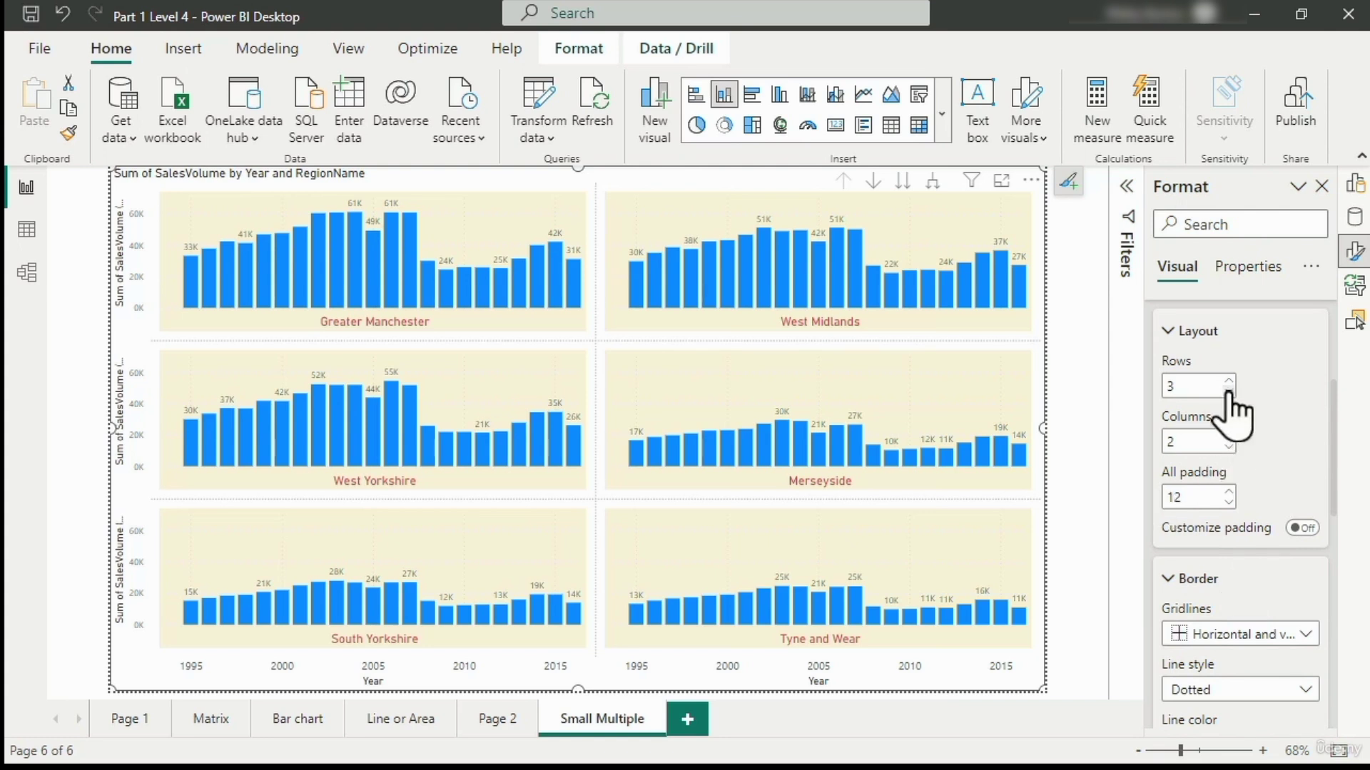
left_click_drag(1191, 492, 1164, 497)
type("0")
key("Tab")
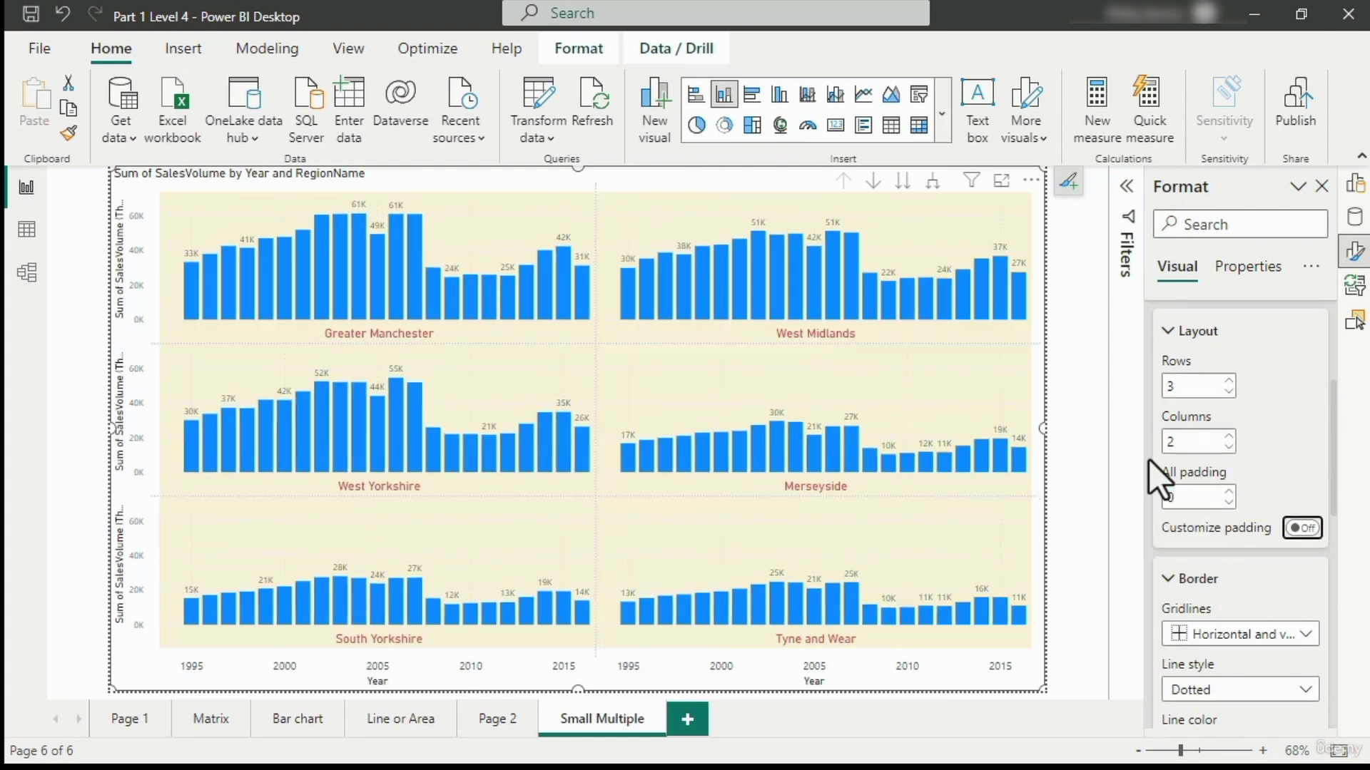
double_click(1197, 498)
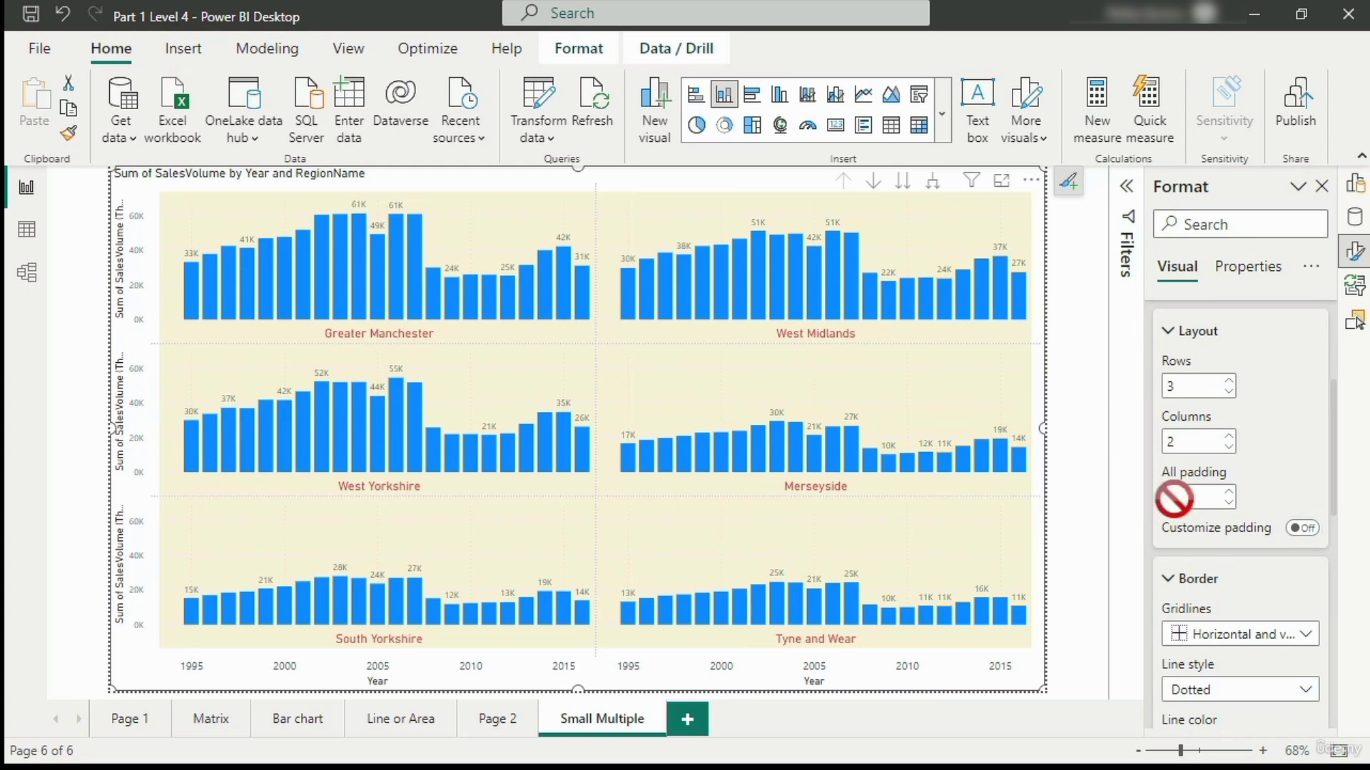
type("12")
key("Tab")
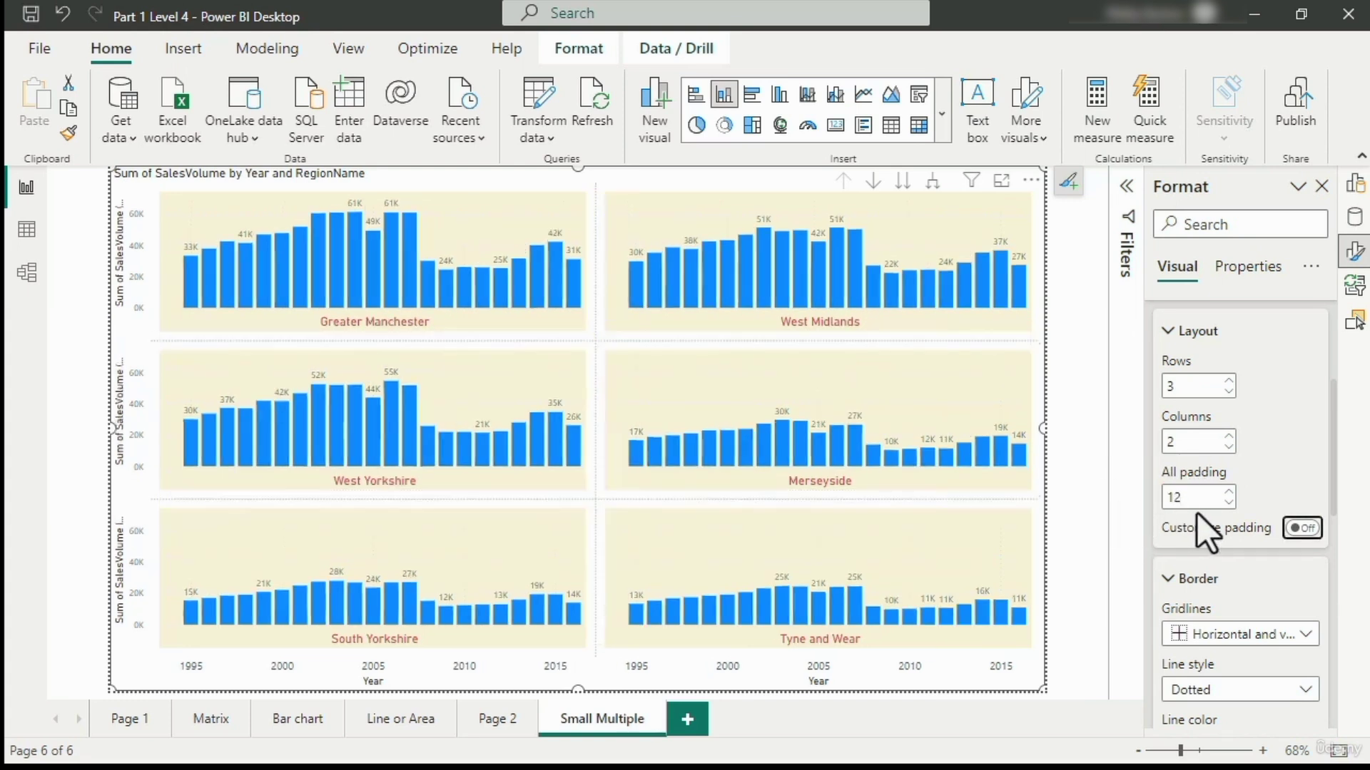
Step: Try out customized inner column and inner row padding, turn customized padding back off and collapse the small multiples settings
left_click(1304, 530)
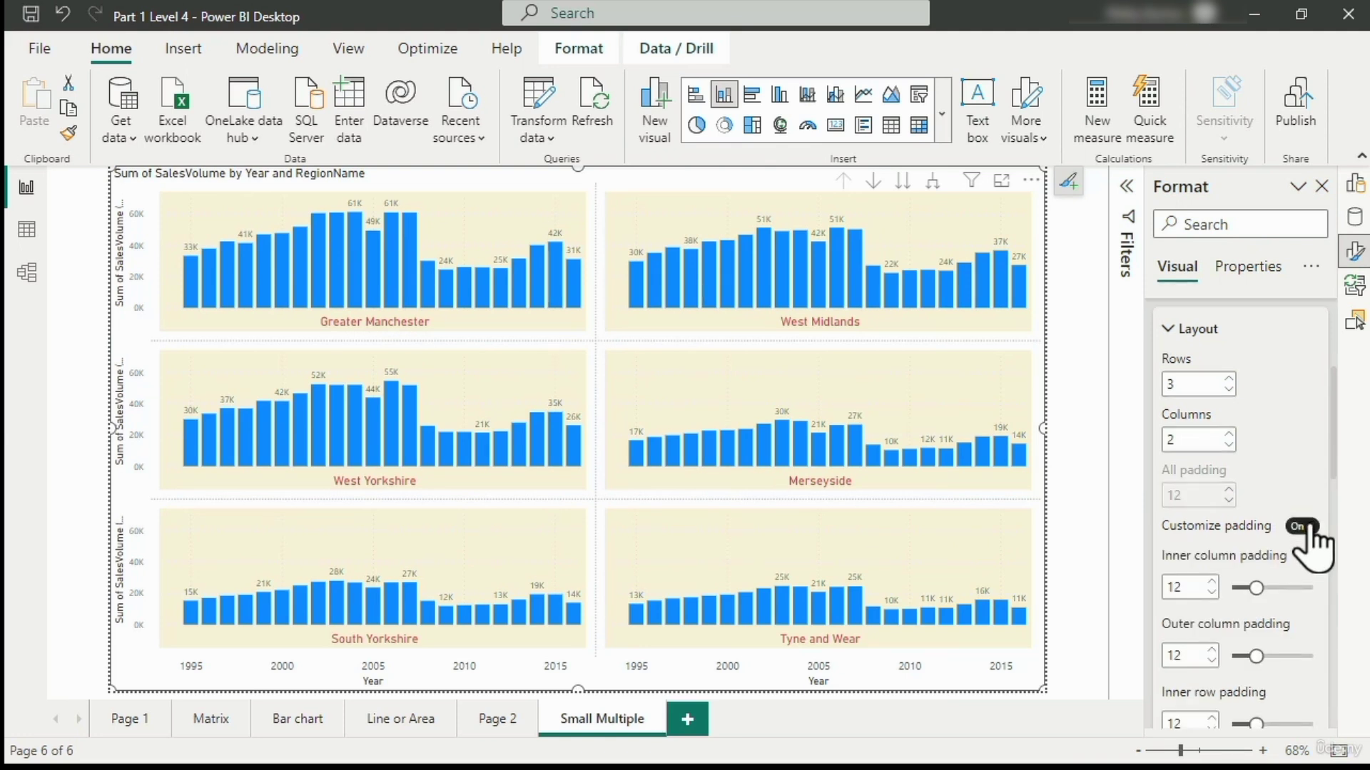
scroll(1313, 539, "down", 2)
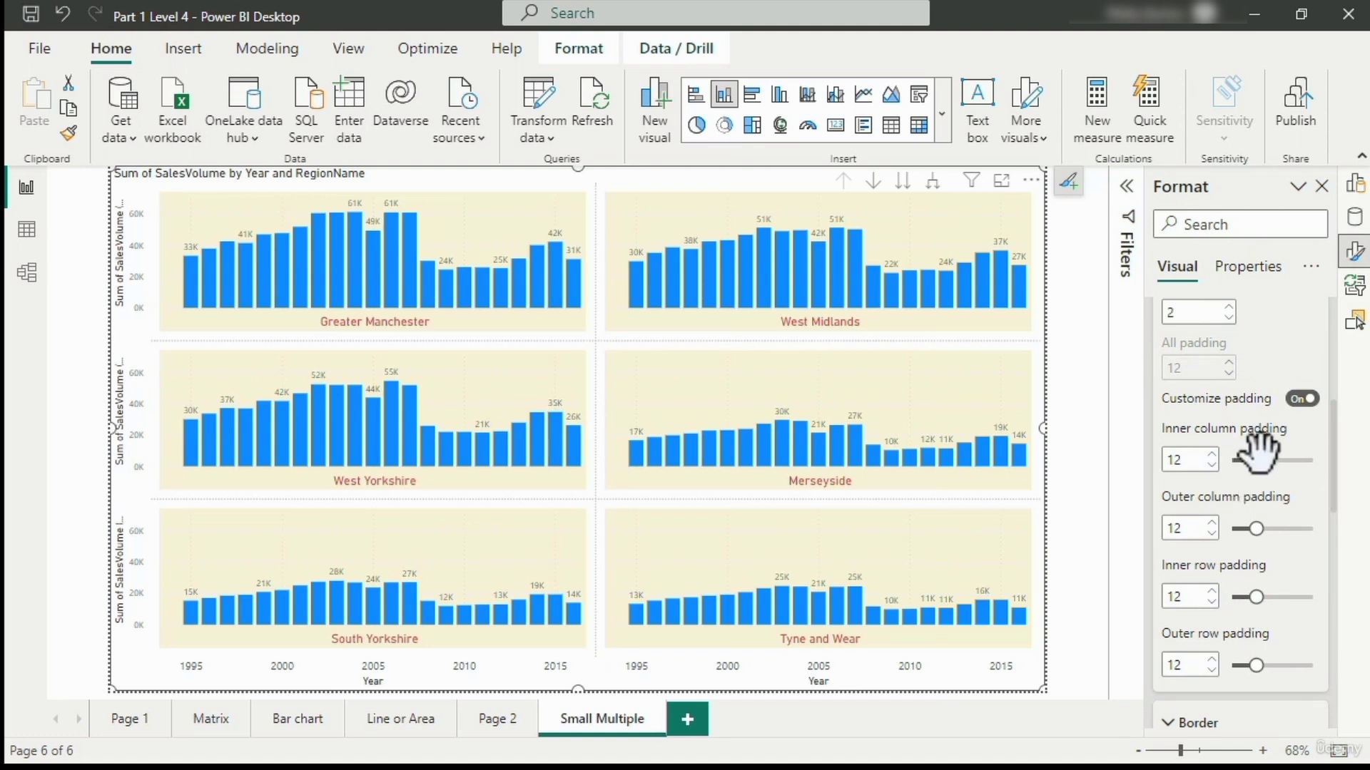
mouse_move(1257, 460)
left_mouse_down()
mouse_move(1227, 466)
mouse_move(1255, 465)
left_mouse_up()
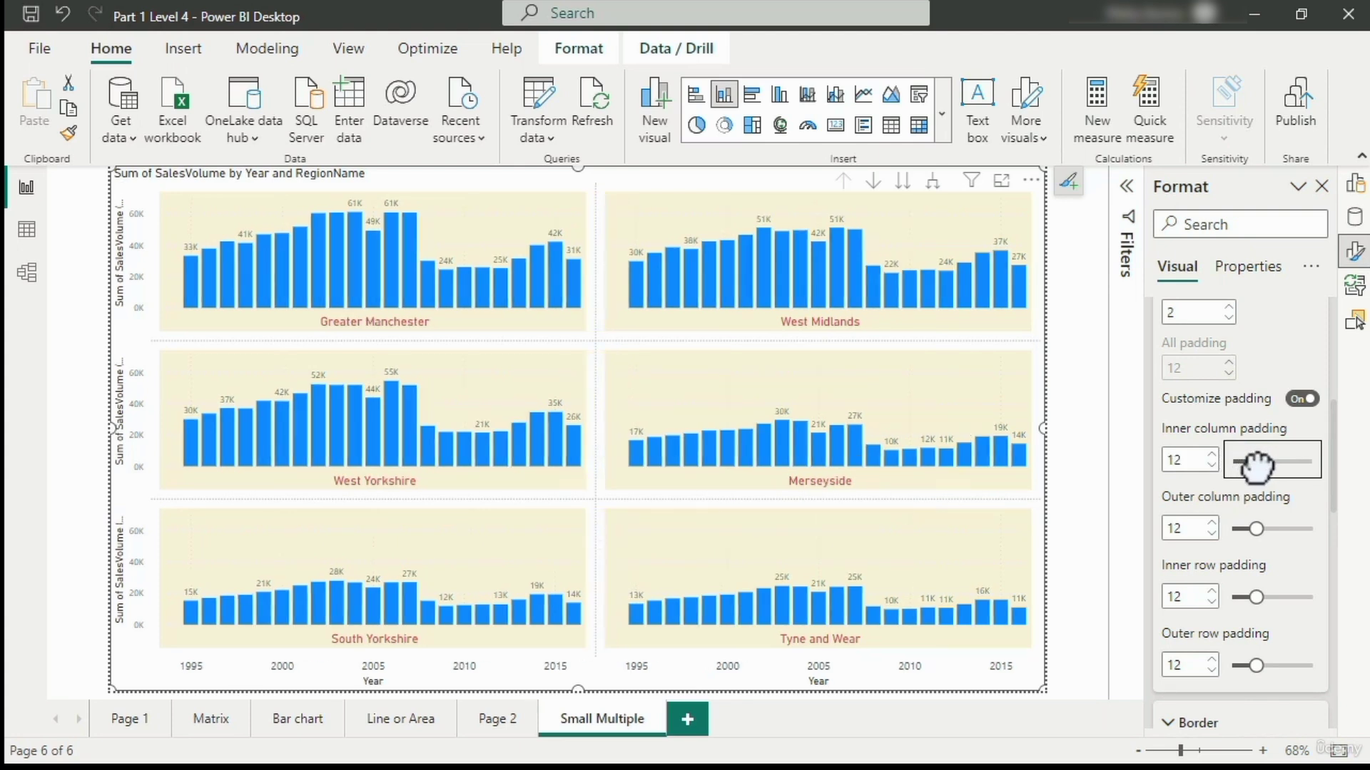
mouse_move(1254, 598)
left_mouse_down()
mouse_move(1236, 598)
mouse_move(1257, 599)
left_mouse_up()
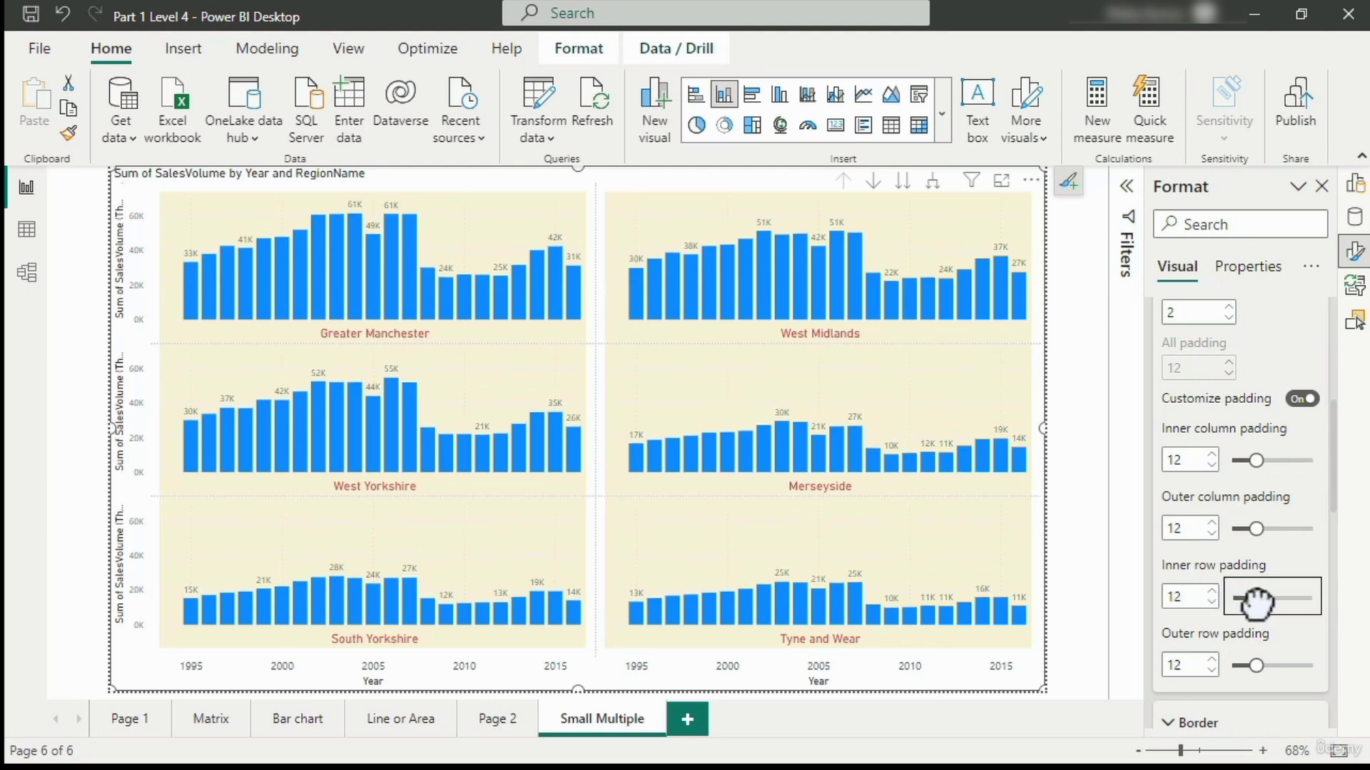
left_click(1299, 403)
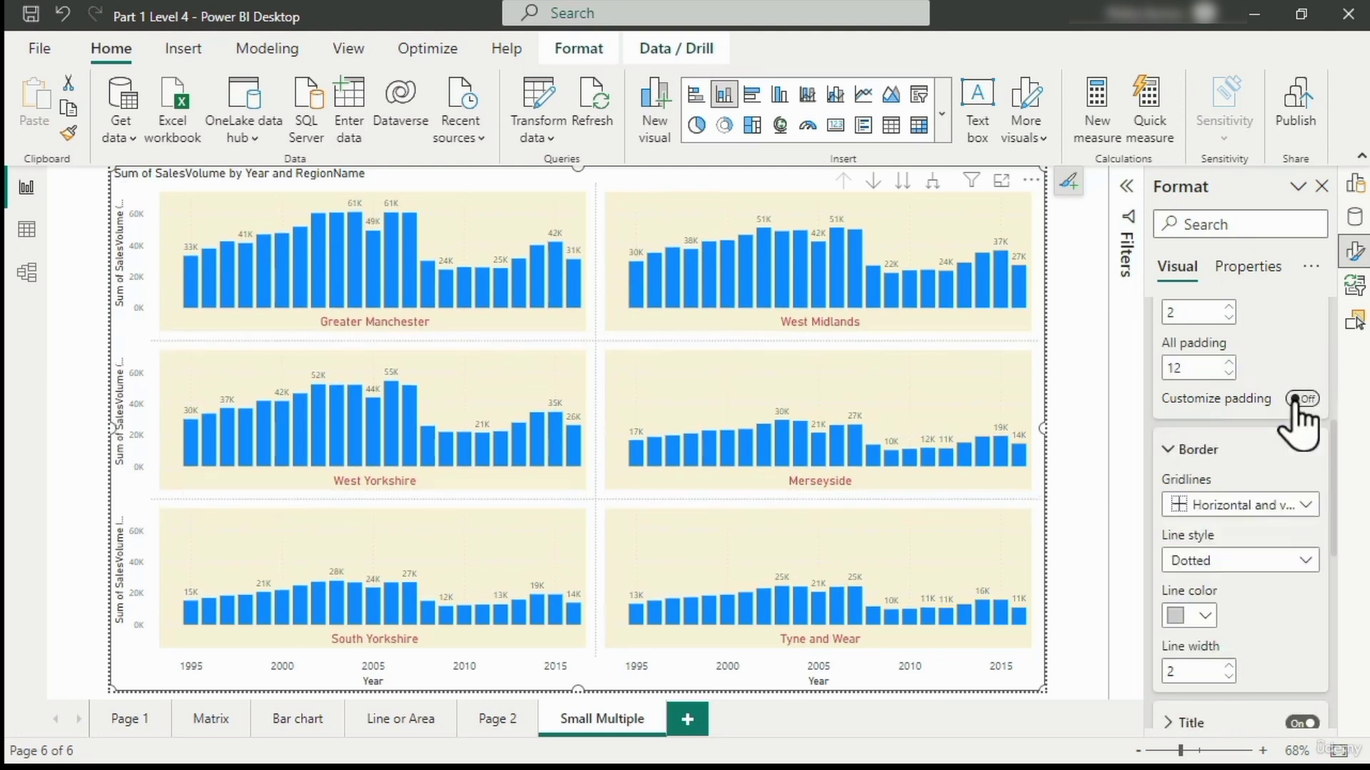
scroll(1282, 409, "up", 1)
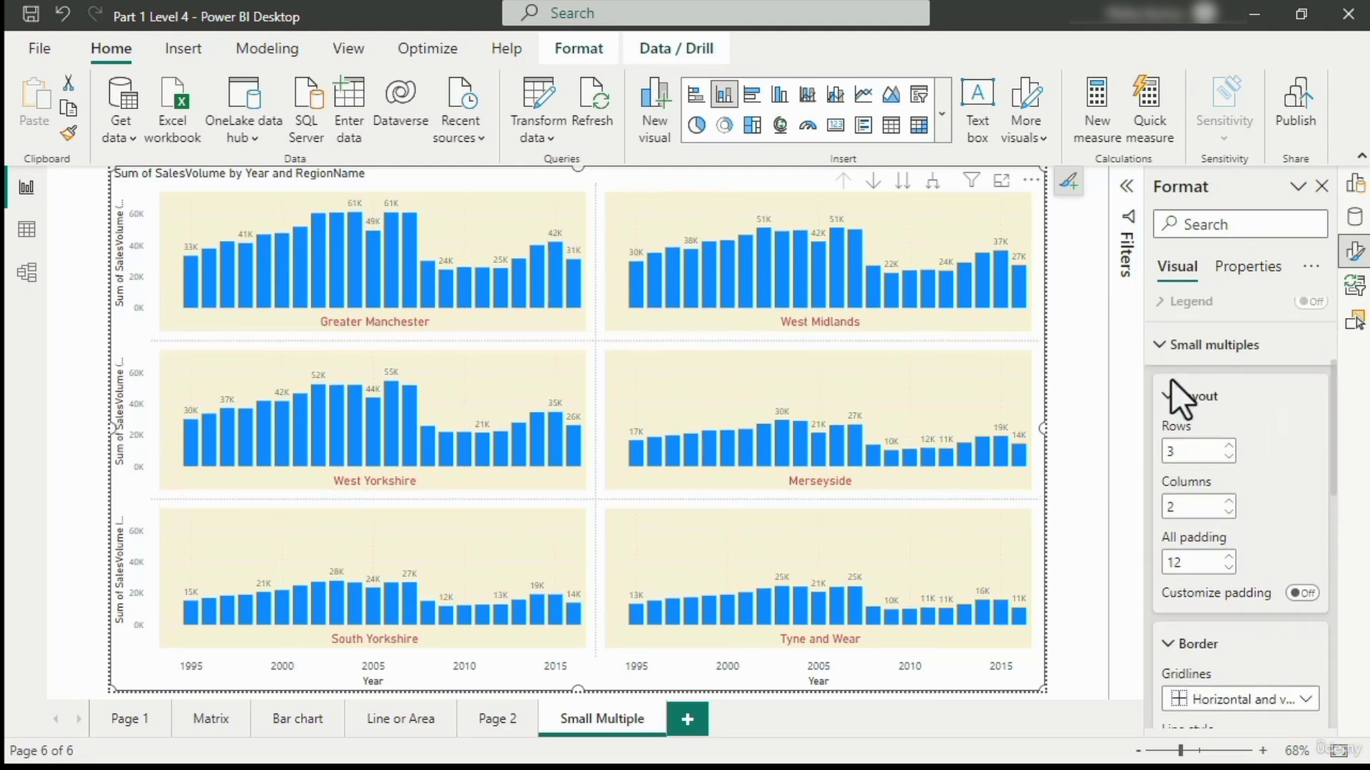
left_click(1173, 348)
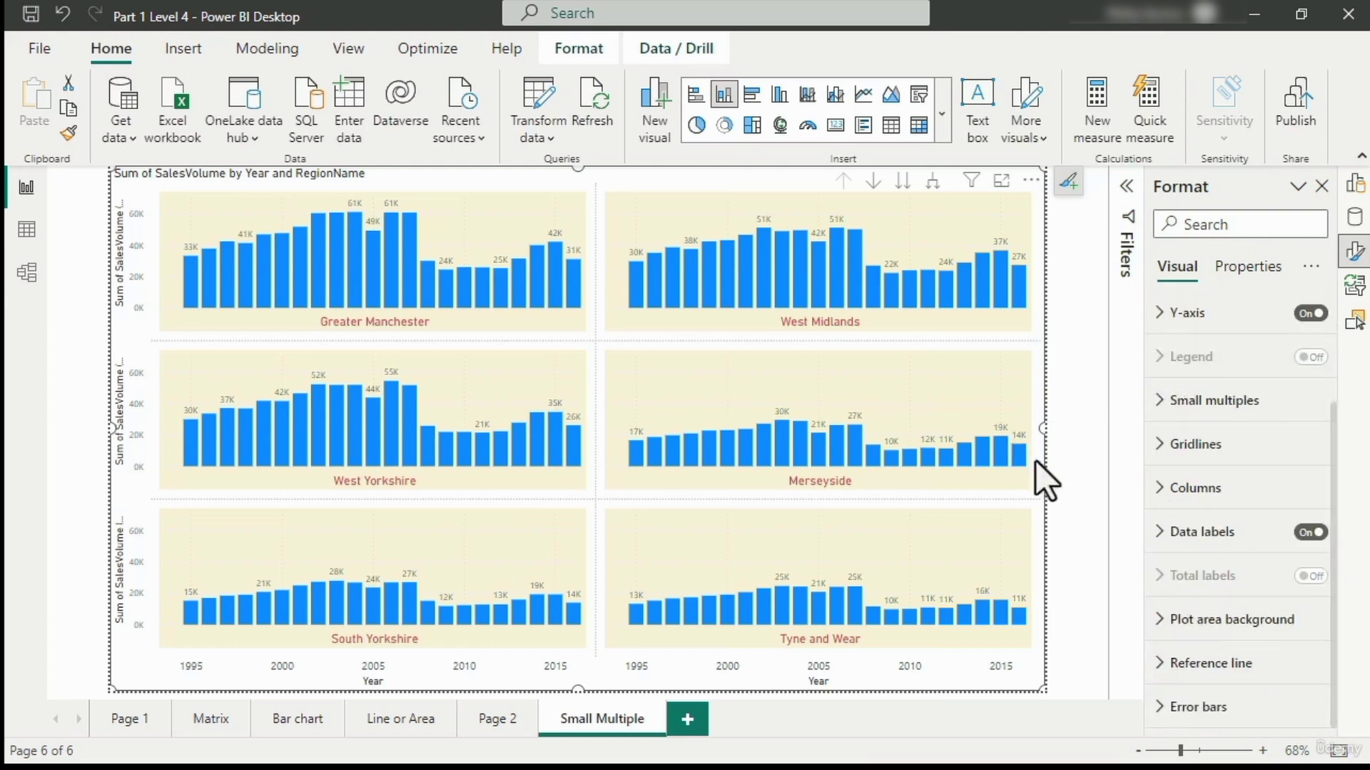
Step: Narrow the small multiples chart from its left edge, duplicate it and resize the copy to fit the freed space beside the original
left_click_drag(119, 427, 361, 426)
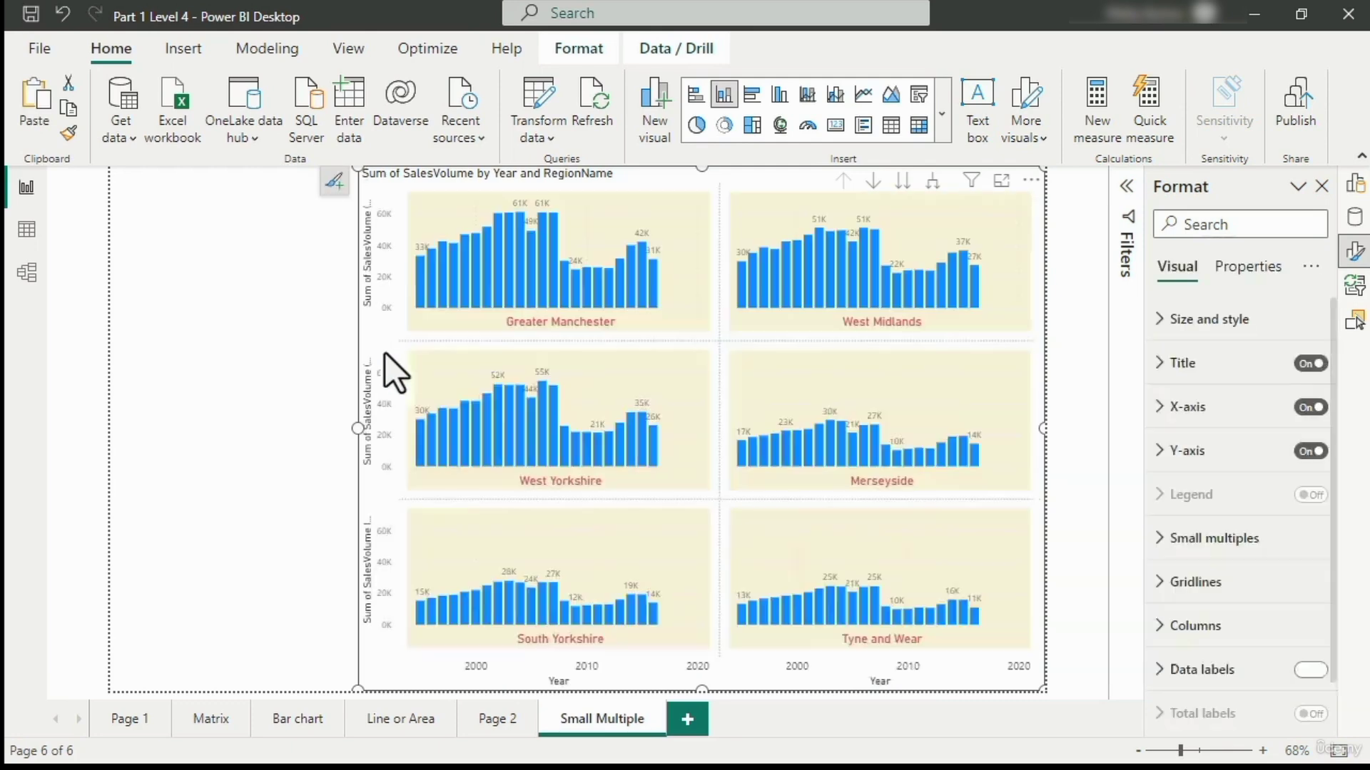
key("ctrl+v")
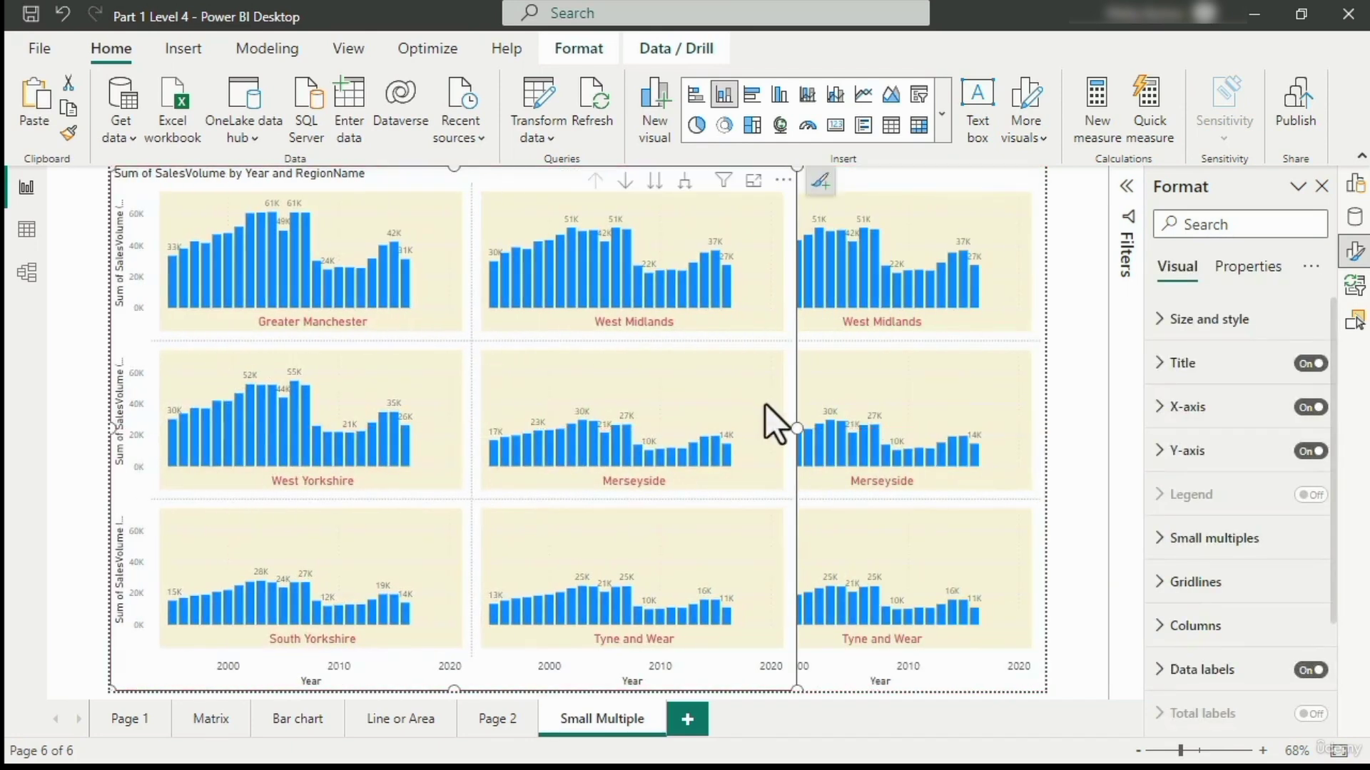
left_click_drag(813, 428, 357, 427)
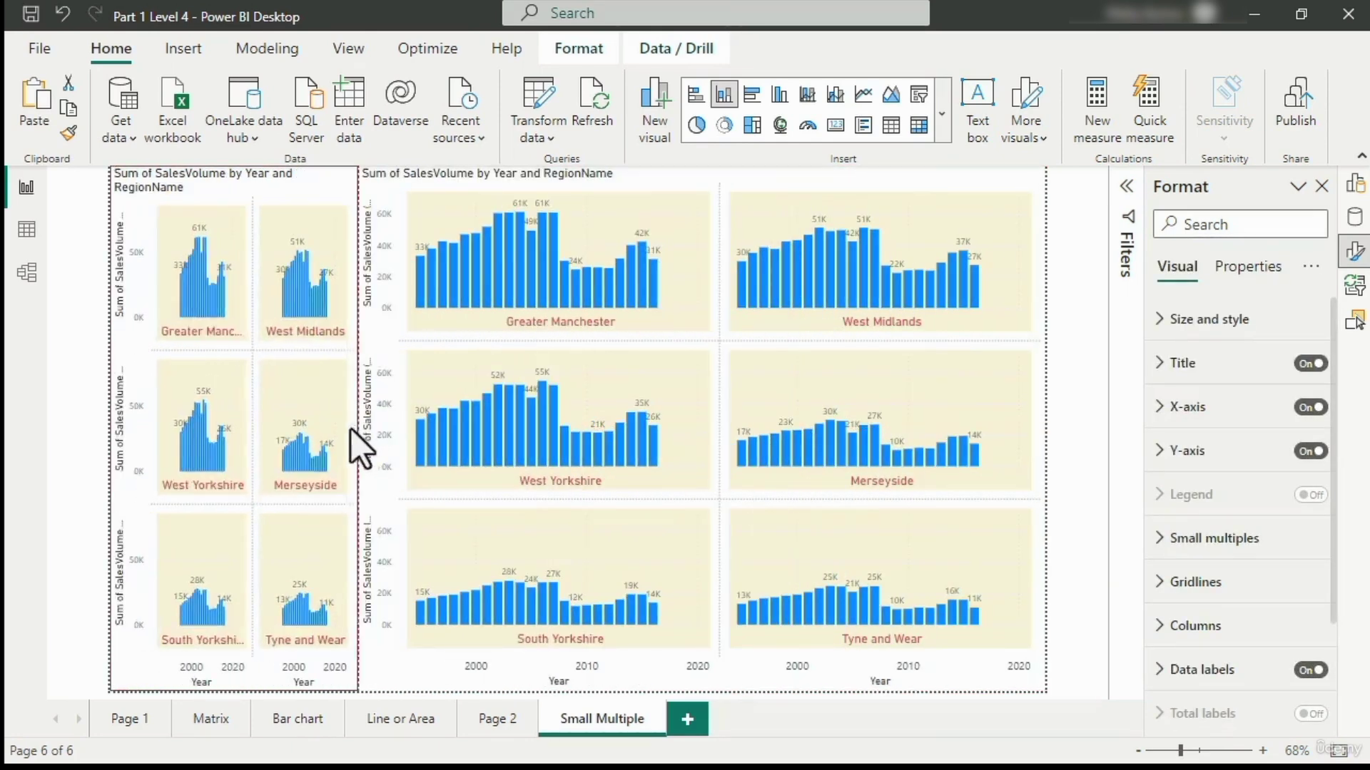
left_click_drag(364, 434, 413, 431)
left_click(336, 434)
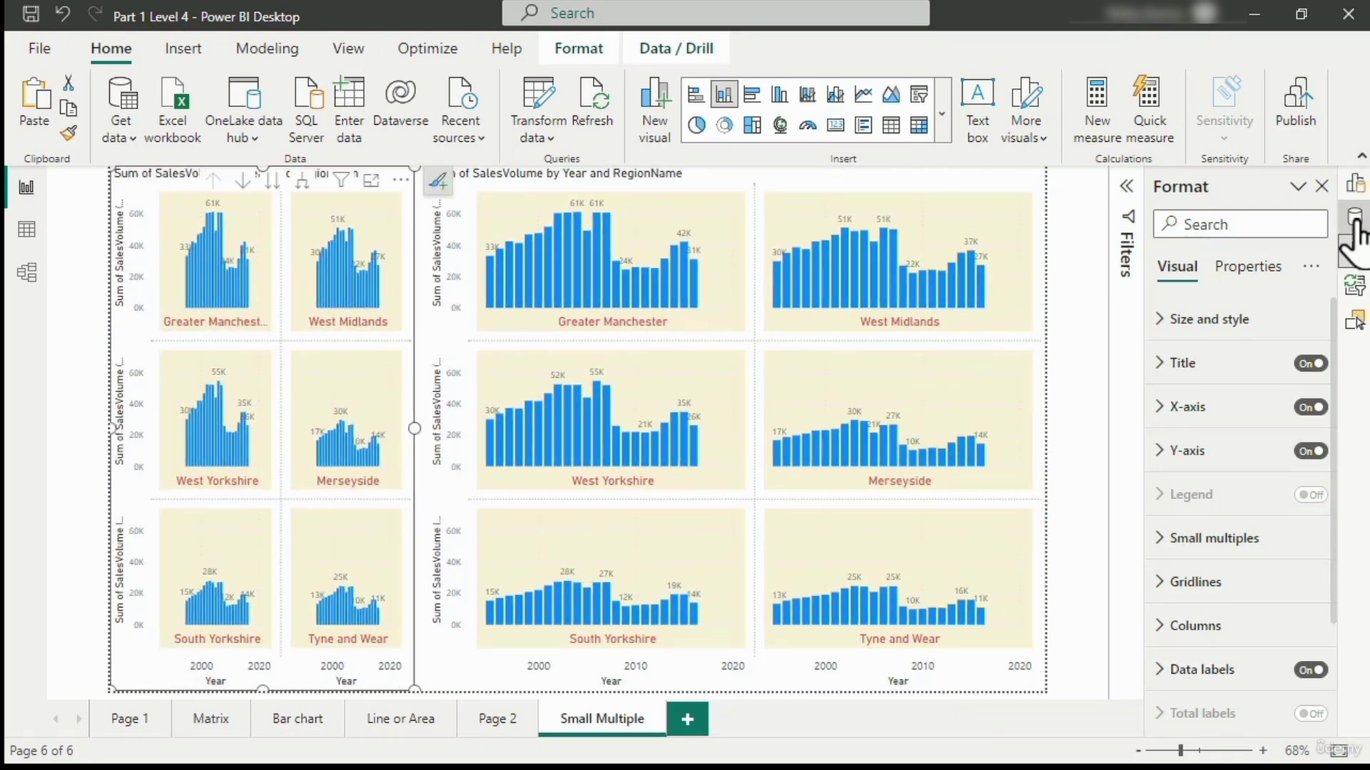
Step: Remove RegionName from the duplicate chart's small multiples and assign it as the chart's legend instead
left_click(1354, 184)
left_click(1354, 184)
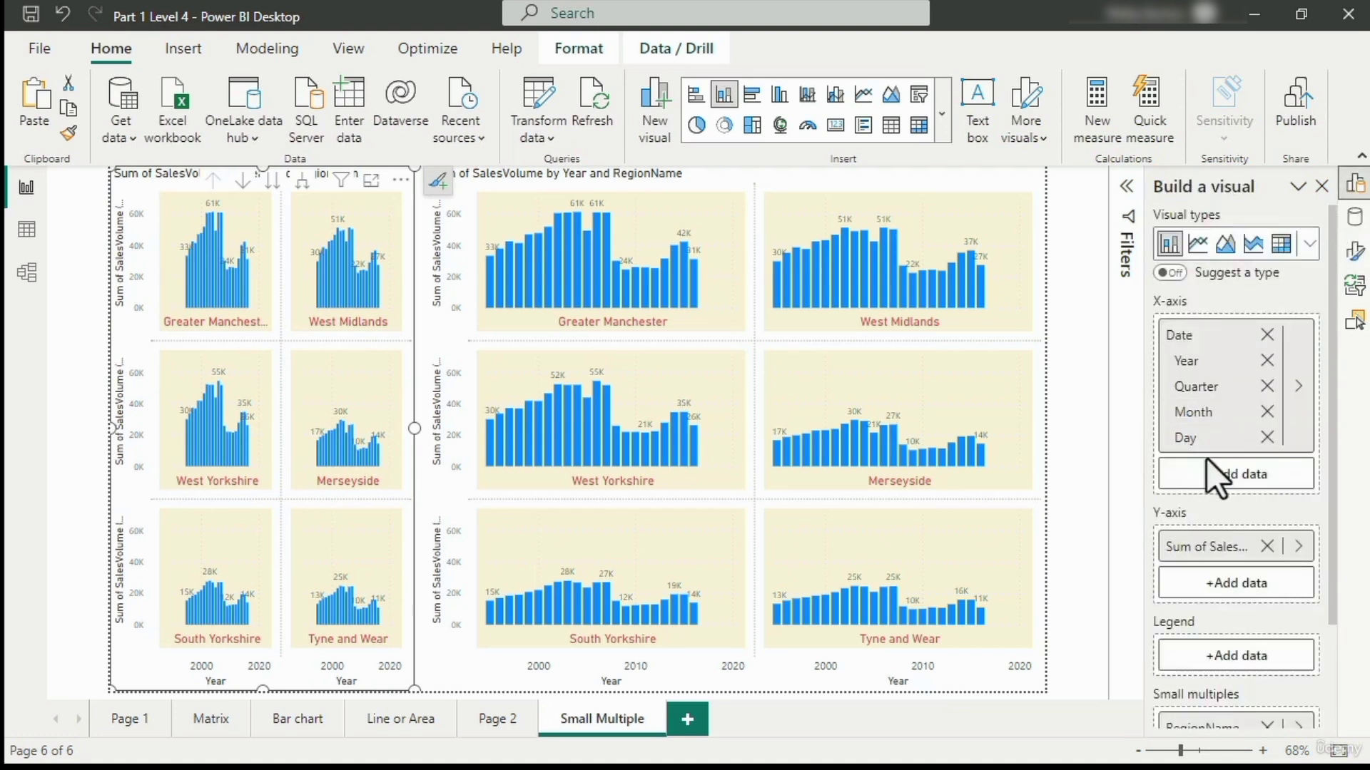
scroll(1212, 471, "down", 5)
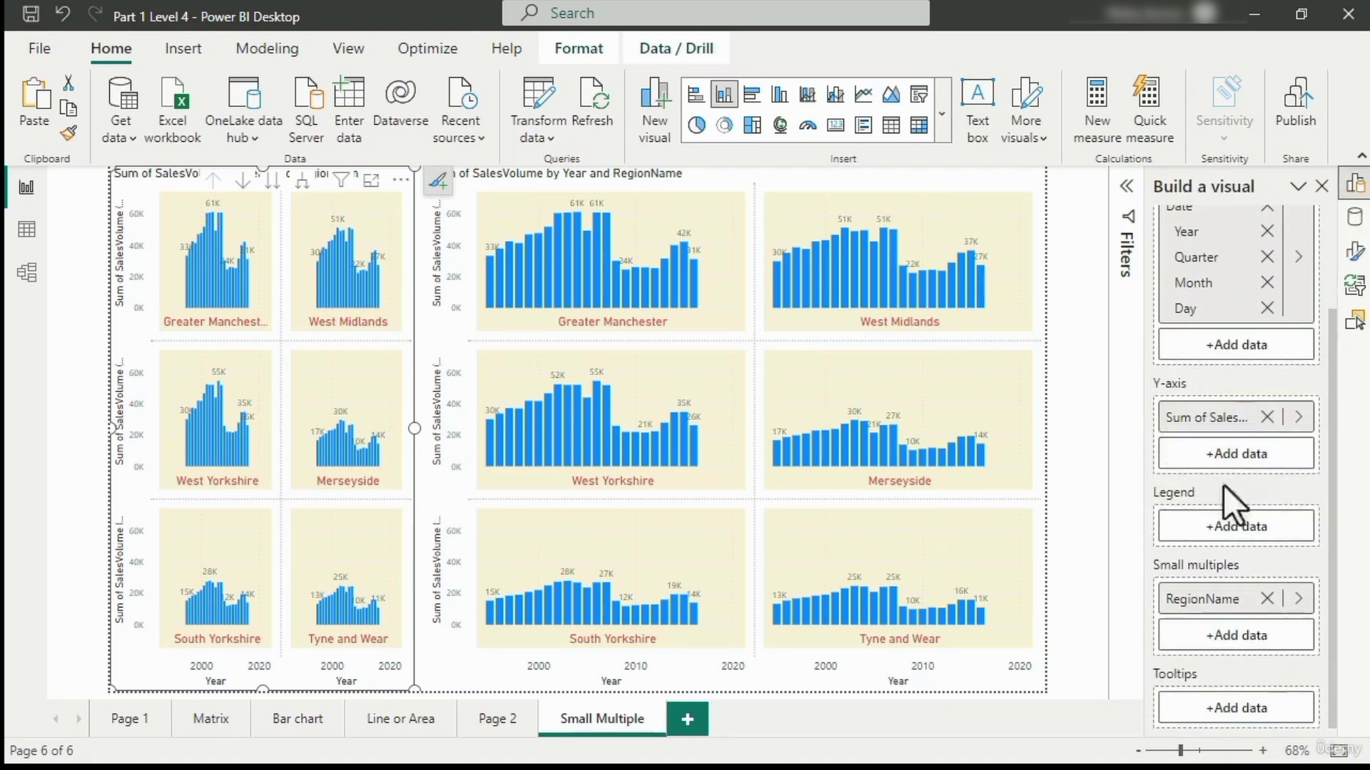
left_click(1266, 599)
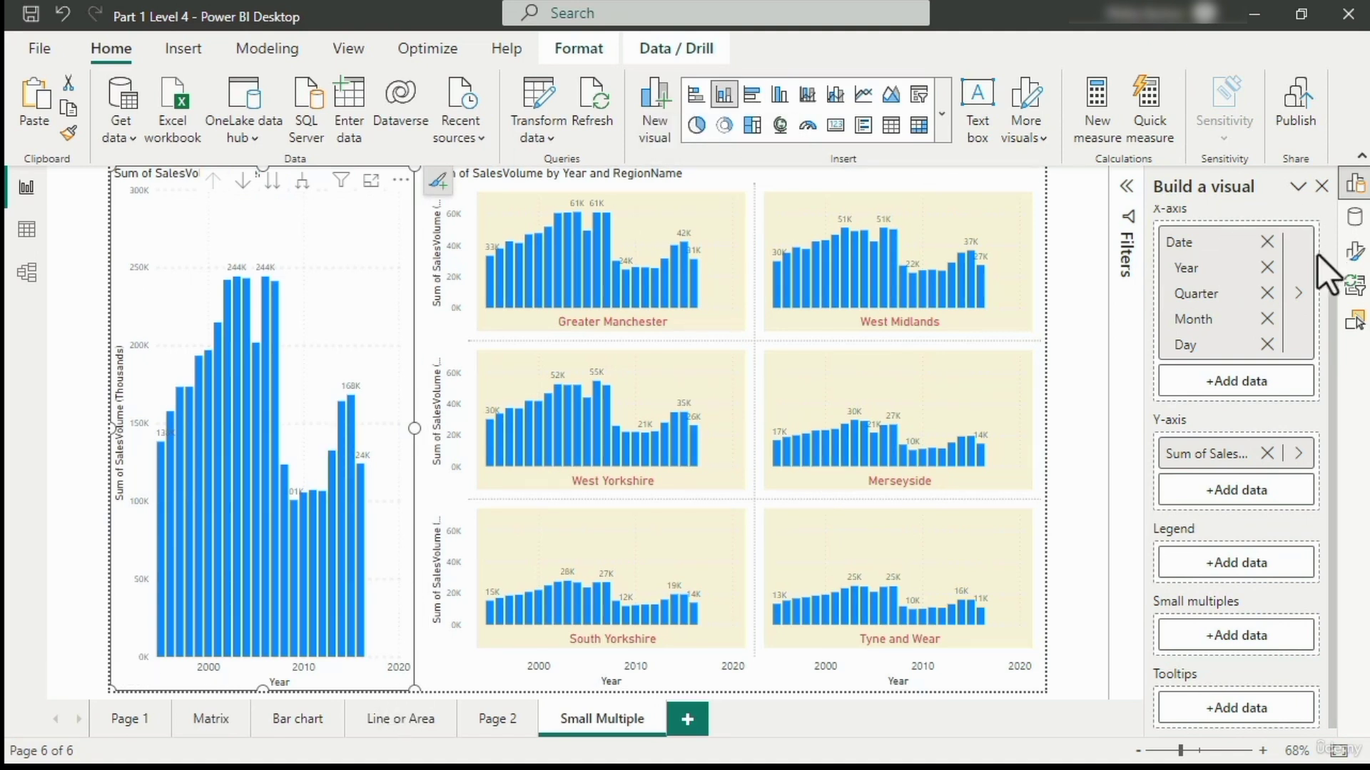
right_click(1355, 223)
left_click(1308, 257)
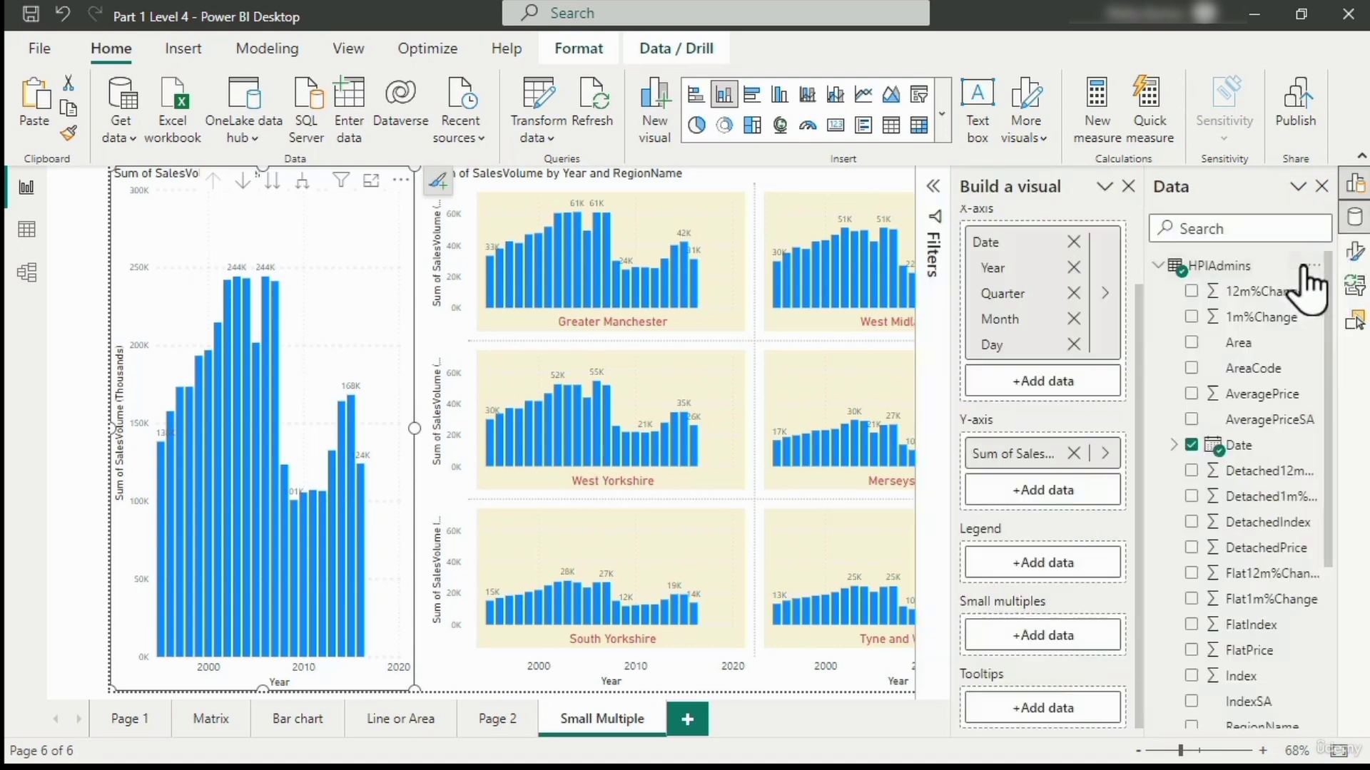
scroll(1300, 560, "down", 1)
left_click_drag(1259, 485, 1043, 559)
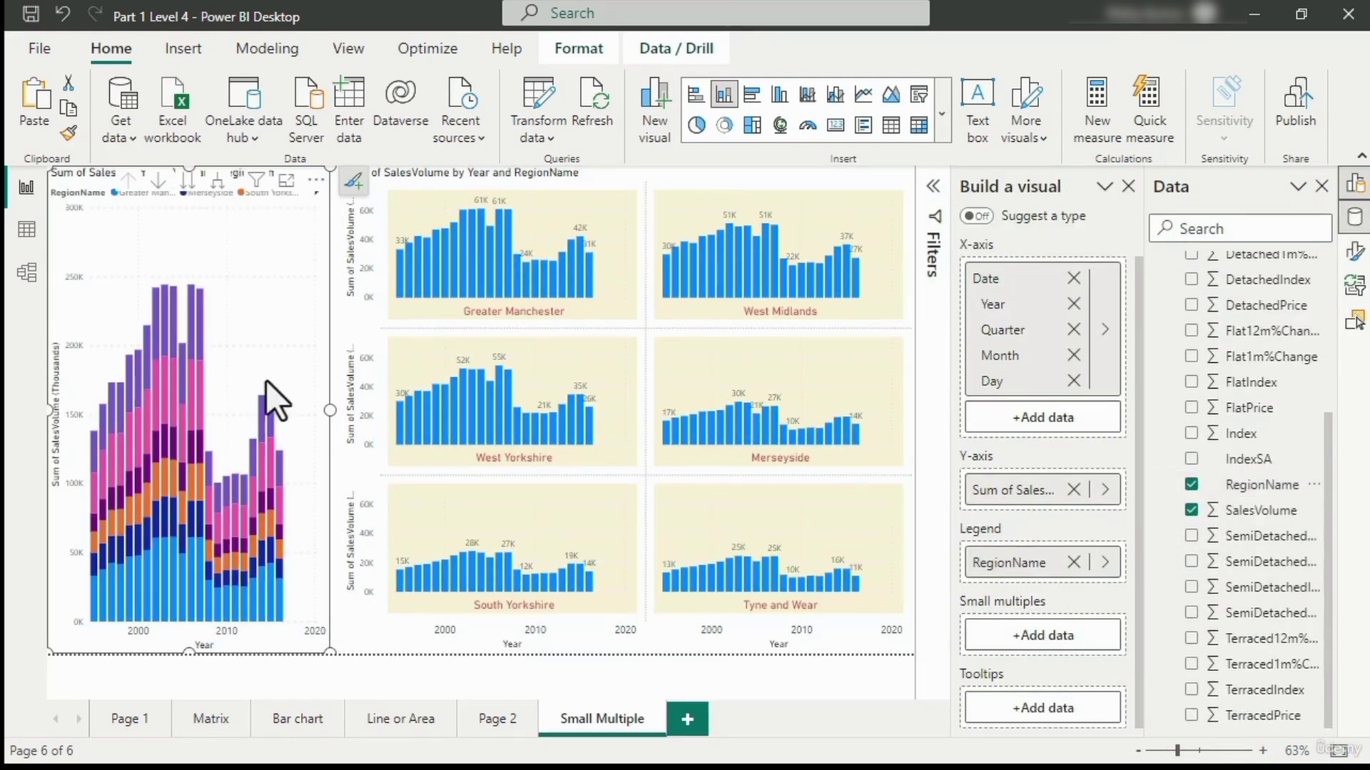
Step: Cross-highlight the stacked chart from single bars in the Greater Manchester and West Yorkshire small multiples, and clear the selection
left_click(507, 266)
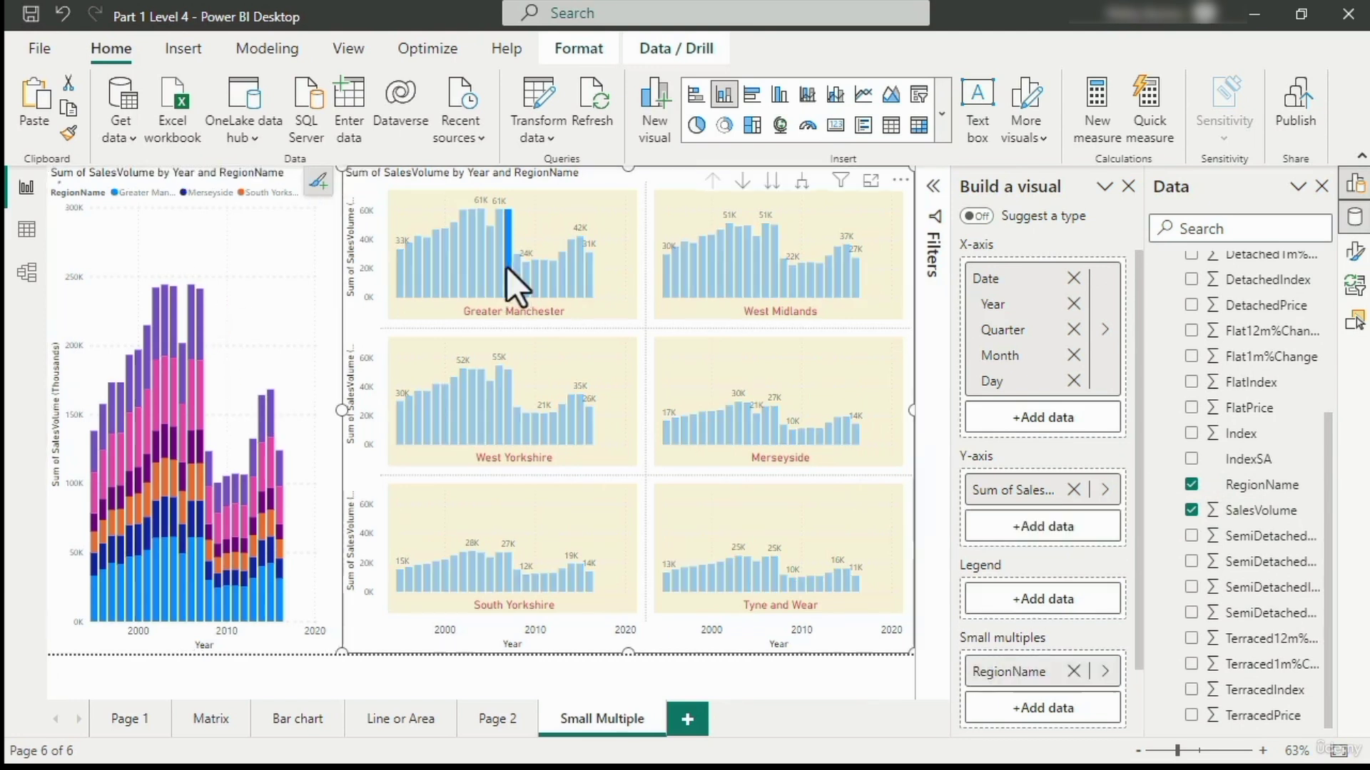
left_click(463, 277)
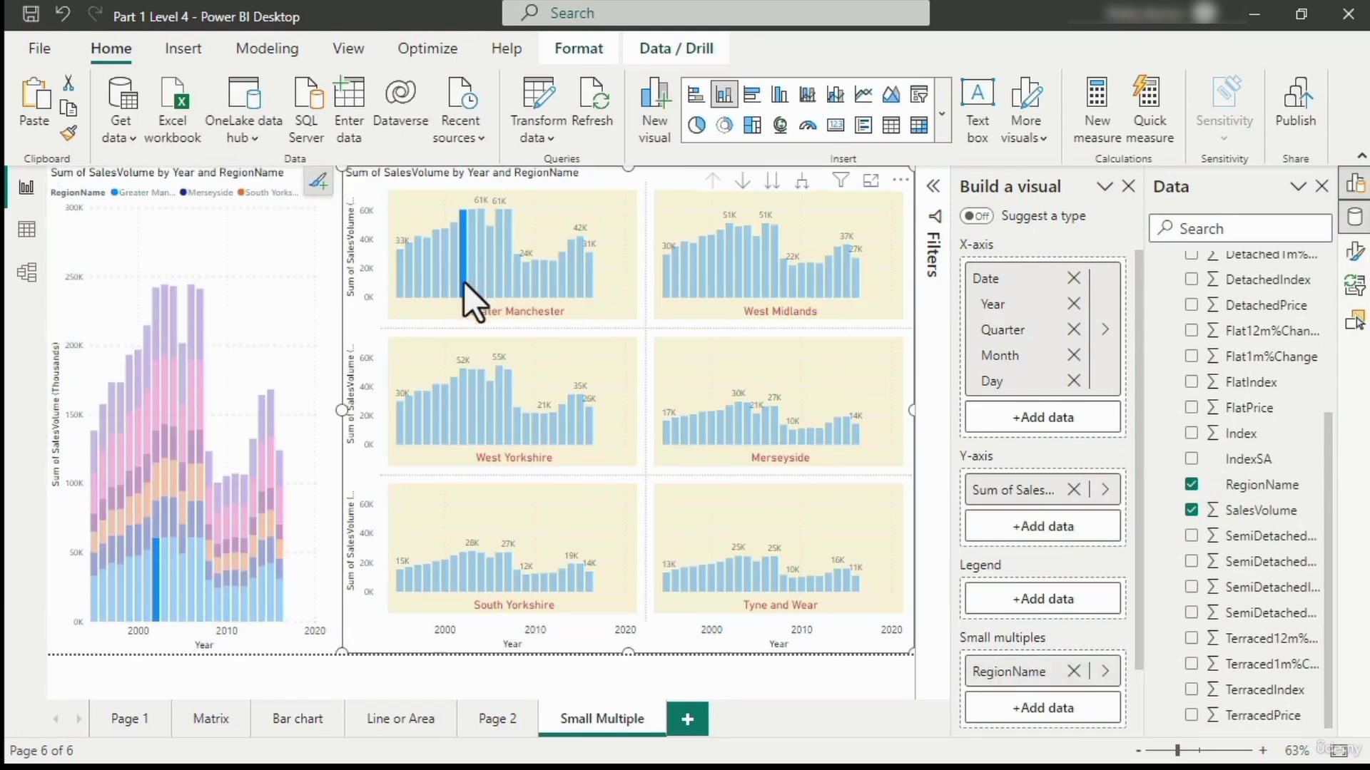
left_click(534, 438)
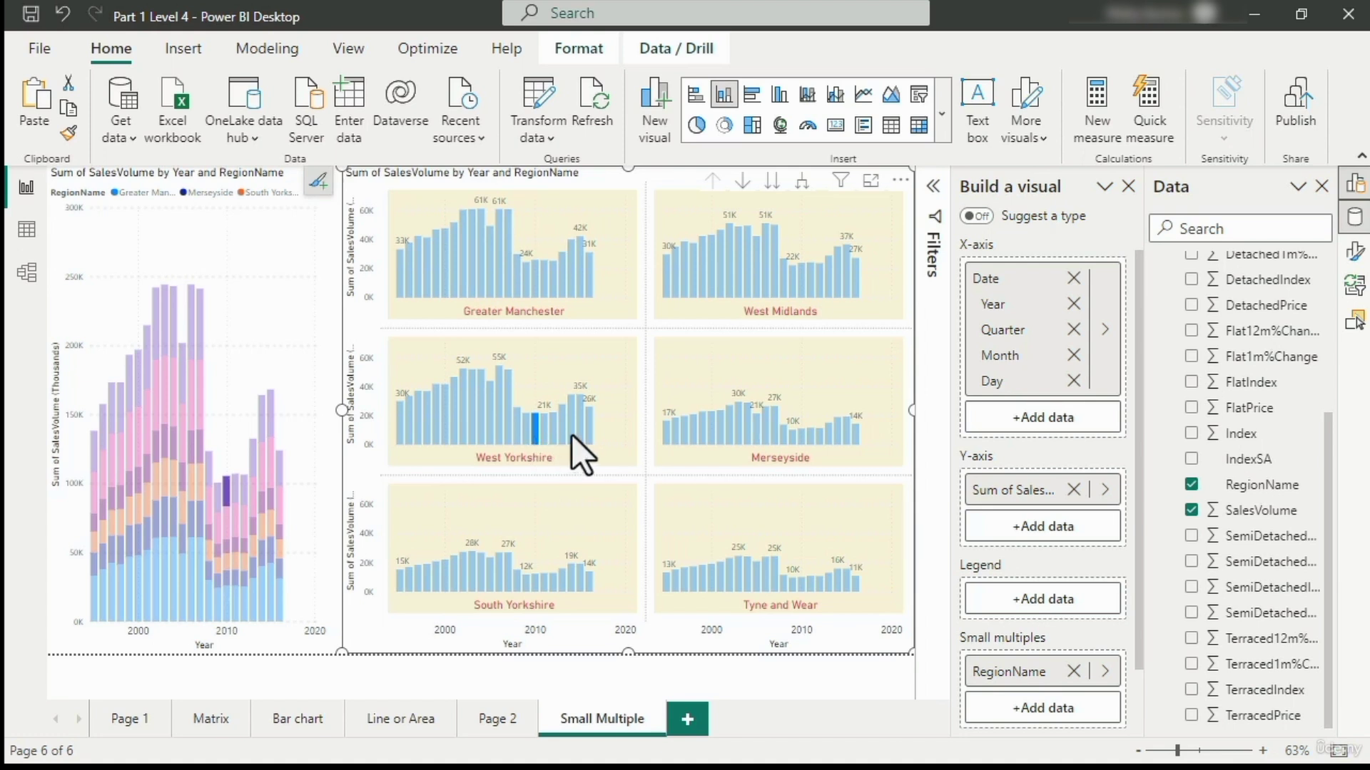
left_click(619, 410)
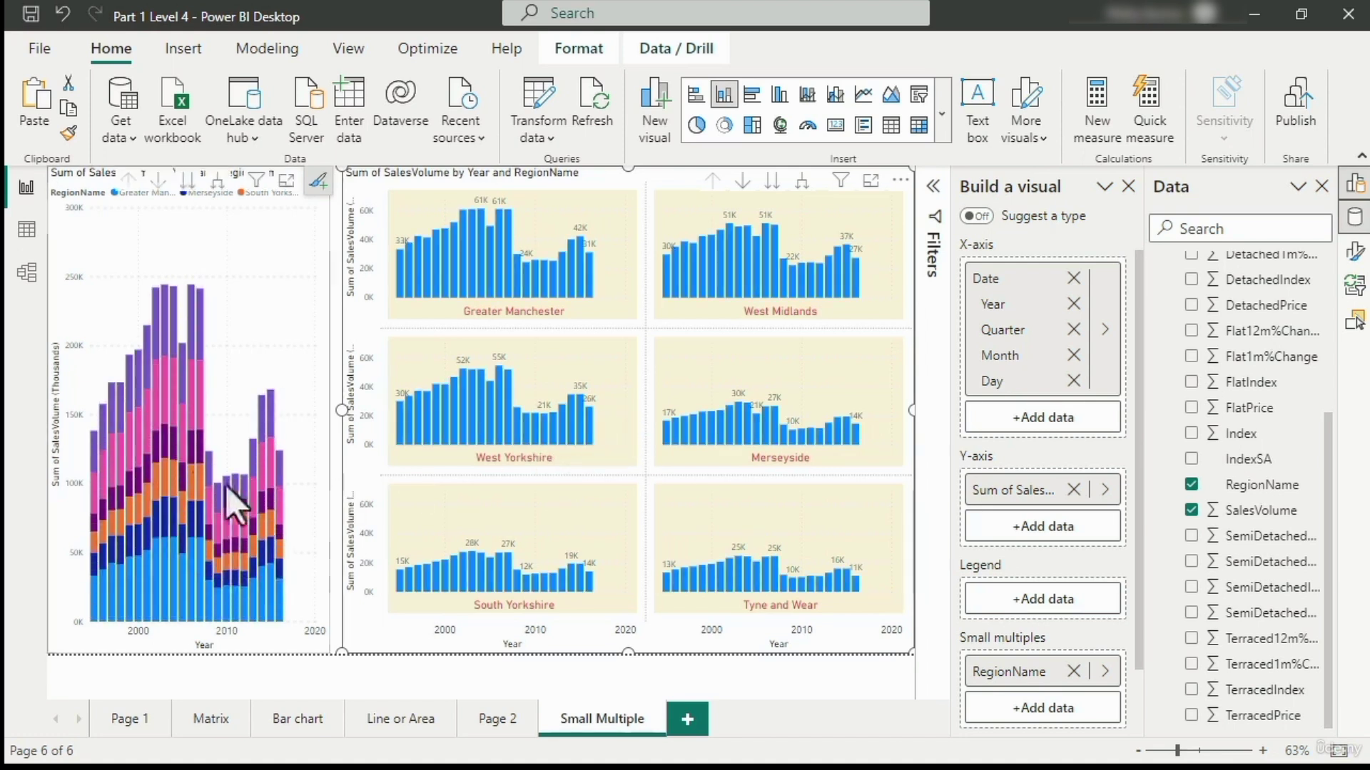
Step: Cross-highlight the small multiples from the Tyne and Wear, West Yorkshire and West Midlands segments of one stacked column, and clear the selection
left_click(173, 440)
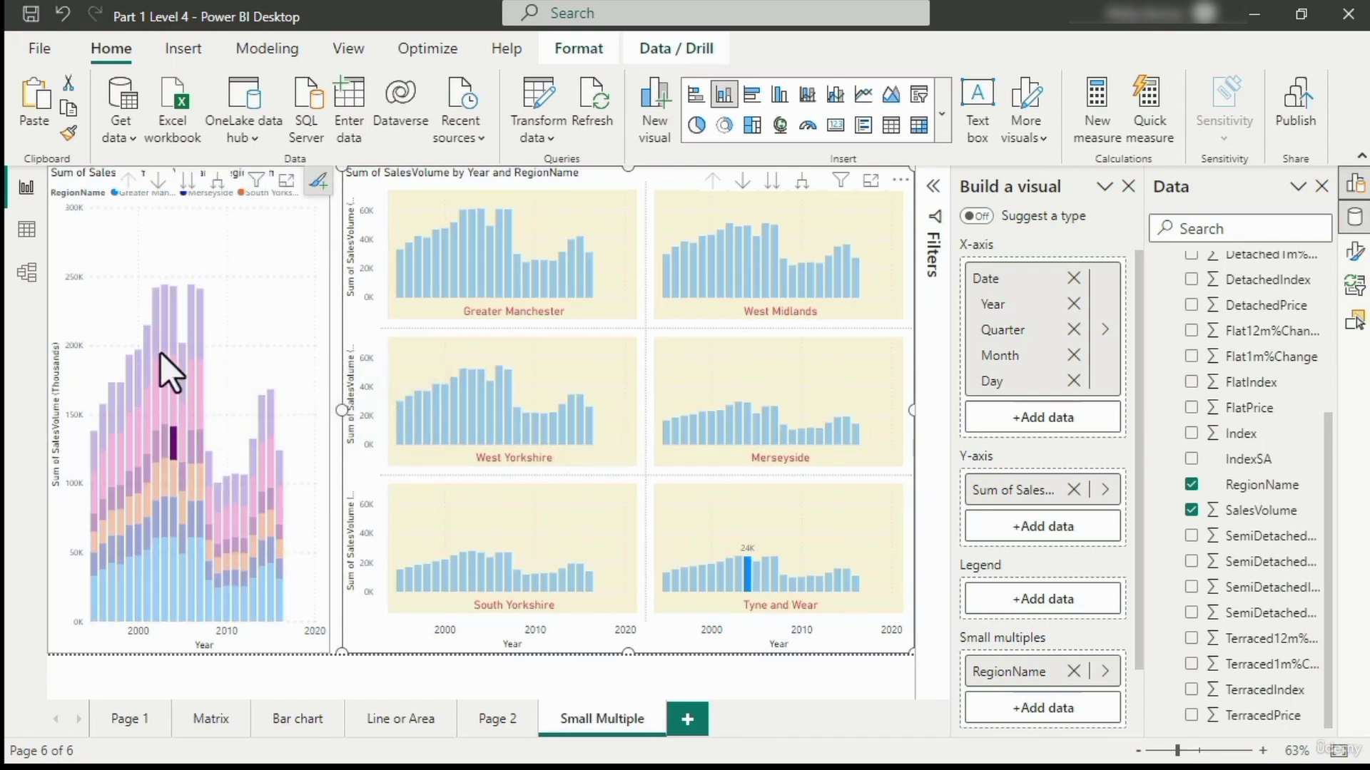
left_click(174, 332)
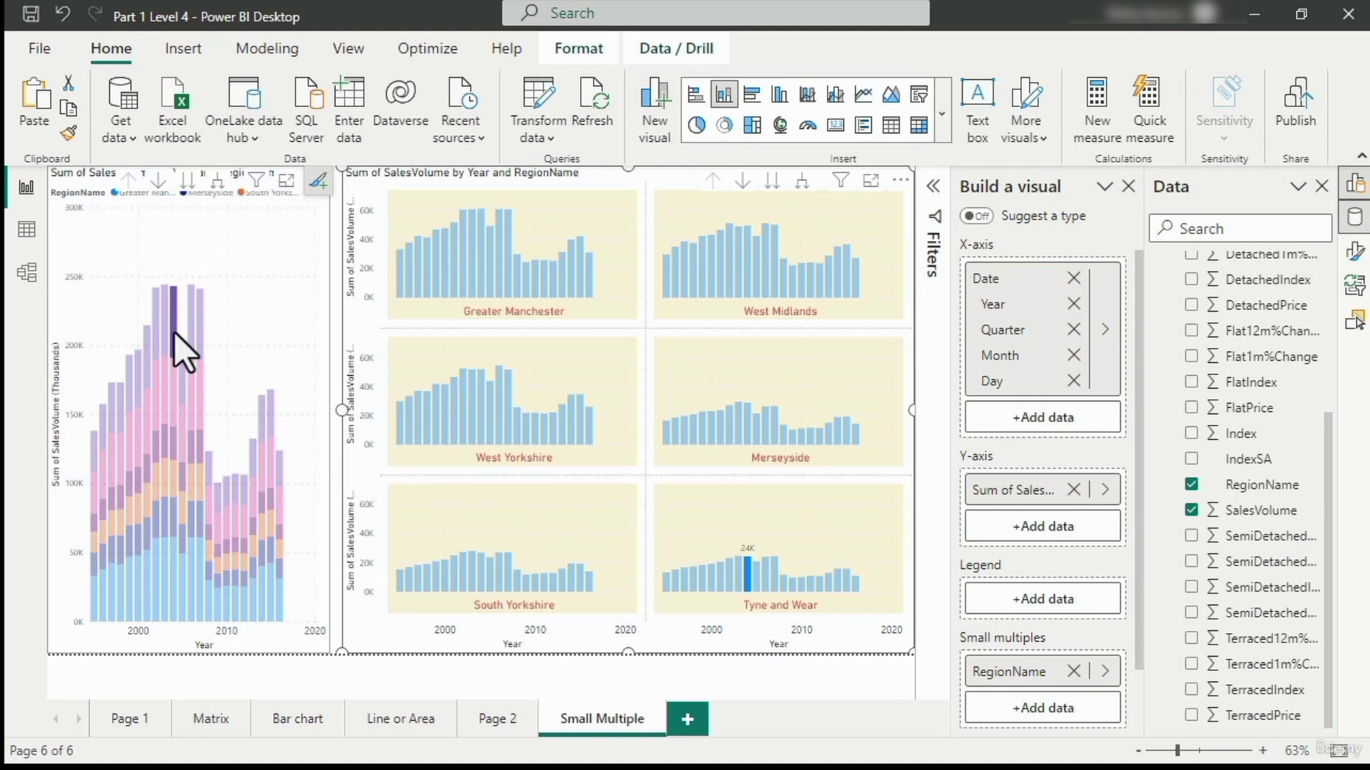
left_click(173, 392)
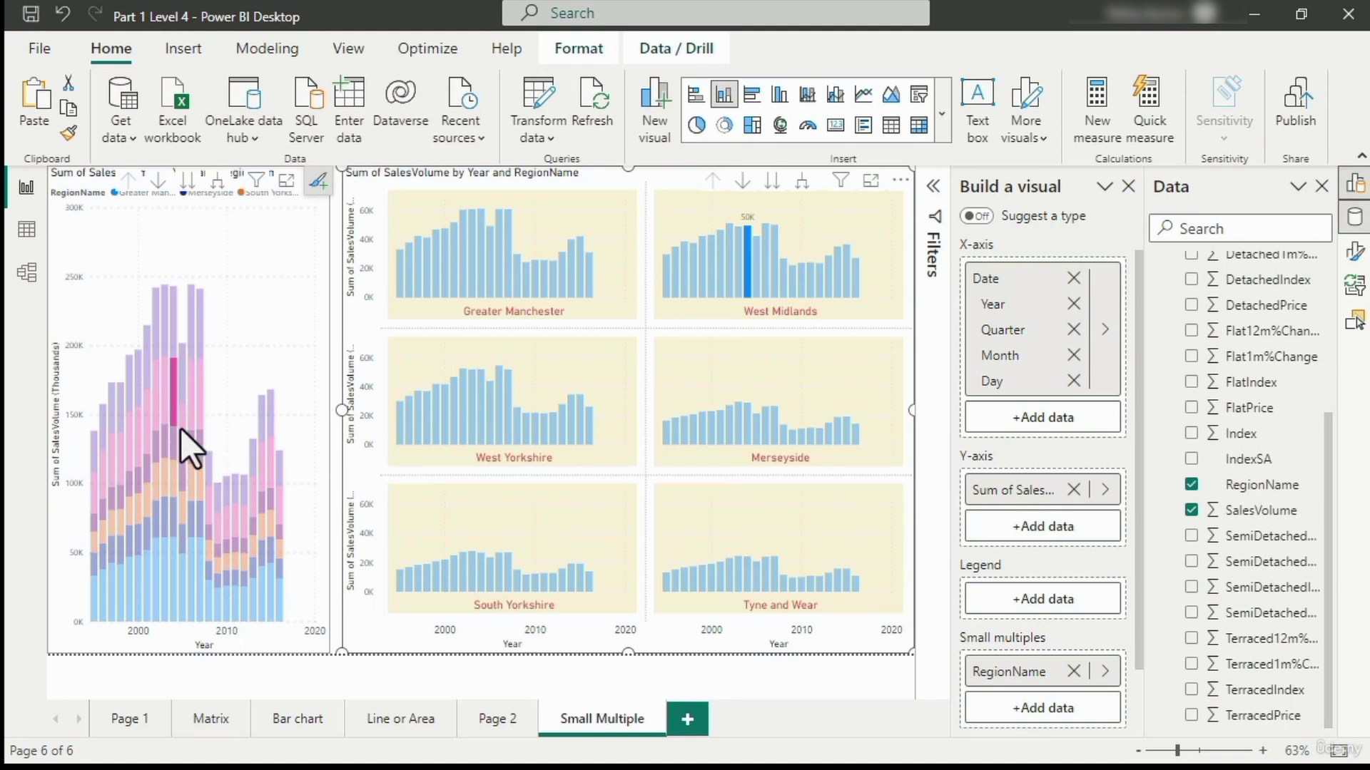
left_click(242, 414)
Step: Highlight whole regions in both charts through the Greater Manchester and West Midlands small multiple titles
left_click(506, 311)
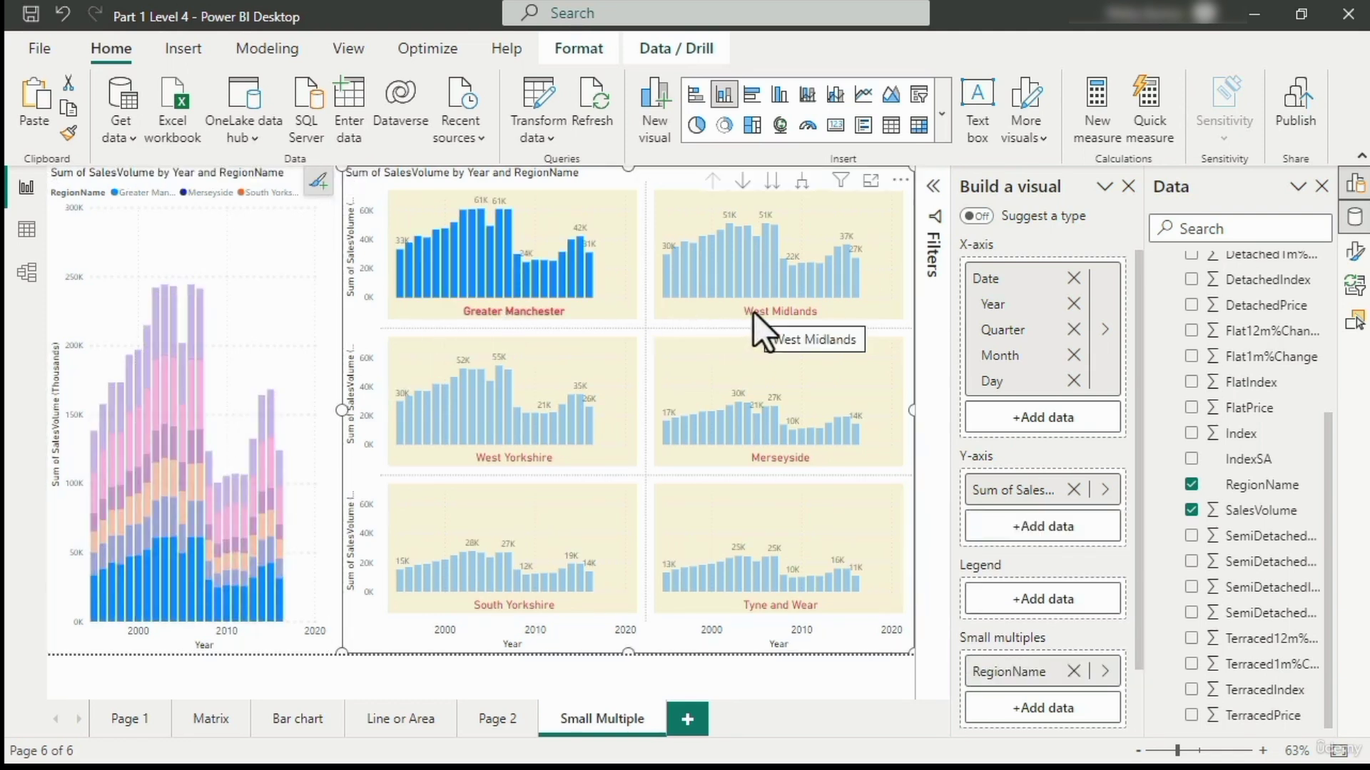
left_click(754, 311)
left_click(511, 311)
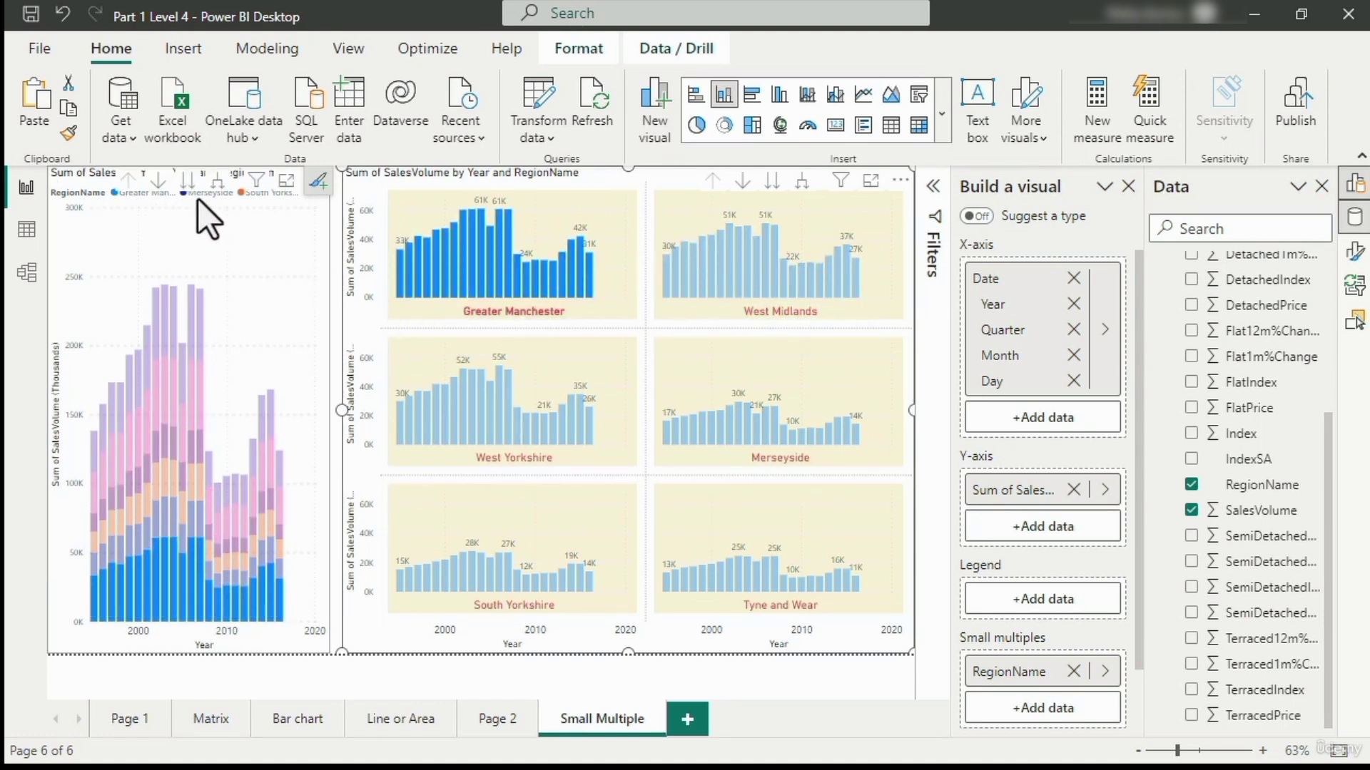
Step: Highlight Merseyside, South Yorkshire and Greater Manchester in turn through the stacked chart's legend entries
left_click(190, 199)
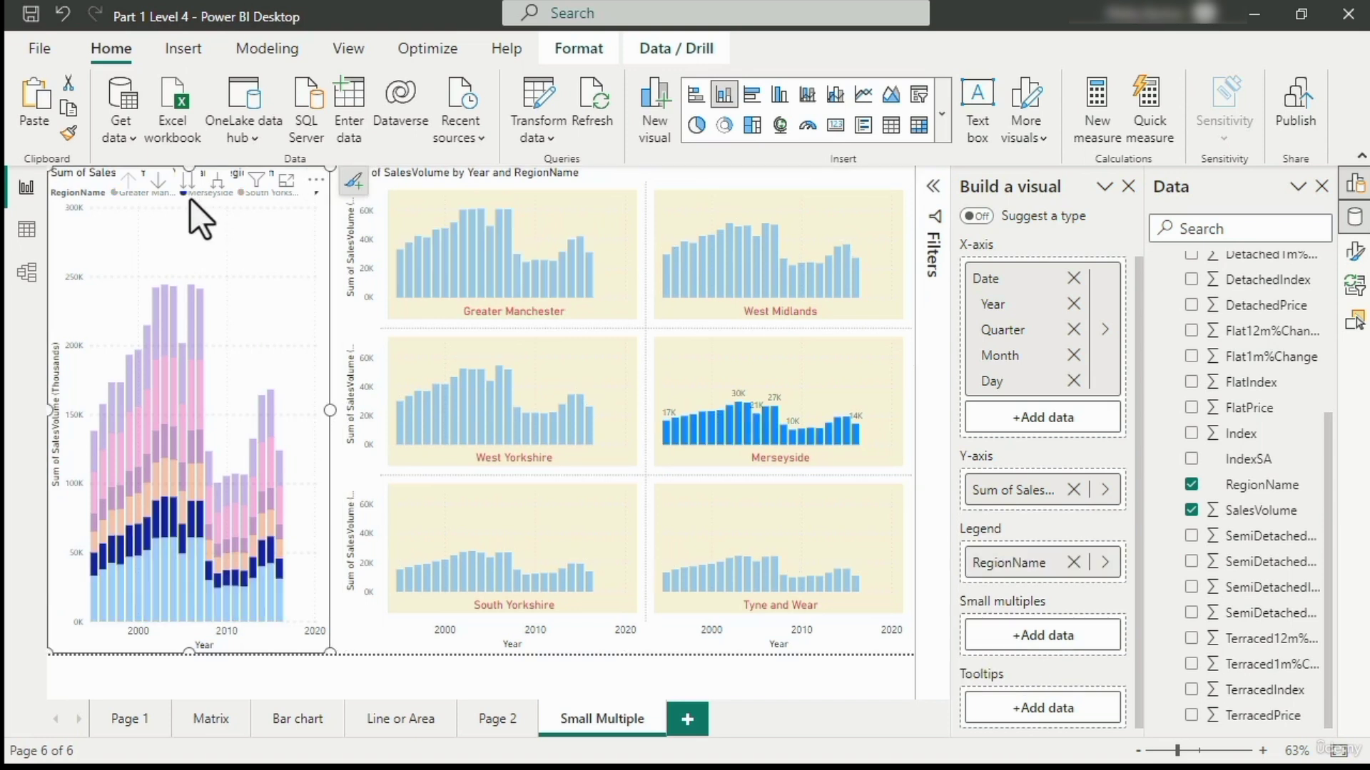
left_click(254, 196)
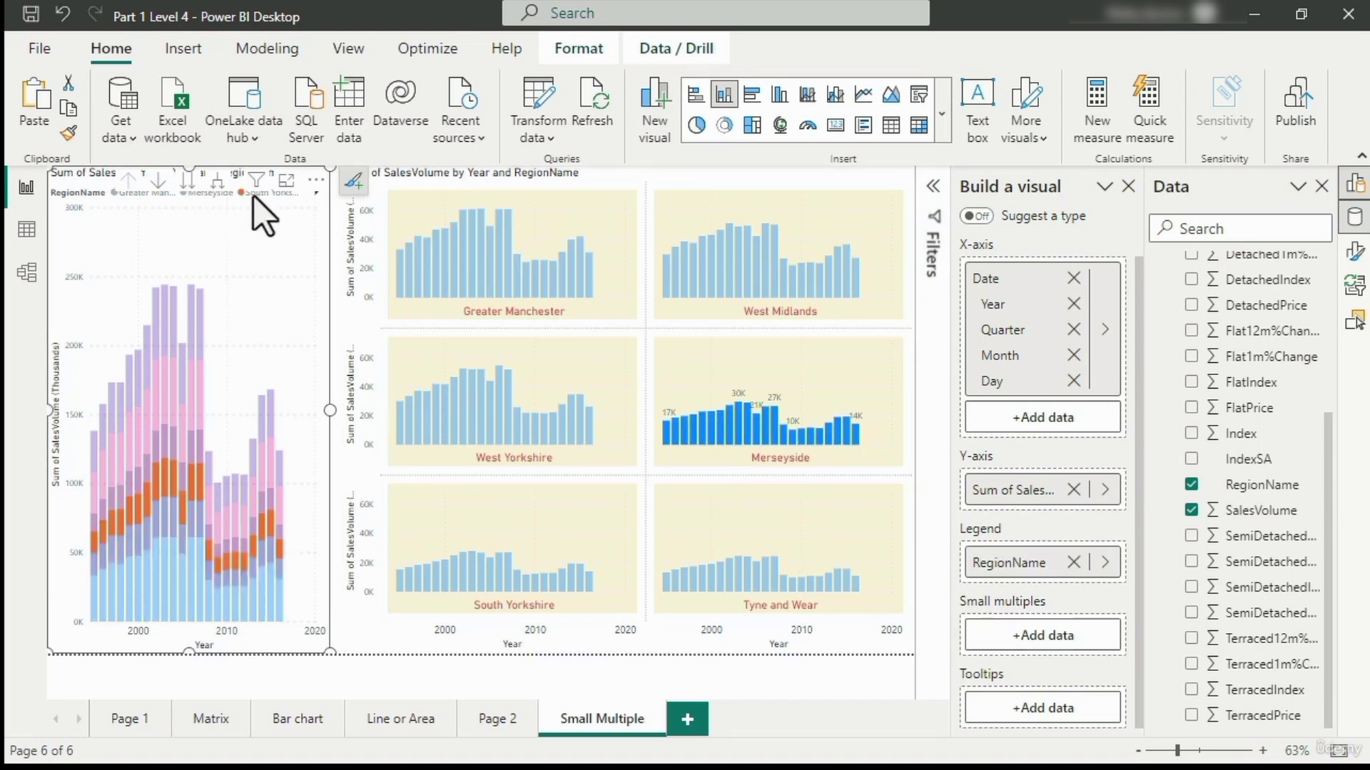
left_click(130, 198)
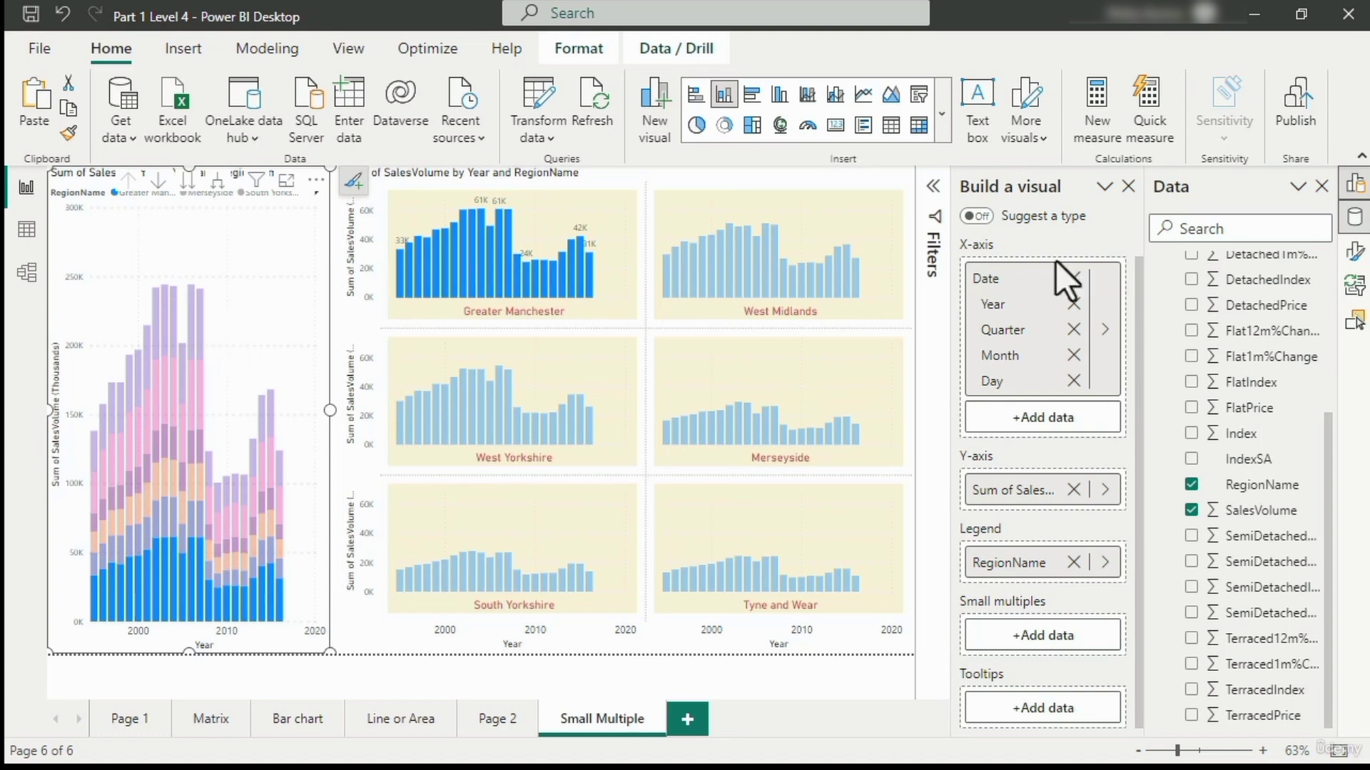
Step: Set the stacked chart's X-axis type to Categorical
left_click(1355, 253)
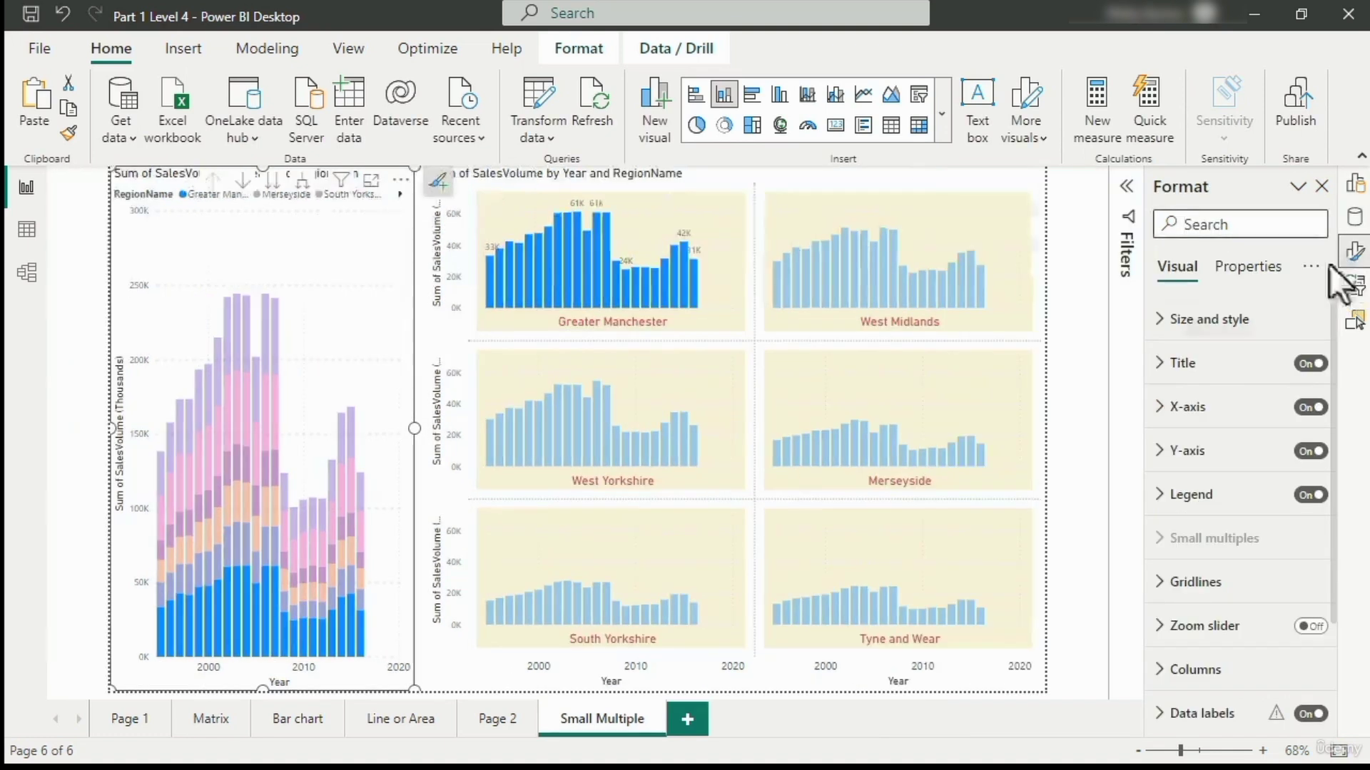
left_click(1173, 407)
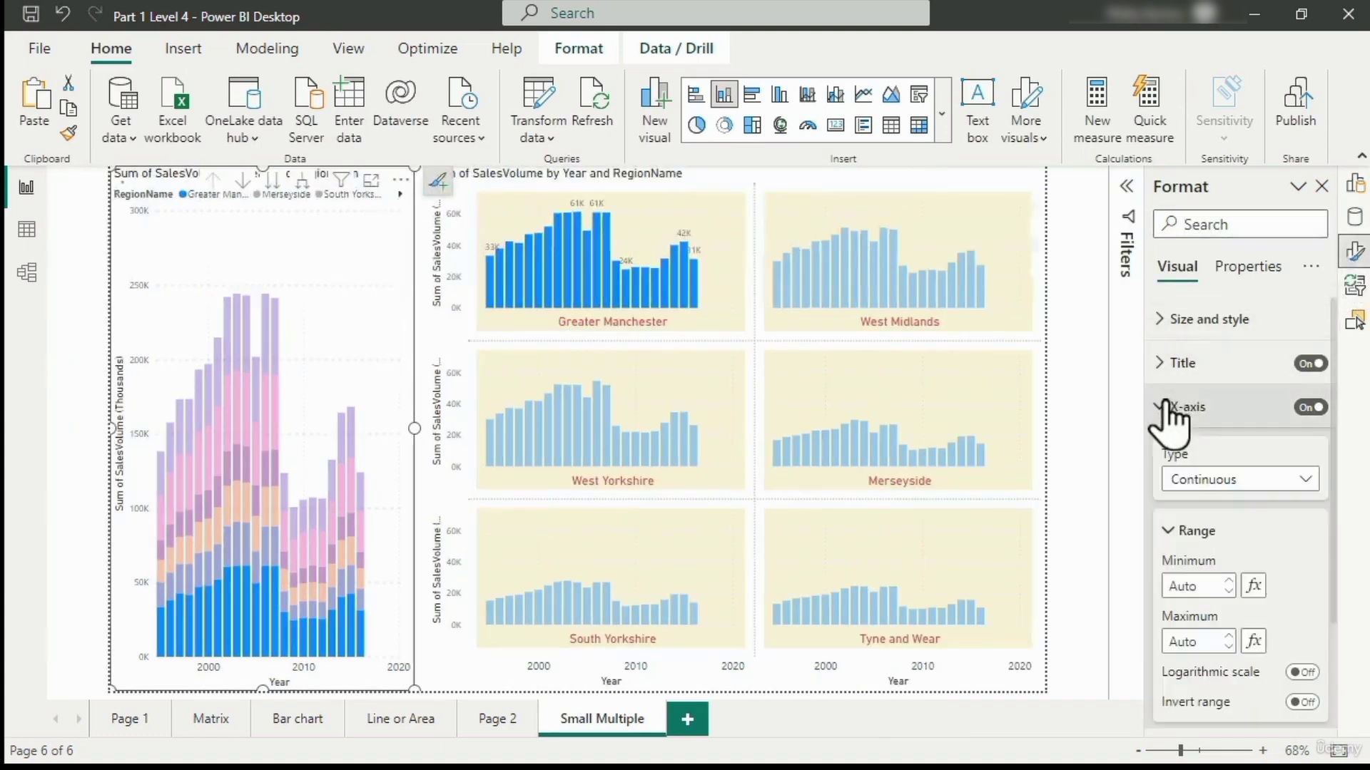
left_click(1245, 479)
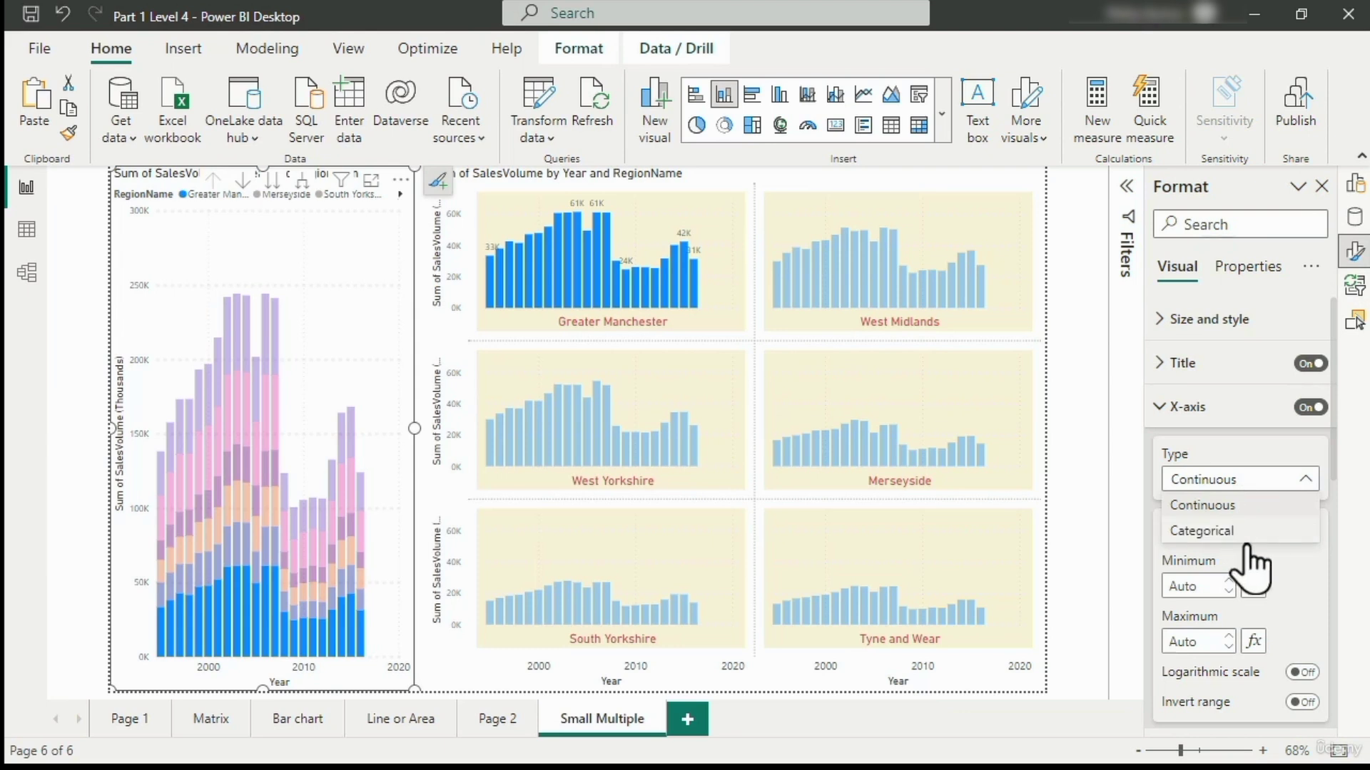
left_click(1257, 532)
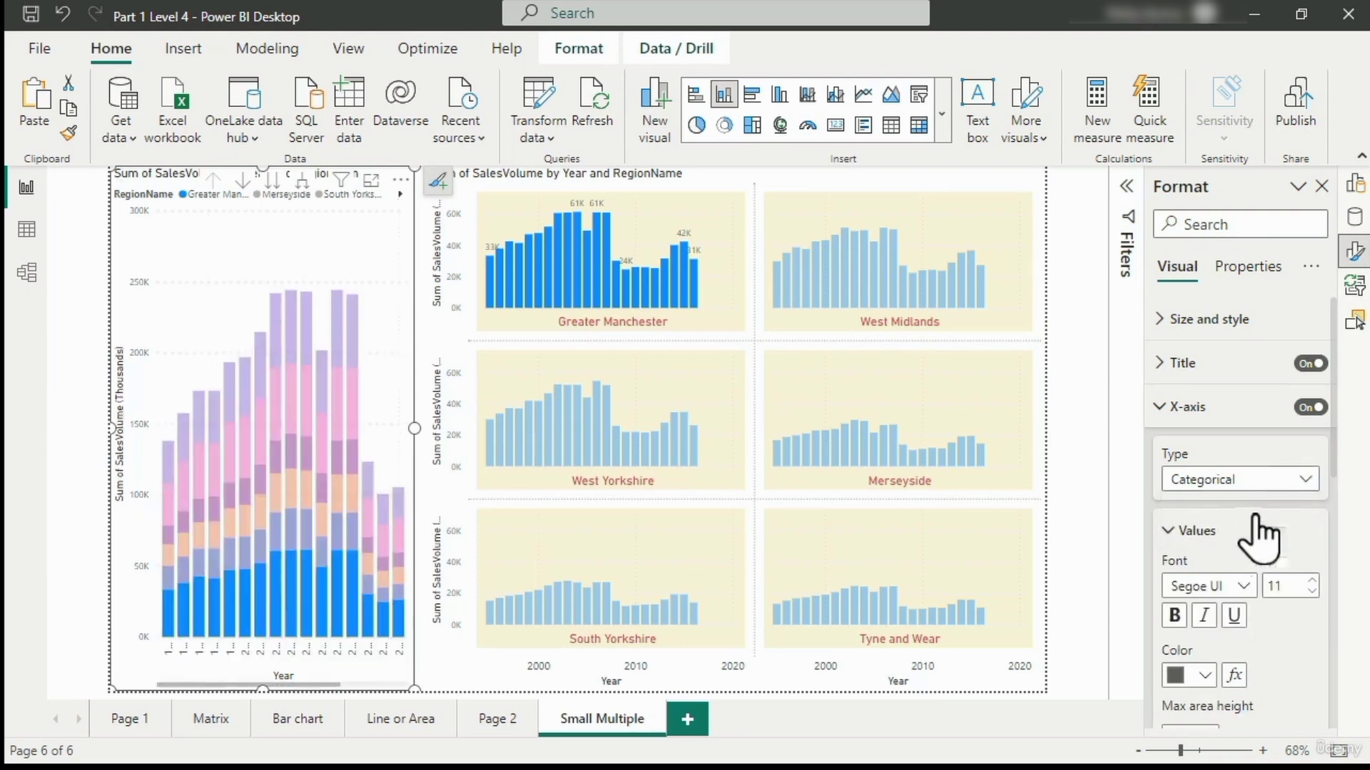
Step: Highlight individual years across all regions in both charts through several year labels on the stacked chart's X-axis
left_click(247, 649)
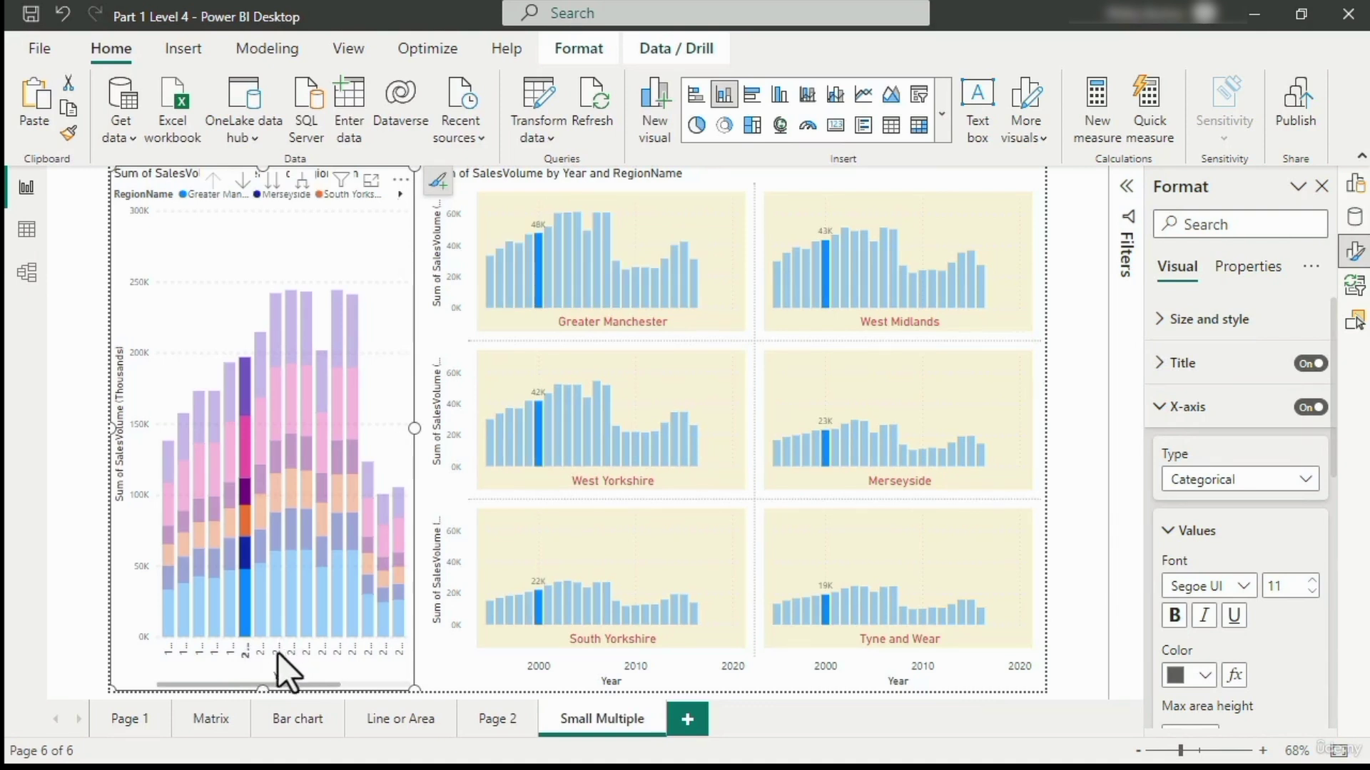
left_click(277, 653)
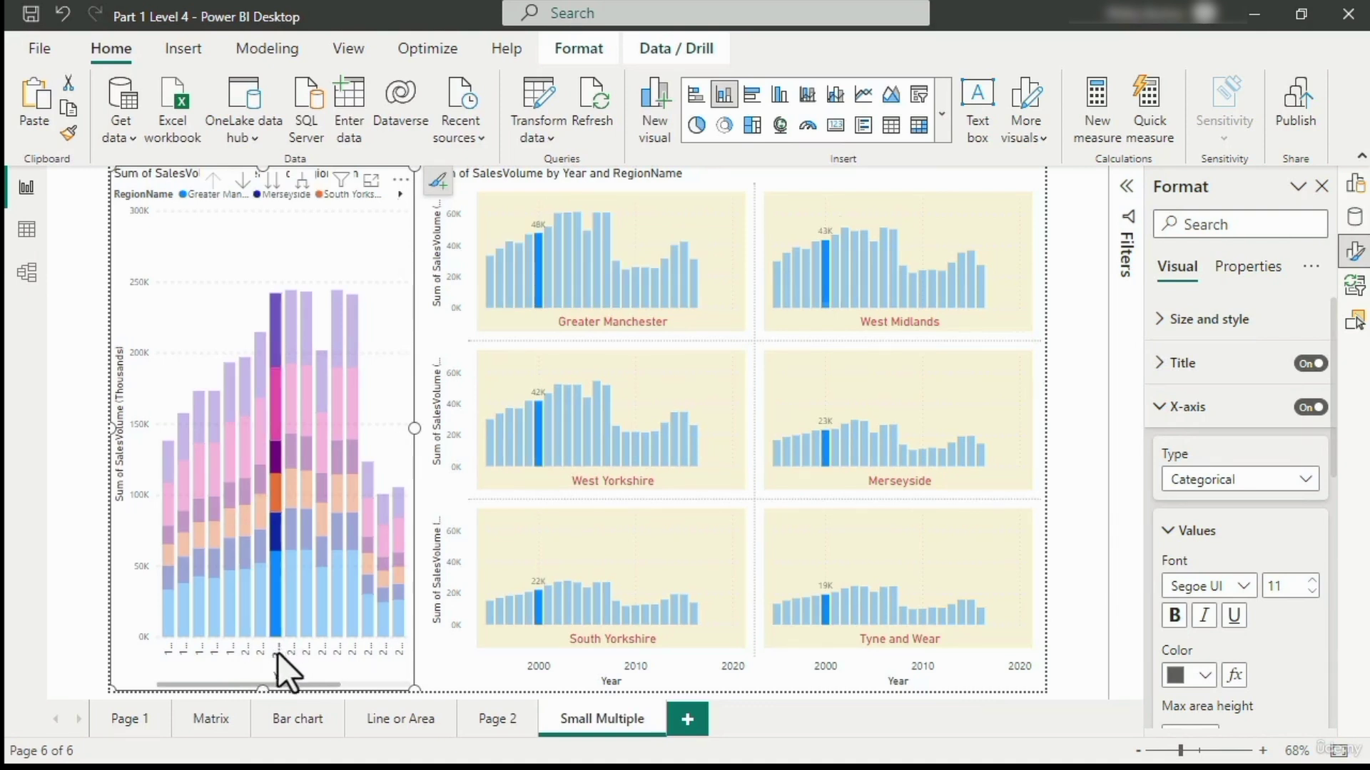
left_click(323, 652)
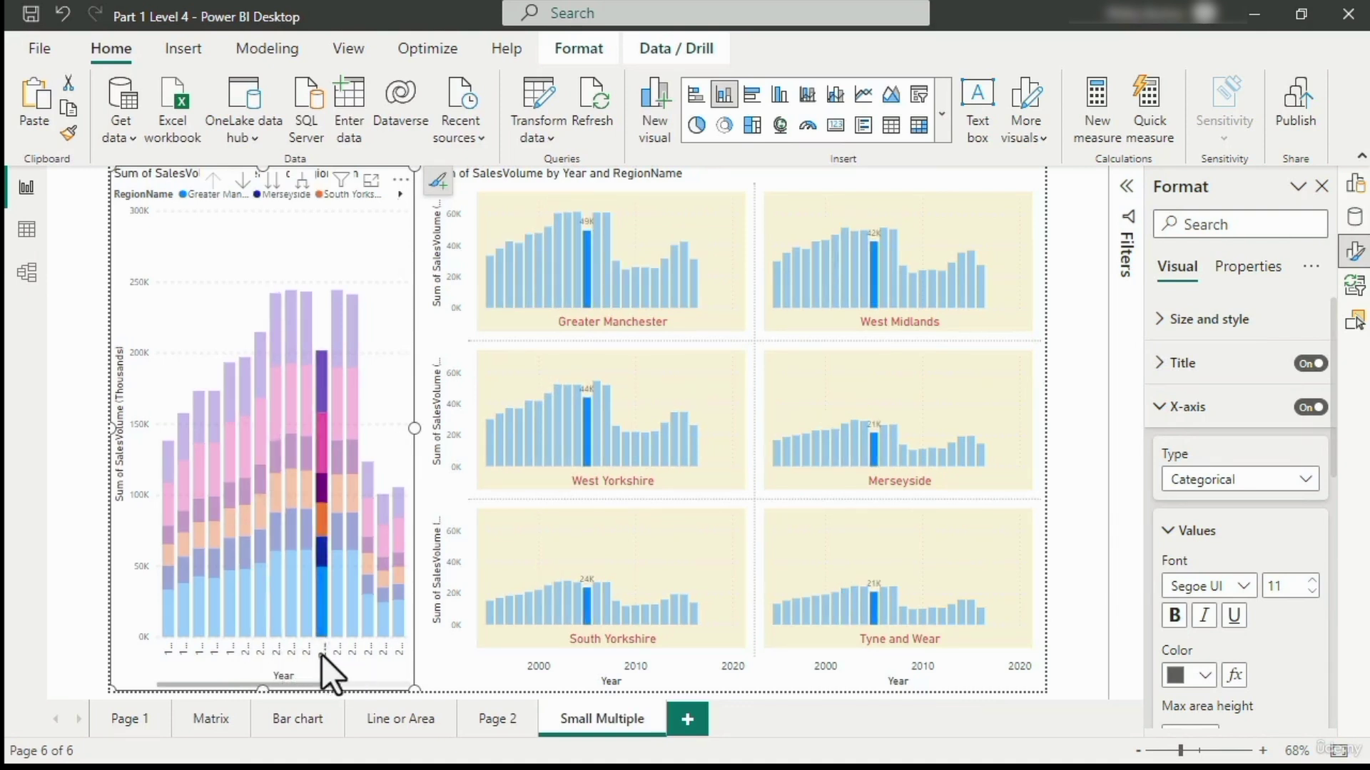
left_click(364, 653)
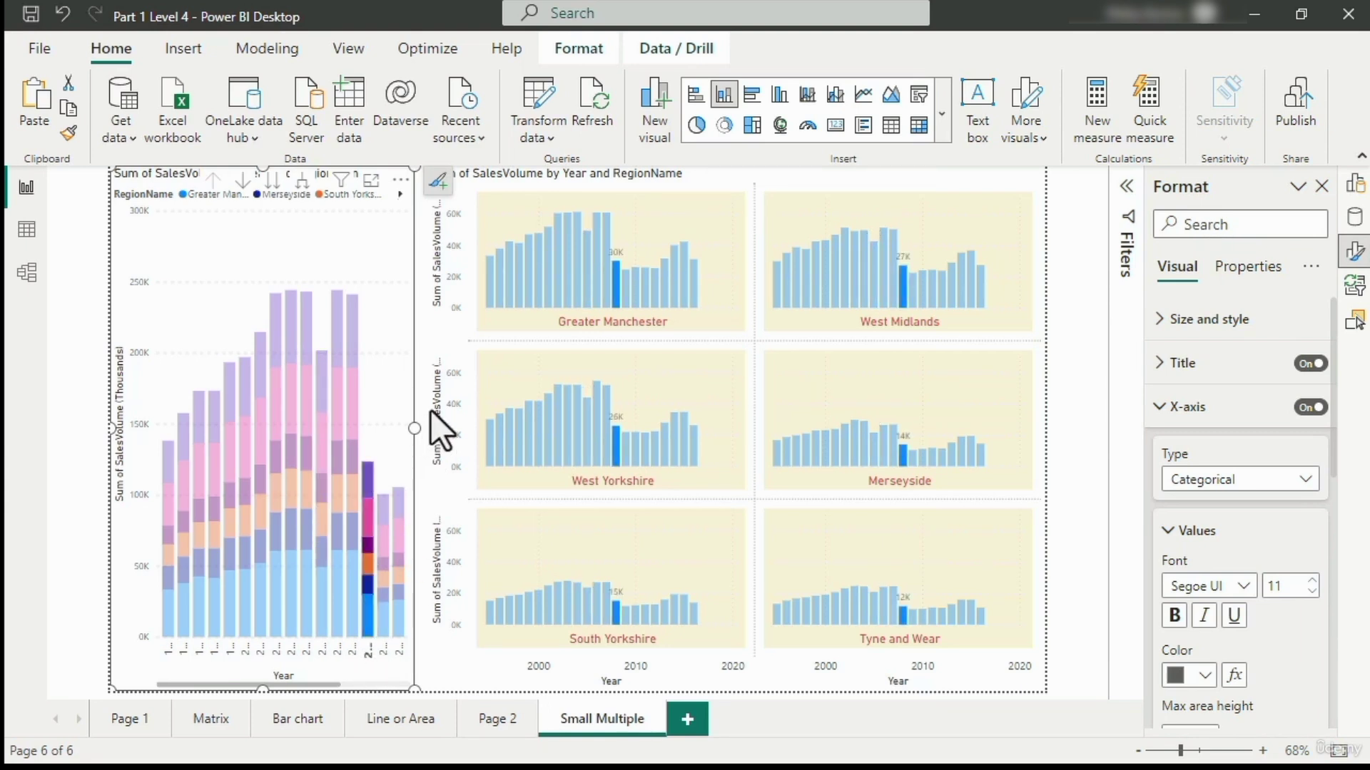
Step: Select the small multiples chart and examine the fields assigned to its axes, legend and small multiples
left_click(449, 339)
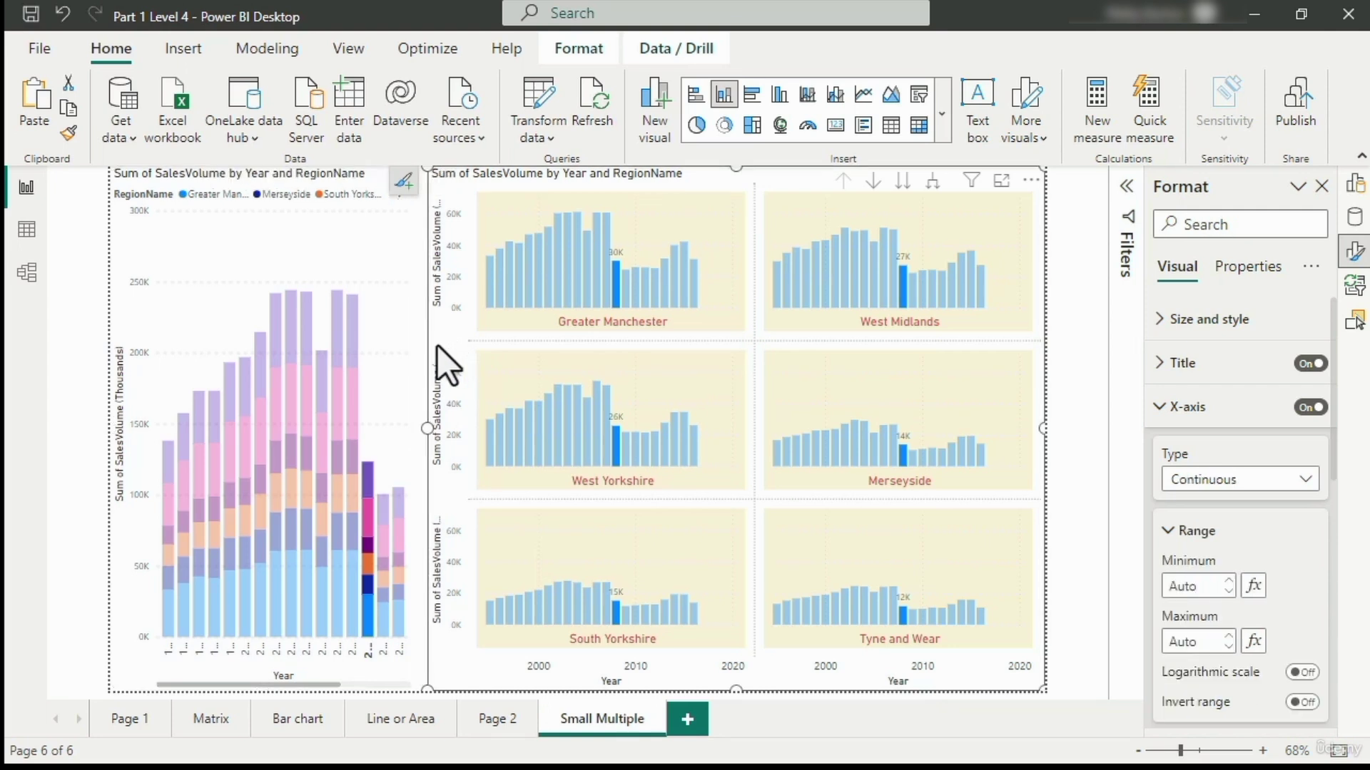
left_click(1355, 187)
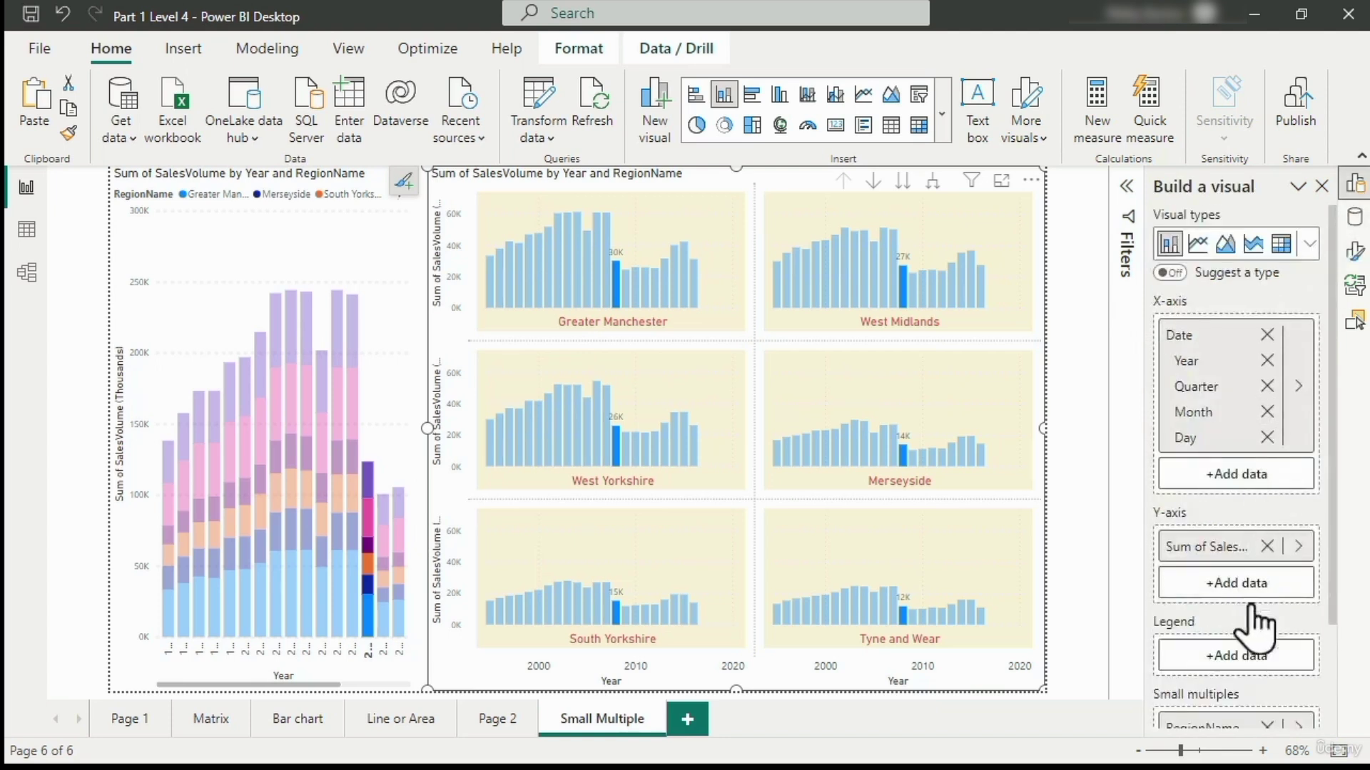
scroll(1249, 620, "down", 3)
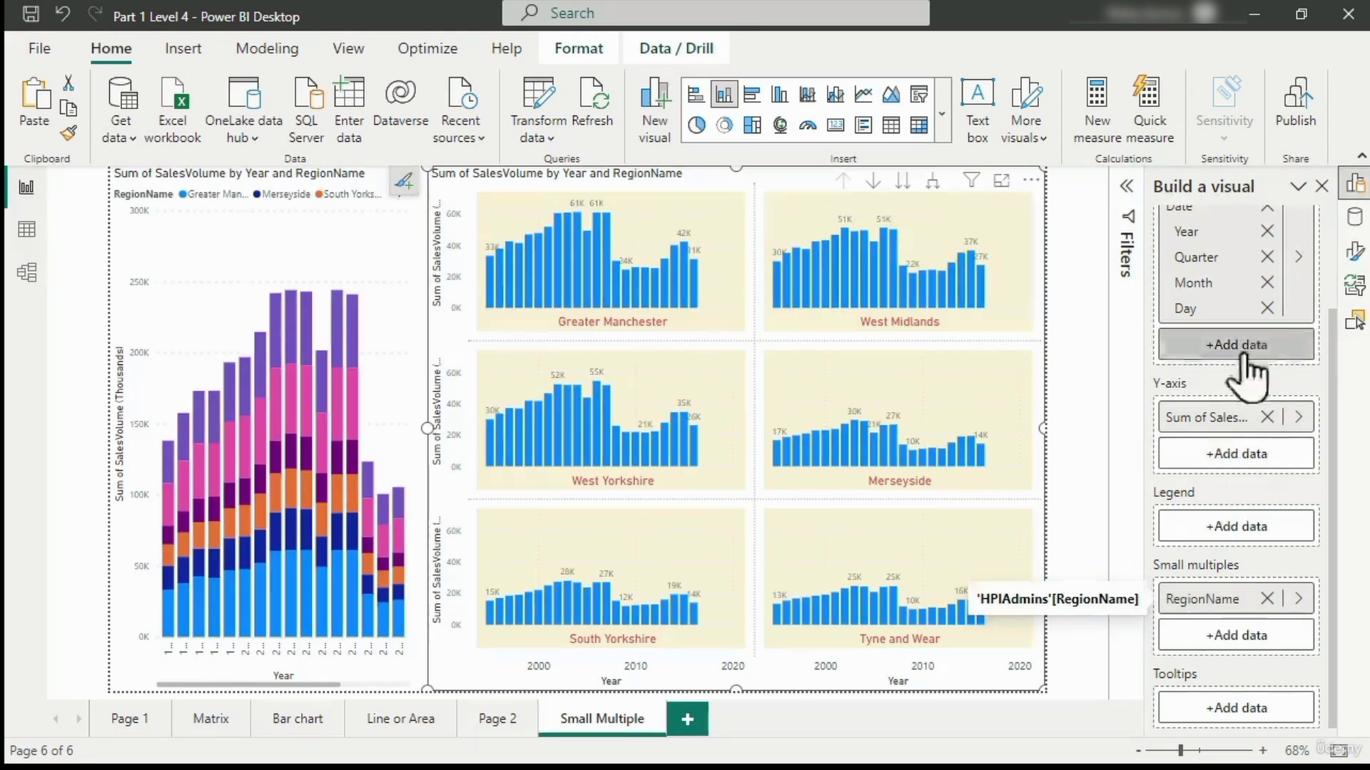
Step: Open the gridlines choices in the border settings of the small multiples chart
left_click(1355, 253)
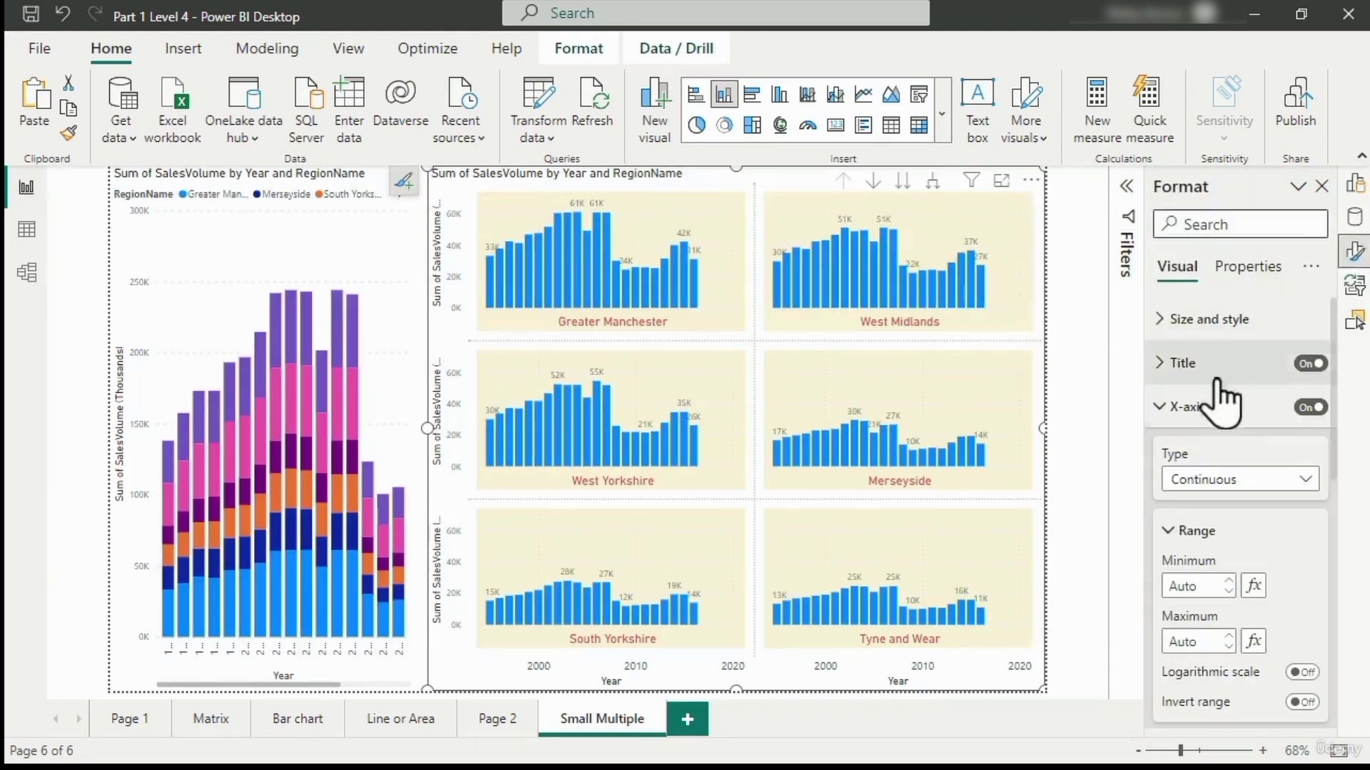
left_click(1171, 415)
scroll(1184, 471, "down", 2)
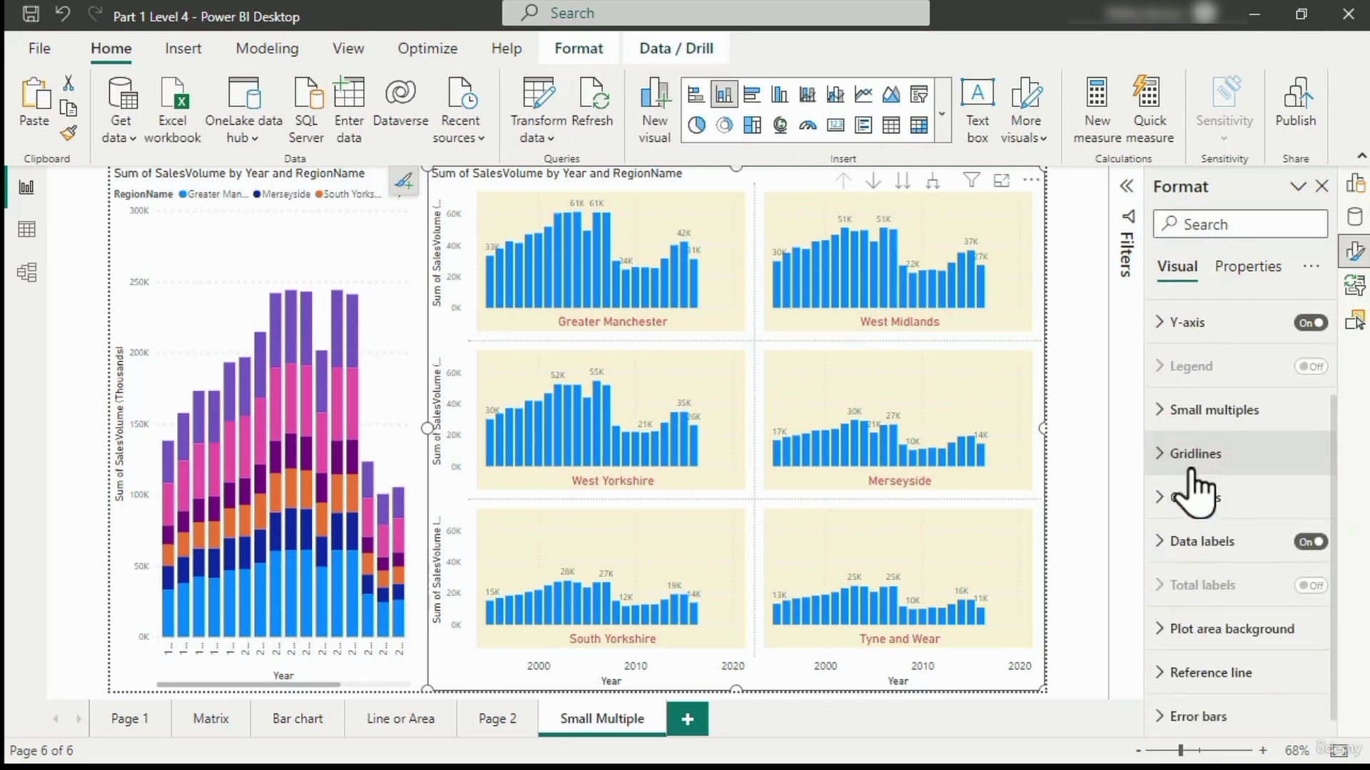
left_click(1177, 409)
left_click(1169, 462)
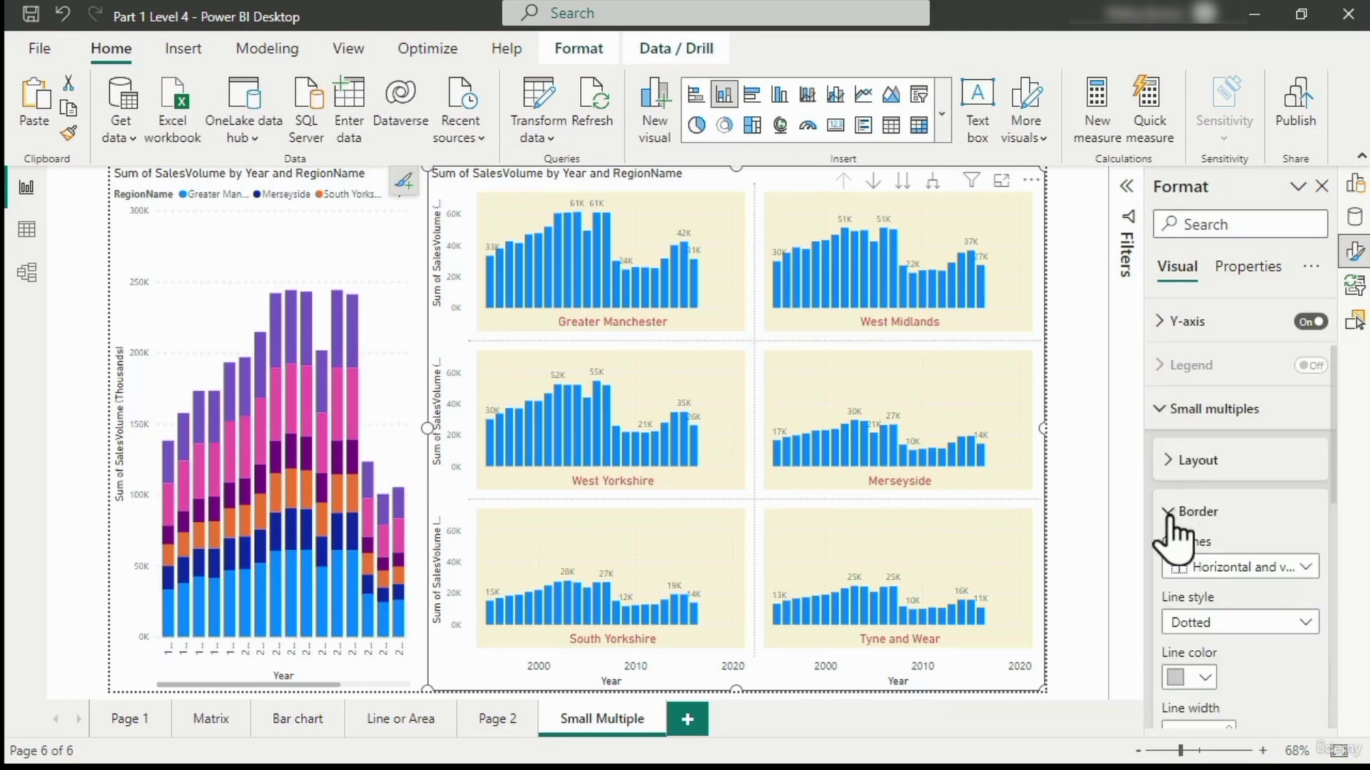
left_click(1170, 514)
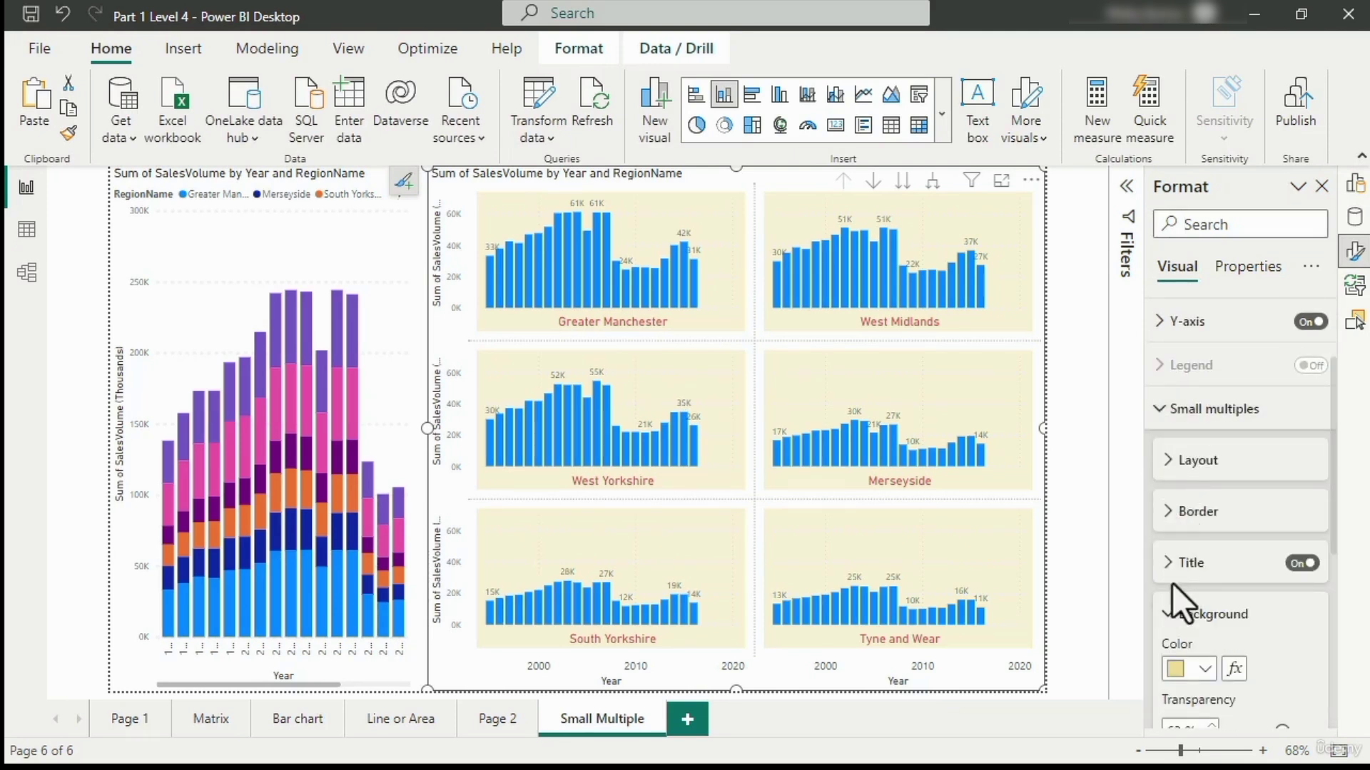
left_click(1167, 514)
left_click(1206, 567)
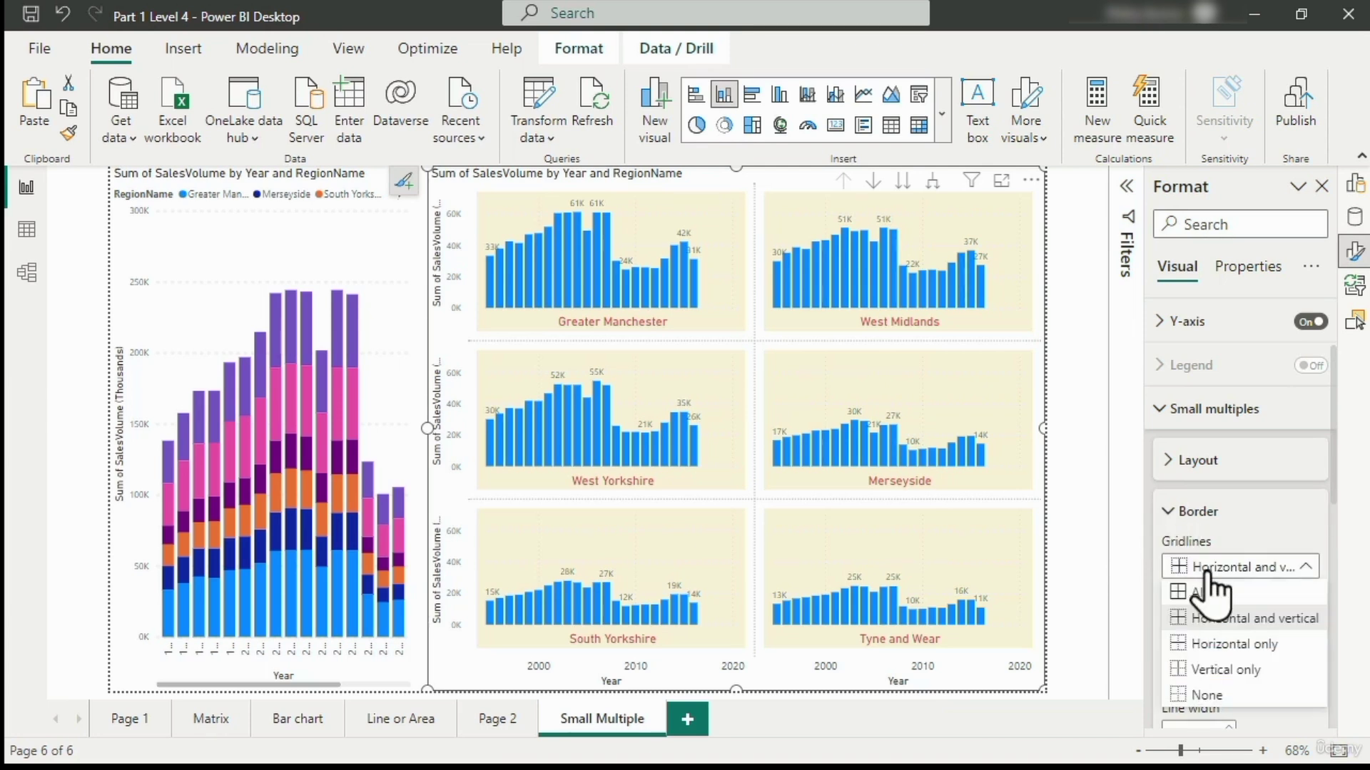